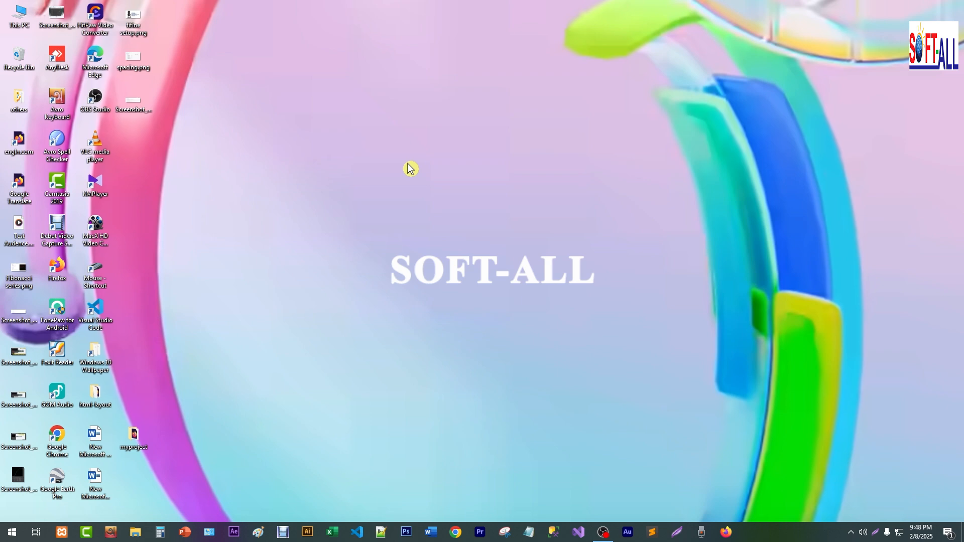
Find and launch Excel, and create a blank workbook
key(super)
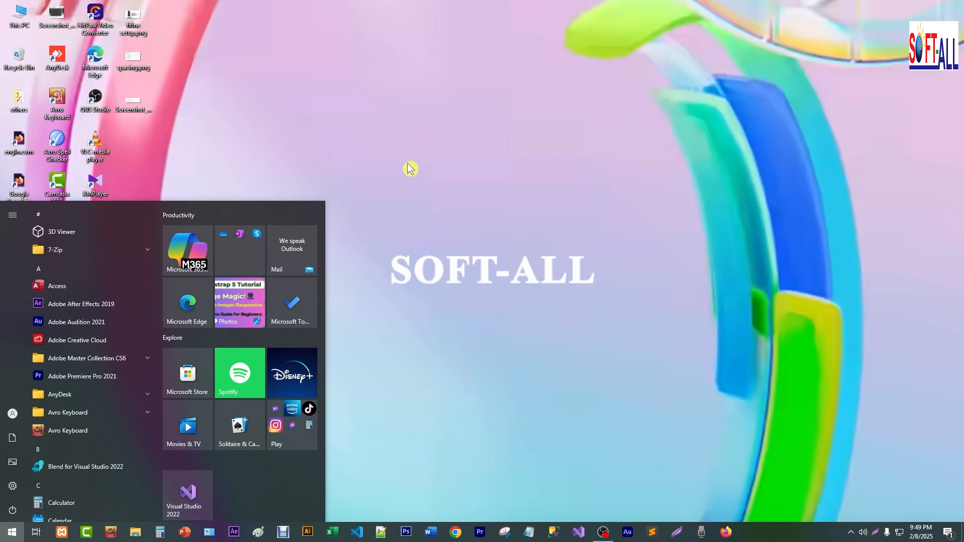
text(excek)
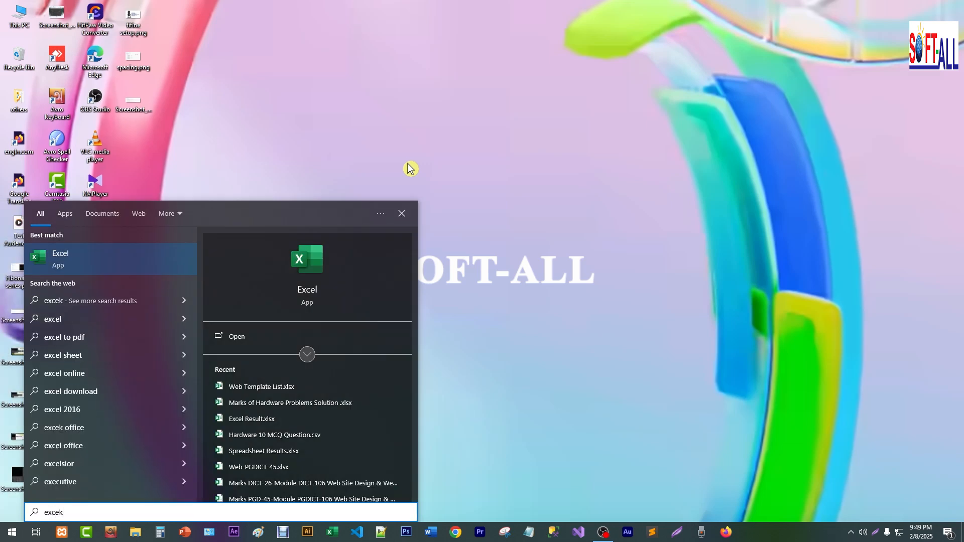
key(Return)
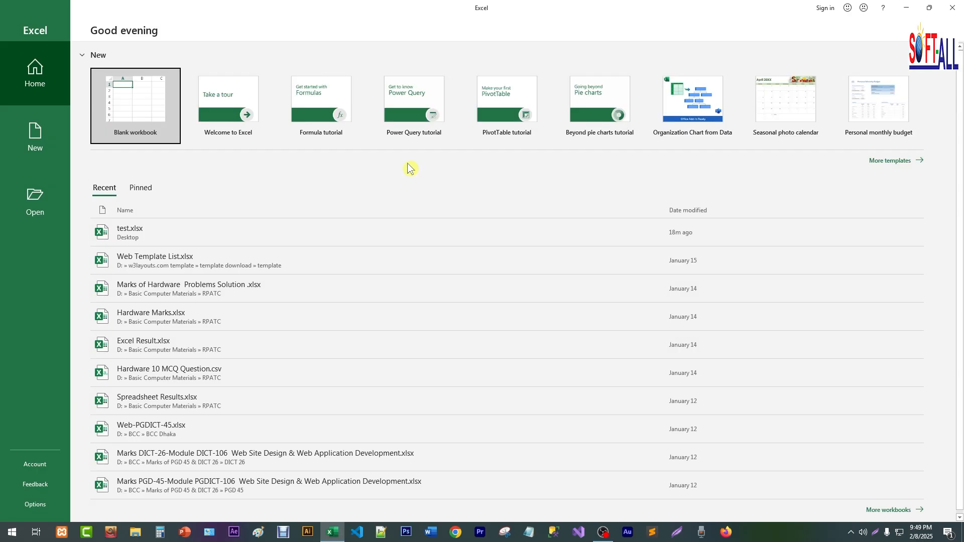
click(132, 108)
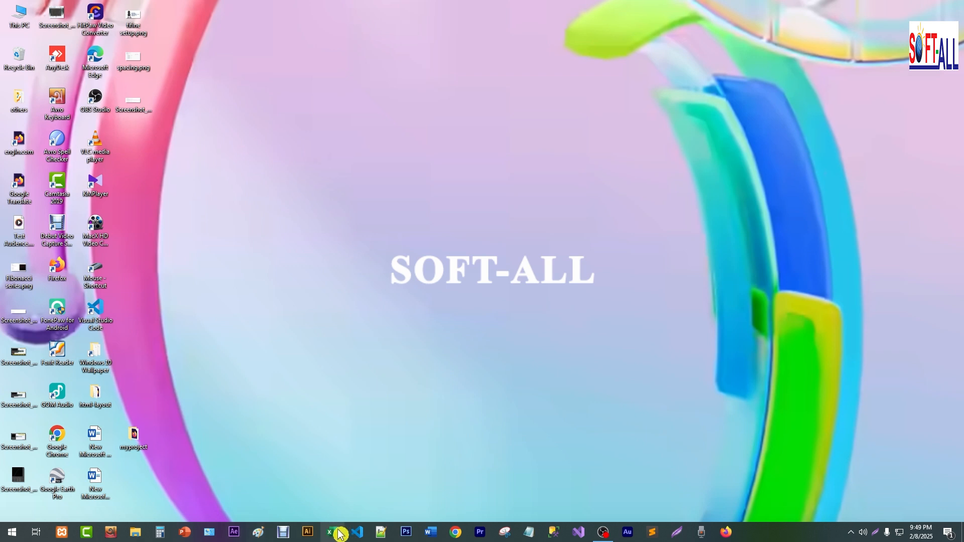
Launch Excel again from the desktop, create a blank workbook, and close it
click(333, 535)
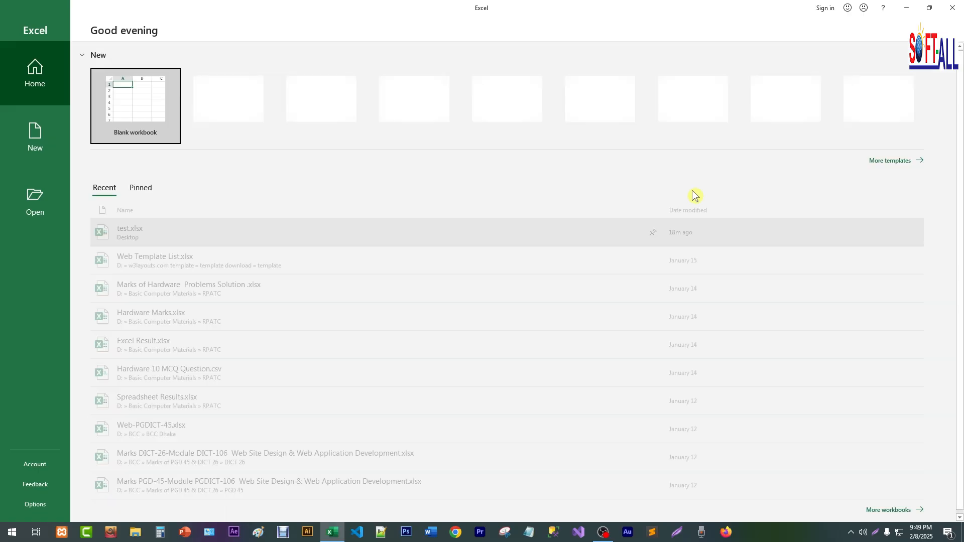
click(125, 106)
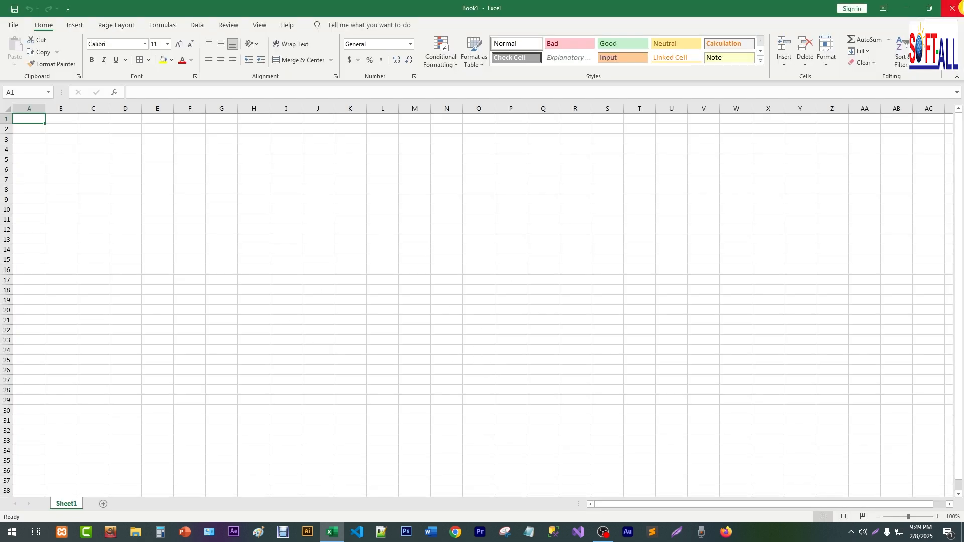
click(956, 6)
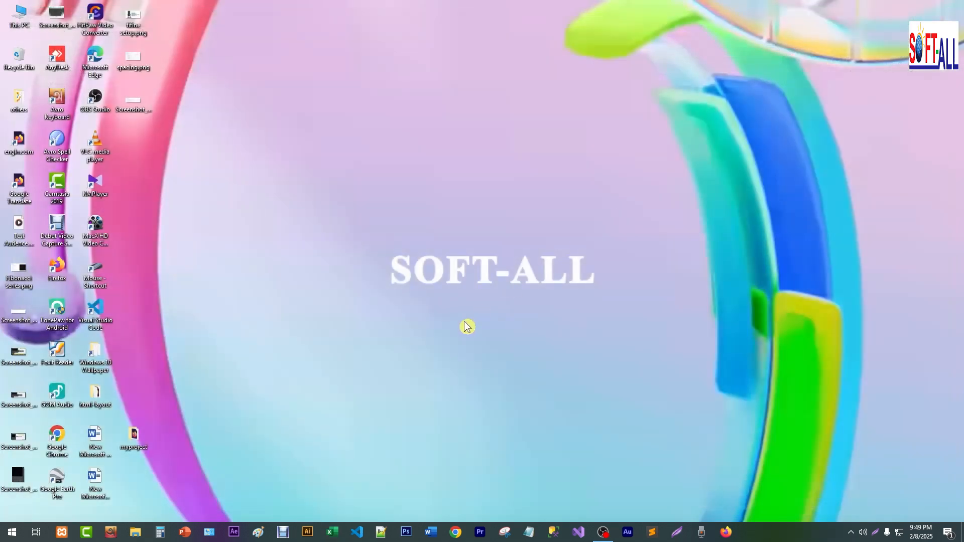
Create a new Microsoft Excel Worksheet file on the desktop named softall.xlsx and open it
right_click(443, 147)
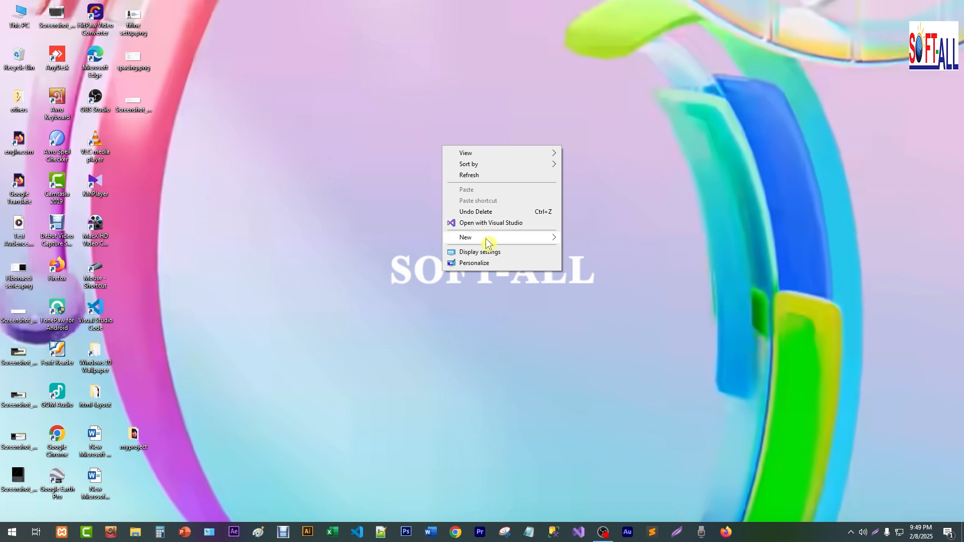
mouse_move(486, 238)
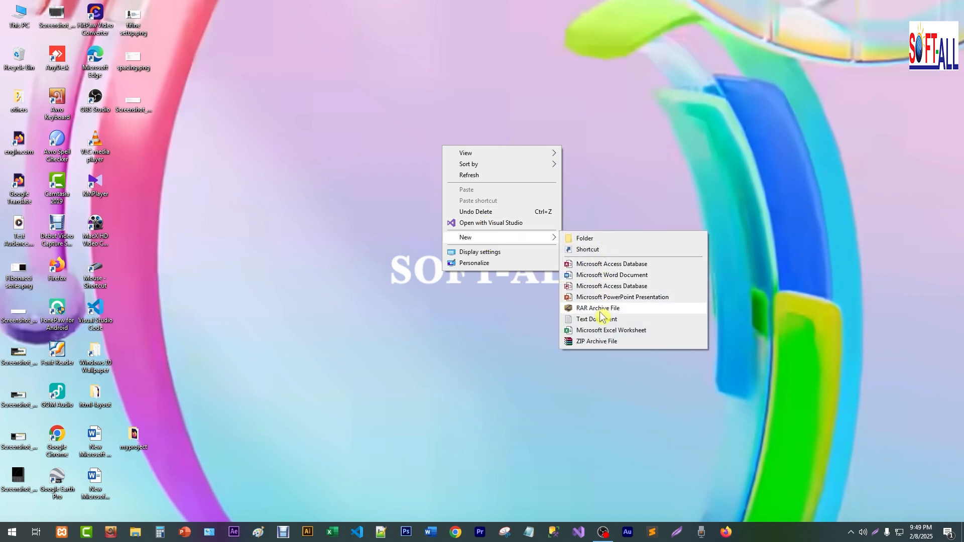
click(620, 331)
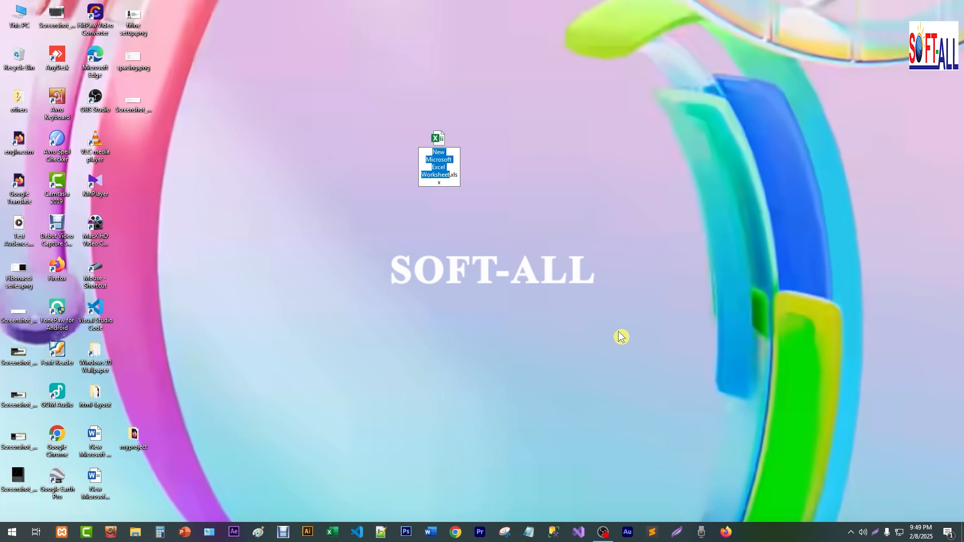
text(softall)
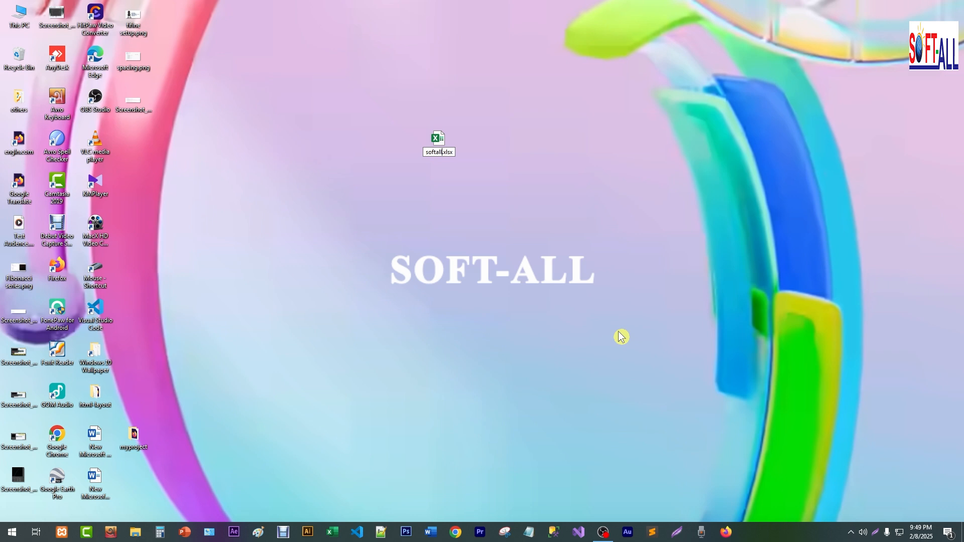
key(Return)
key(Return)
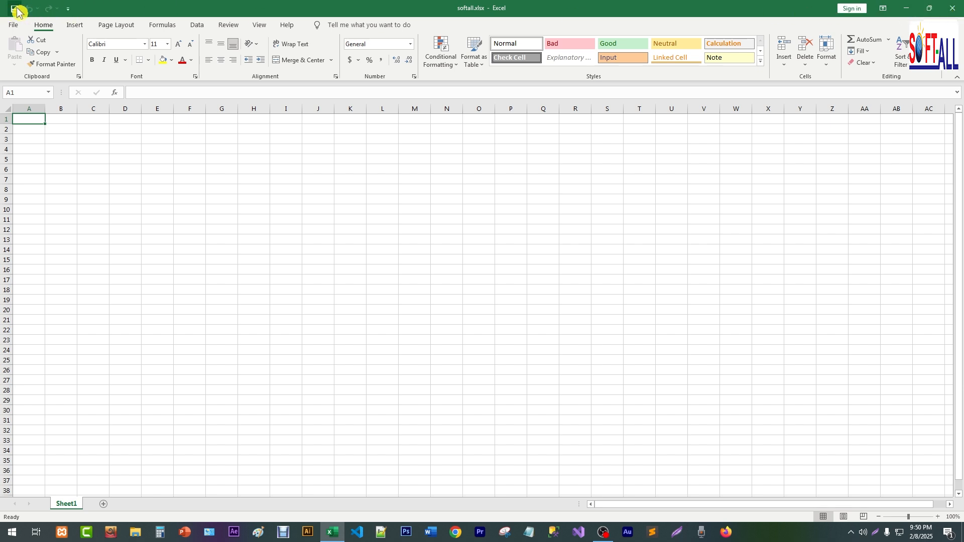
Add the Open command to the Quick Access Toolbar
click(69, 10)
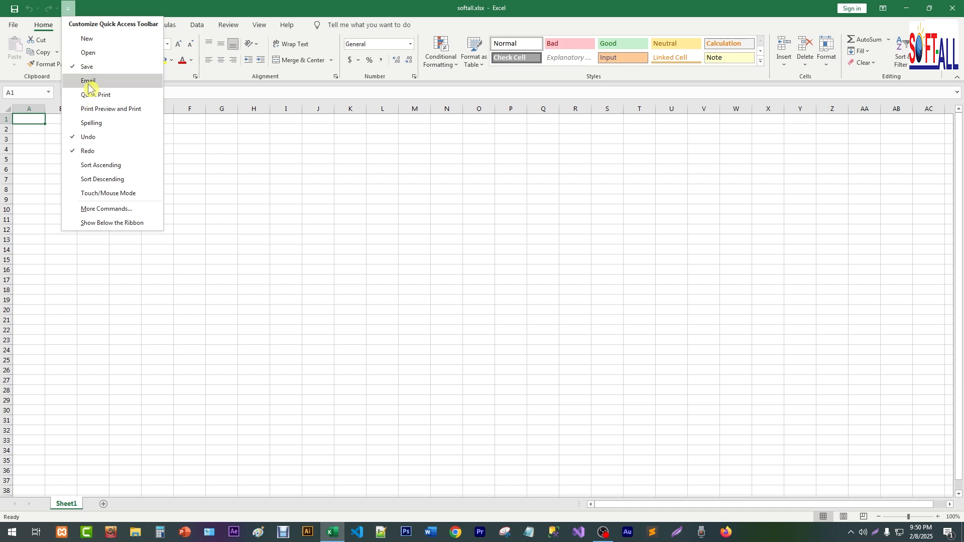
click(88, 53)
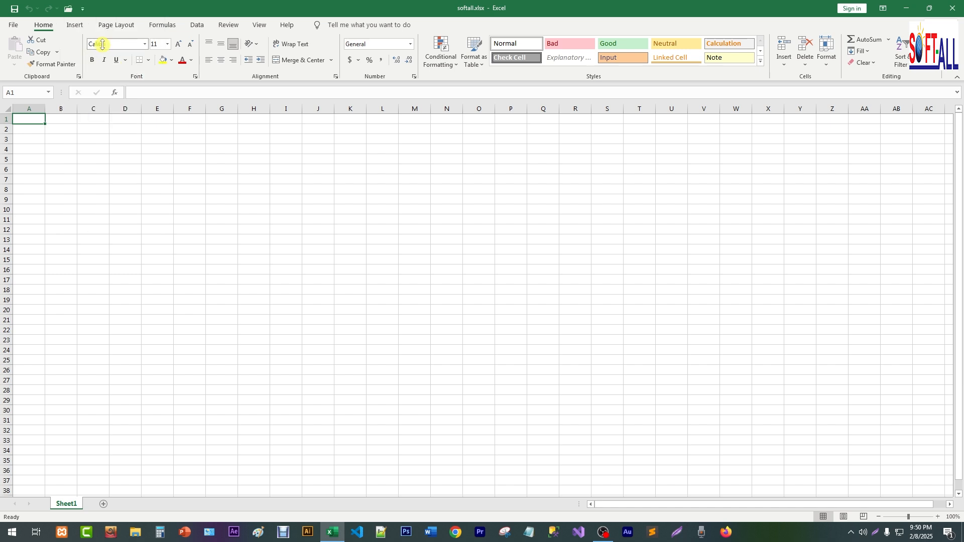
Add the Spelling command to the Quick Access Toolbar and remove it again
click(81, 9)
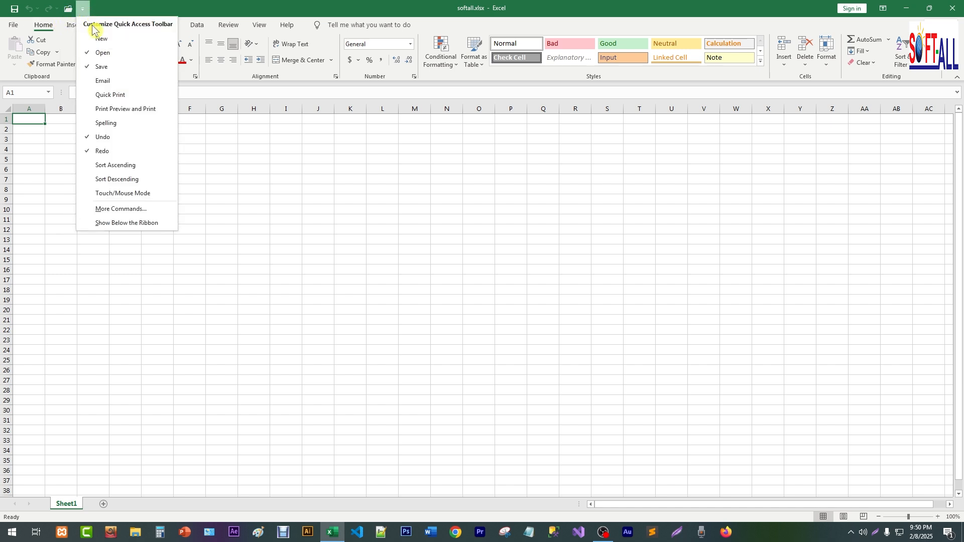
click(108, 123)
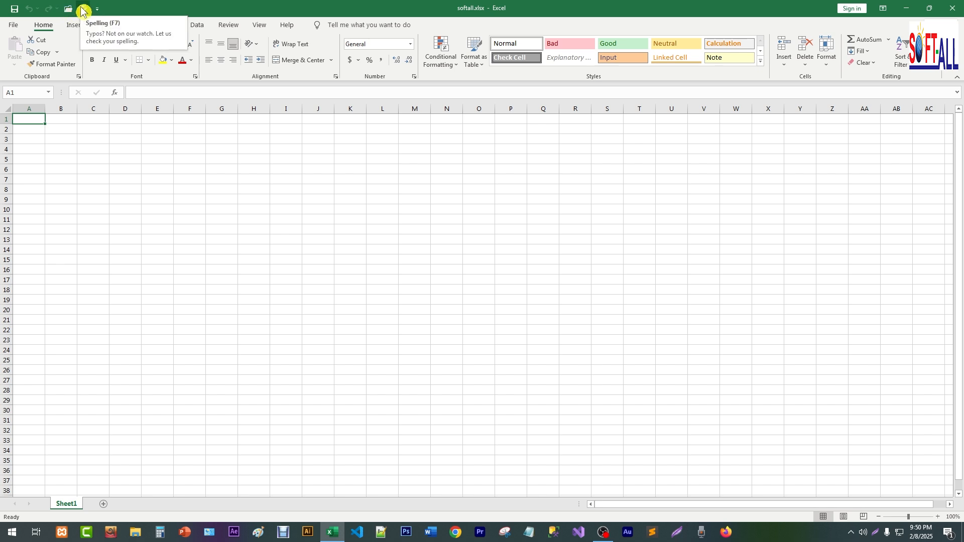
right_click(82, 10)
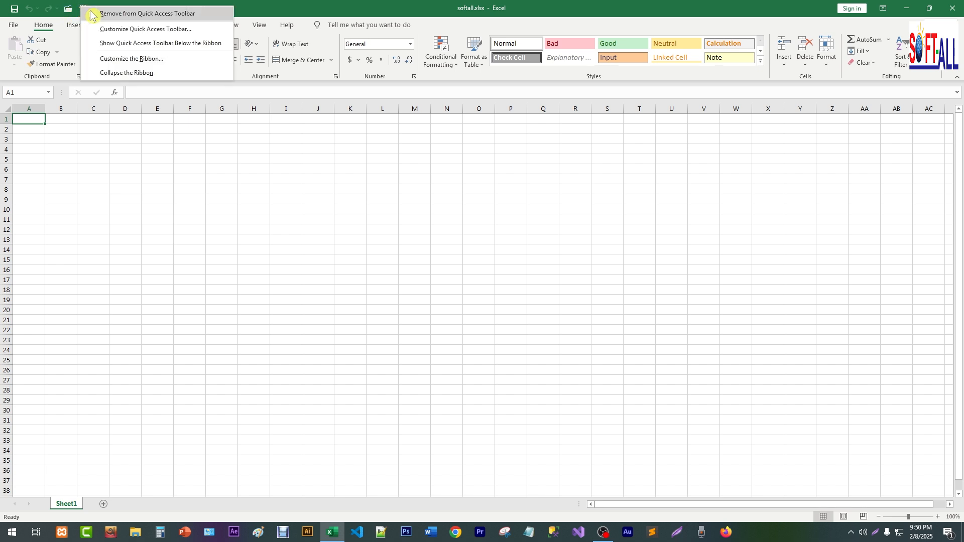
click(112, 14)
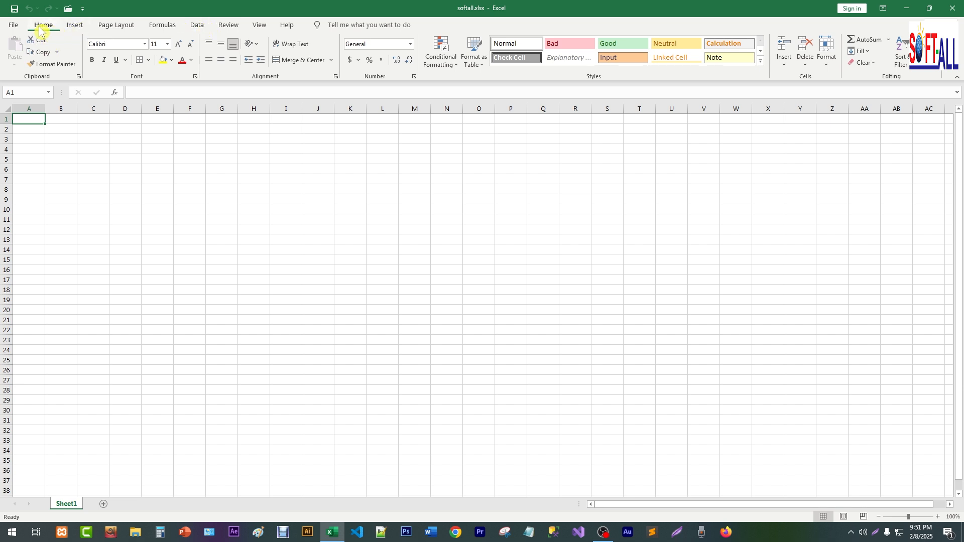
Examine the ribbon's command groups for Home, Insert, Page Layout and Formulas
click(74, 27)
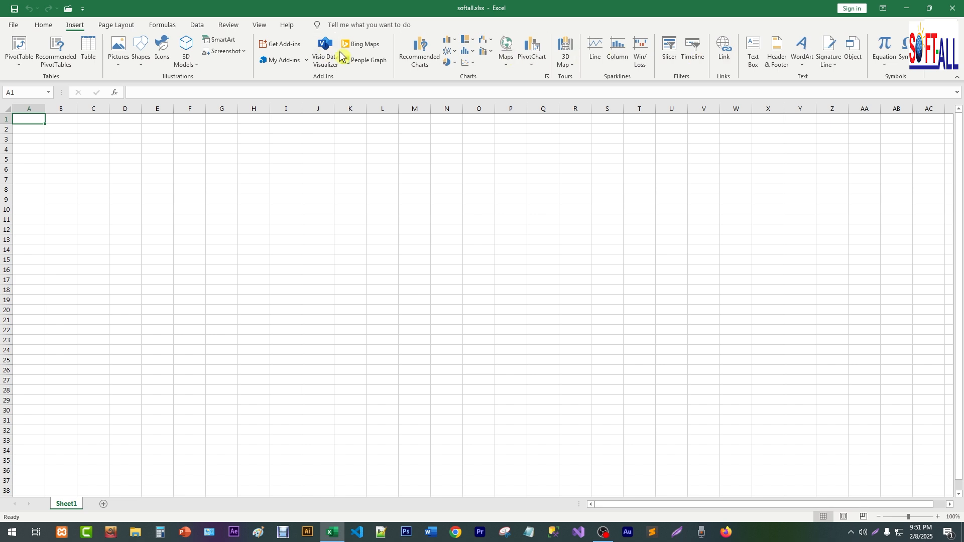
click(40, 28)
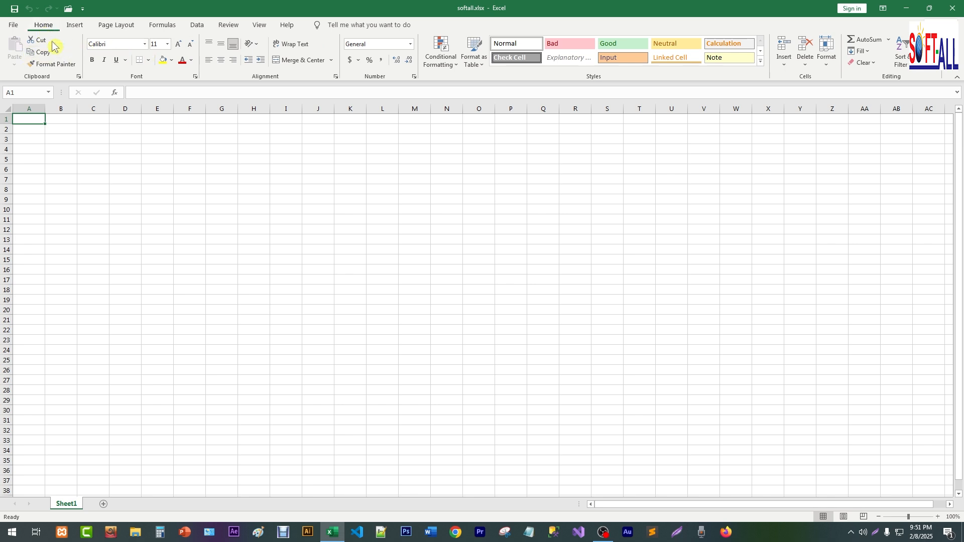
click(77, 29)
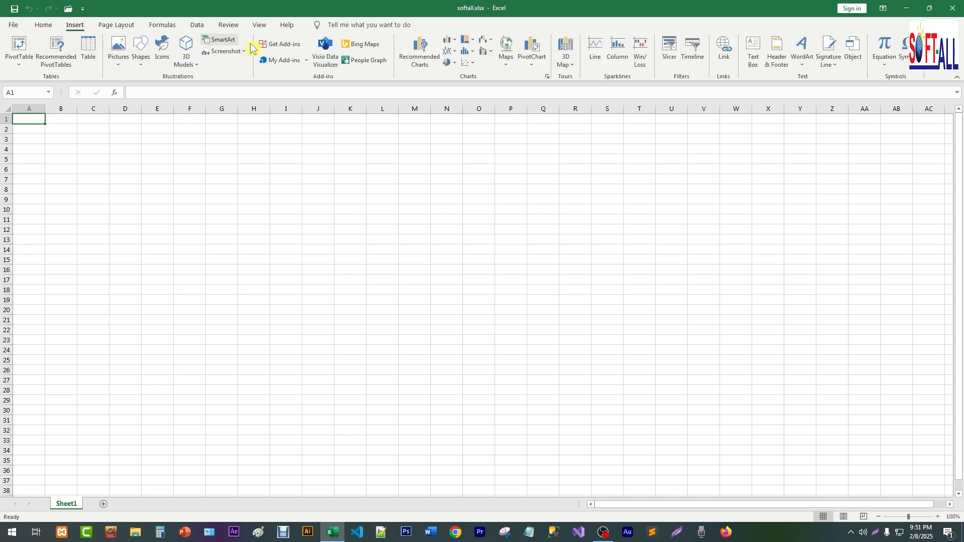
click(111, 27)
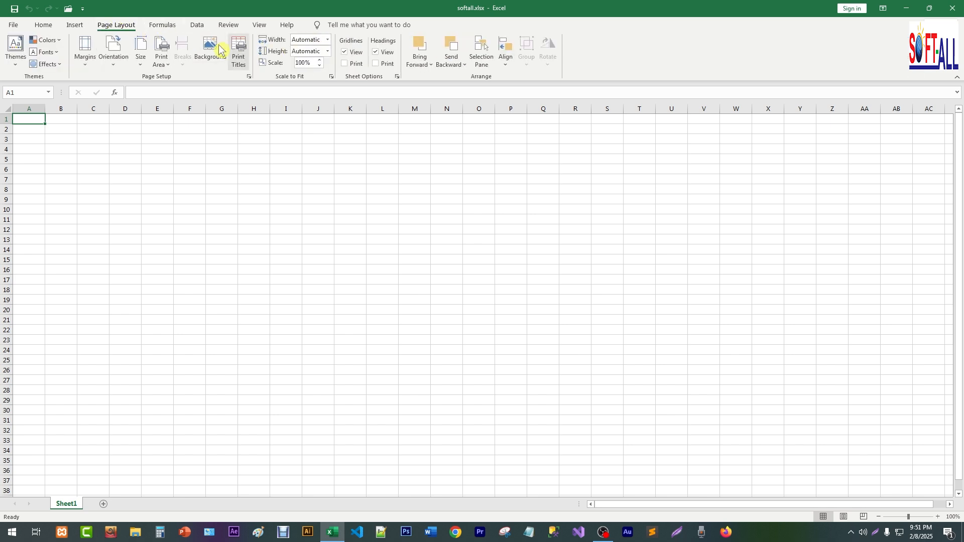
click(156, 28)
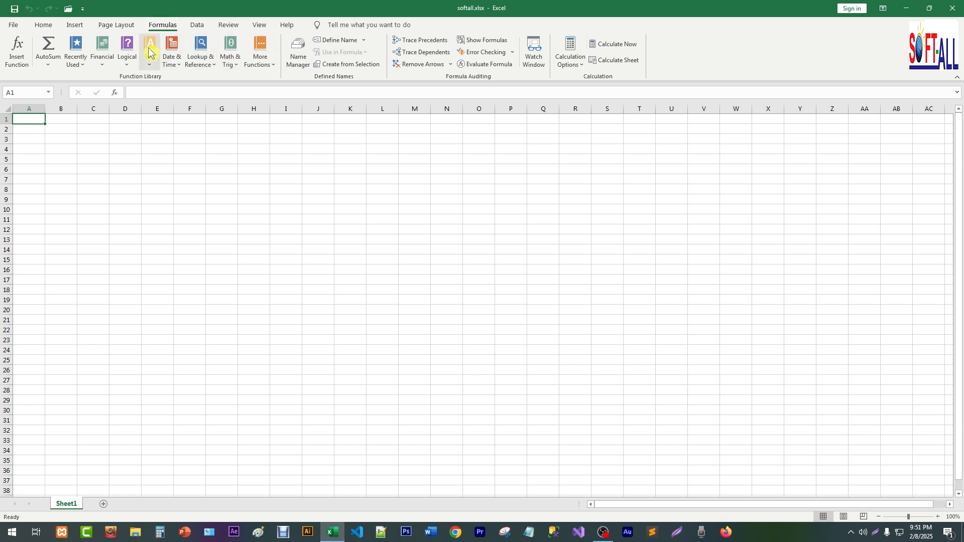
click(43, 26)
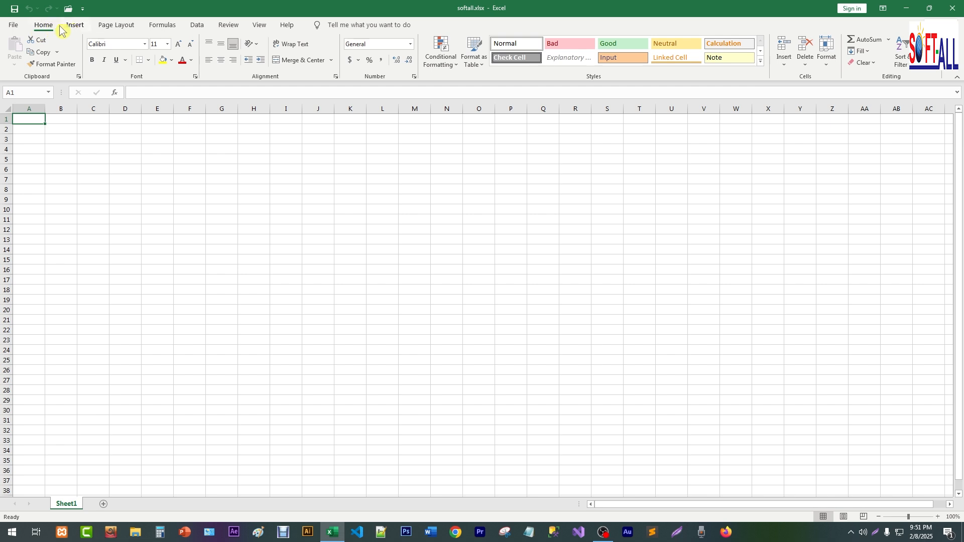
click(80, 29)
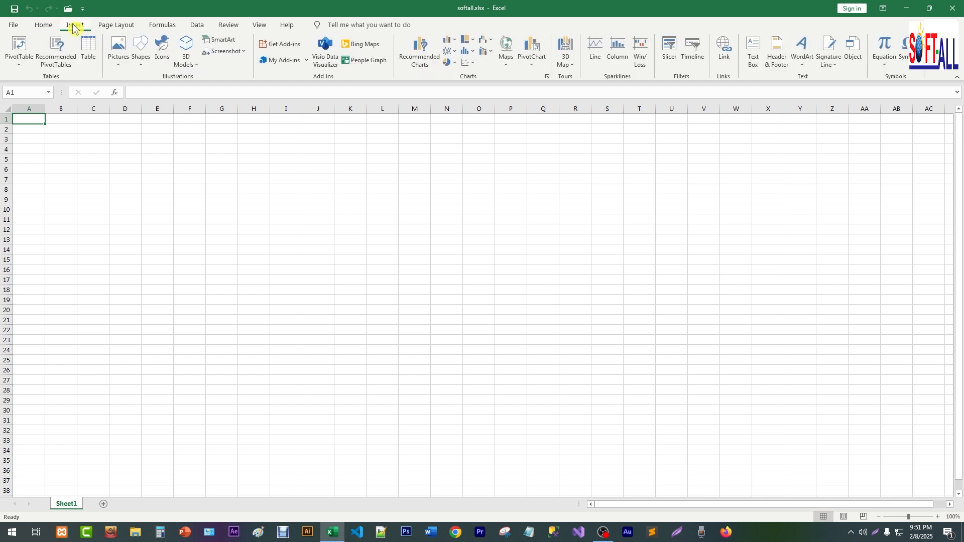
Collapse and restore the ribbon, showing its Insert commands temporarily while it is collapsed
double_click(73, 25)
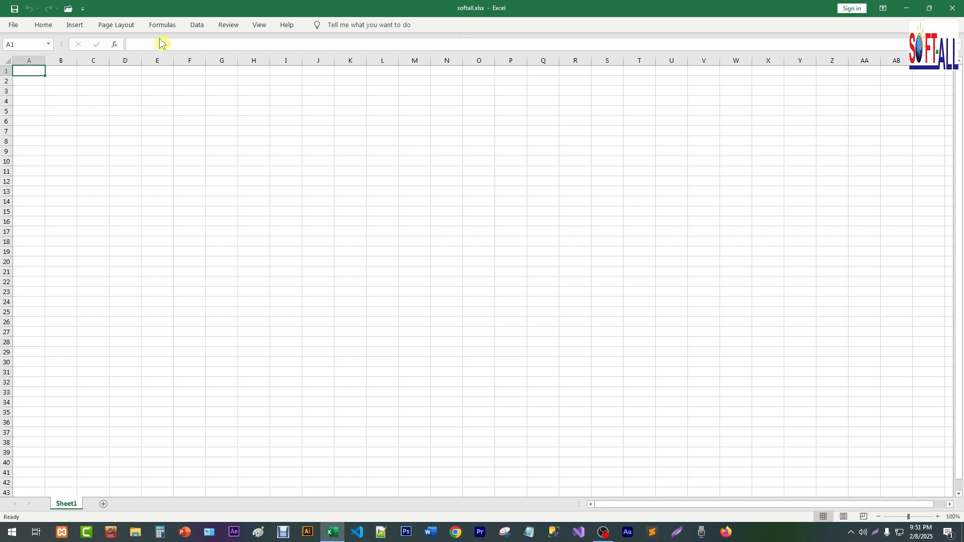
double_click(75, 26)
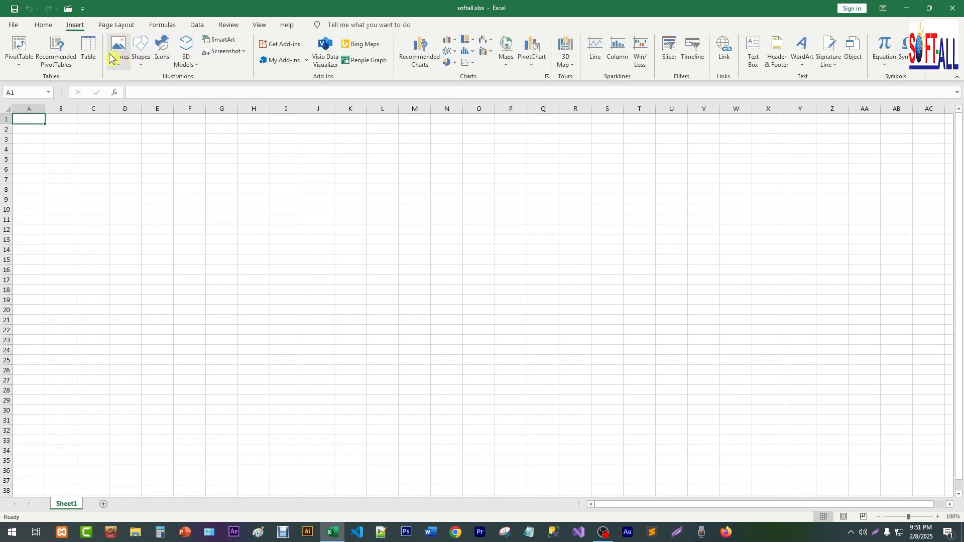
double_click(74, 26)
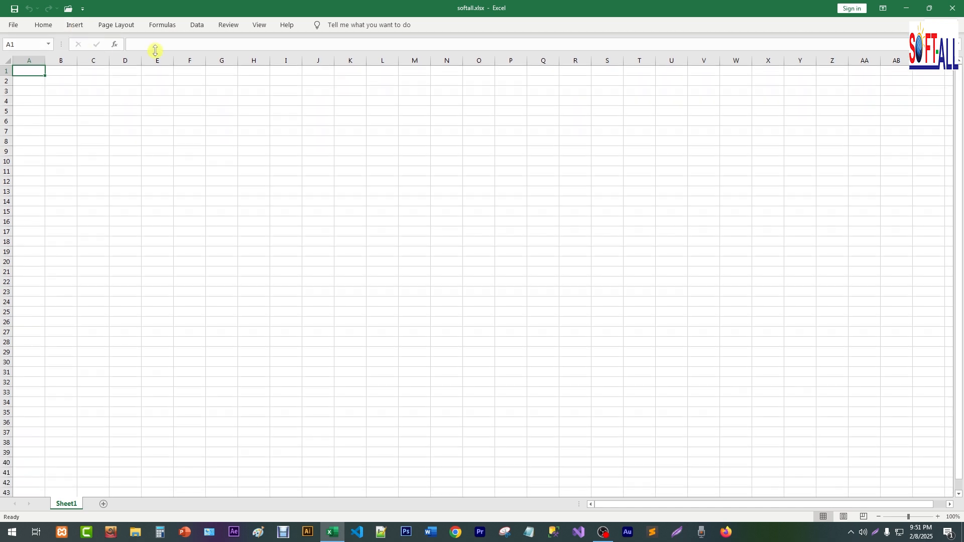
click(73, 26)
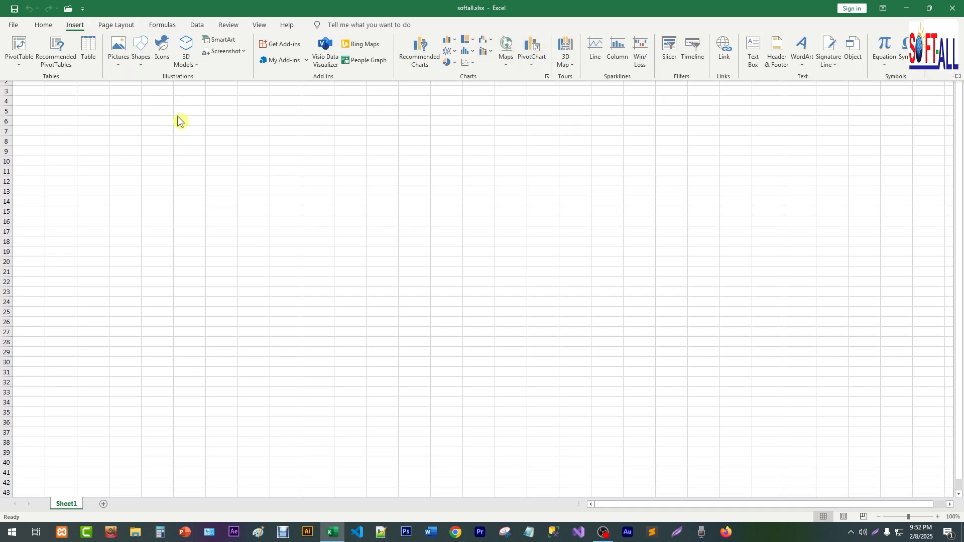
click(212, 160)
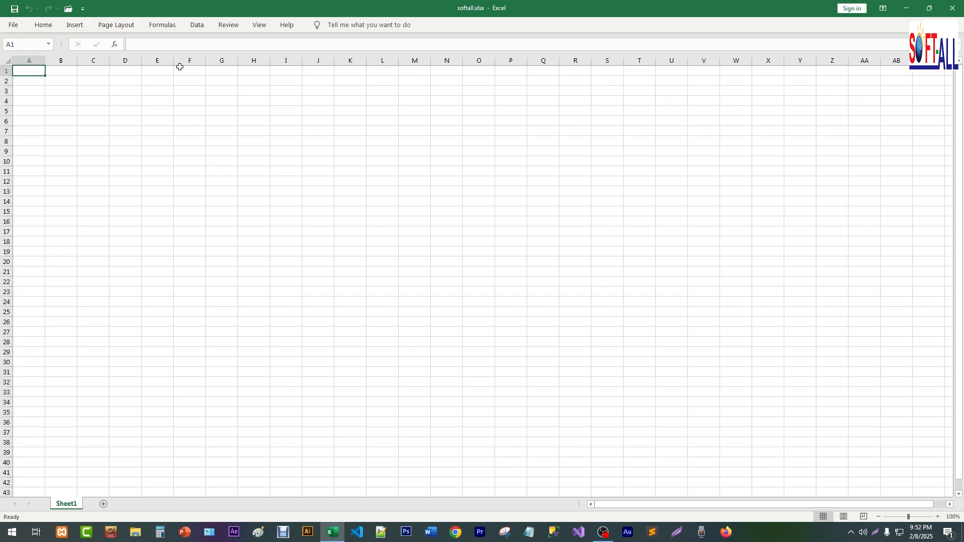
click(73, 27)
click(72, 27)
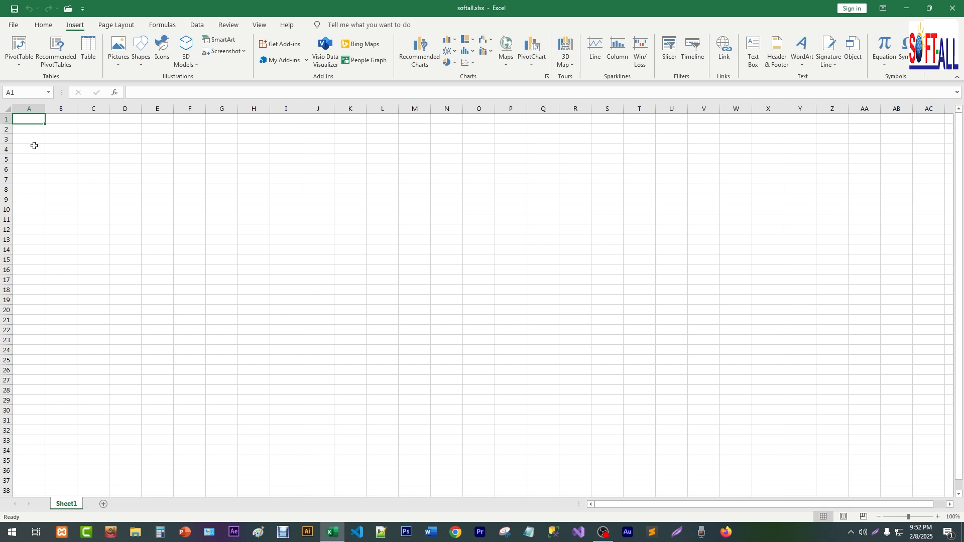
Select a large block of cells starting at A4, followed by the single cells O10 and B6
drag(32, 149, 863, 420)
click(492, 210)
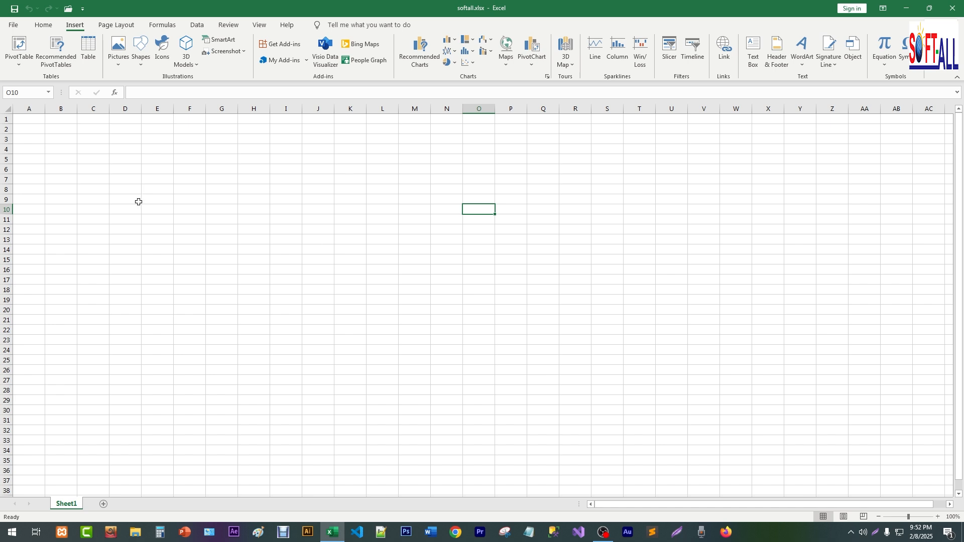
click(64, 170)
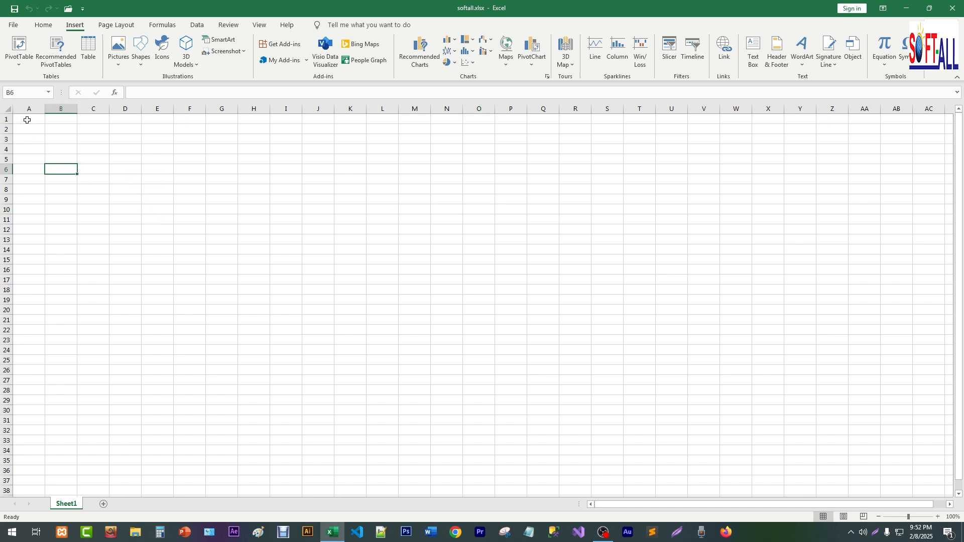
Select cell G10 and move the active cell four rows up and three columns across to J6
click(217, 210)
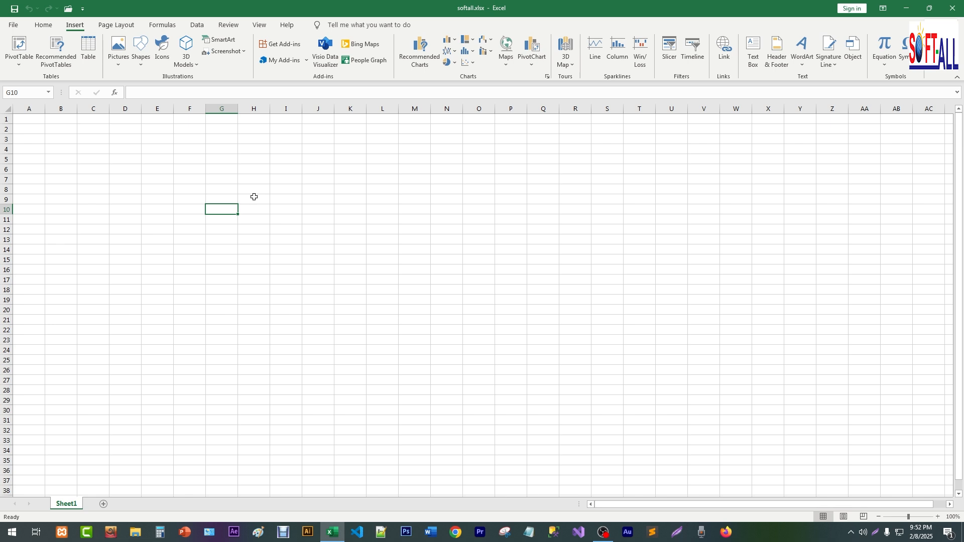
key(Up)
key(Up)
key(Up)
key(Up)
key(Right)
key(Right)
key(Right)
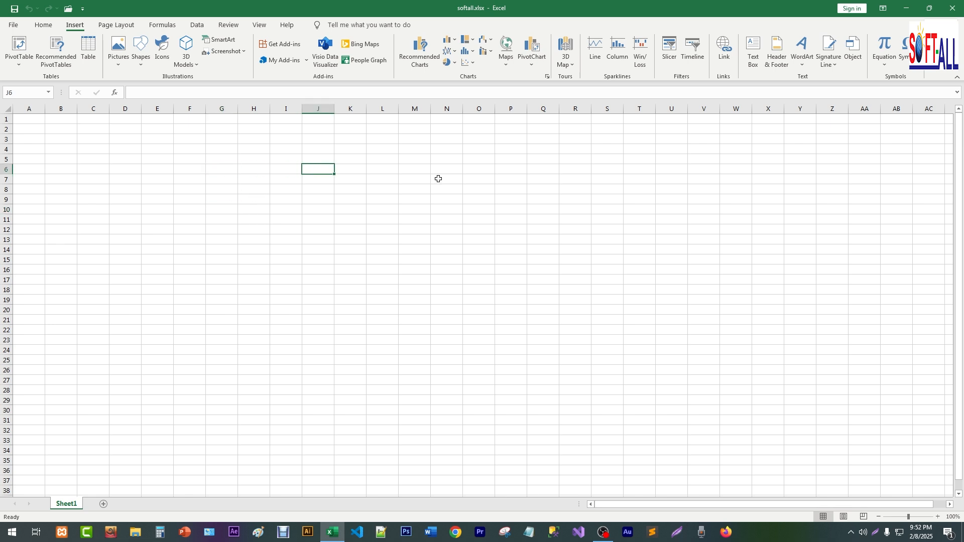
Select the single cells N7, M11, N14 and I8 one after another
click(439, 179)
click(421, 217)
click(452, 248)
click(291, 186)
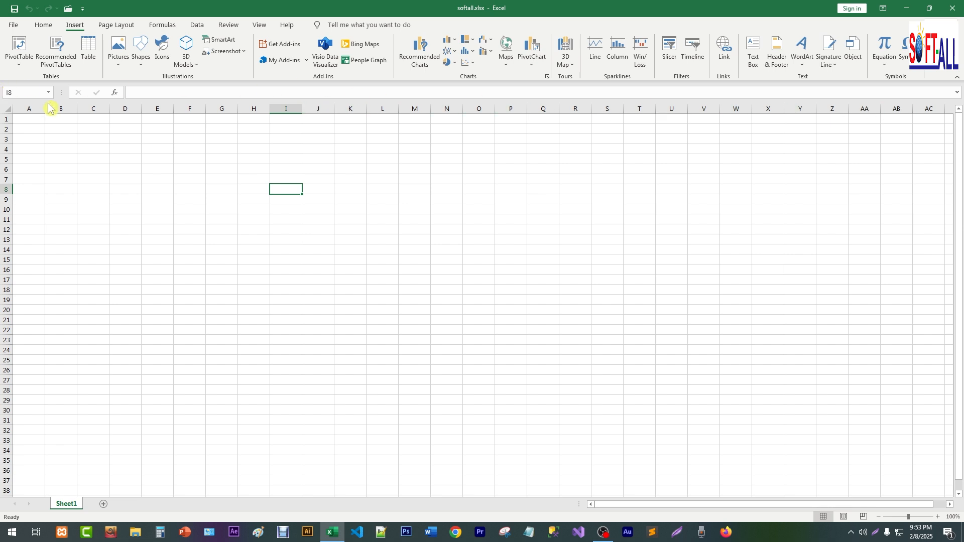
Starting from cell A1, jump to the last row and back, and to the last column and back
click(27, 119)
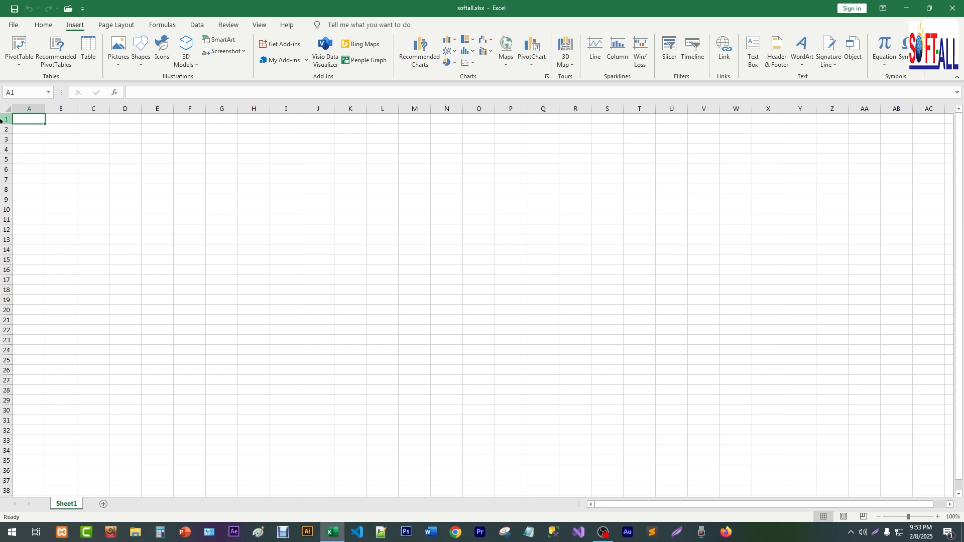
double_click(33, 124)
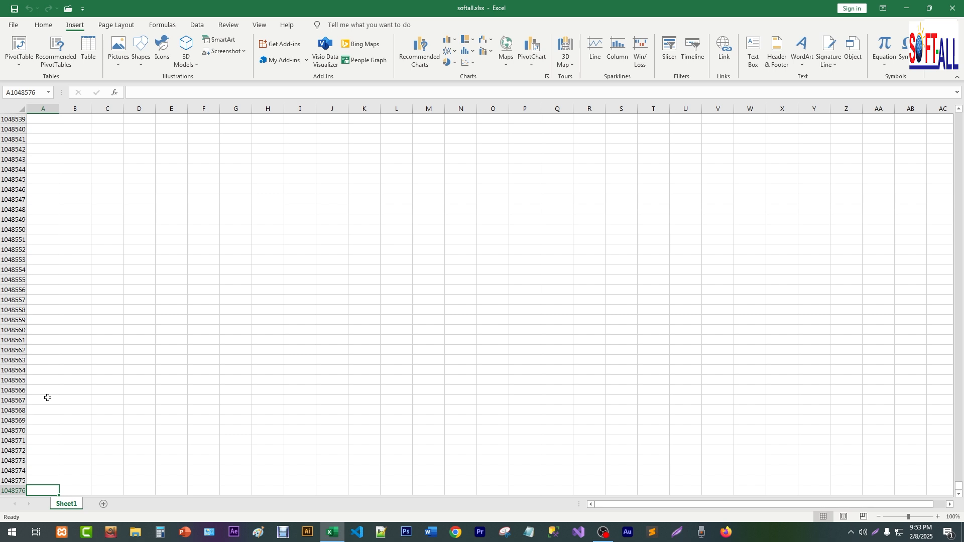
key(ctrl+Up)
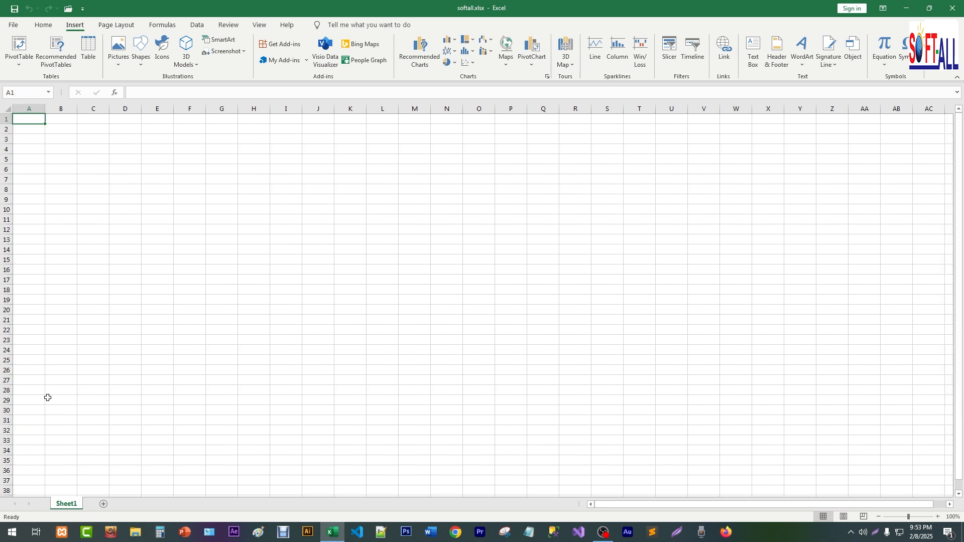
key(ctrl+Right)
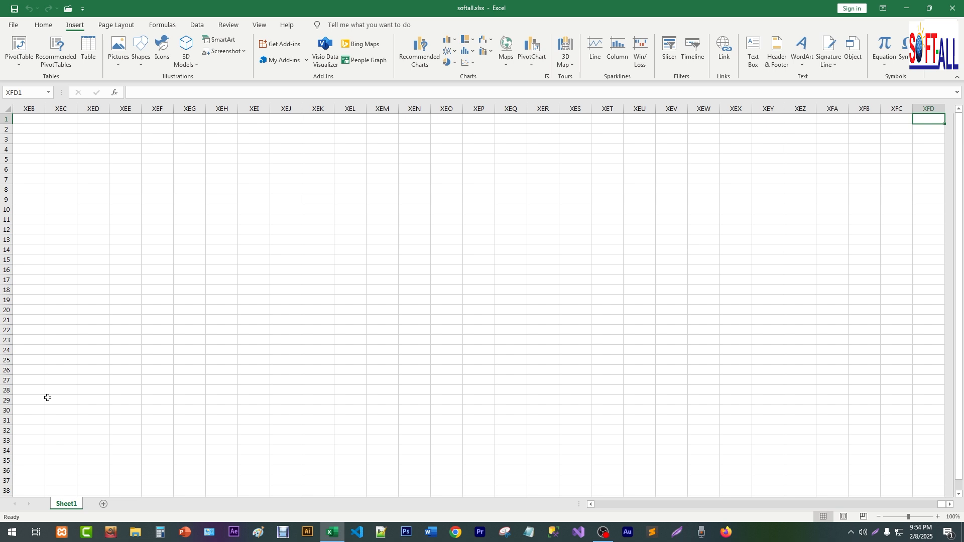
key(ctrl+Left)
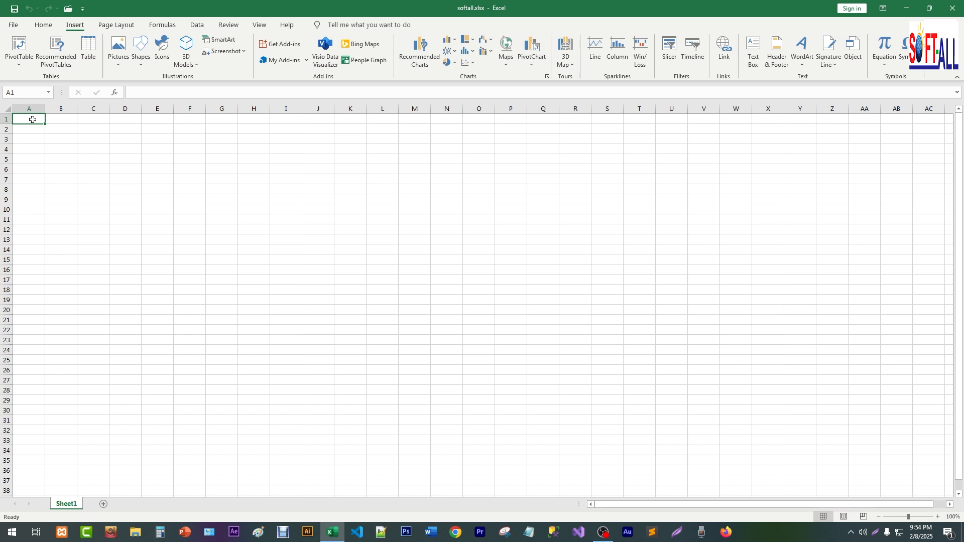
Repeat the jumps to A1048576 and XFD1, returning to cell A1 after each one
key(ctrl+Down)
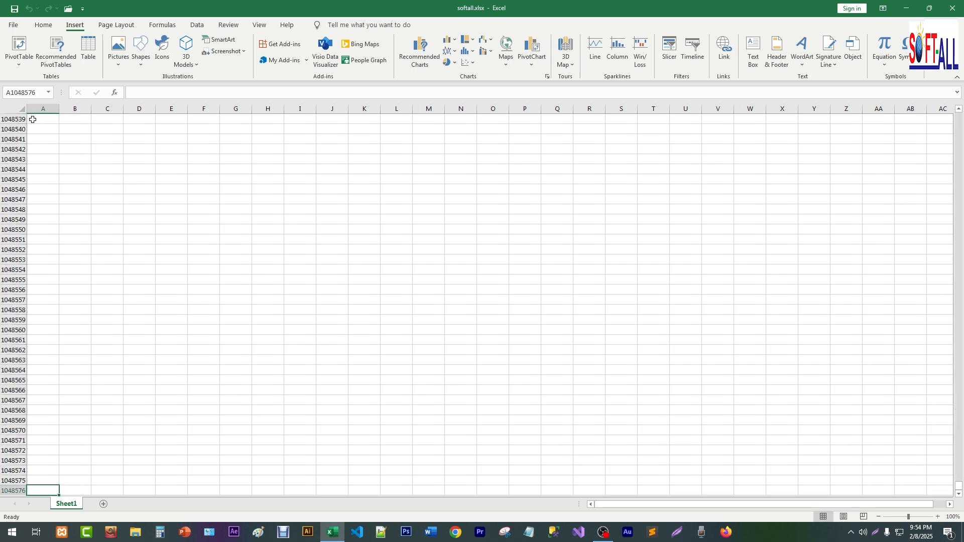
key(ctrl+Up)
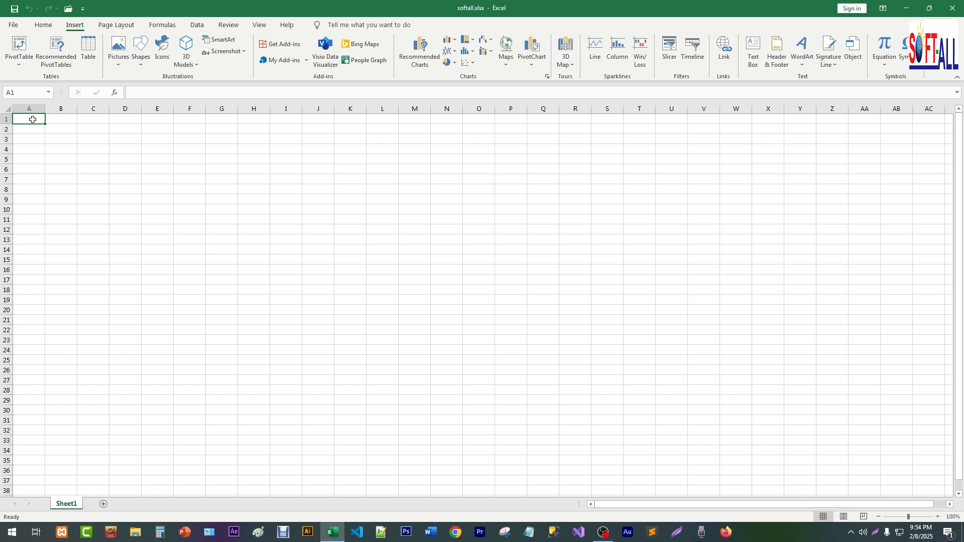
key(ctrl+Right)
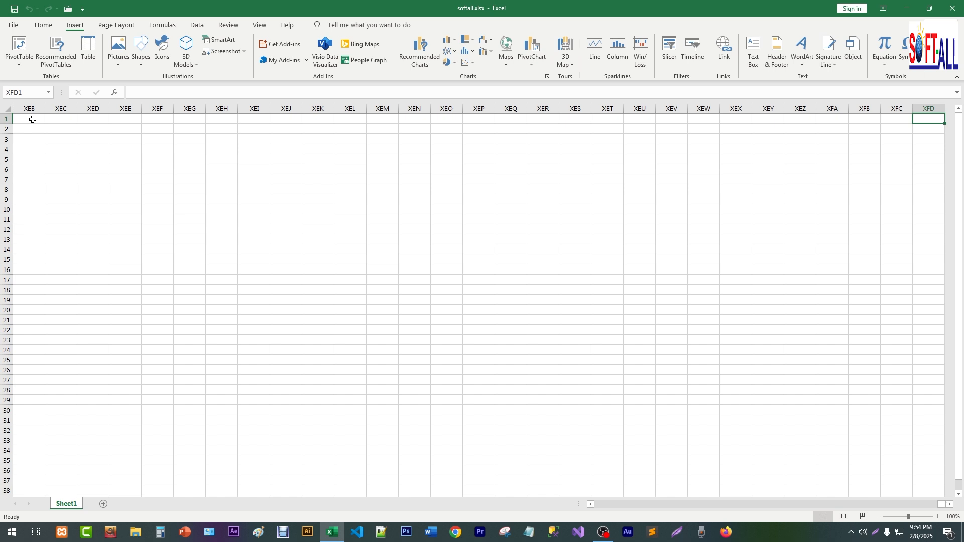
key(ctrl+Left)
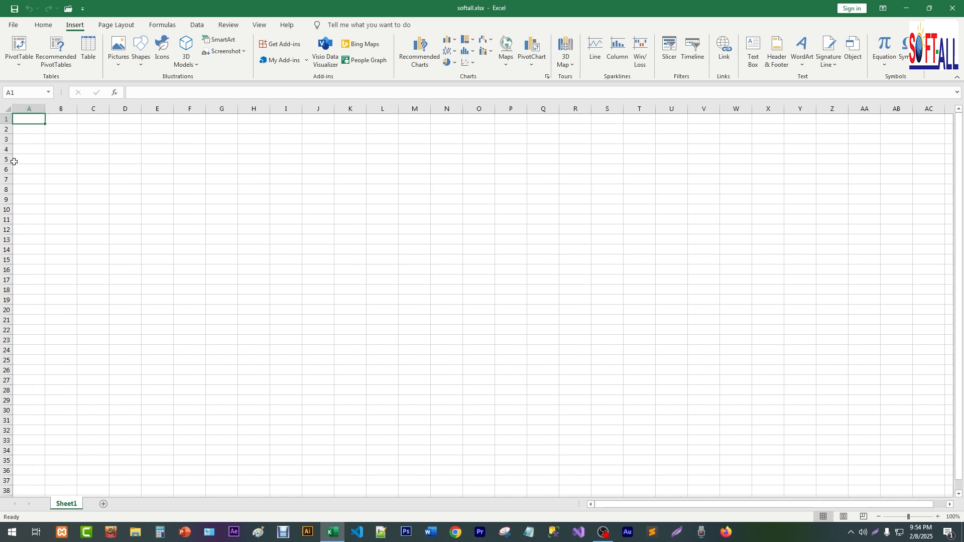
Select the neighbouring single cells F10, F6, F7, G7 and G6 in turn
click(189, 207)
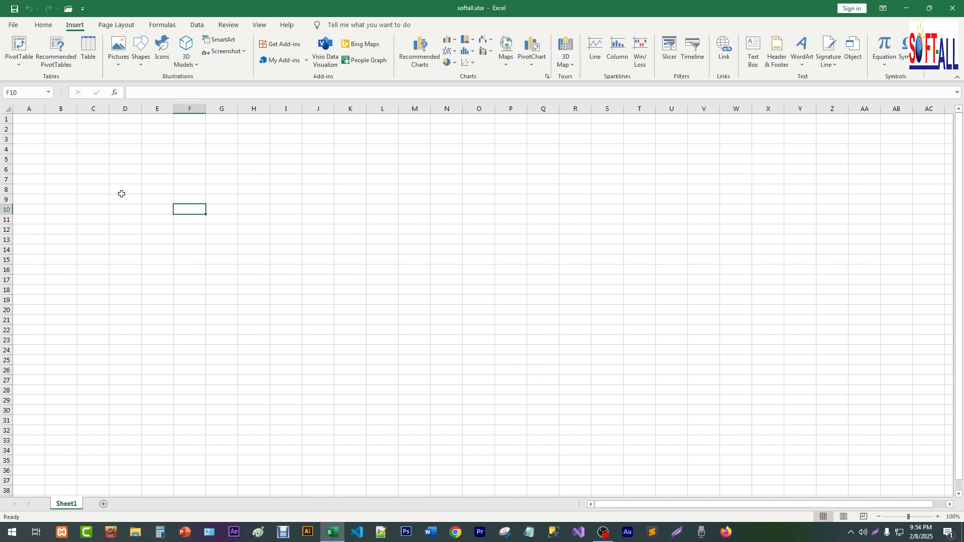
click(189, 168)
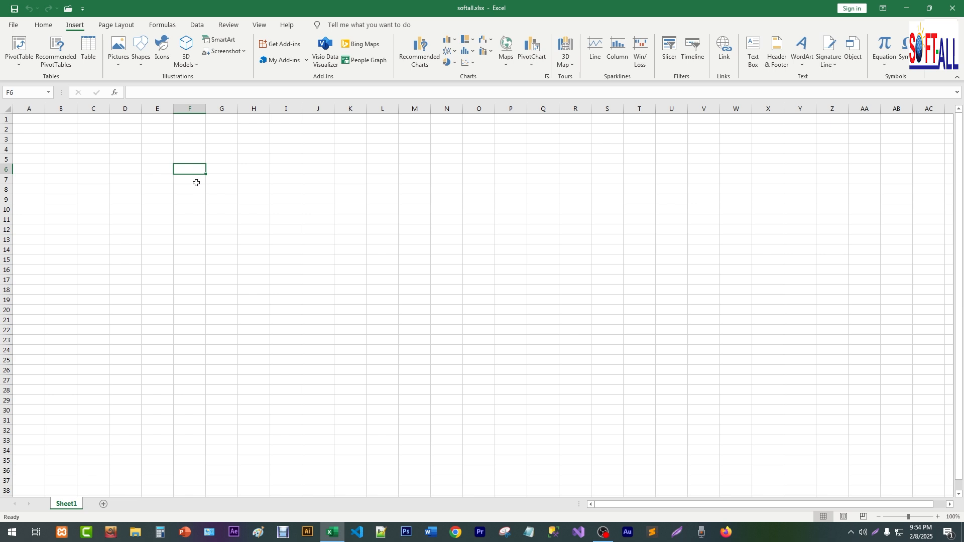
click(196, 181)
click(228, 178)
click(221, 168)
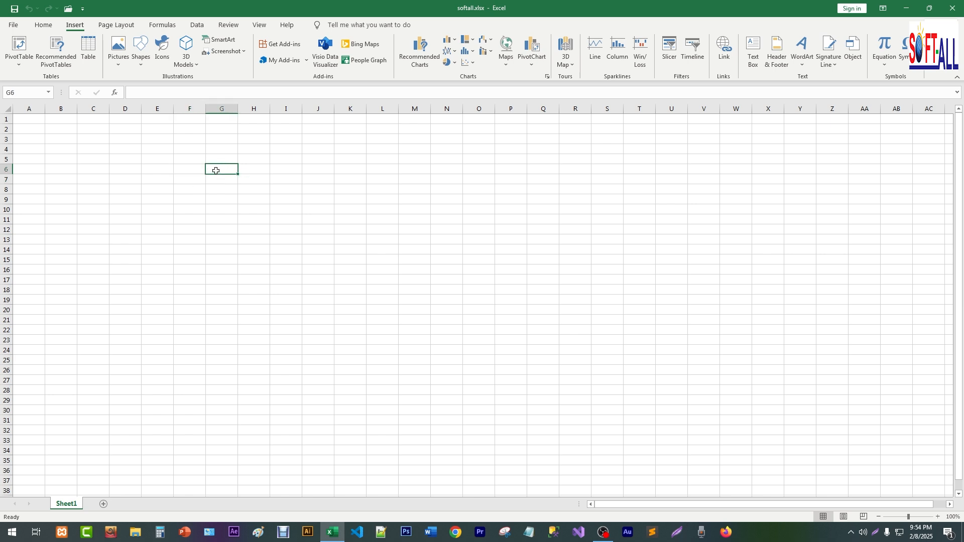
Select the scattered single cells L9, D8, F13, D6, F6 and D14 in turn
click(383, 200)
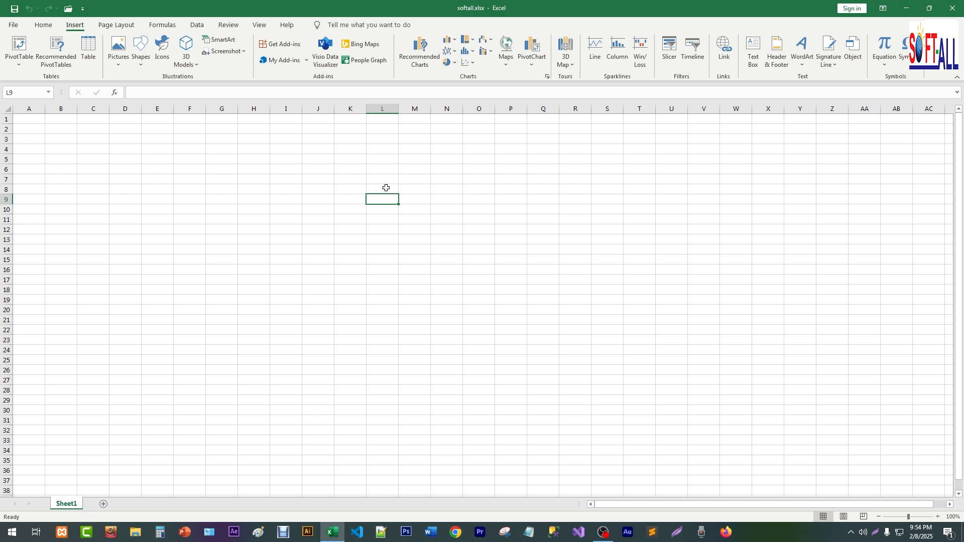
click(126, 187)
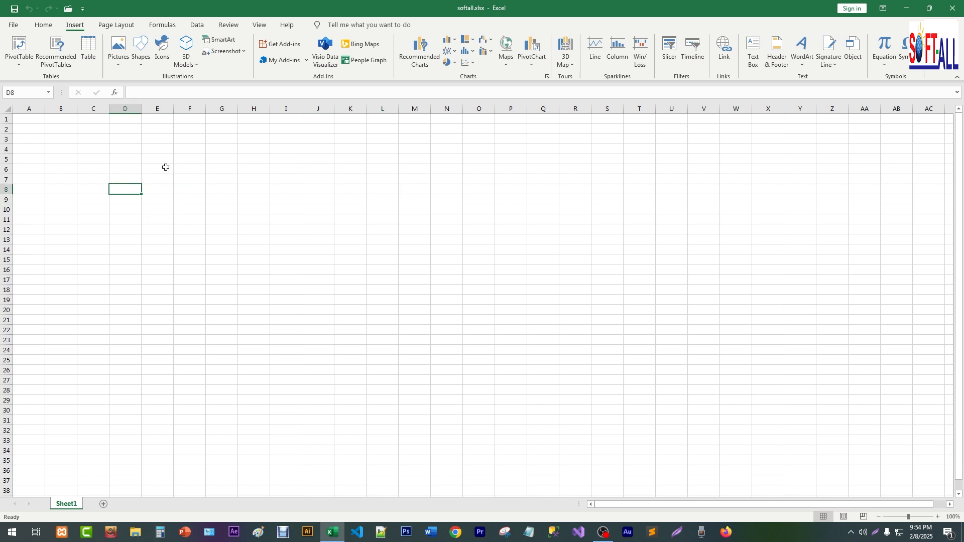
click(187, 240)
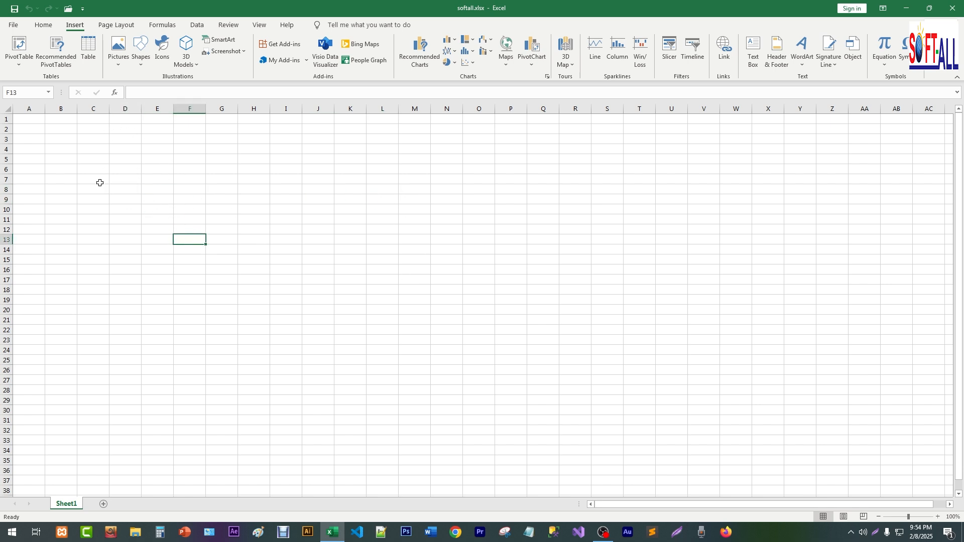
click(123, 171)
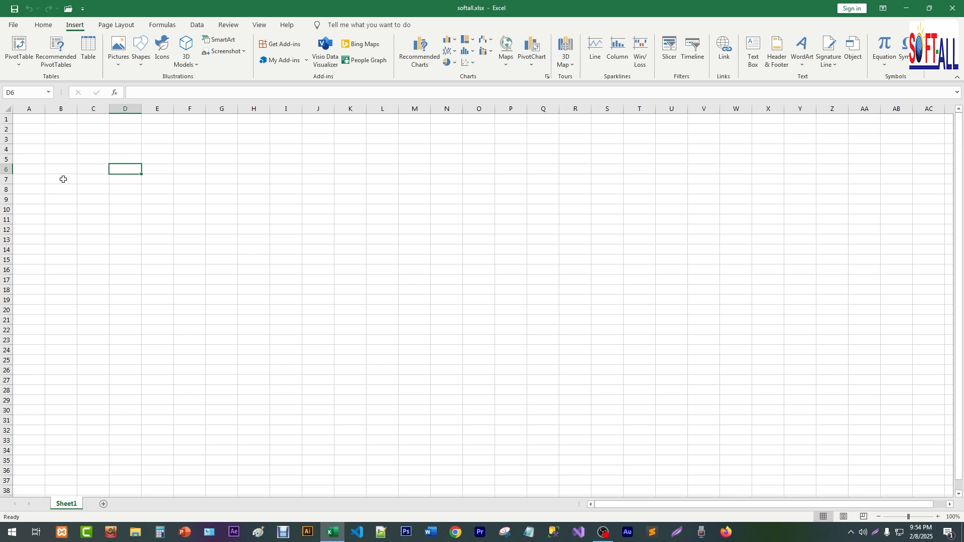
click(189, 168)
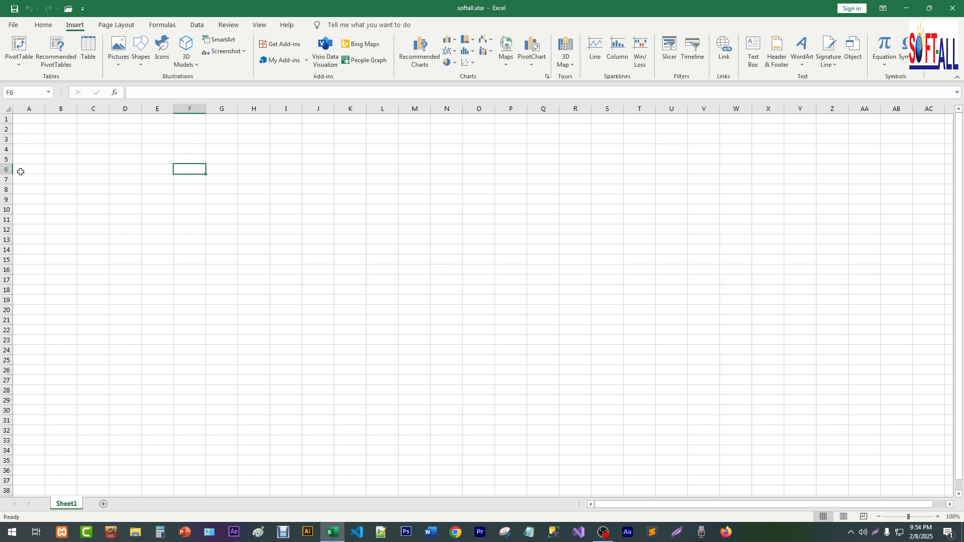
click(116, 253)
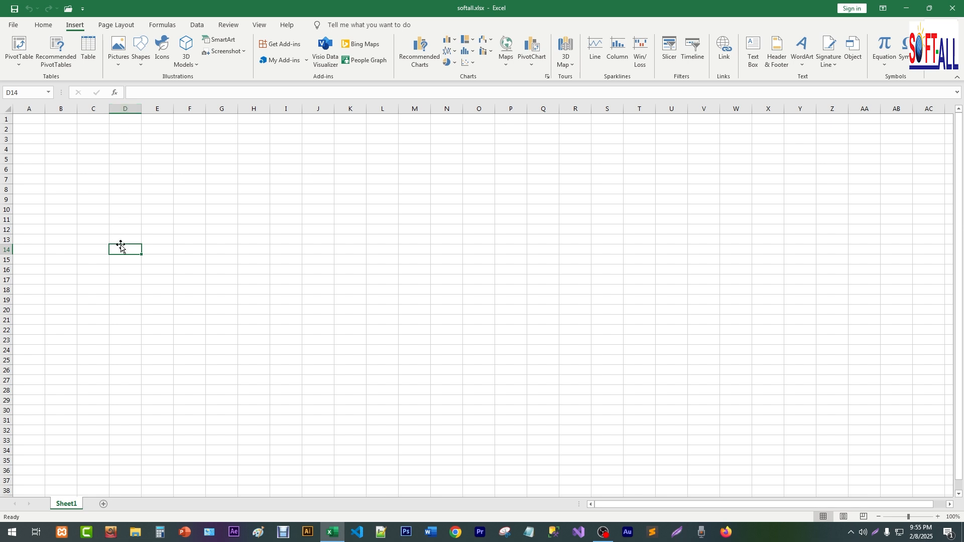
Make M6, I6, G8, E8, E3 and G14 the active cell one after another
click(408, 169)
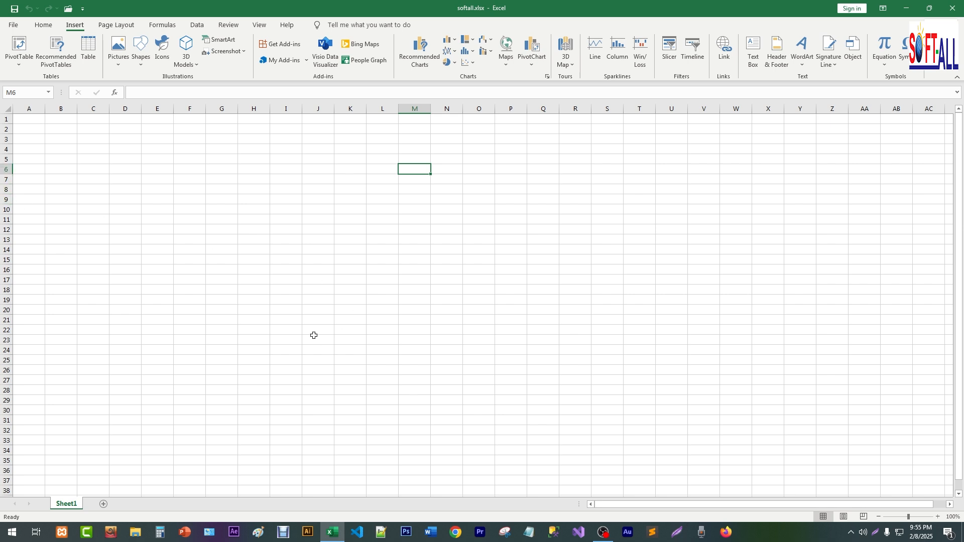
click(281, 172)
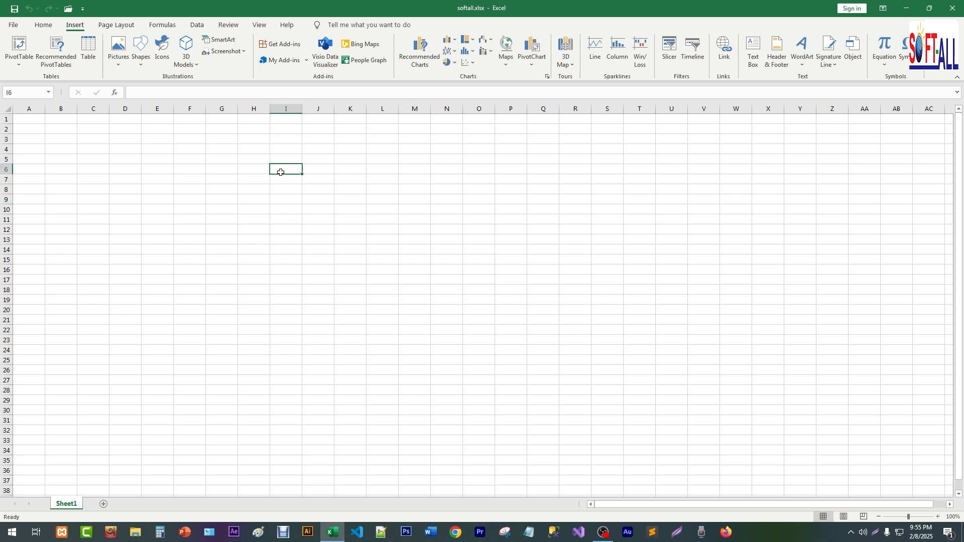
click(231, 186)
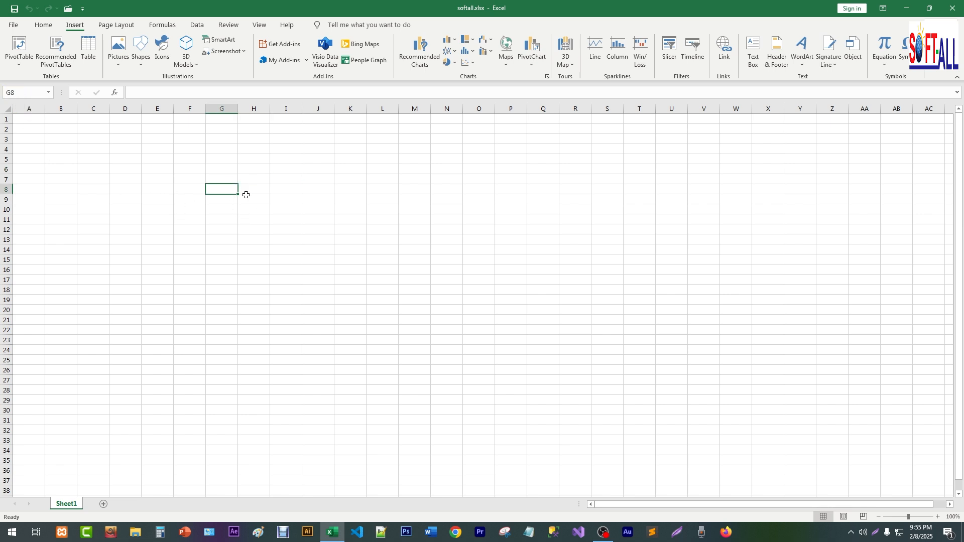
click(153, 190)
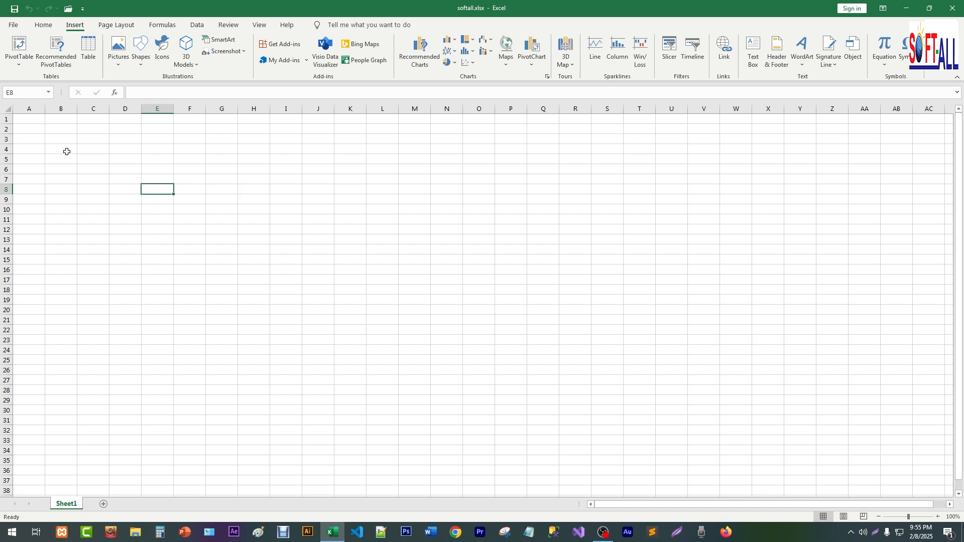
click(157, 140)
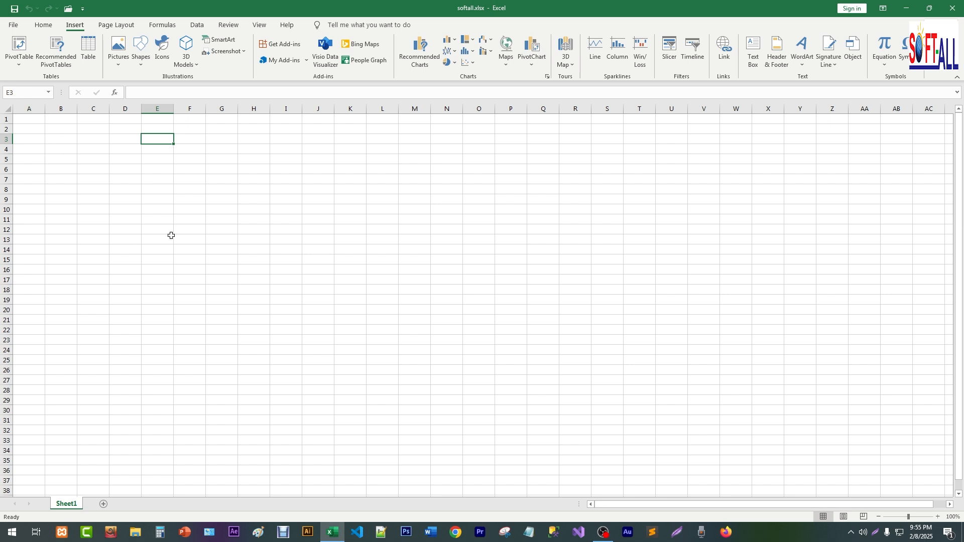
click(224, 247)
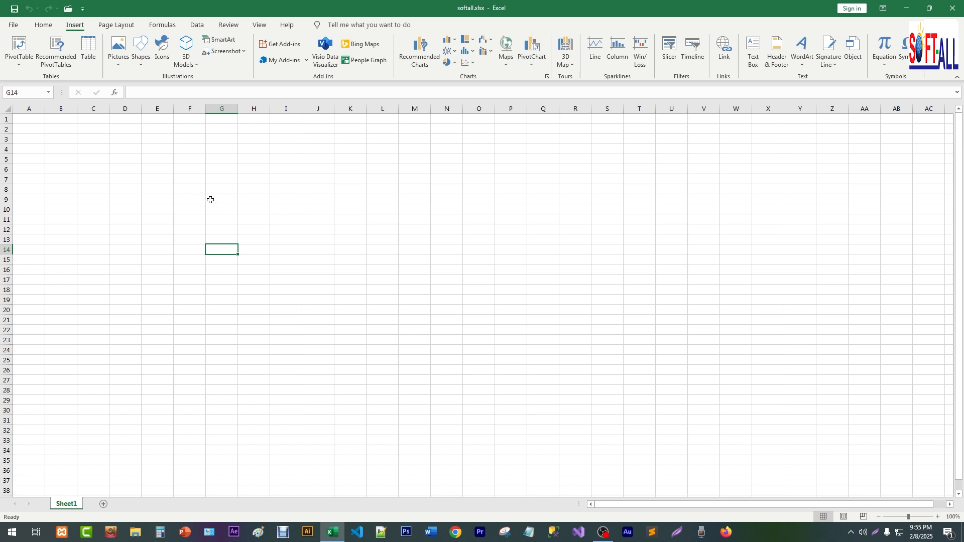
Select the cell ranges G9:L20, E7:L19, E6:J14 and E5:H11 one after another
drag(211, 200, 374, 312)
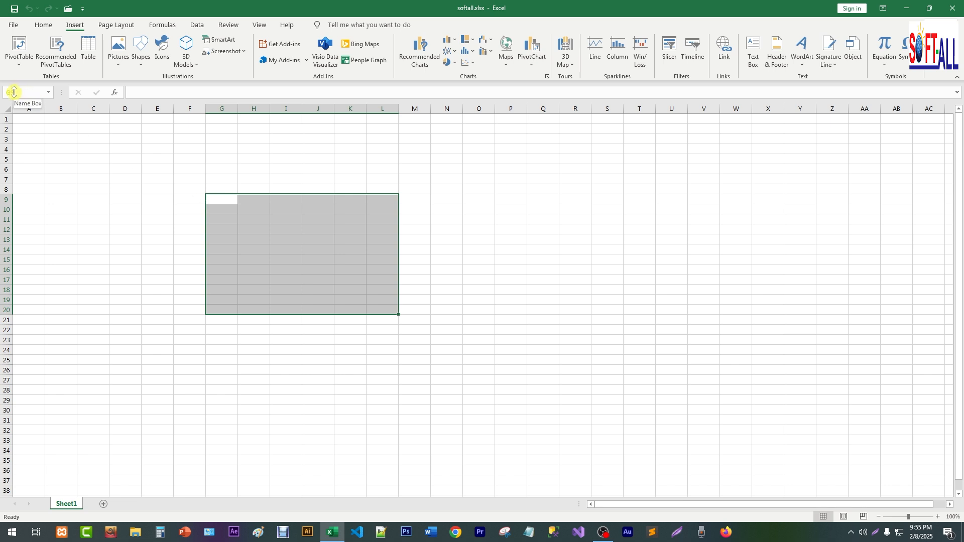
drag(161, 181, 370, 297)
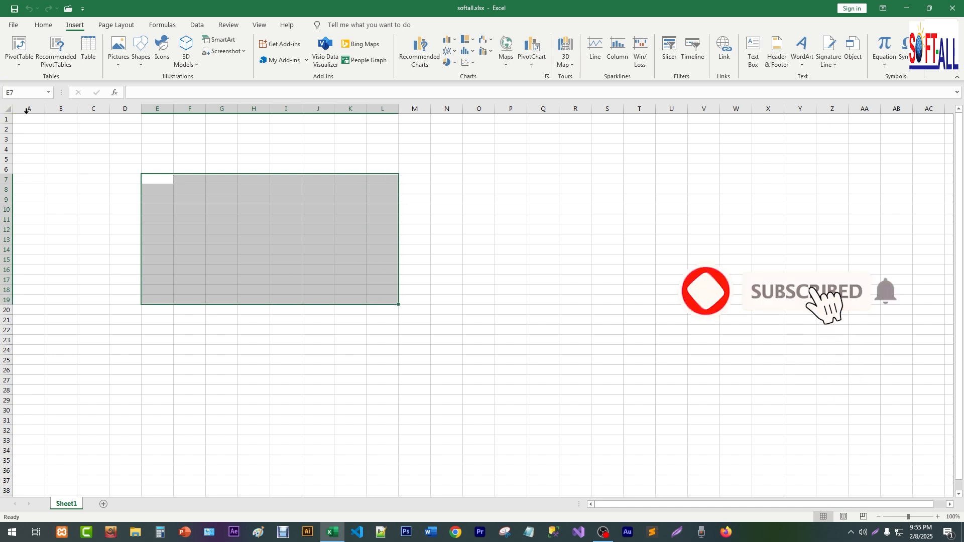
click(198, 211)
drag(161, 165, 328, 251)
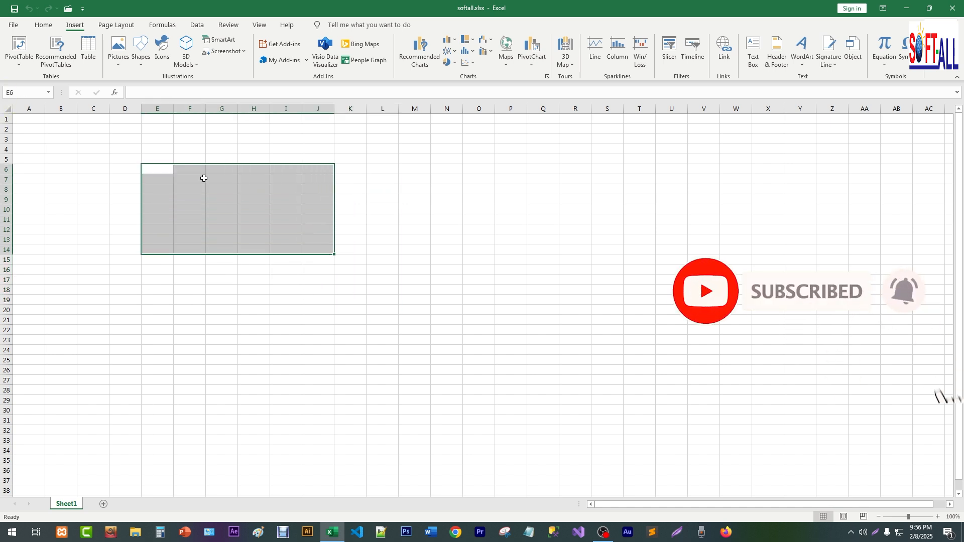
click(165, 160)
drag(164, 159, 268, 224)
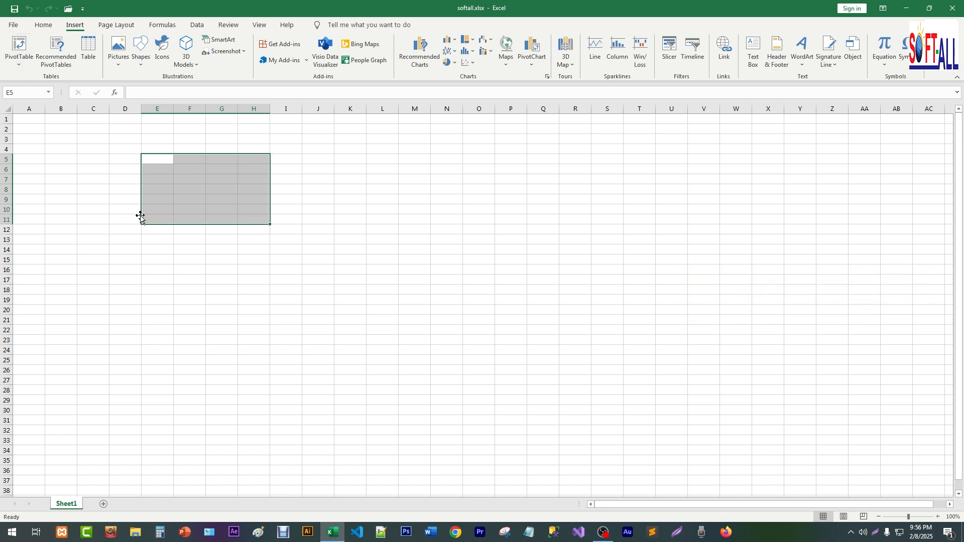
Select the entire rows 2, 6 and 12 one after another
click(4, 130)
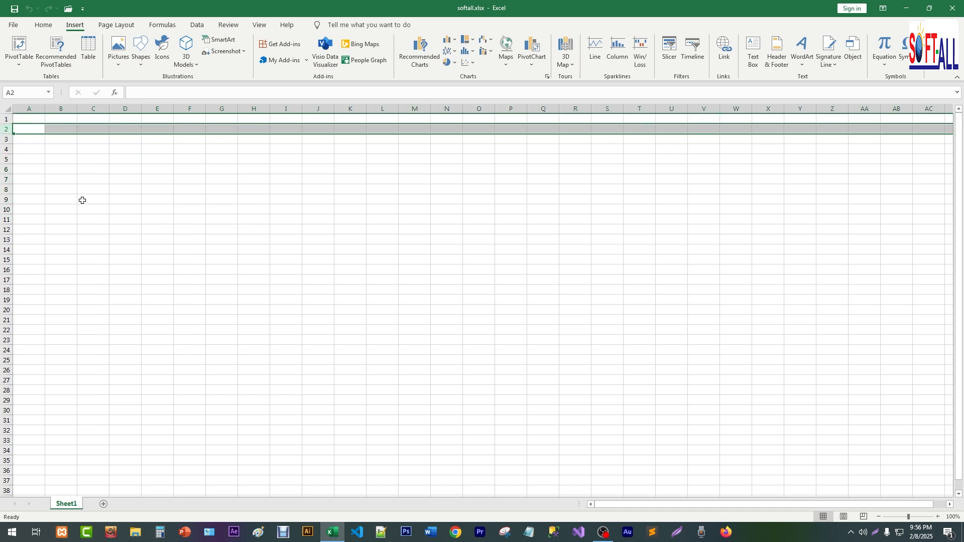
click(6, 169)
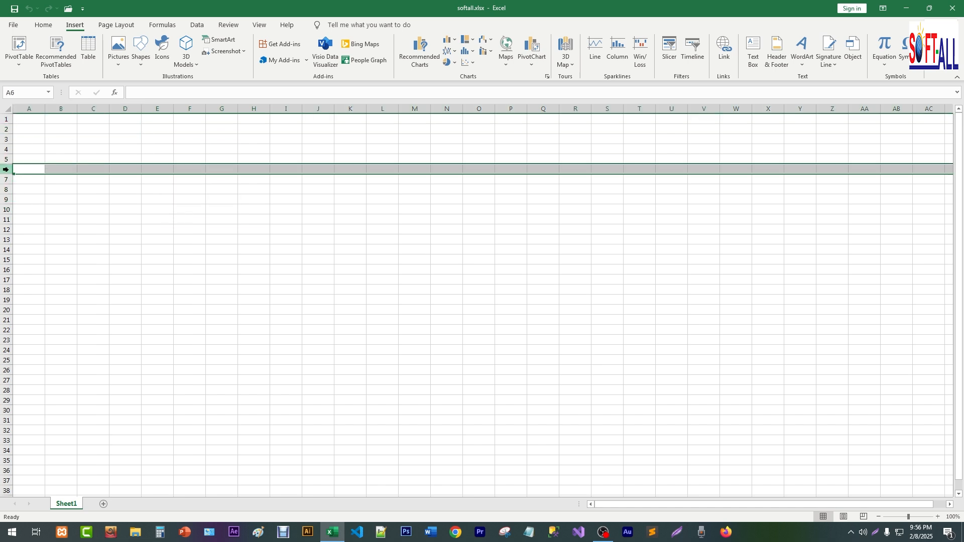
click(4, 230)
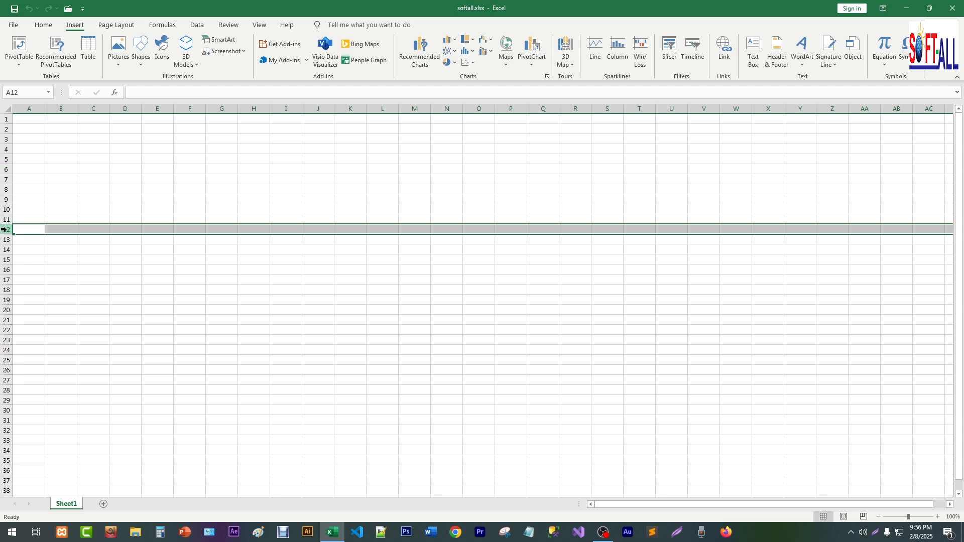
Select the entire columns A, B, C, D and E one at a time
click(36, 108)
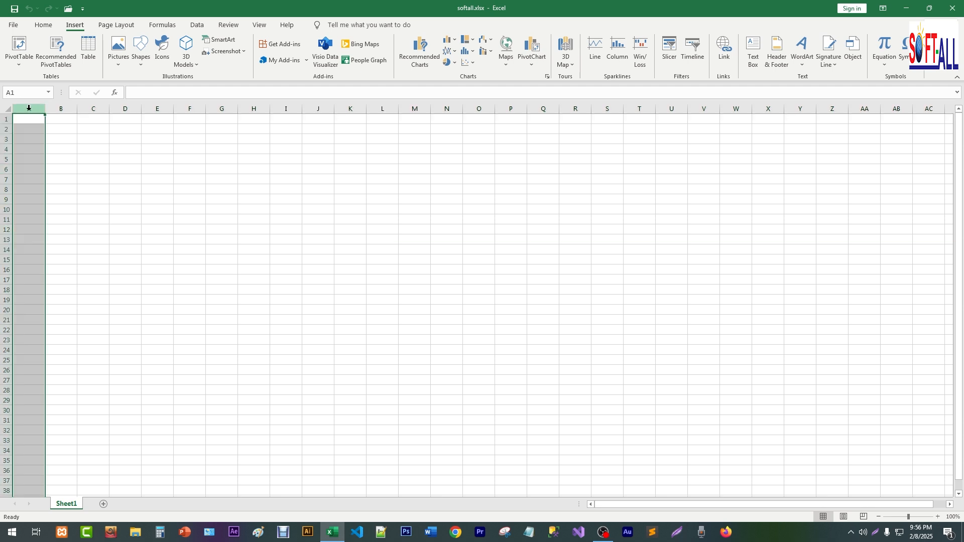
click(59, 108)
click(96, 107)
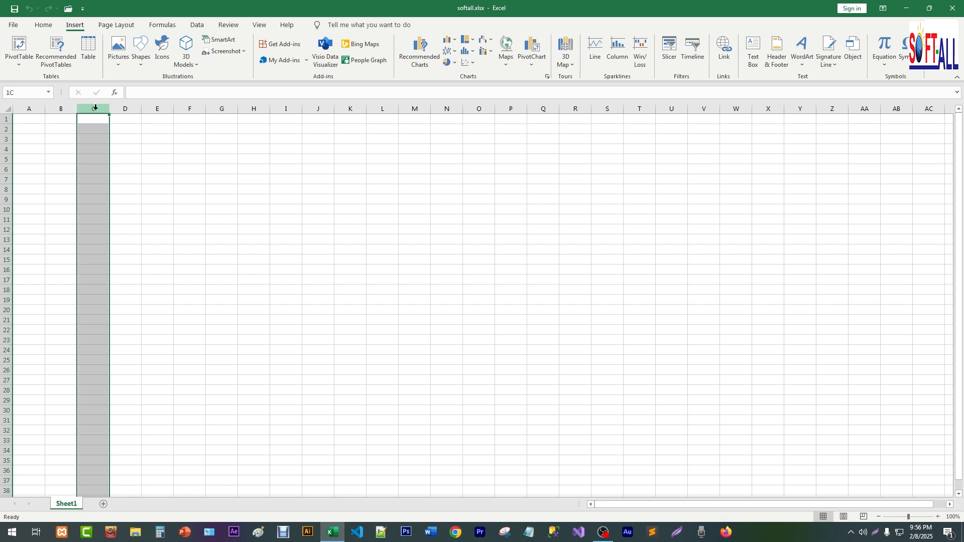
click(126, 108)
click(158, 107)
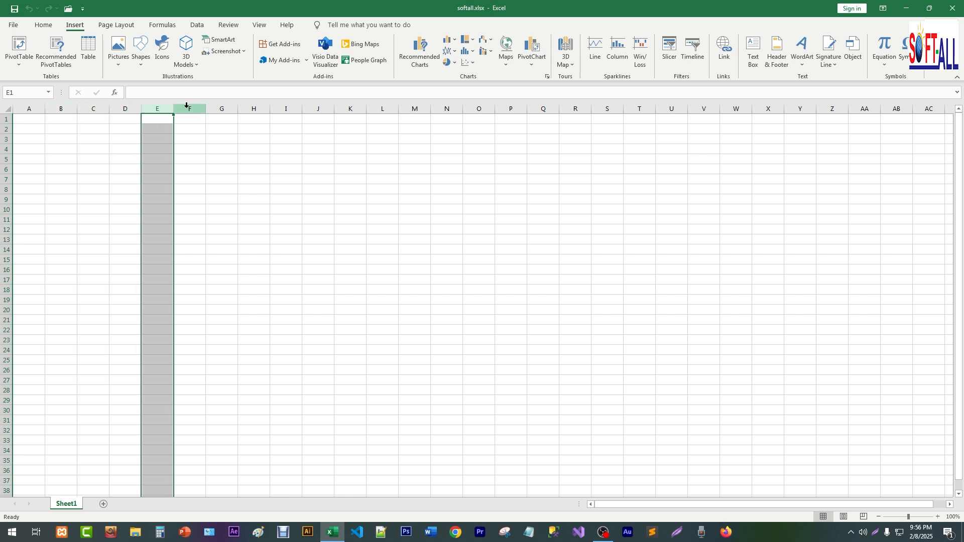
Select the entire columns F, G and H one at a time
click(188, 107)
click(223, 108)
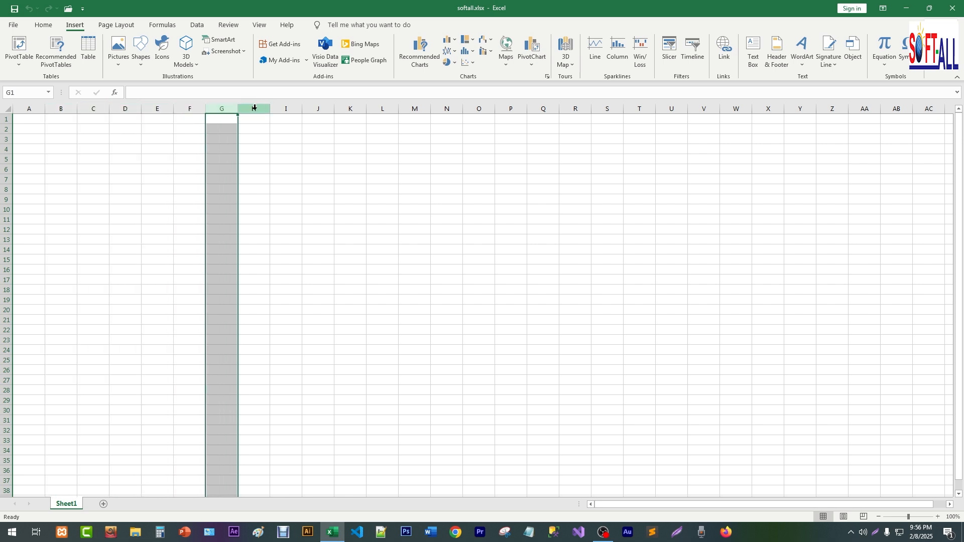
click(254, 107)
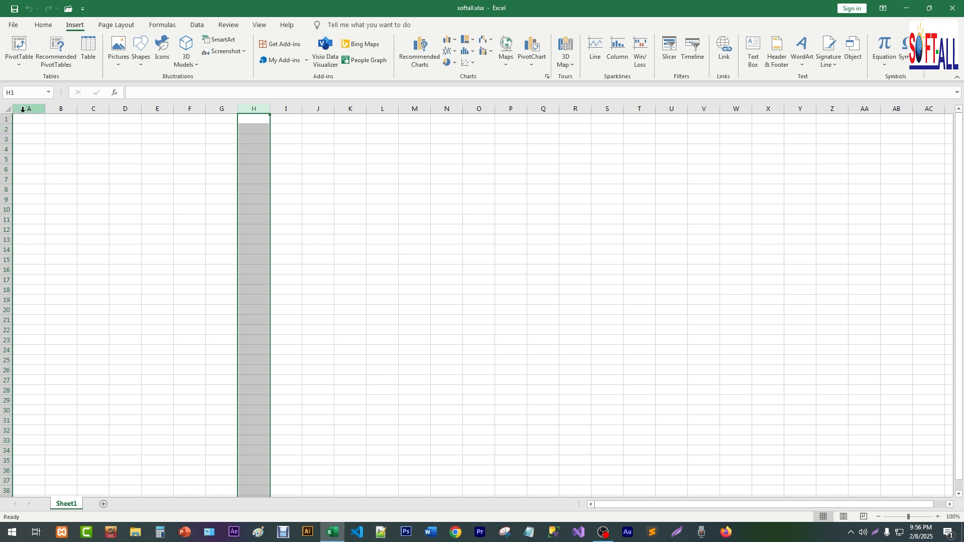
Extend a column selection from A to S, shrink it to A through L, and select column C alone
drag(23, 109, 609, 104)
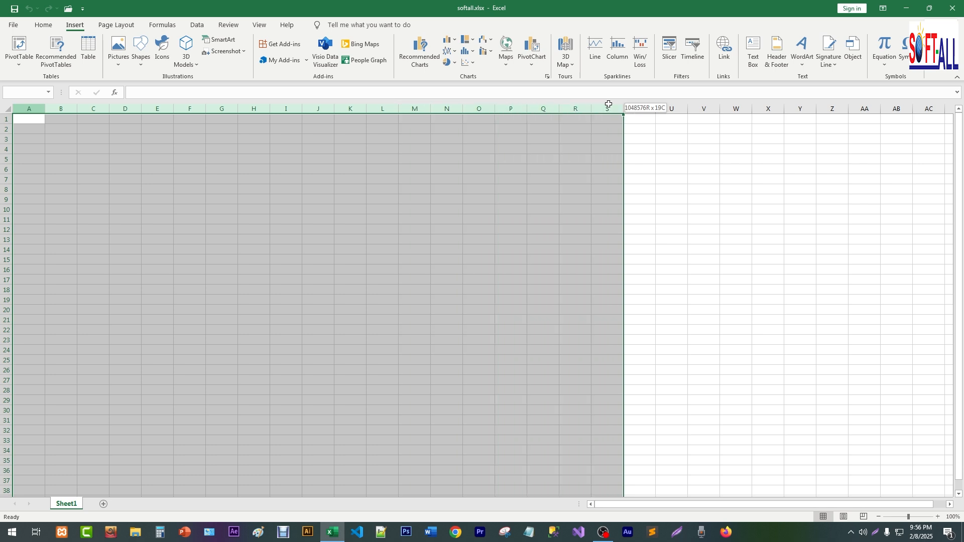
drag(609, 104, 382, 120)
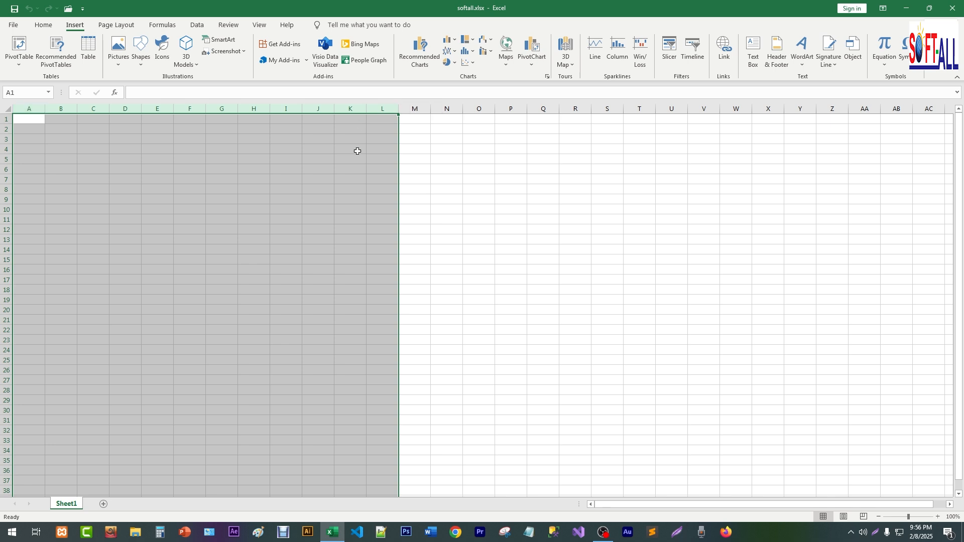
click(98, 111)
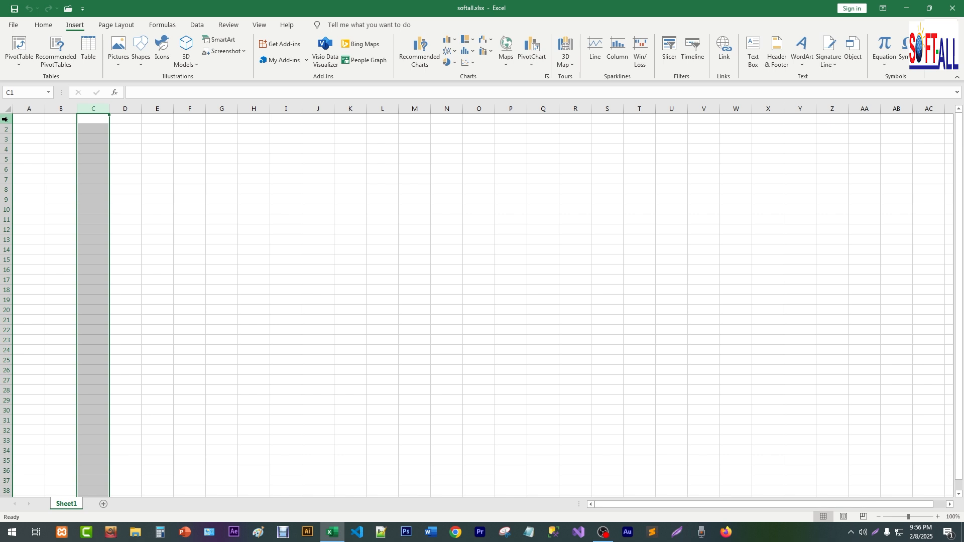
Select rows 1 through 10 and rows 1 through 8 in turn, and make M22 the active cell
drag(5, 119, 10, 210)
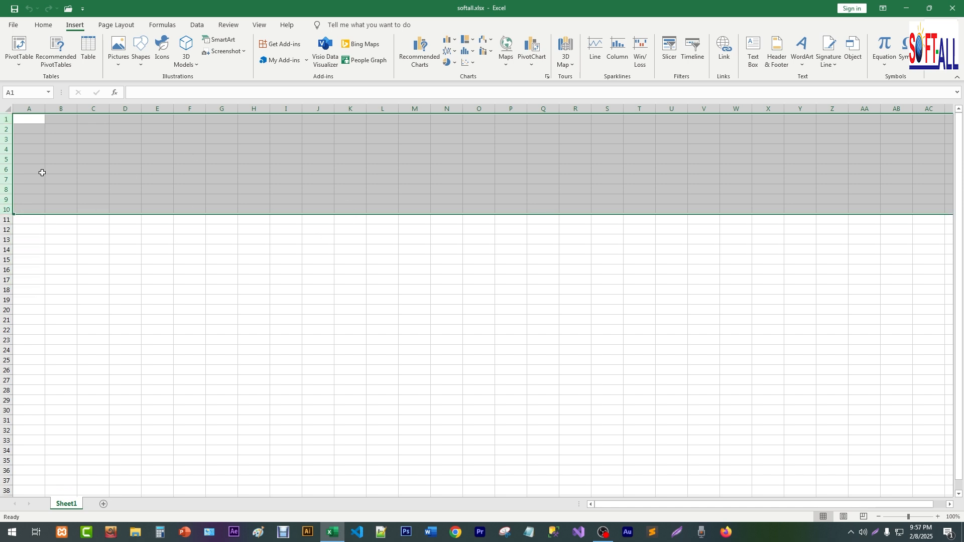
drag(10, 119, 12, 189)
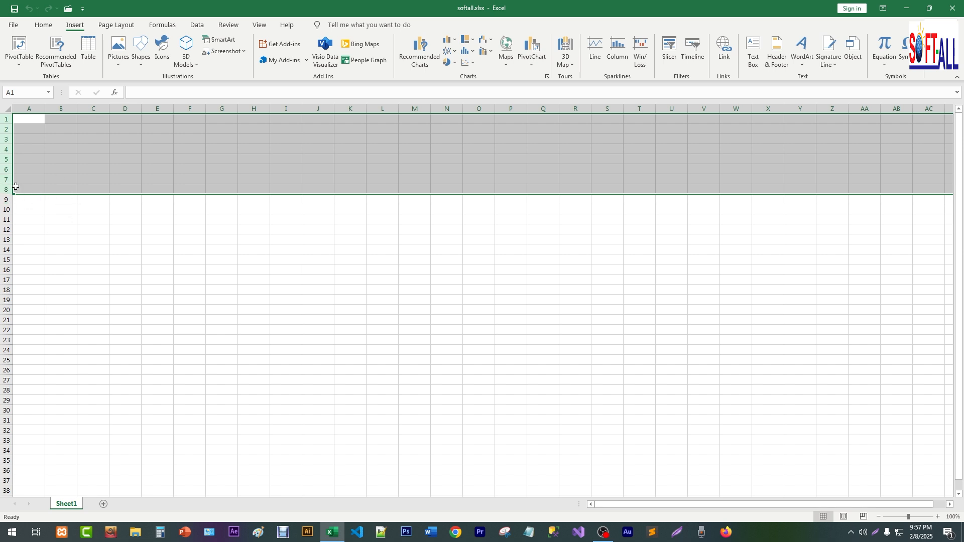
click(414, 330)
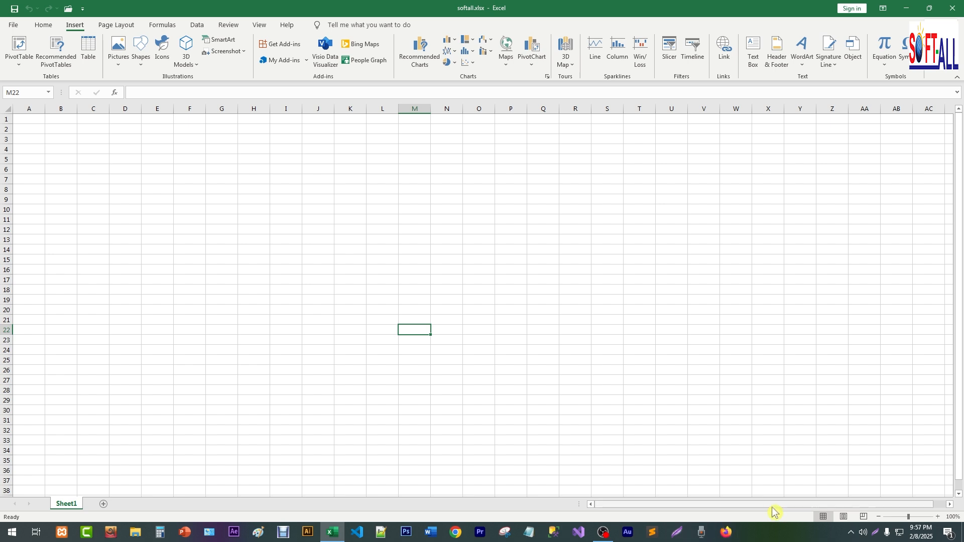
Scroll the worksheet sideways and back to column A, and try the vertical scrolling
drag(742, 506, 753, 505)
drag(960, 215, 961, 236)
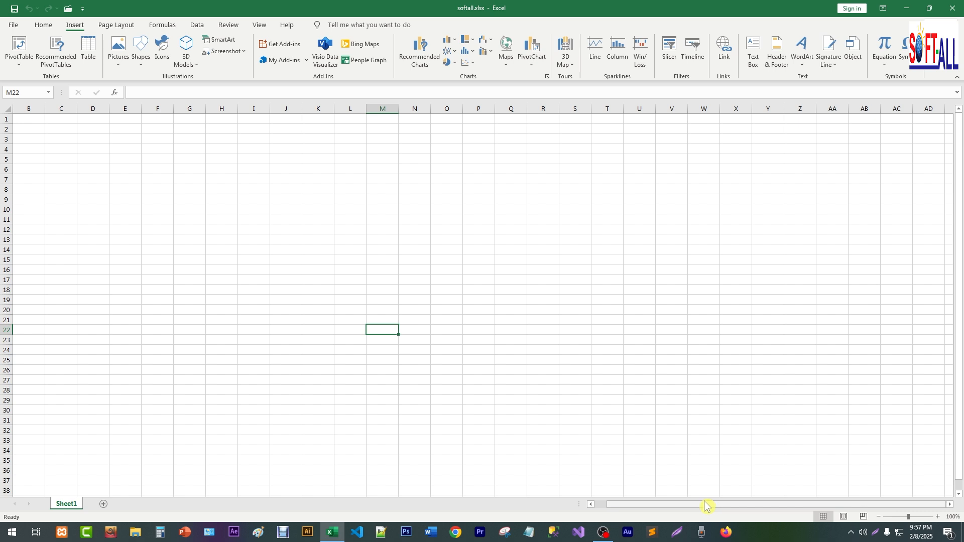
drag(708, 506, 588, 507)
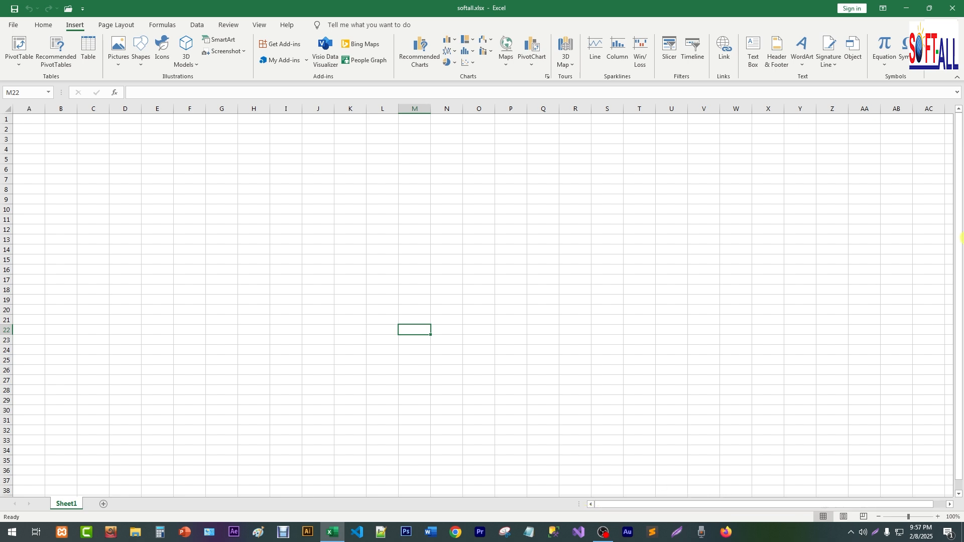
drag(960, 176, 960, 202)
Add three new worksheets to the workbook, switching between Sheet1 and the first added sheet along the way
click(102, 504)
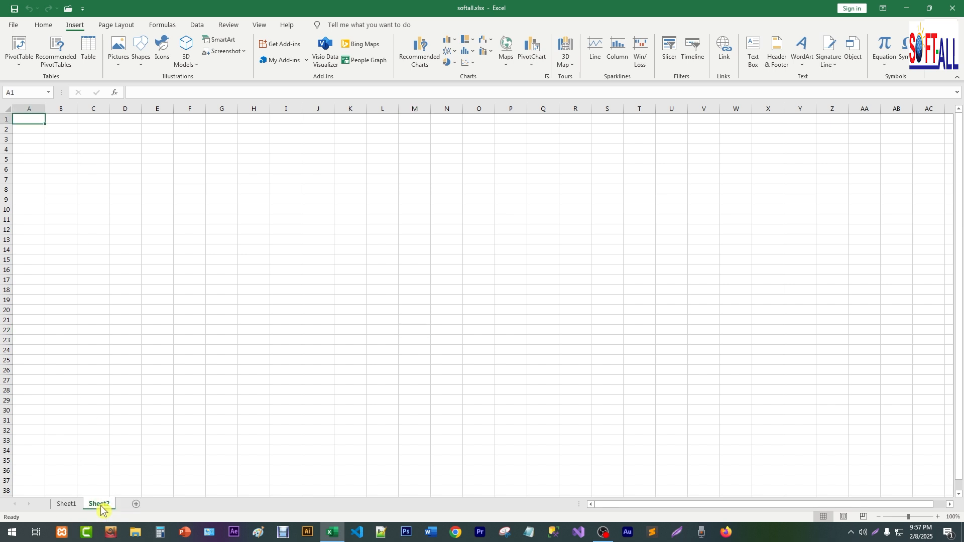
click(68, 504)
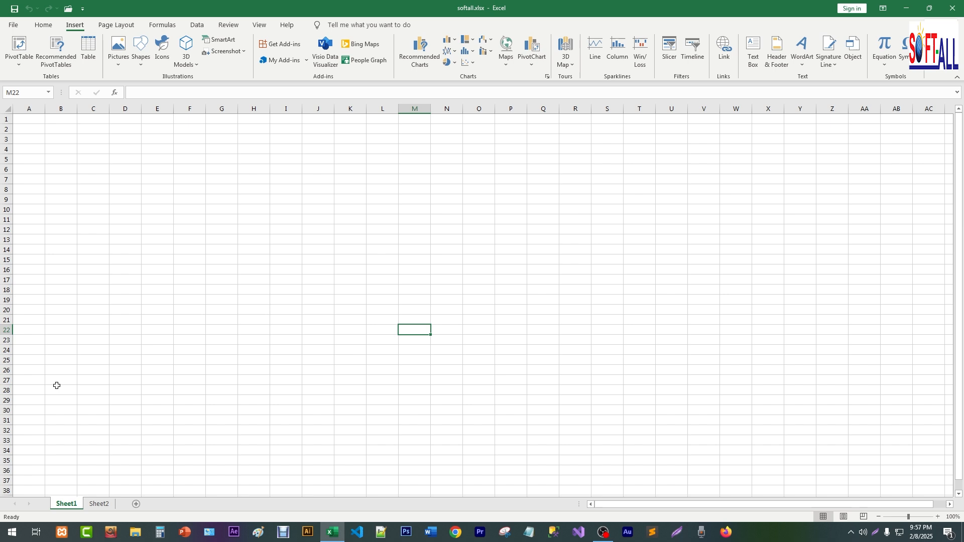
click(98, 504)
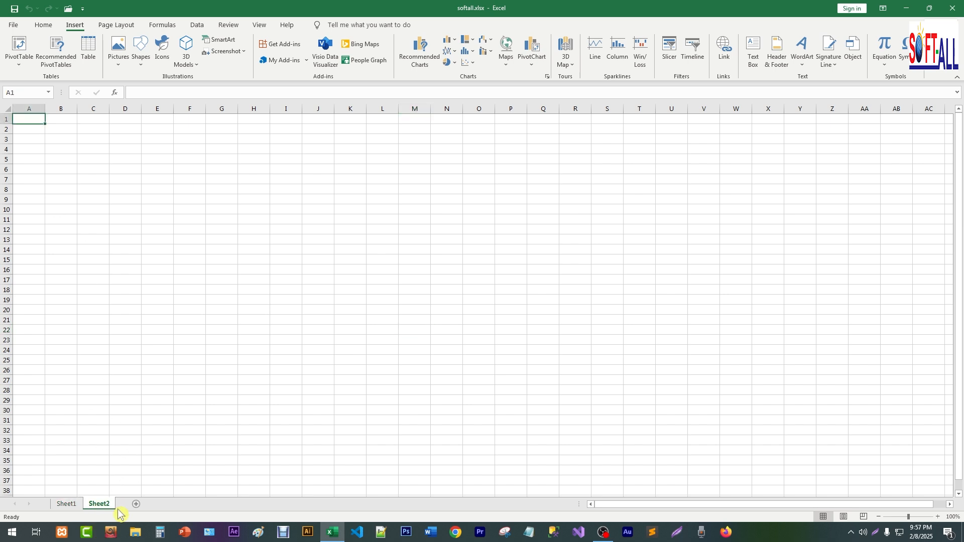
click(99, 506)
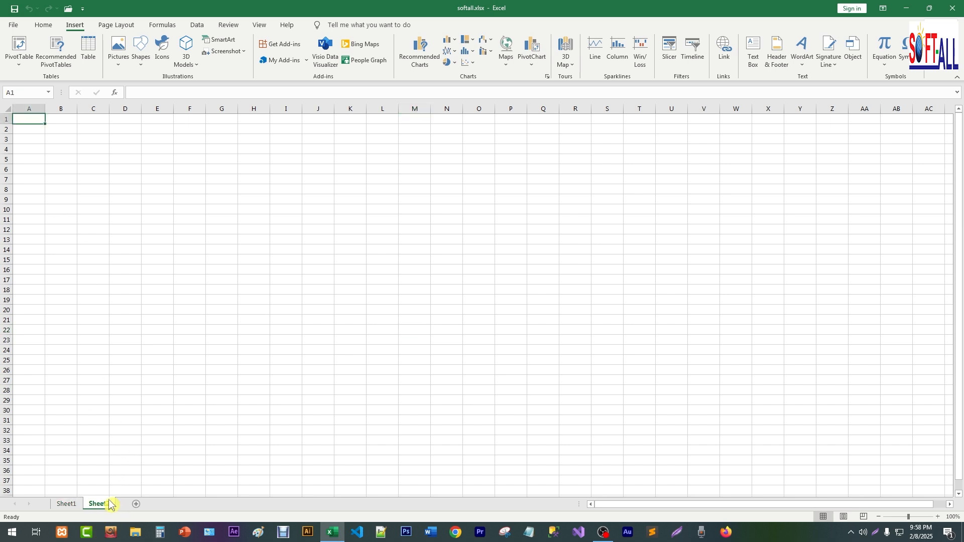
click(135, 505)
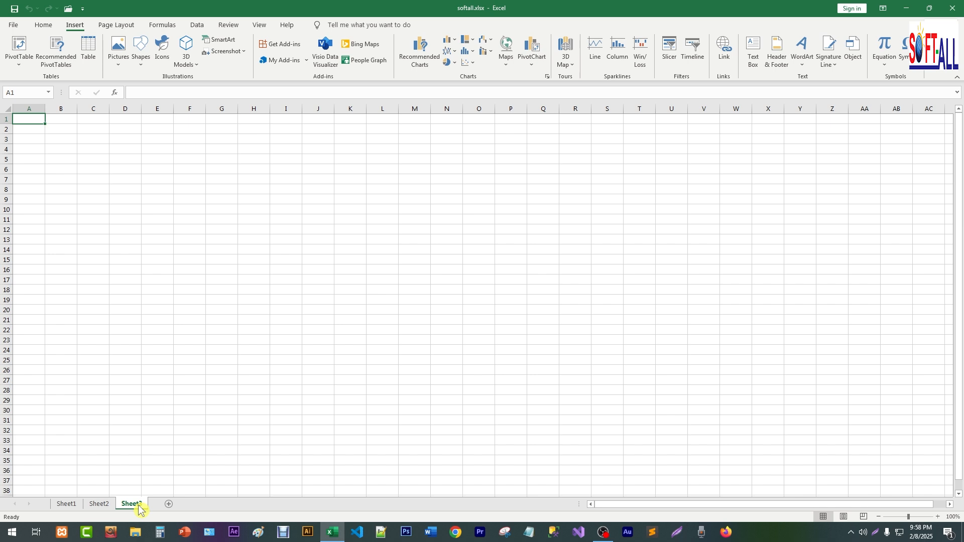
click(169, 506)
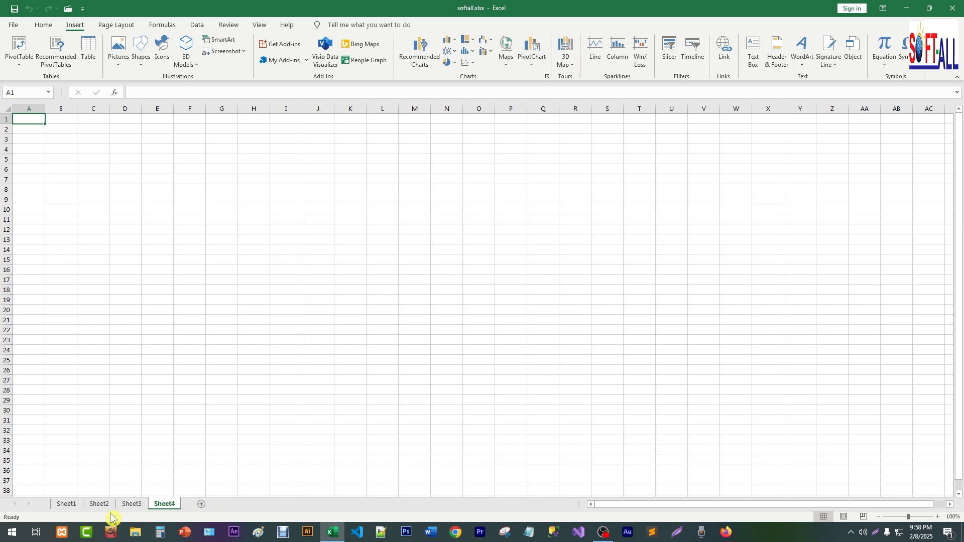
Rename the worksheet Sheet1 as a
right_click(66, 505)
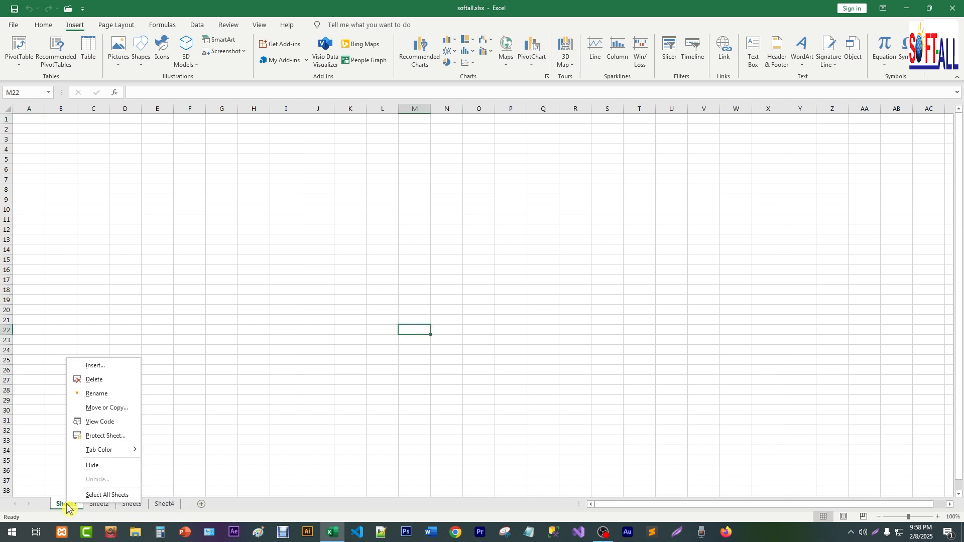
click(92, 396)
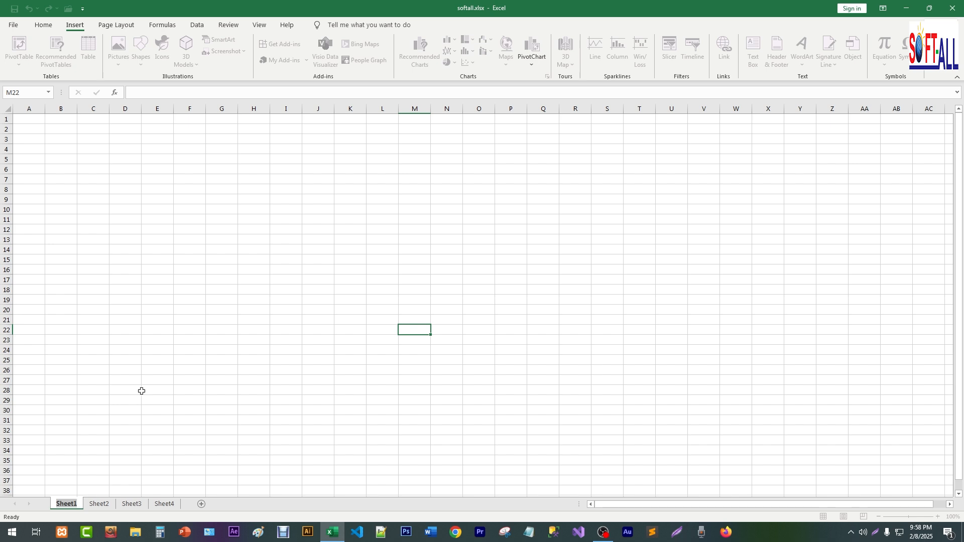
text(a)
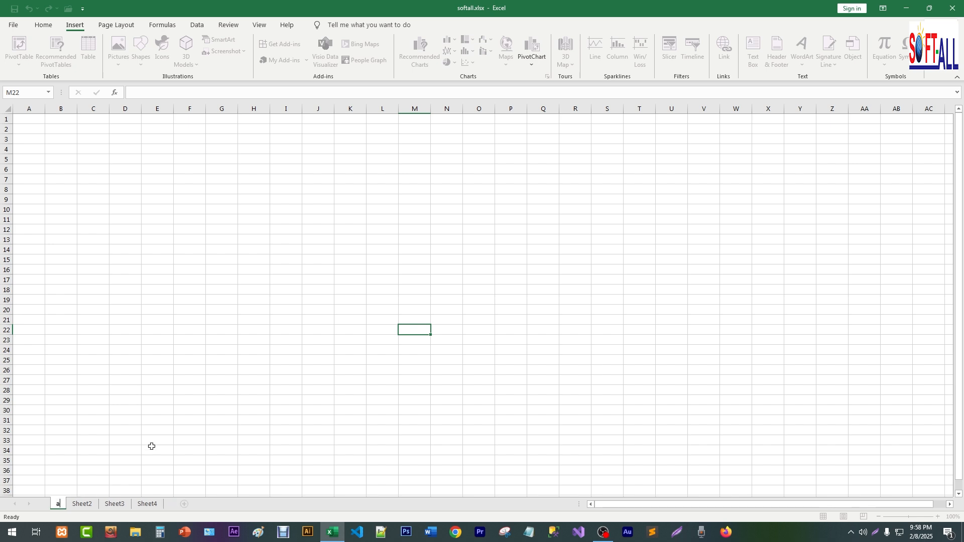
Rename the worksheet Sheet2 as ab
right_click(85, 504)
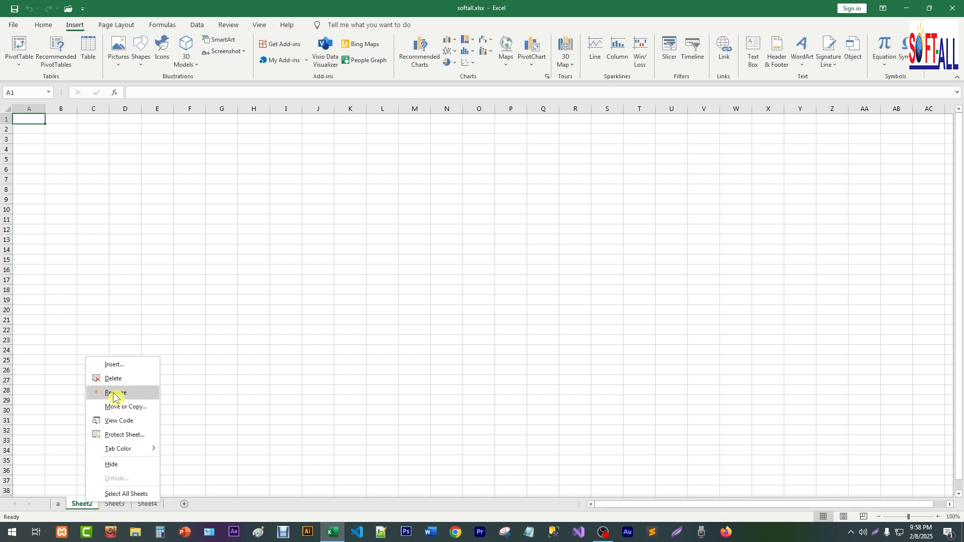
click(112, 393)
text(a)
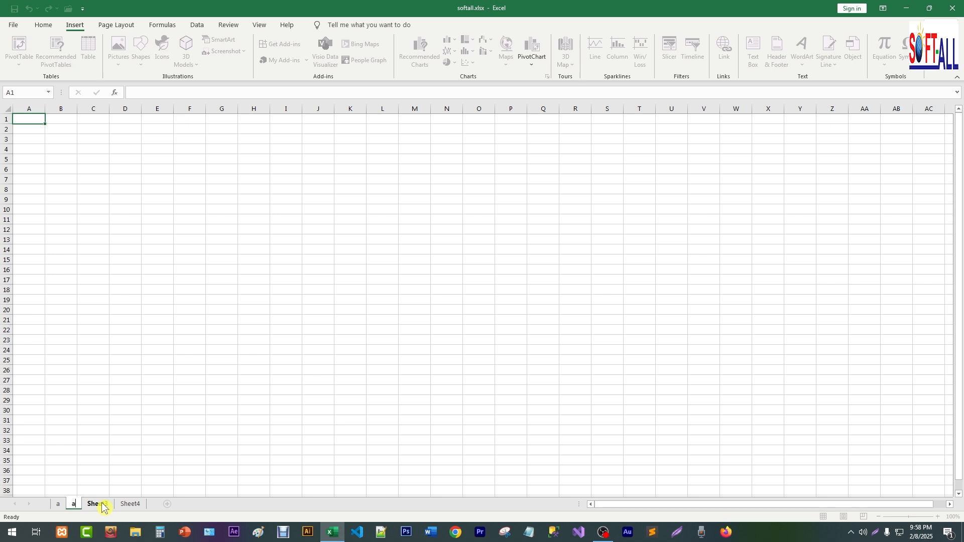
text(b)
click(126, 460)
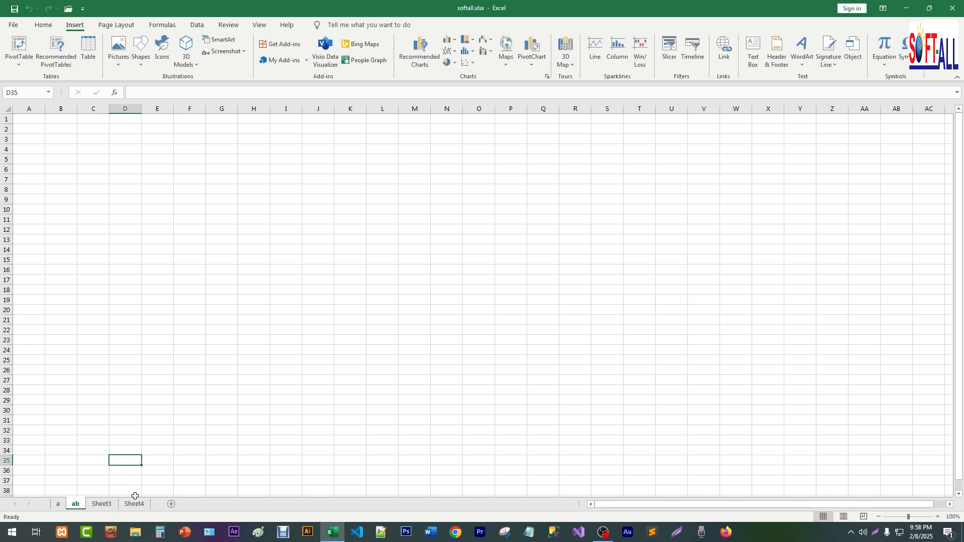
Delete the worksheets Sheet3, Sheet4 and ab
right_click(102, 507)
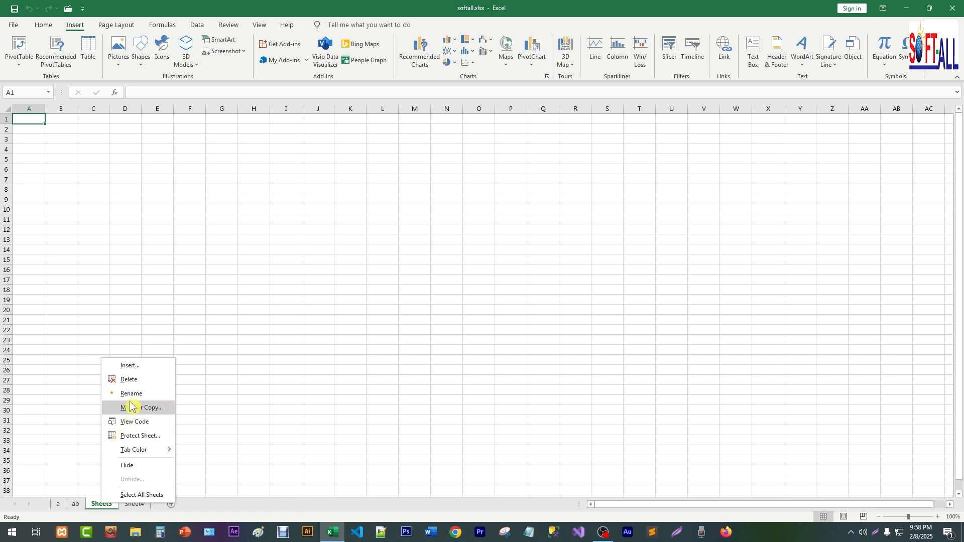
click(129, 381)
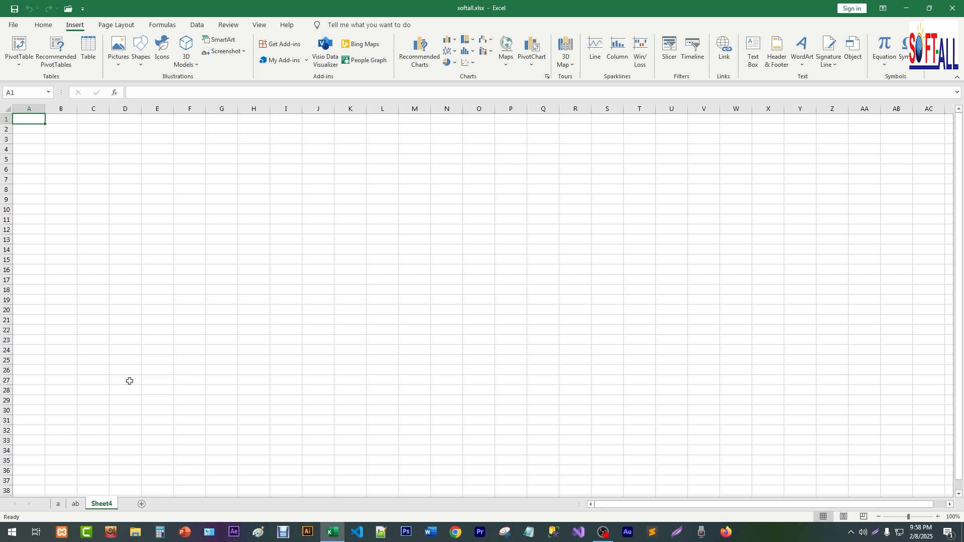
right_click(102, 505)
click(129, 380)
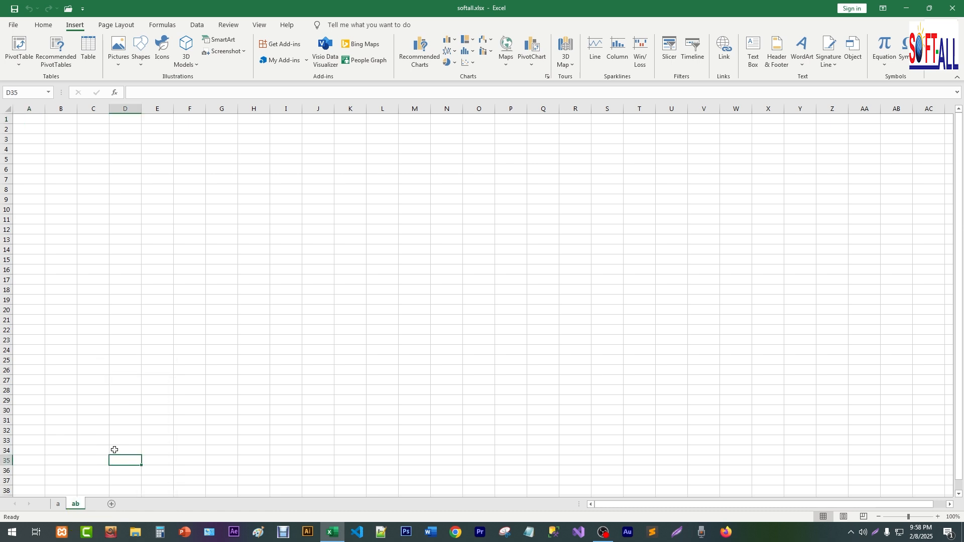
right_click(76, 505)
click(111, 382)
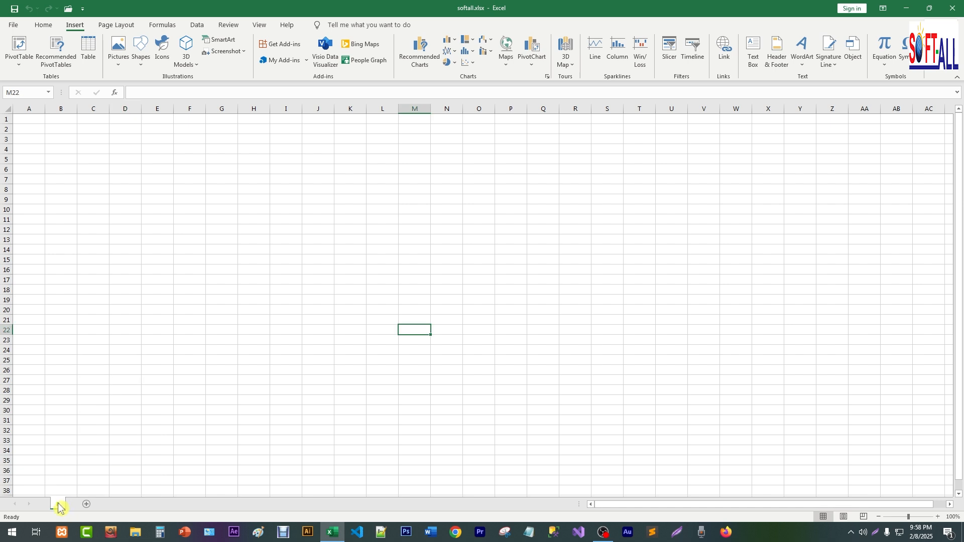
Add a new worksheet and delete the worksheet named a
click(86, 504)
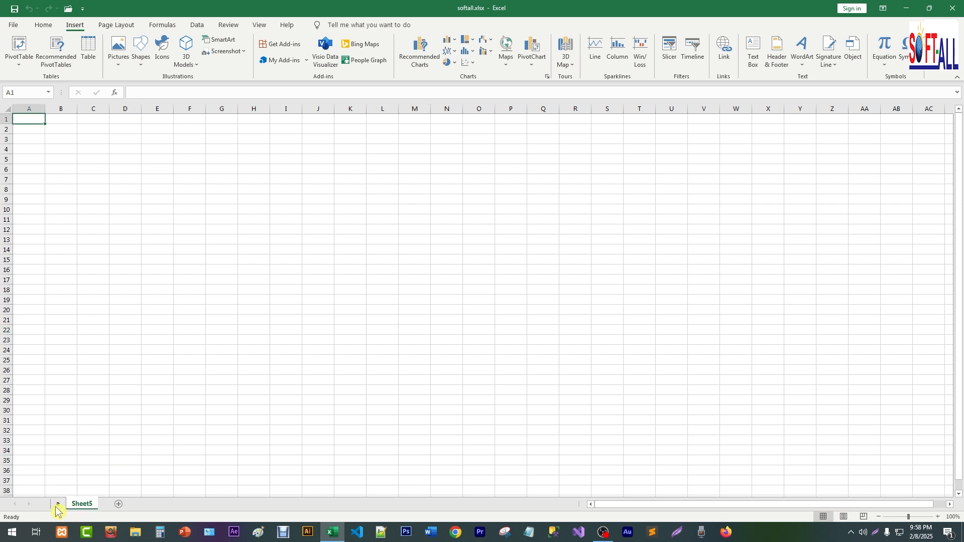
click(59, 507)
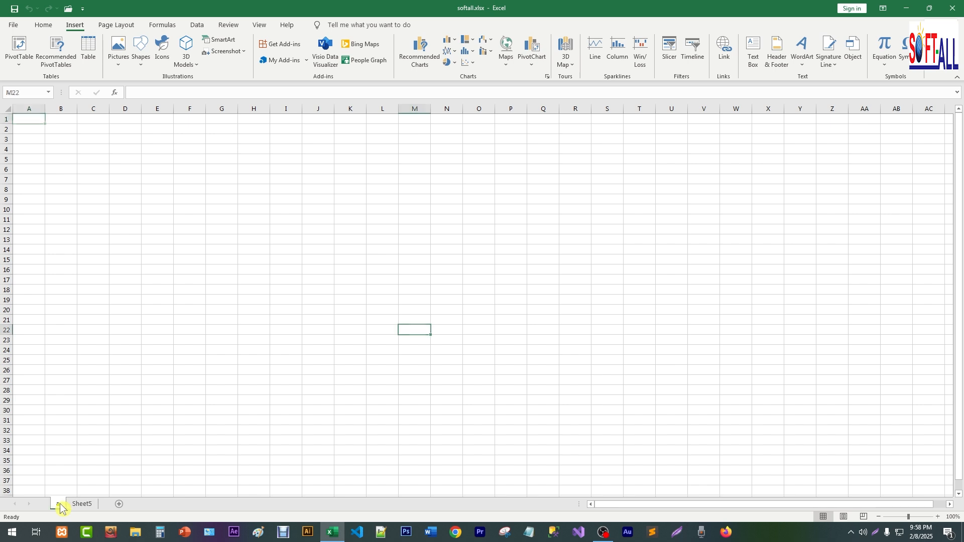
right_click(59, 507)
click(80, 380)
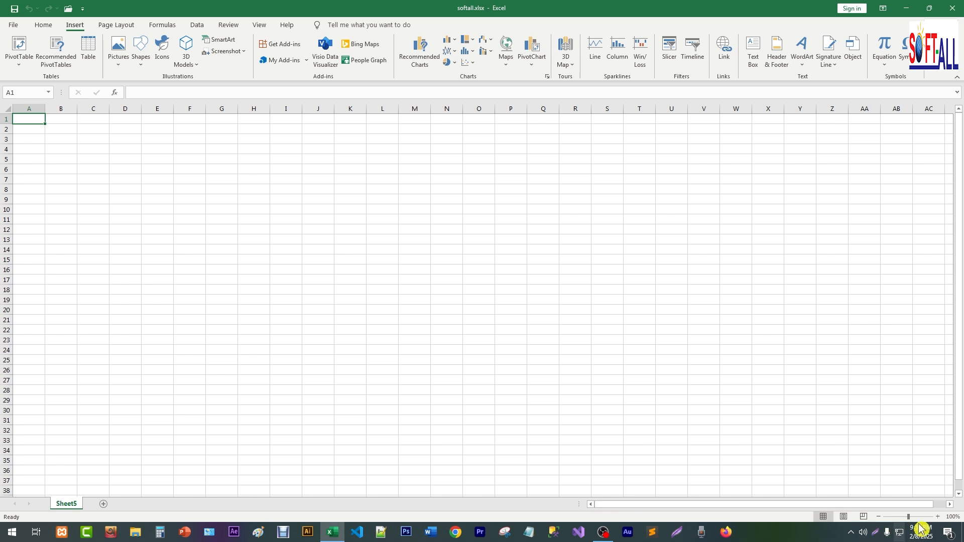
Show the sheet in Page Layout view and Page Break Preview, returning to Normal view each time, and try the zoom control
click(845, 519)
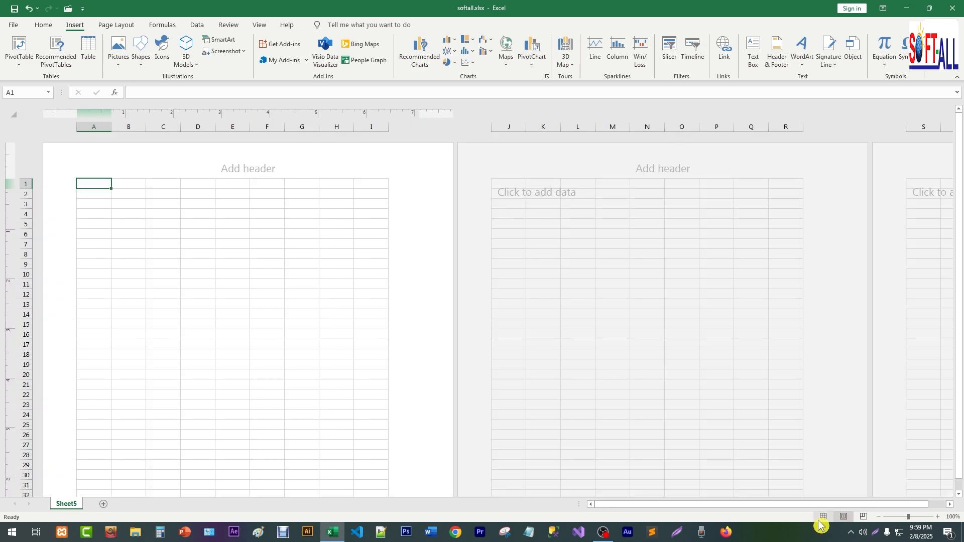
click(824, 520)
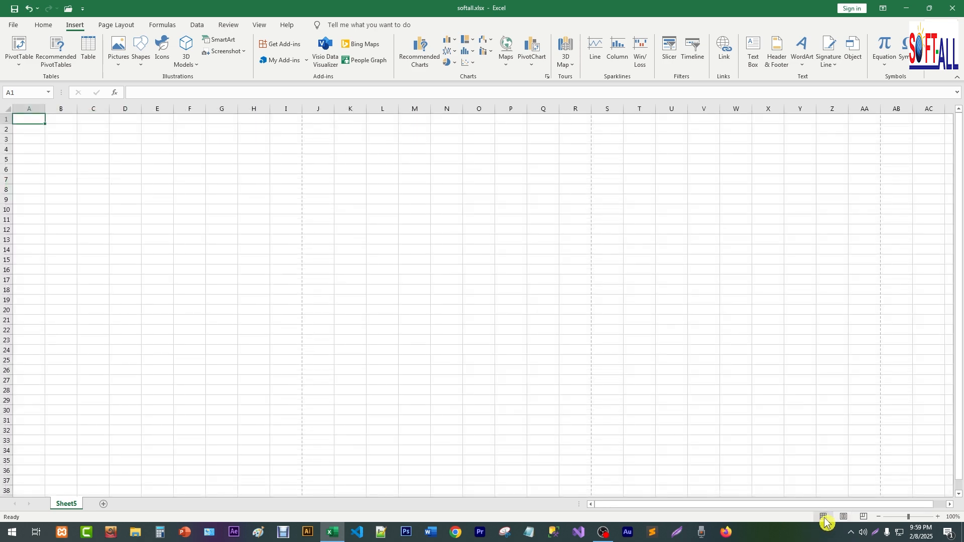
click(865, 519)
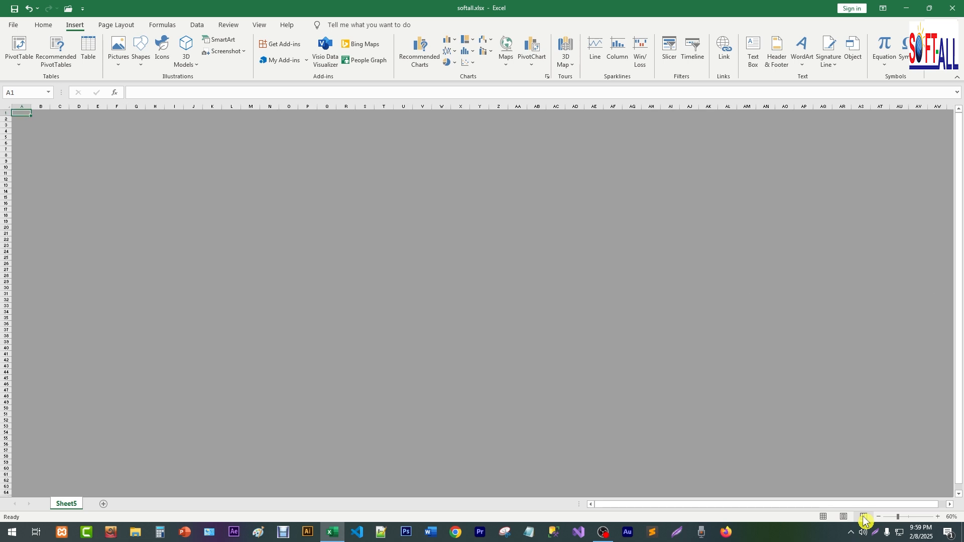
click(824, 518)
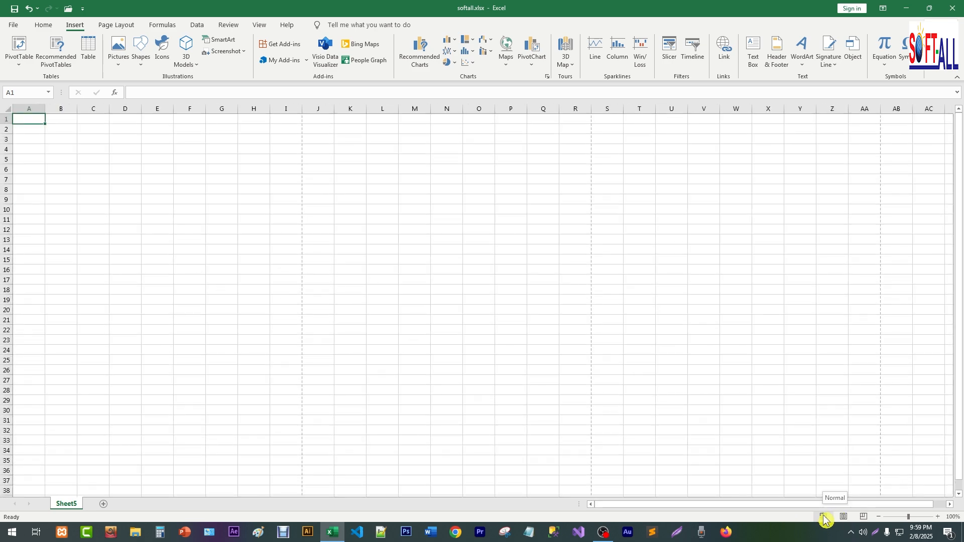
mouse_move(919, 522)
mouse_down()
mouse_move(895, 523)
mouse_move(918, 523)
mouse_move(899, 525)
mouse_move(910, 524)
mouse_up()
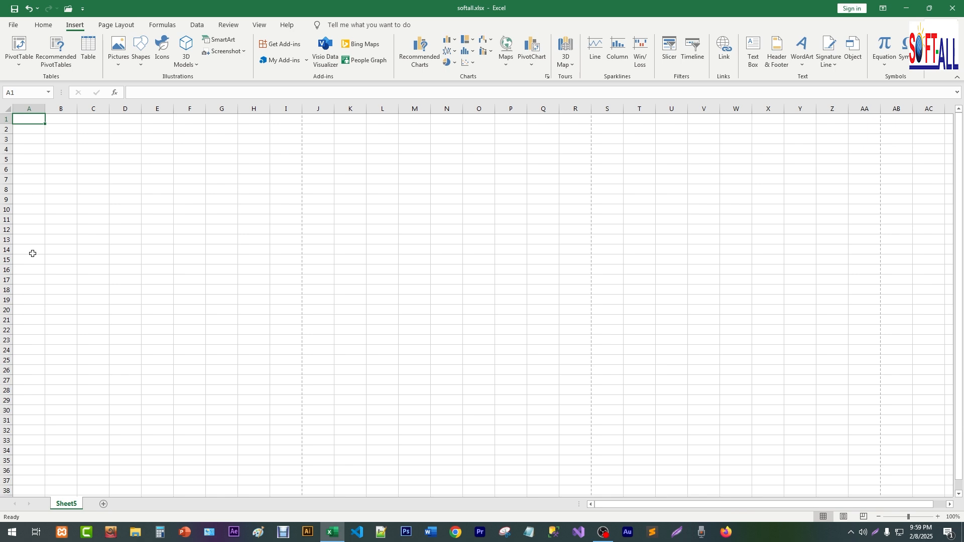
View the file commands and return to the worksheet, and jump to cell D7 by its cell reference
click(13, 28)
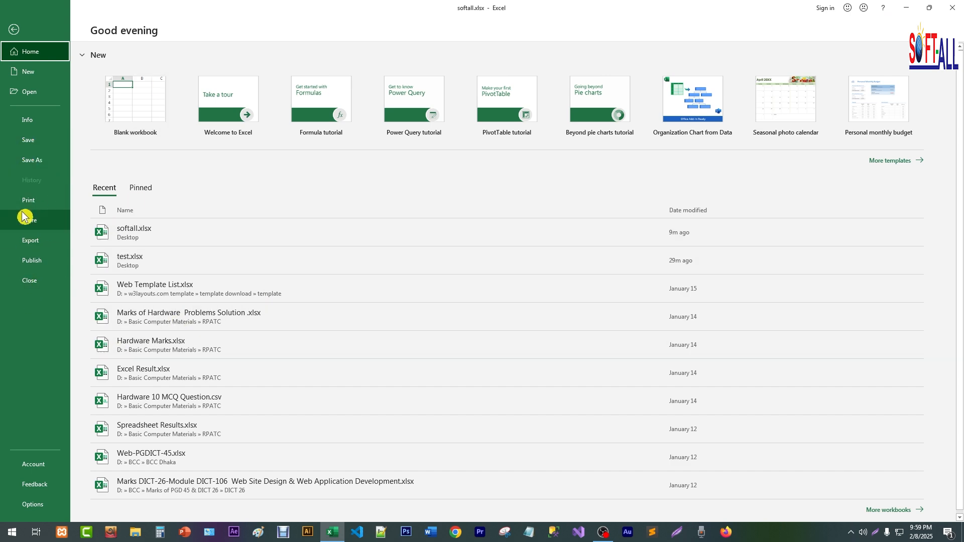
click(13, 33)
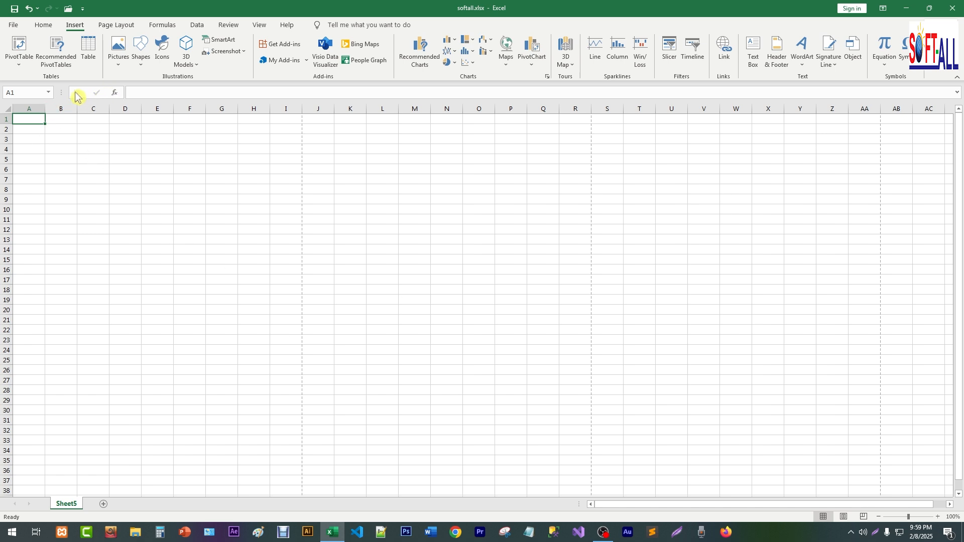
click(17, 93)
text(D7)
key(Return)
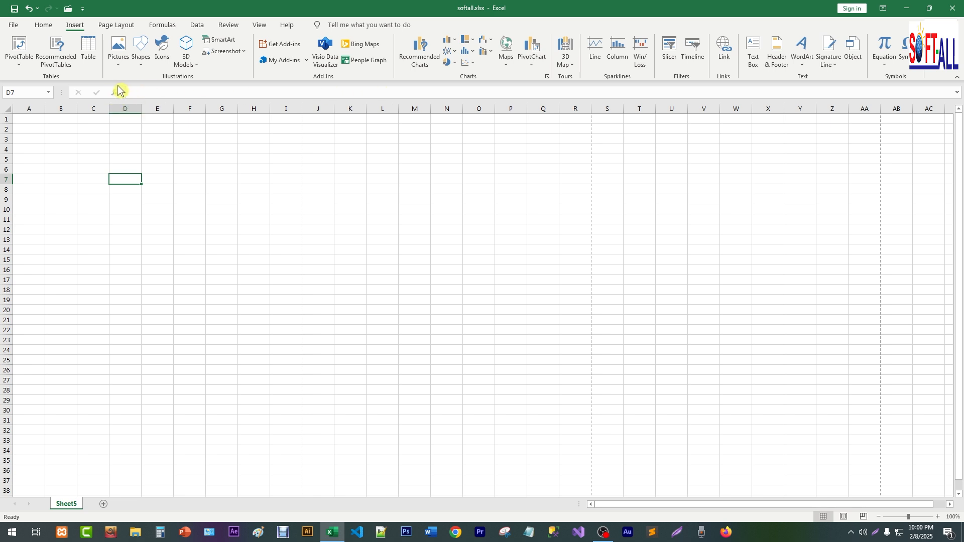
Enter the trial text e in cell F10 and sadf in cell G7, and clear each entry through the formula bar
click(160, 94)
click(191, 202)
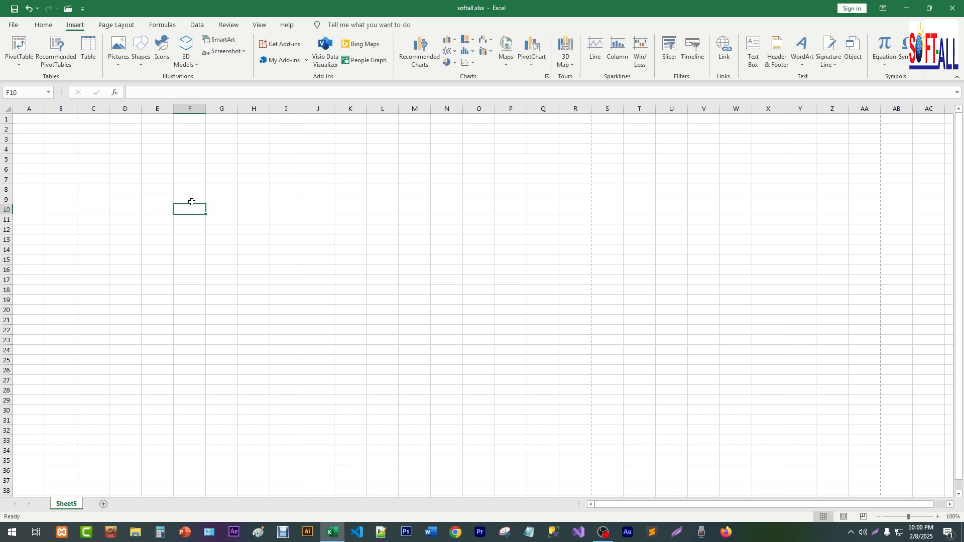
text(e)
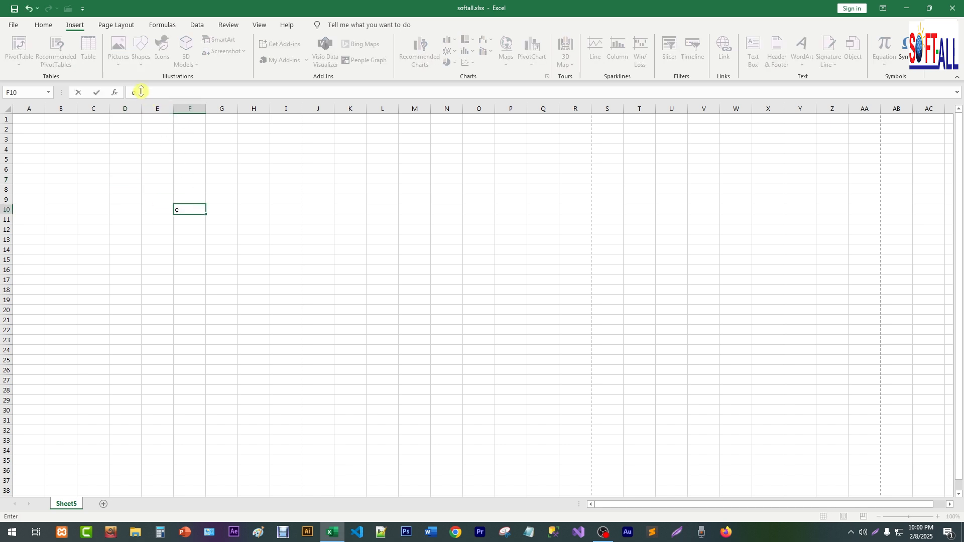
drag(139, 92, 129, 91)
click(222, 177)
text(sadf)
drag(157, 91, 98, 88)
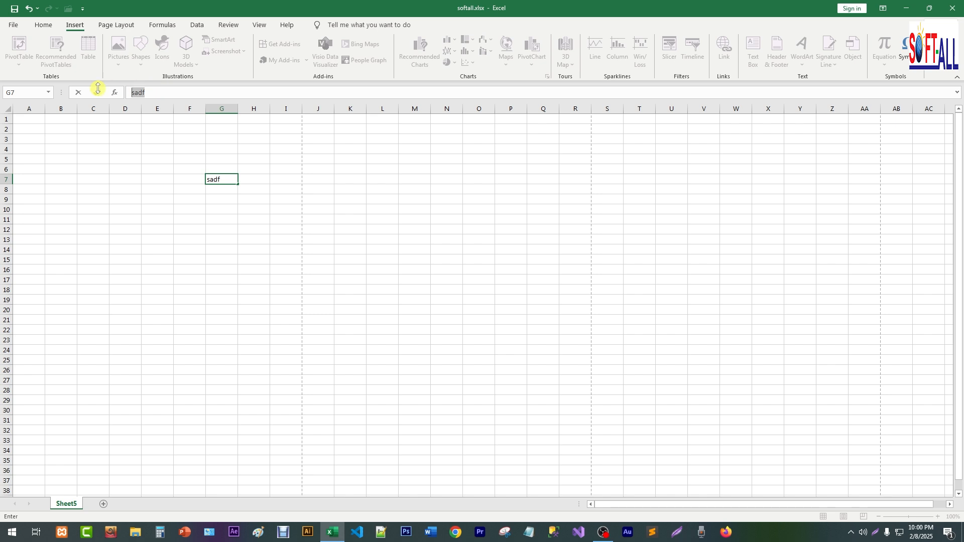
key(BackSpace)
View the Insert Function dialog for cell G7 and close it without inserting a function
click(116, 93)
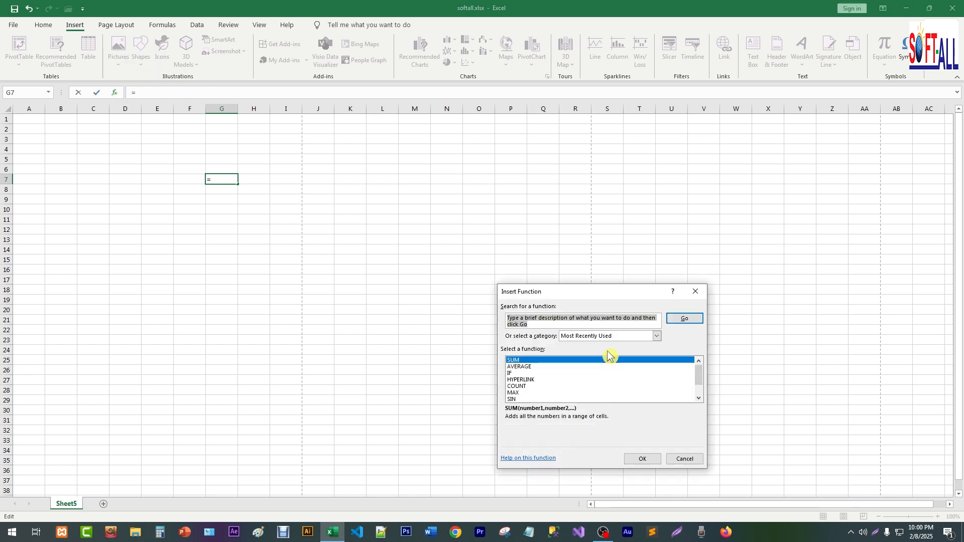
click(695, 291)
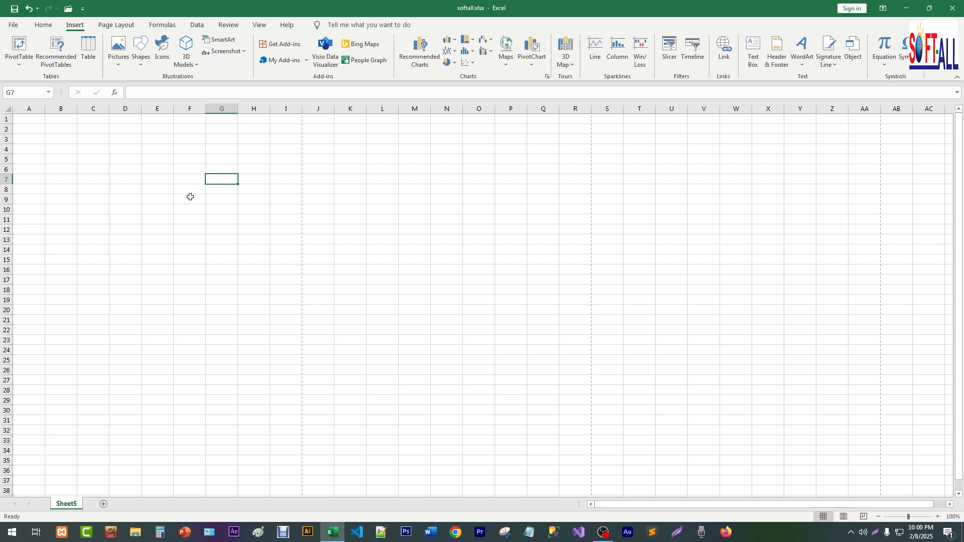
click(153, 187)
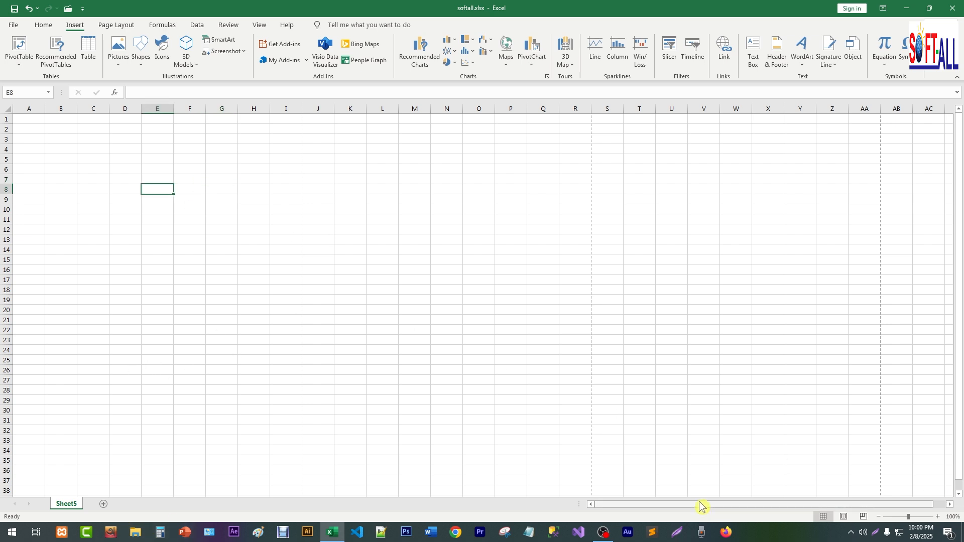
drag(669, 504, 520, 507)
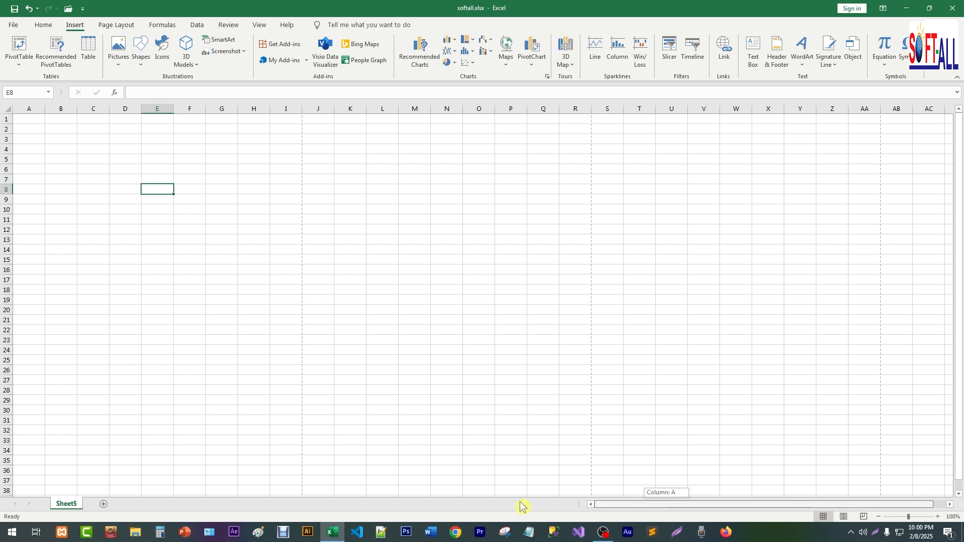
Select the non-adjacent columns A, E, G, J and K together
click(25, 110)
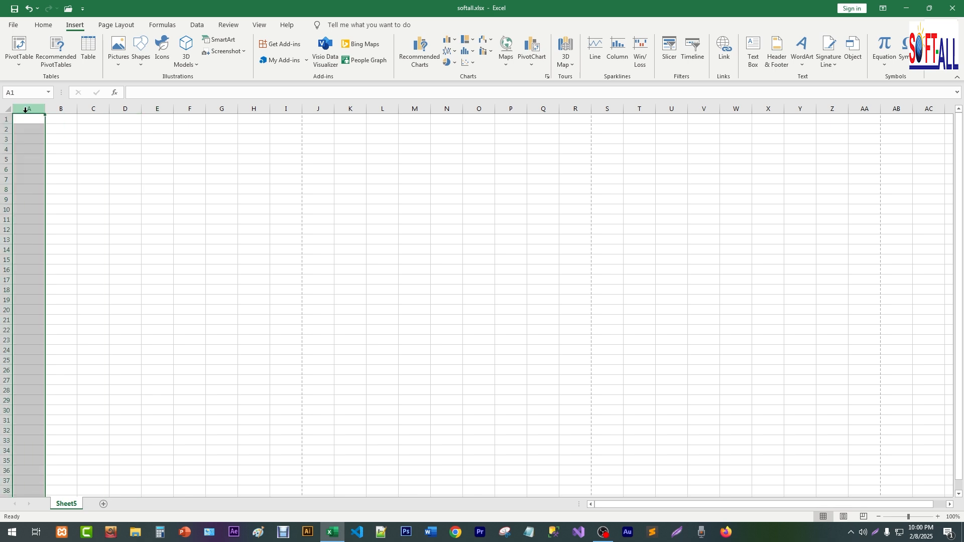
ctrl+click(159, 109)
ctrl+click(224, 110)
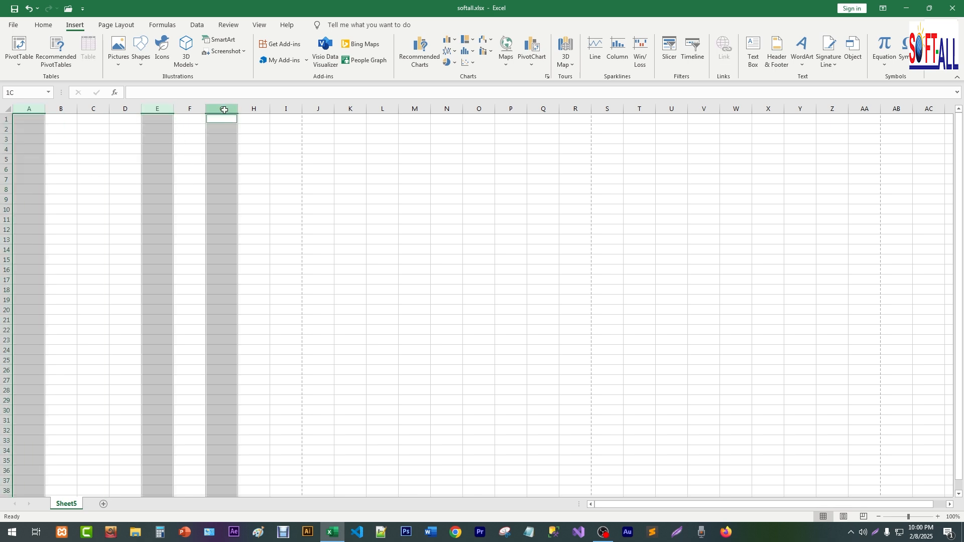
ctrl+click(318, 109)
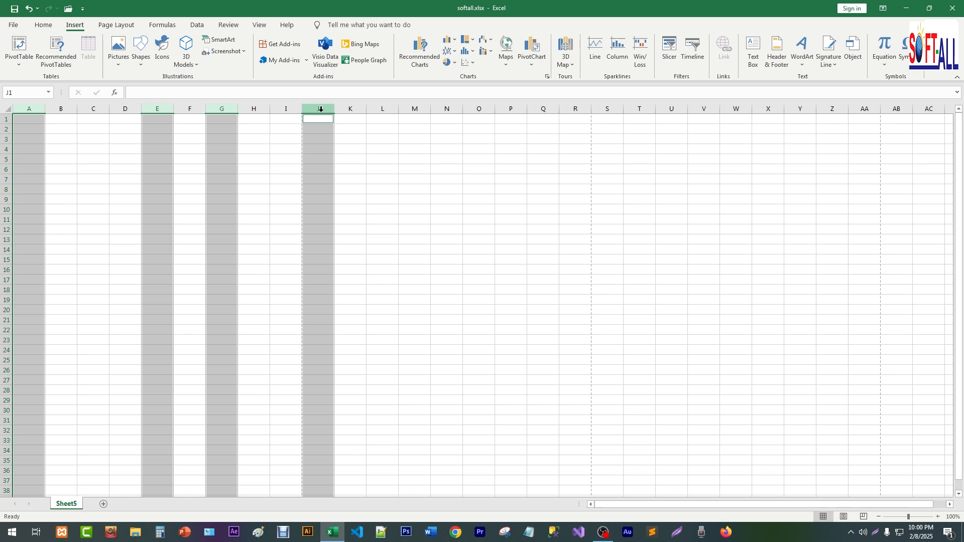
ctrl+click(356, 108)
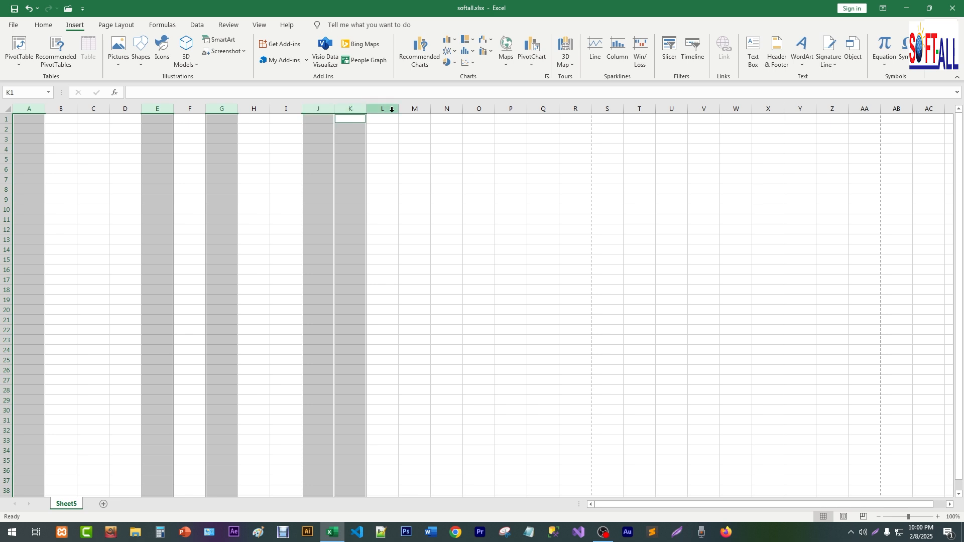
Add rows 4, 7, 10 and 11 to the column selection, and clear the whole selection
ctrl+click(8, 150)
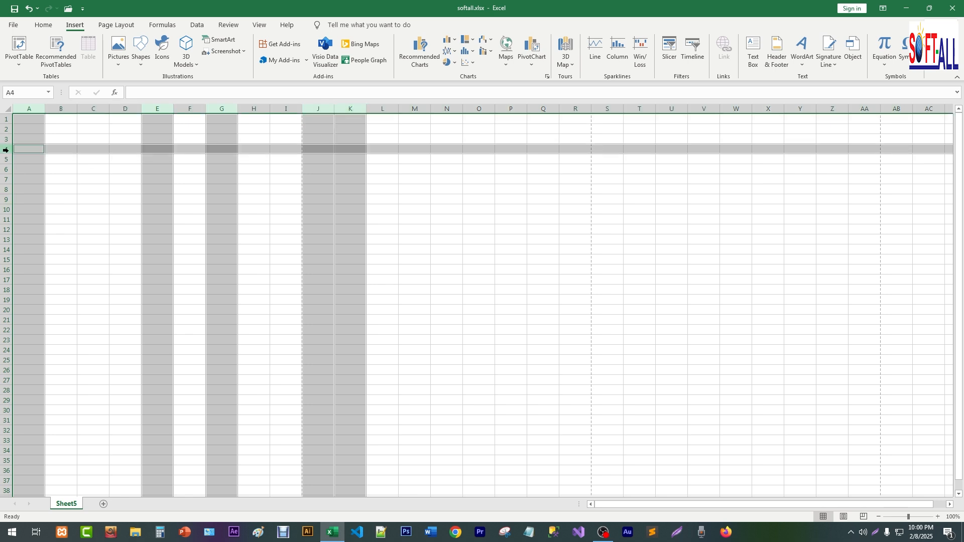
ctrl+click(6, 179)
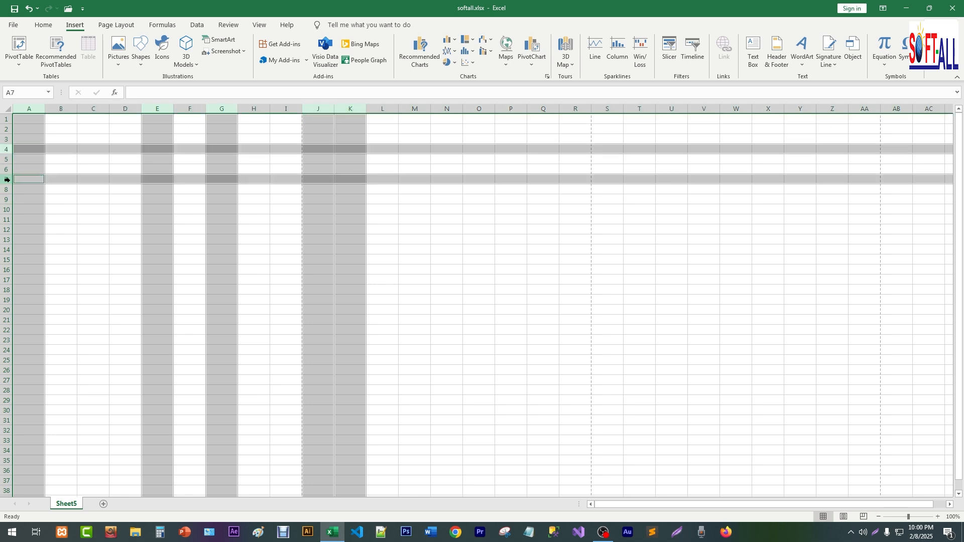
ctrl+click(6, 210)
ctrl+click(7, 220)
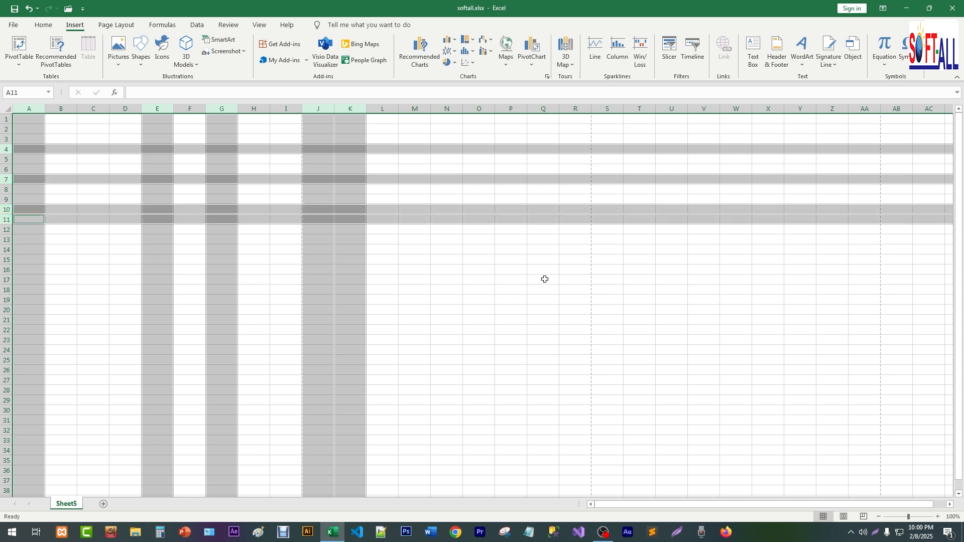
click(520, 296)
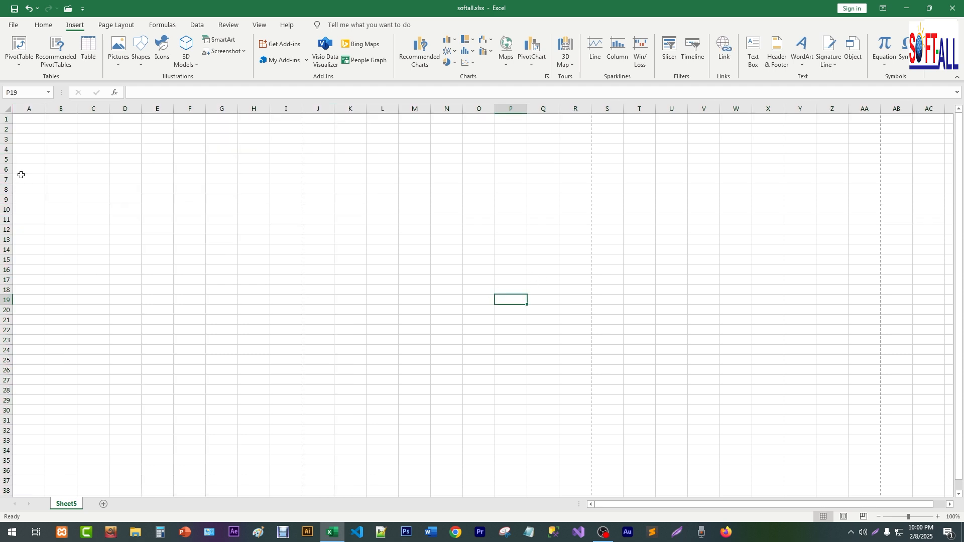
Select the non-adjacent rows 1, 7 and 15 together, and clear the selection
click(6, 119)
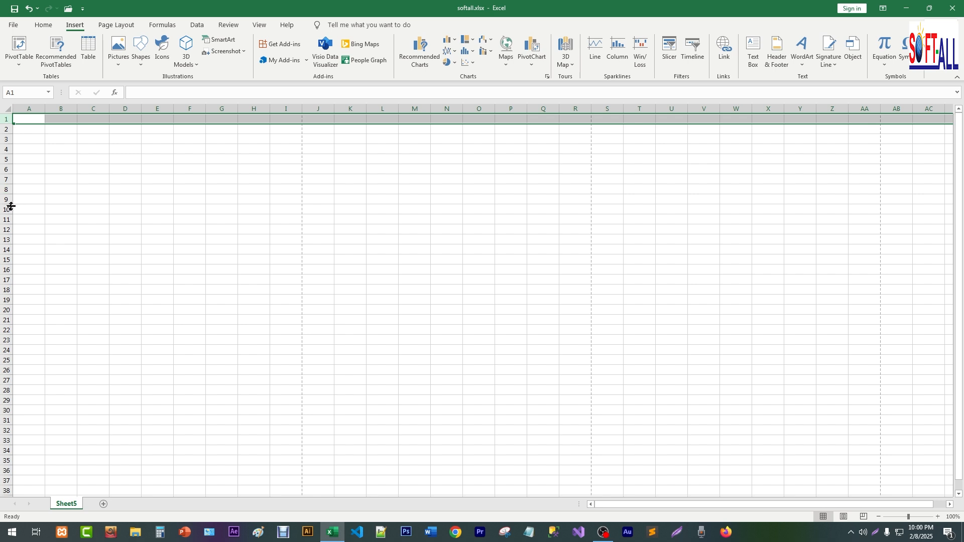
ctrl+click(5, 180)
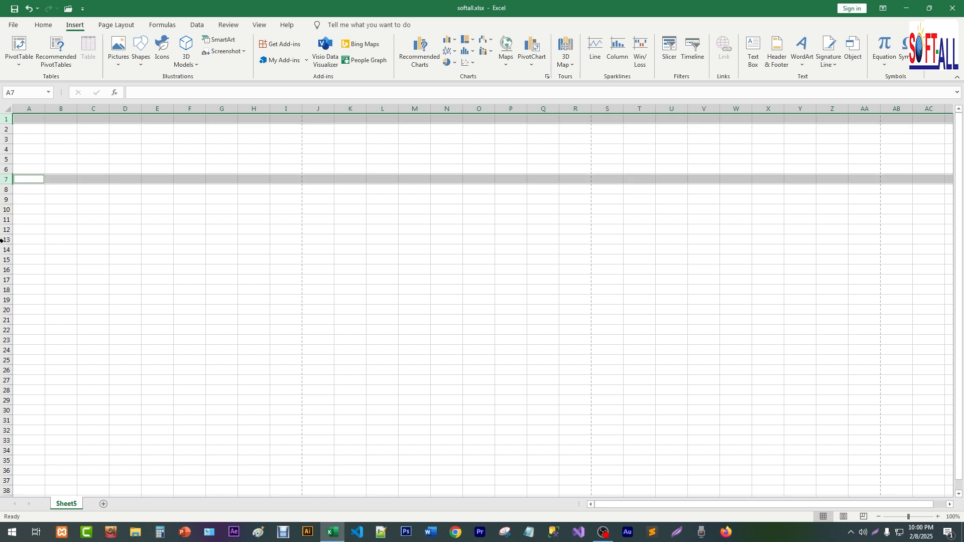
ctrl+click(5, 261)
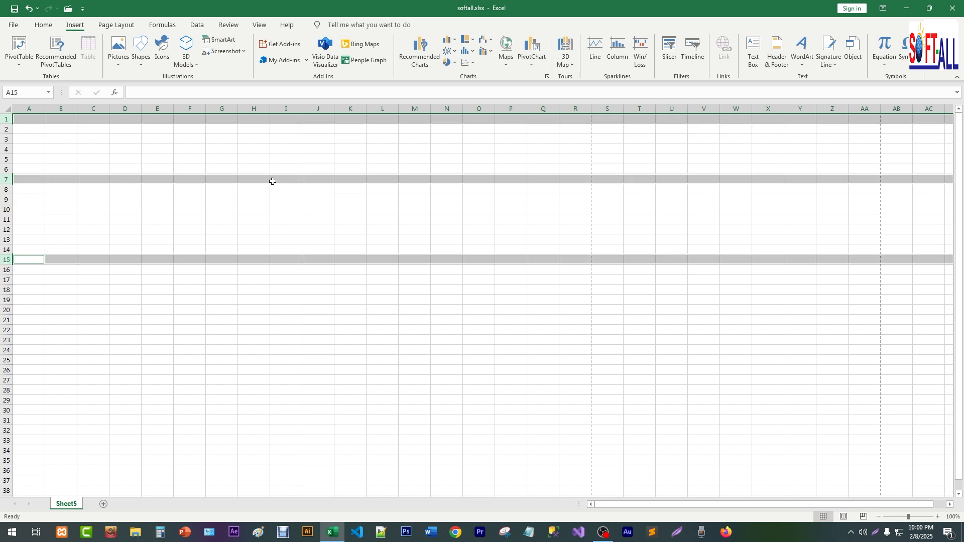
click(402, 335)
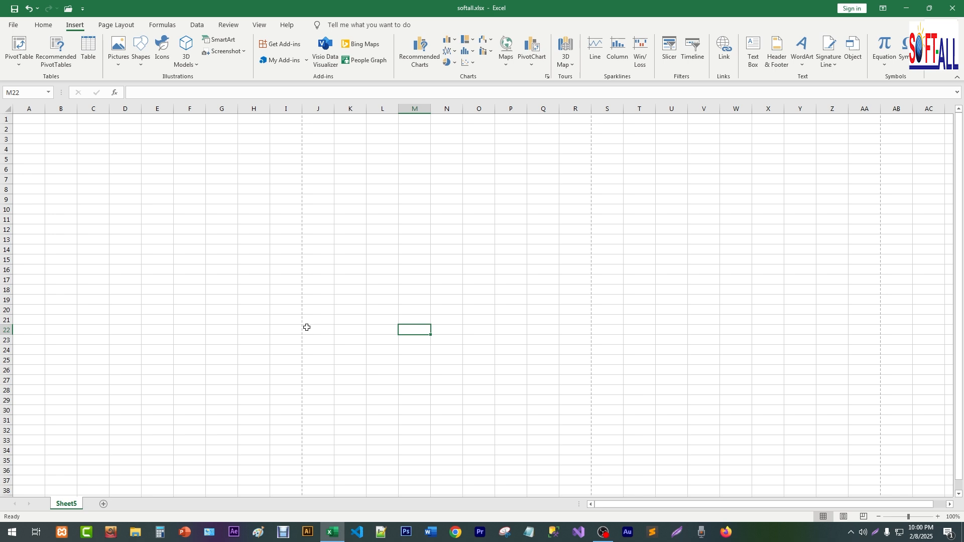
Select columns F and C together with cell M22, and clear the selection
ctrl+click(190, 110)
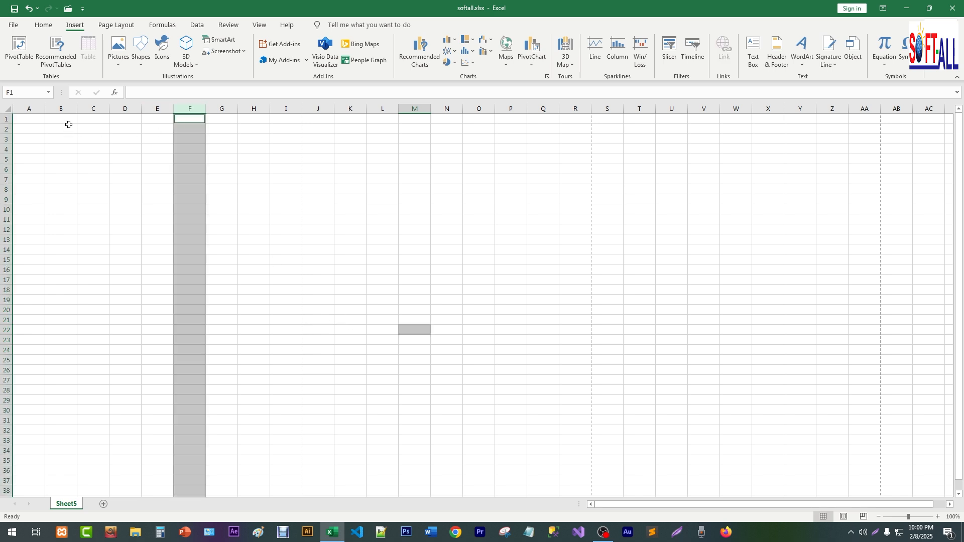
ctrl+click(93, 109)
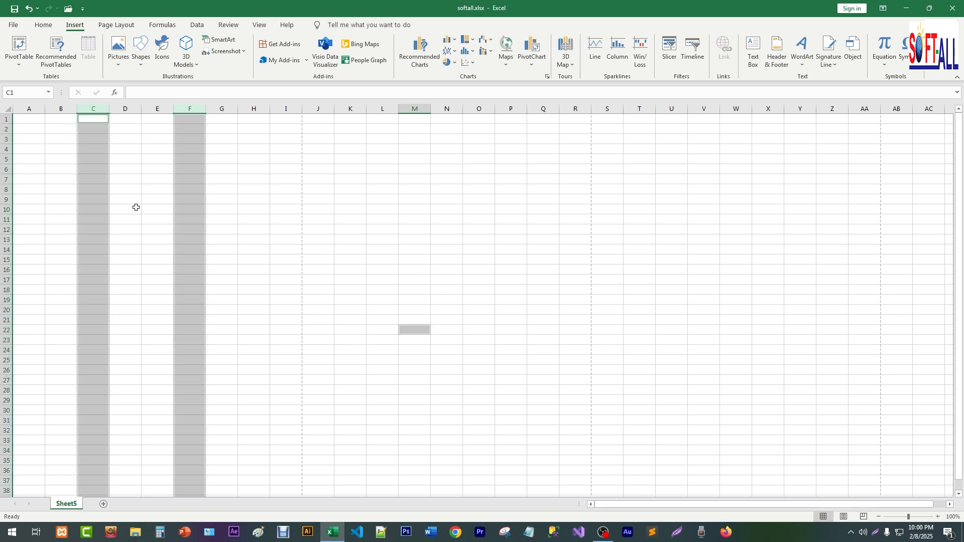
click(280, 213)
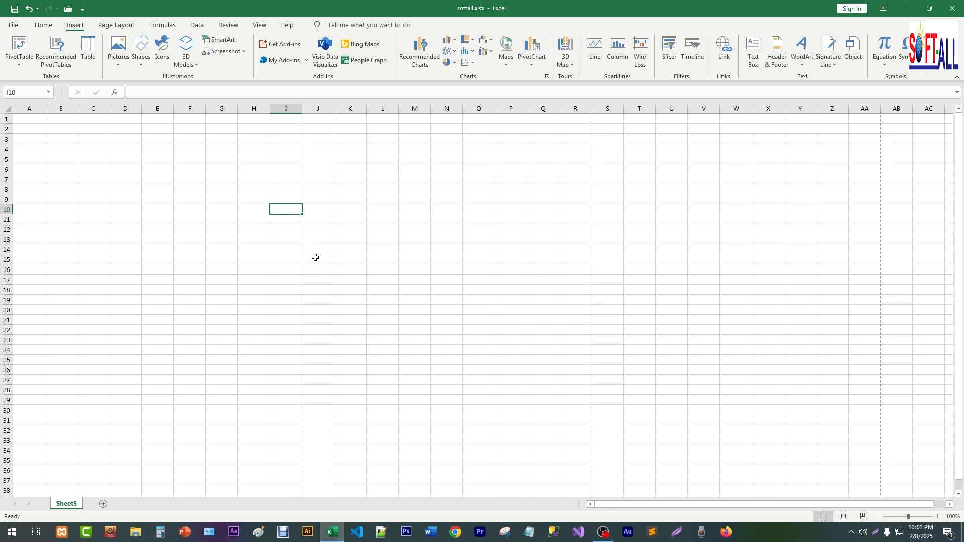
Select the entire worksheet starting from cell D3 and again with Select All, clearing the selection between attempts
click(234, 180)
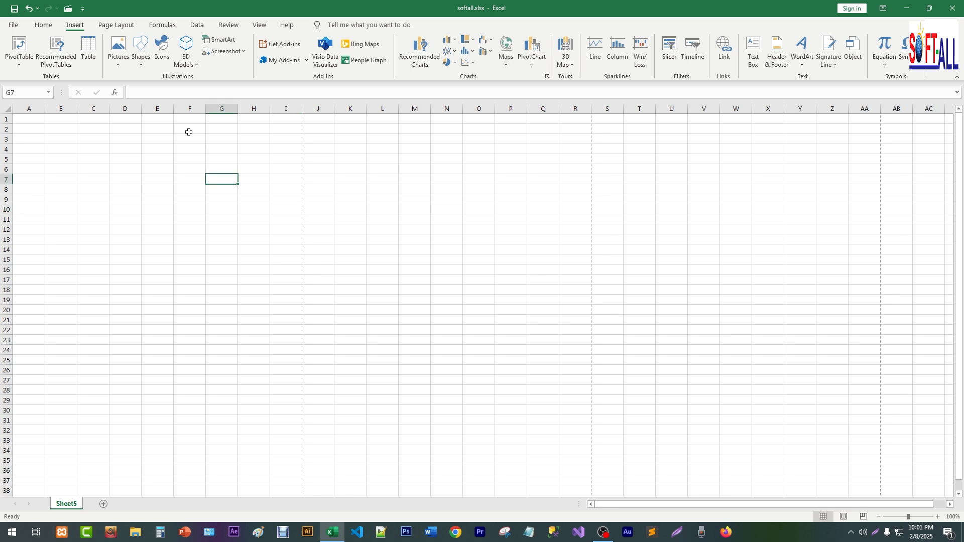
click(129, 142)
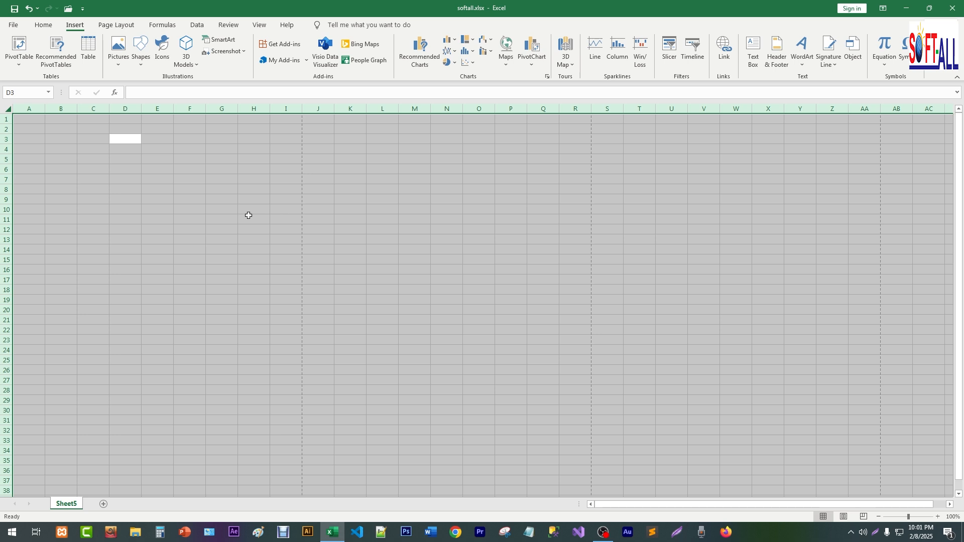
click(263, 219)
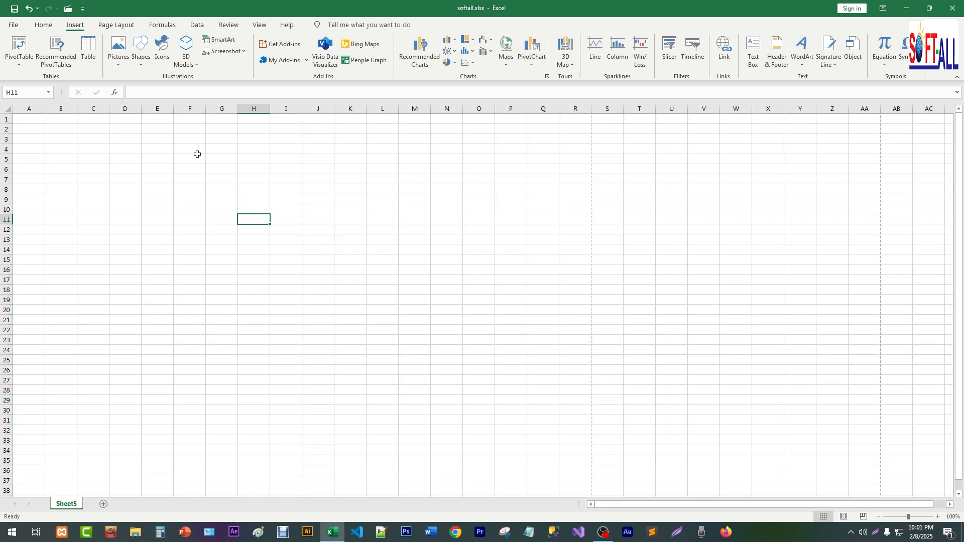
click(196, 157)
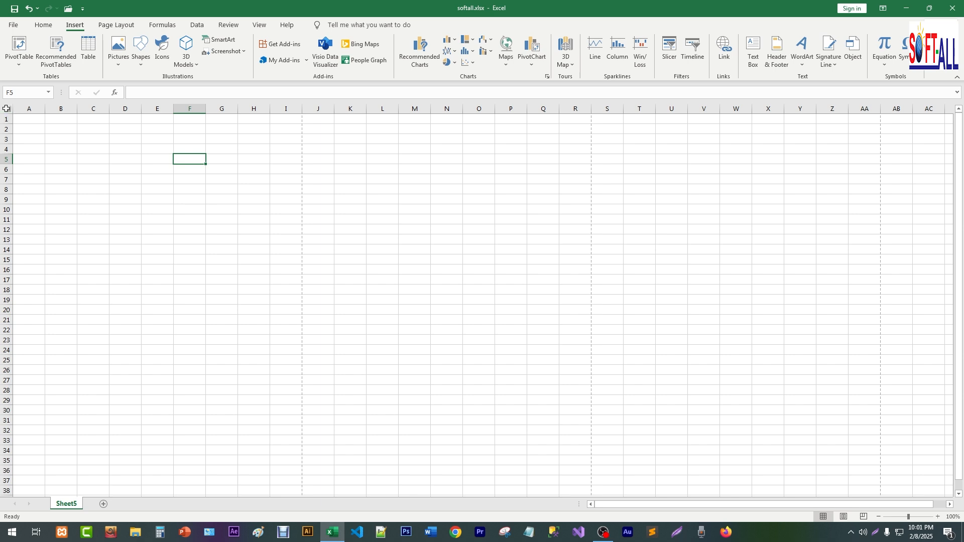
click(6, 109)
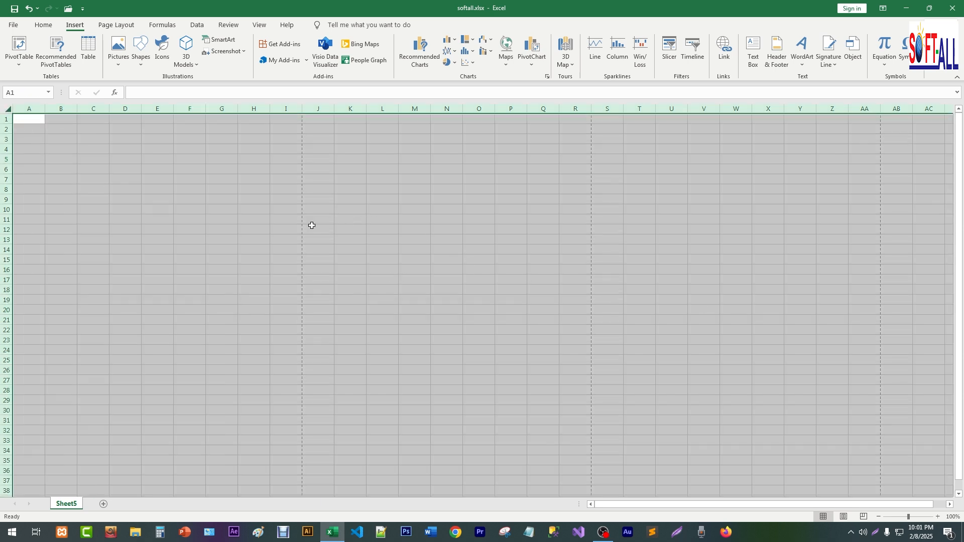
click(147, 179)
click(6, 108)
Enter the numbers 1, 2 and 3 down cells F6 to F8
click(194, 169)
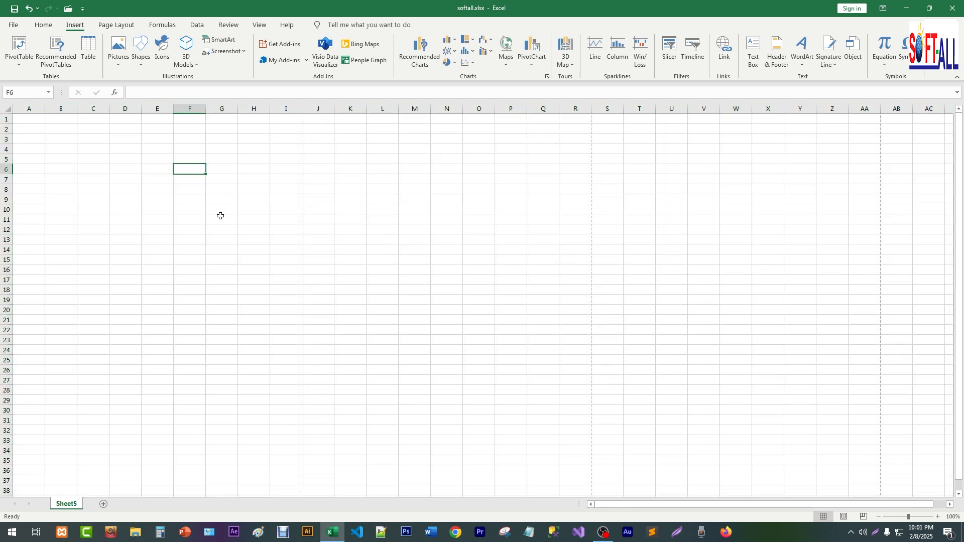
text(1)
key(Return)
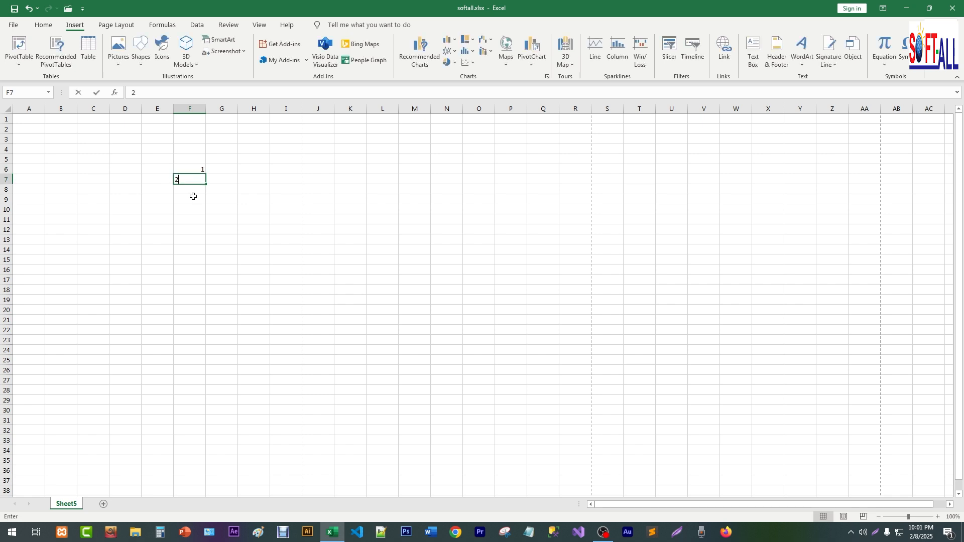
text(2)
key(Return)
text(3)
Enter the numbers 4, 5 and 6 down cells G6 to G8, and select cell F6
click(221, 170)
text(4)
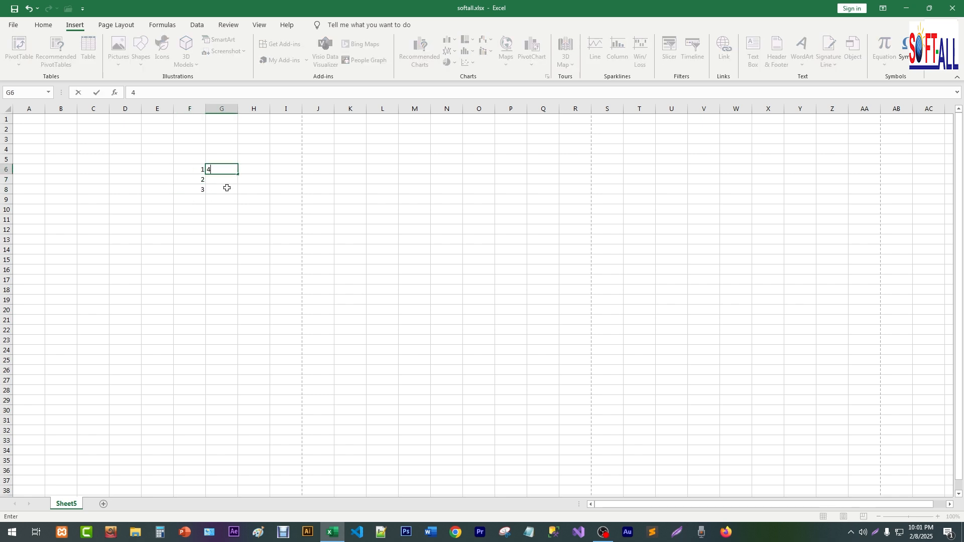
key(Return)
text(5)
key(Return)
text(6)
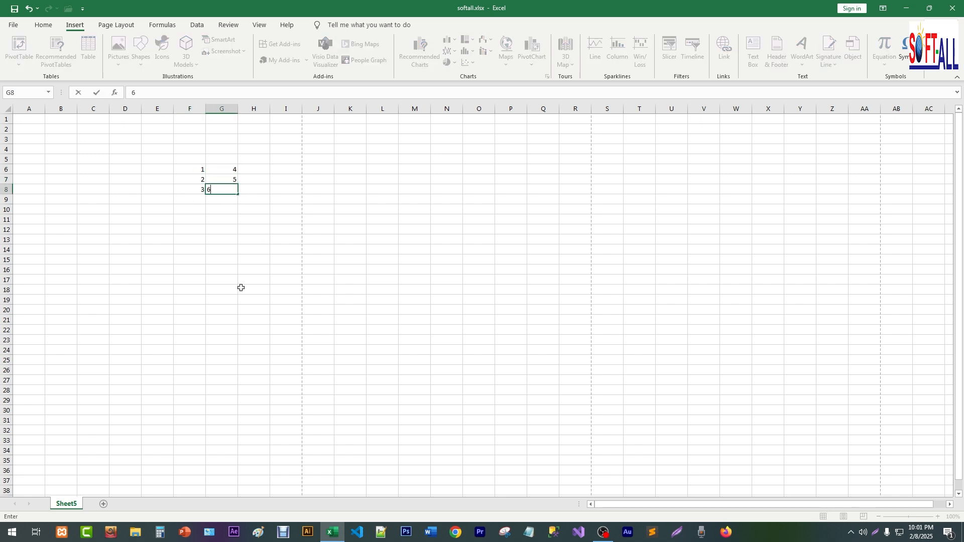
click(224, 253)
click(197, 171)
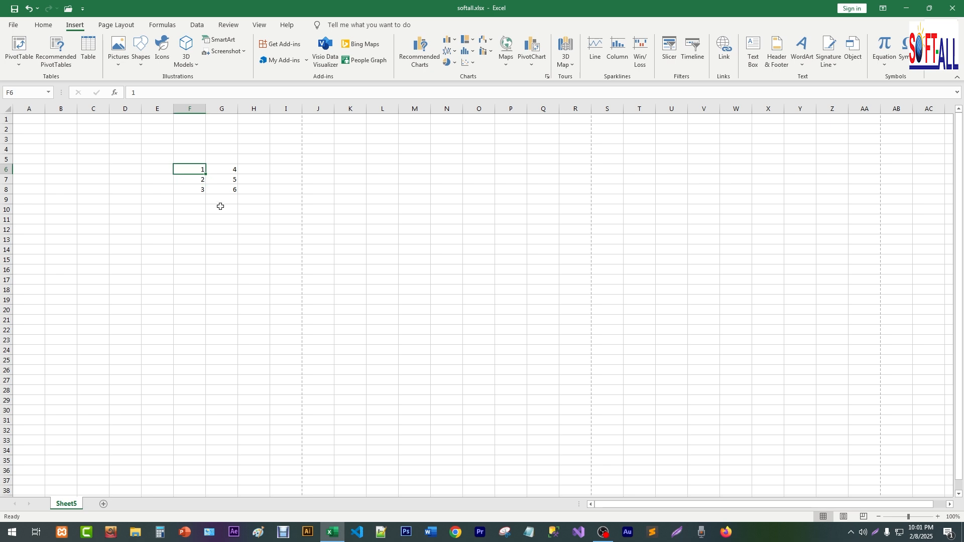
Select the number block around cell F6, extend to the entire worksheet, and clear the selection at cell H17
key(ctrl+a)
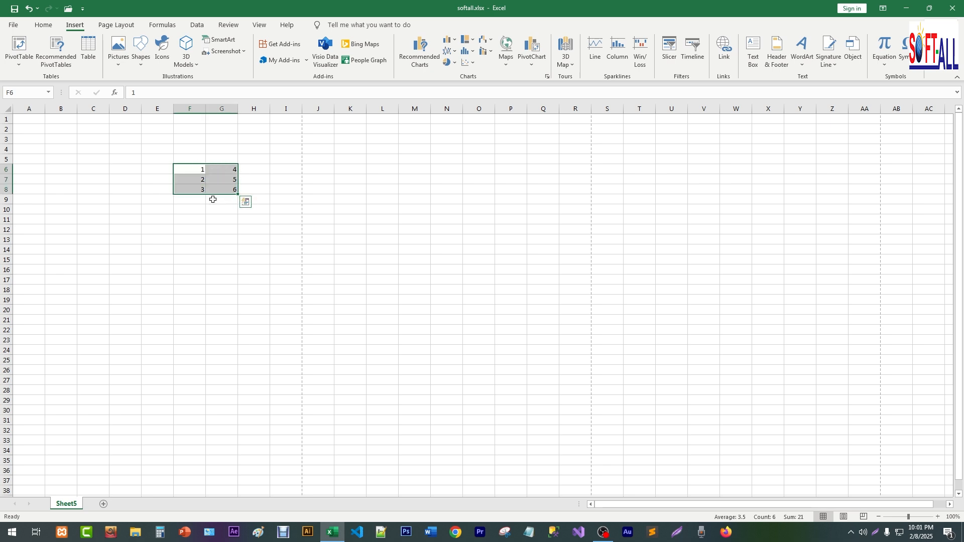
click(7, 109)
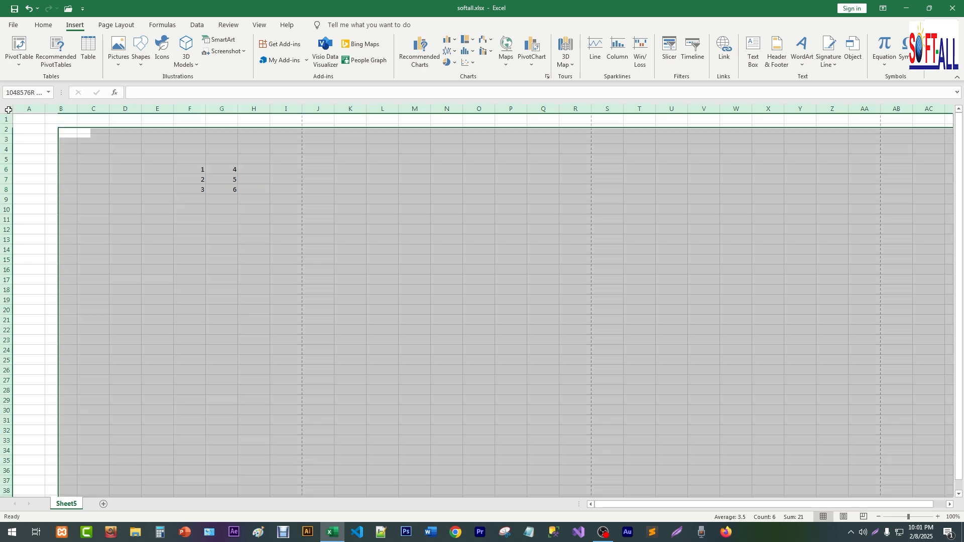
click(250, 278)
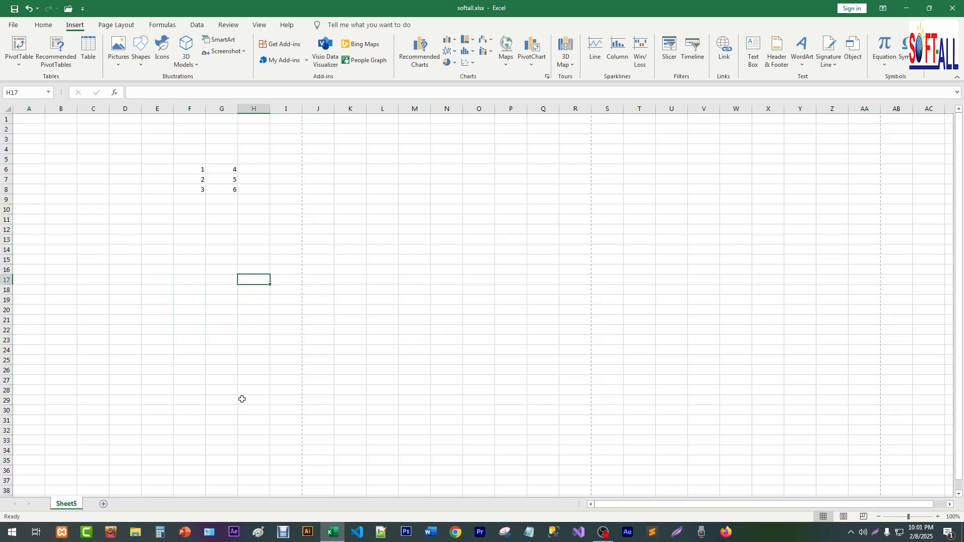
Select all from empty cell C7, clear the selection, and select the number block starting from cell G7
click(97, 181)
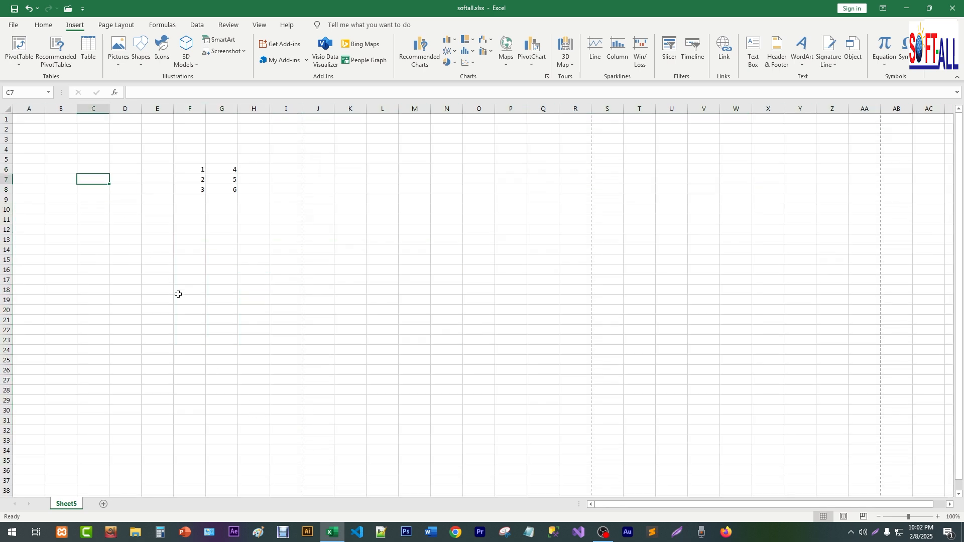
key(ctrl+a)
click(193, 271)
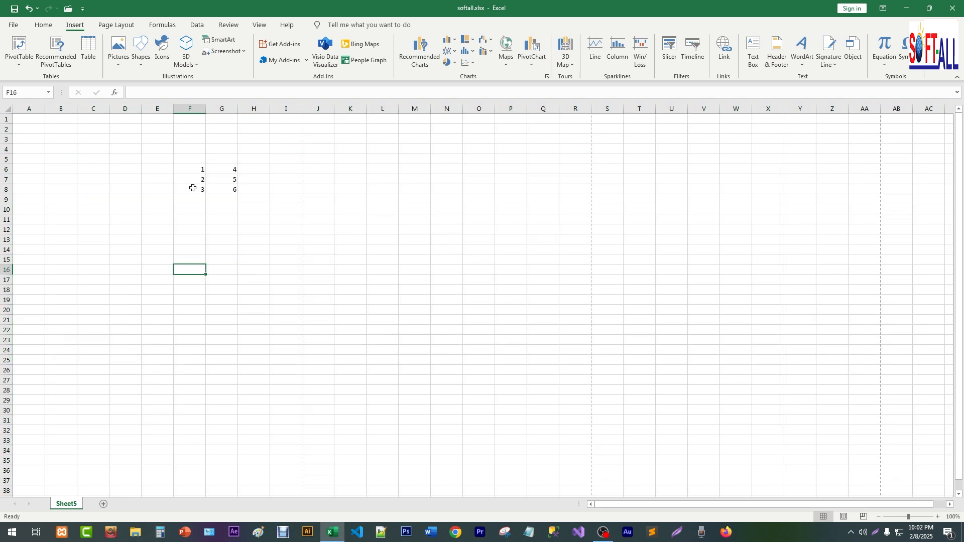
click(211, 178)
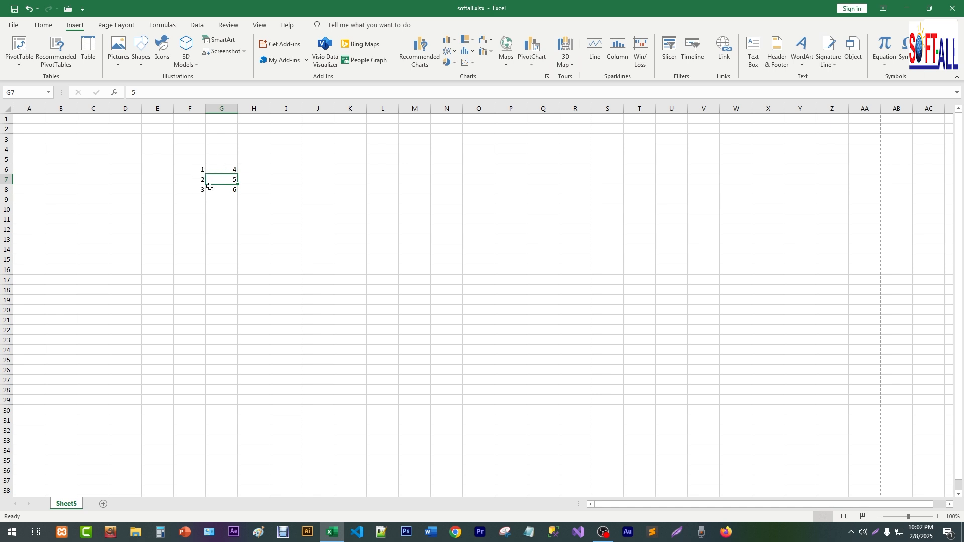
key(ctrl+a)
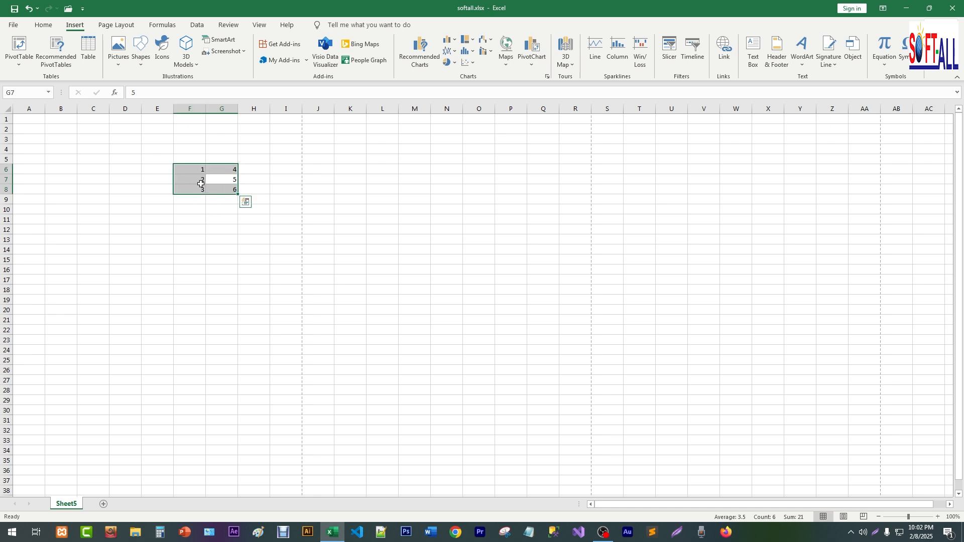
Enter the letter s in cell G11 and the letter d in cell G16
click(209, 217)
text(s)
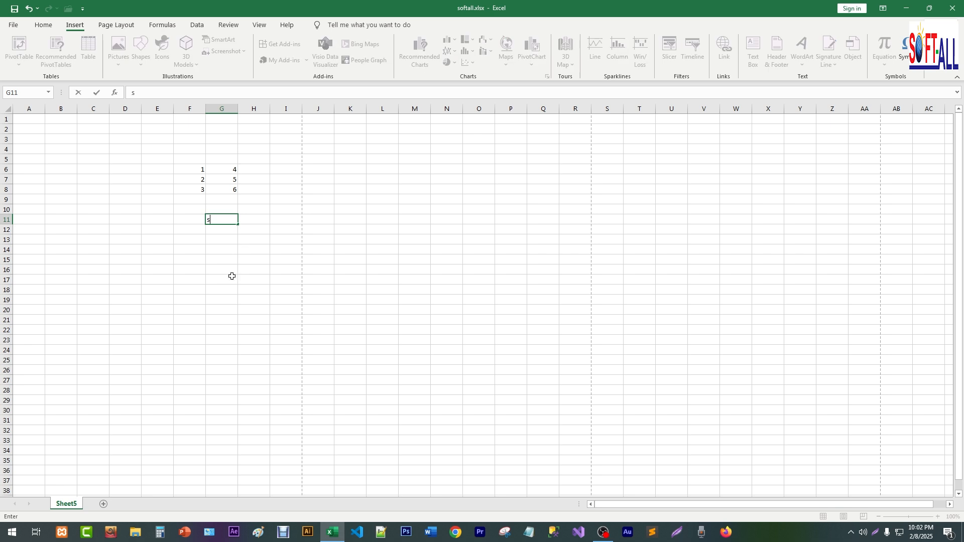
click(230, 272)
text(d)
Select only the number block starting from cell F6, then the entire worksheet, and clear the selection at cell K18
click(198, 171)
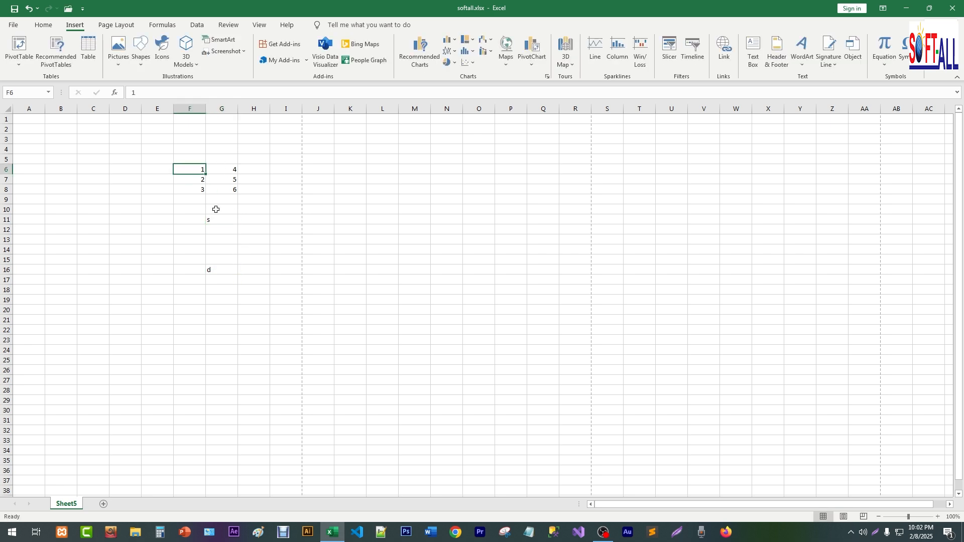
key(ctrl+a)
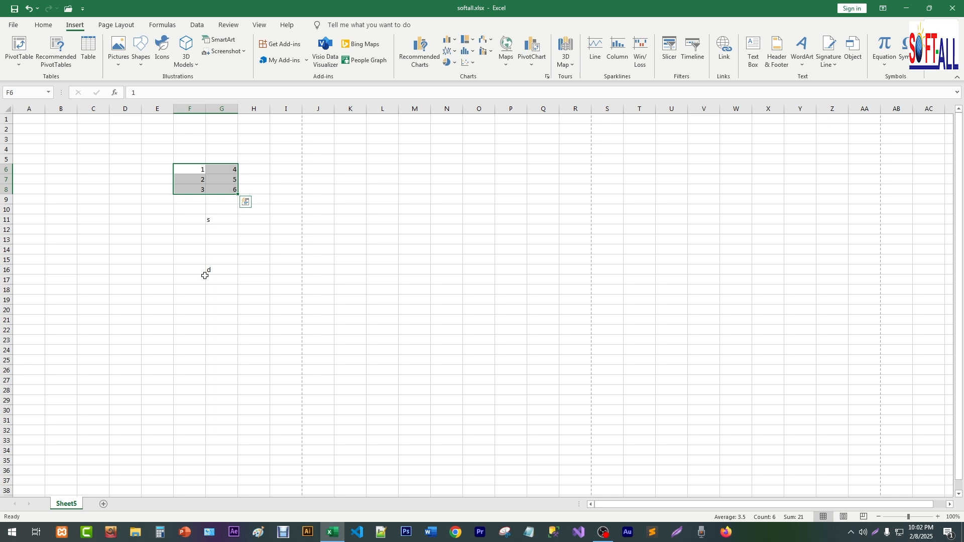
click(8, 108)
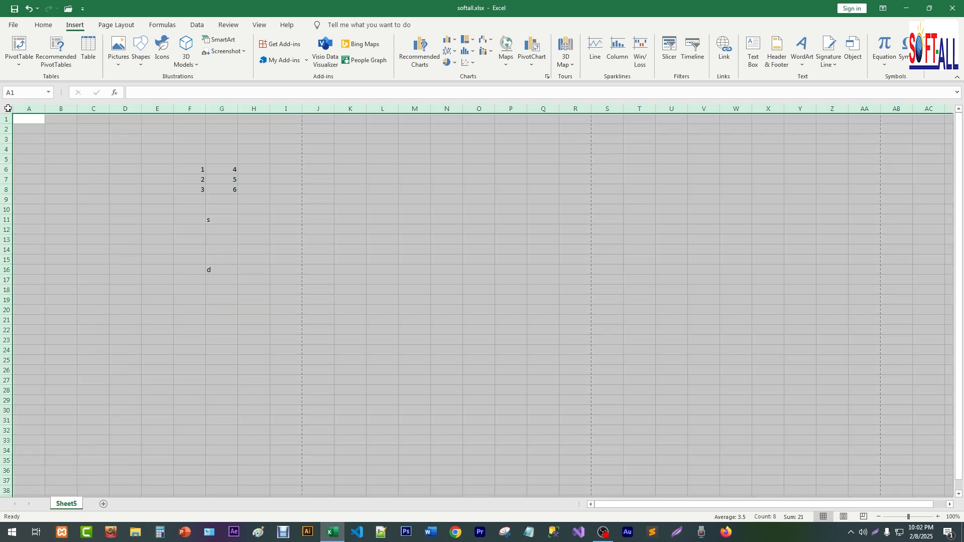
click(362, 289)
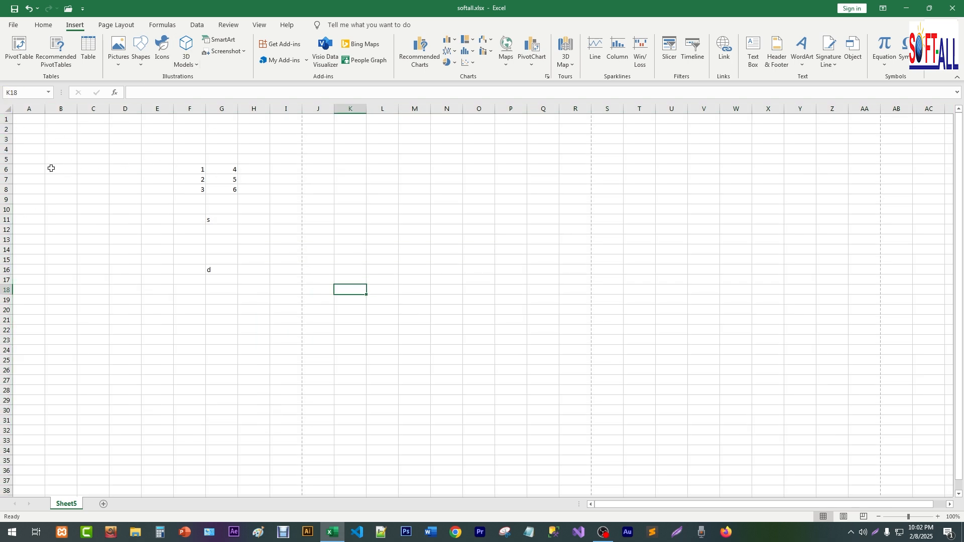
Select the entire worksheet and set the column width of all columns to 15
click(6, 109)
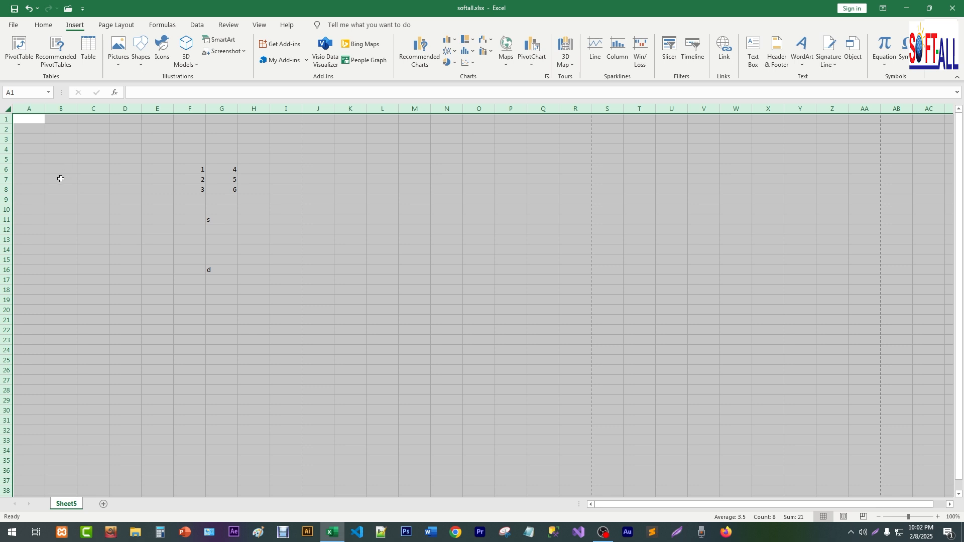
right_click(22, 110)
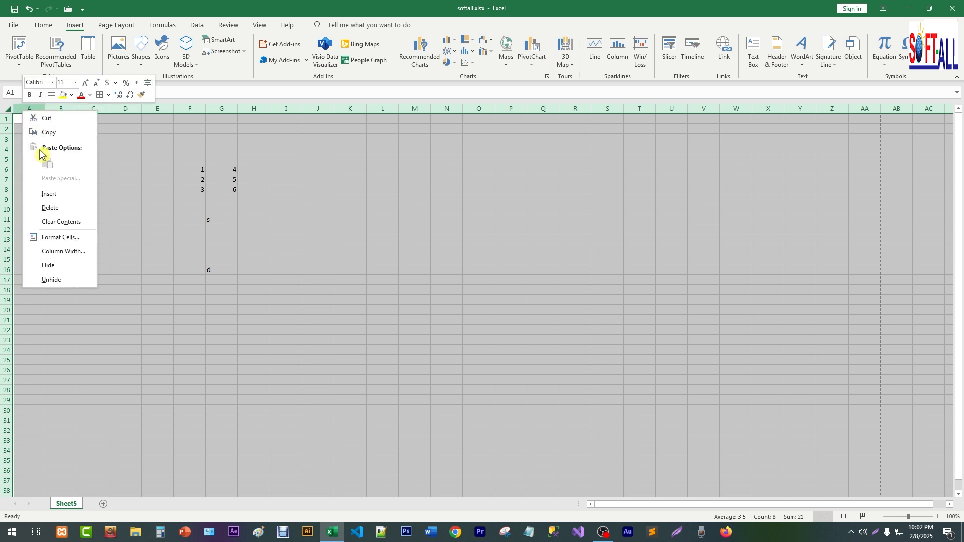
click(67, 252)
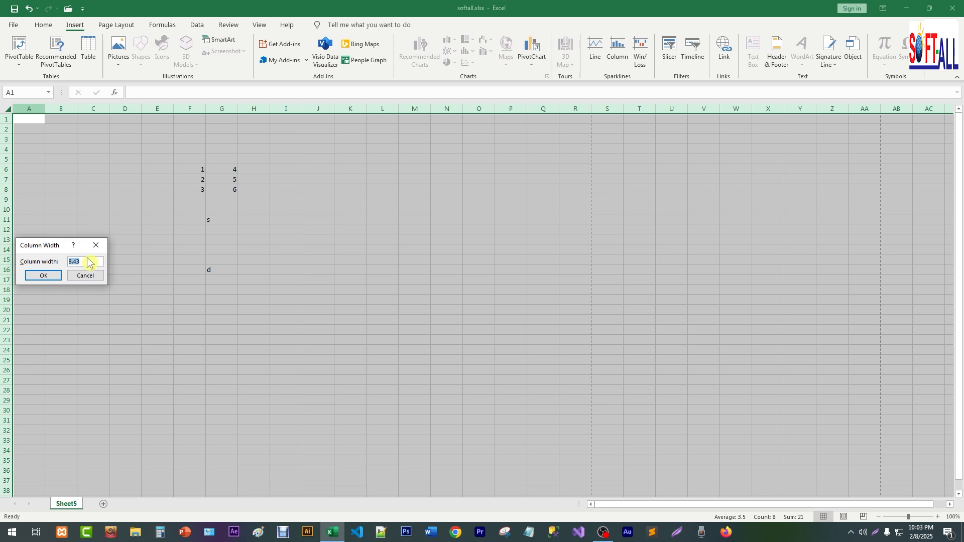
text(15)
key(Return)
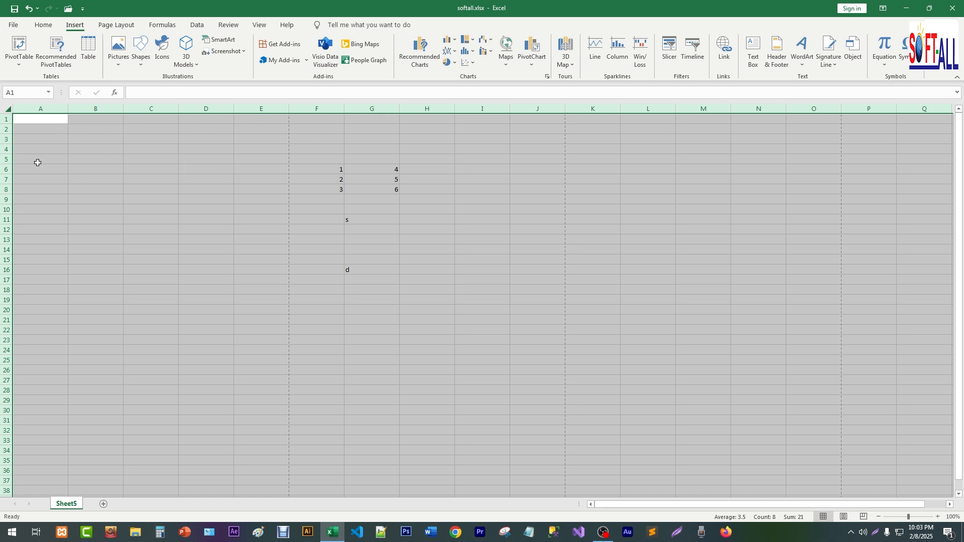
Set the row height of all rows in the selected worksheet to 20
right_click(6, 119)
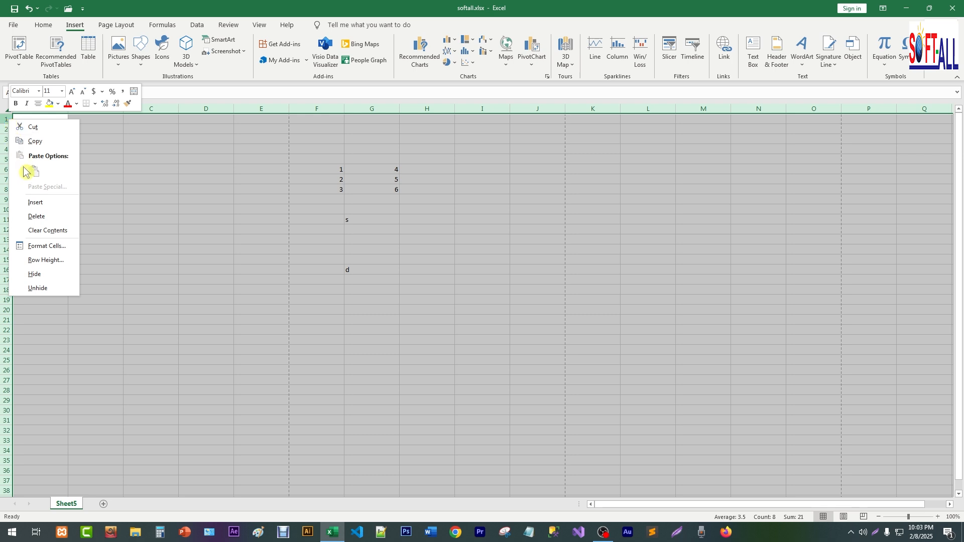
right_click(4, 190)
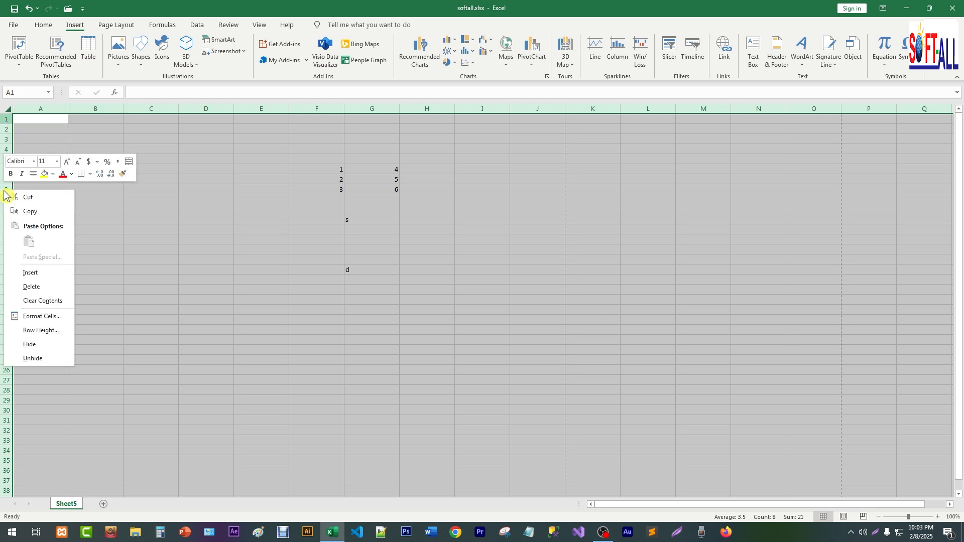
click(32, 331)
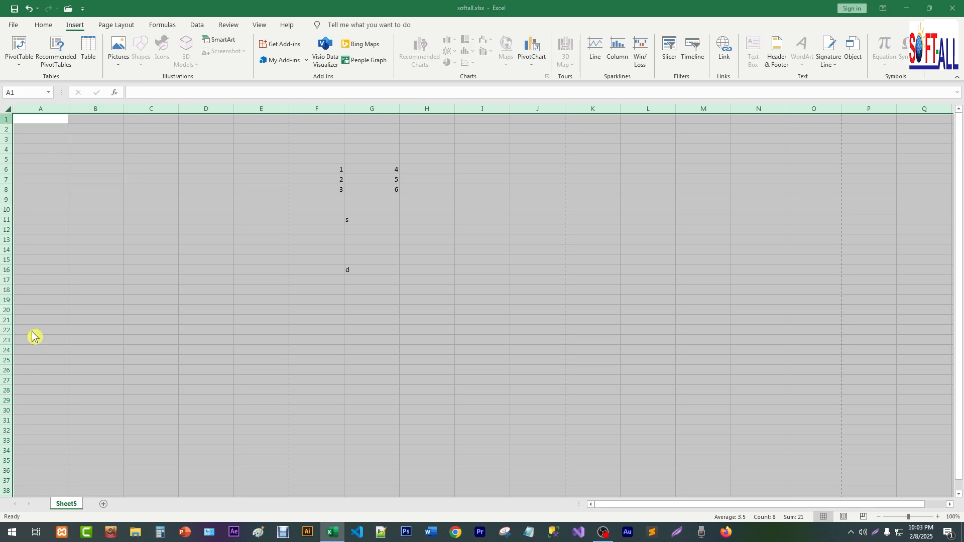
drag(45, 327, 488, 306)
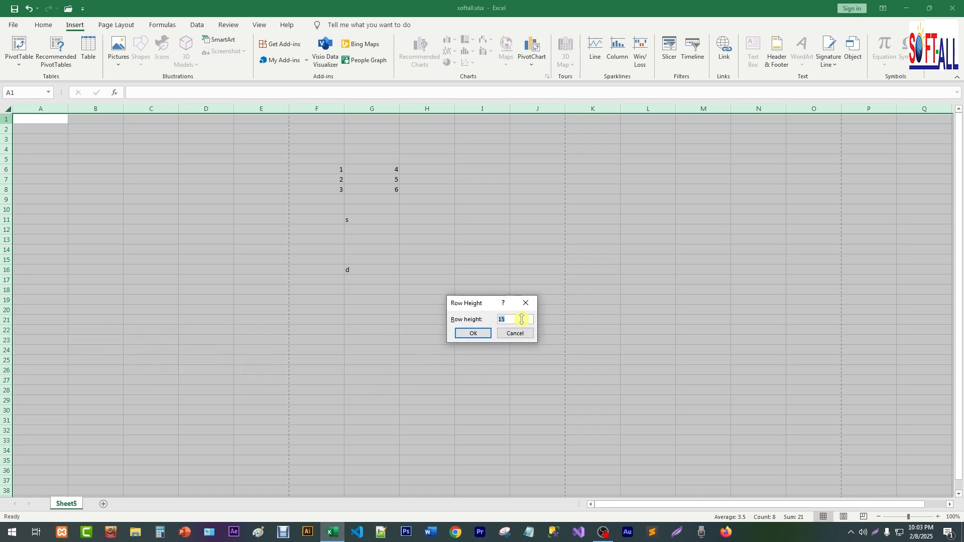
text(20)
key(Return)
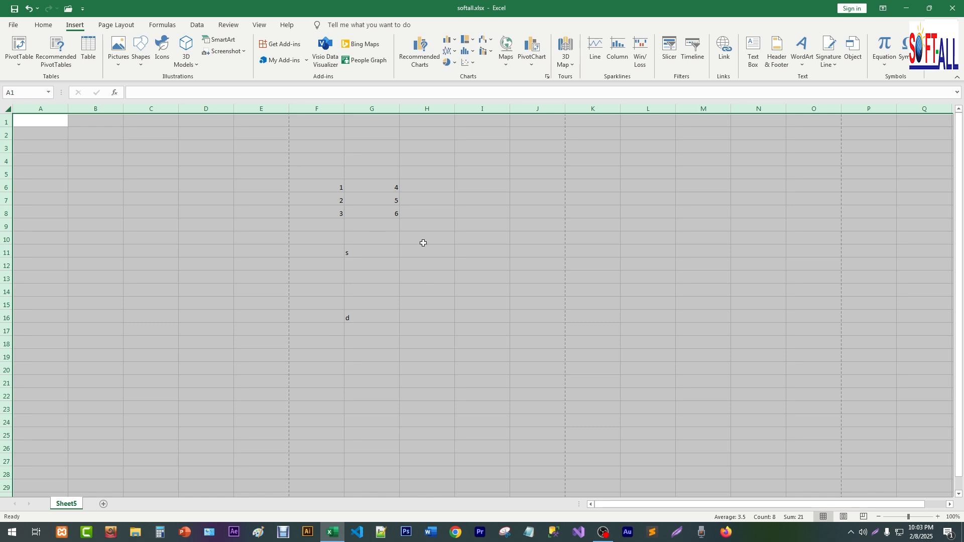
Increase the height of all rows in the selected worksheet to 25
right_click(7, 133)
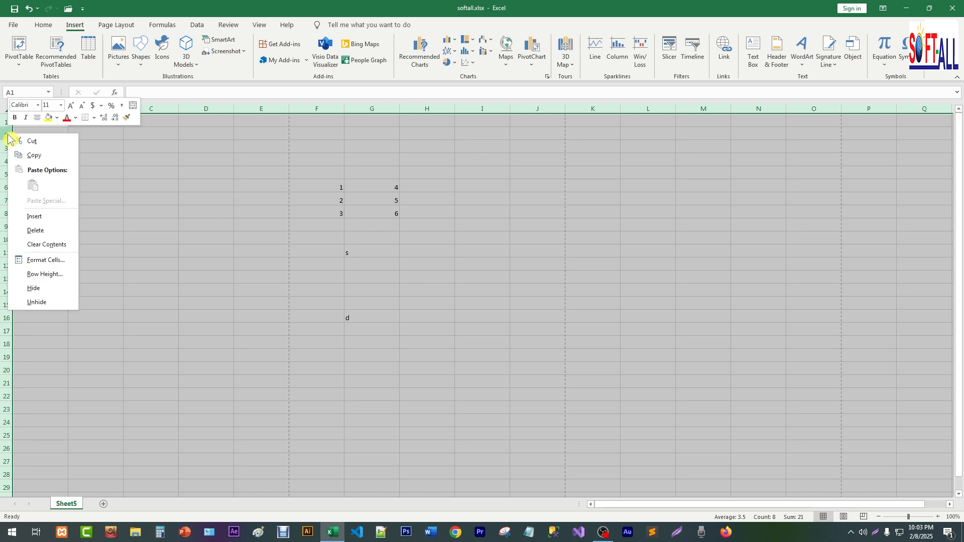
click(39, 273)
text(25)
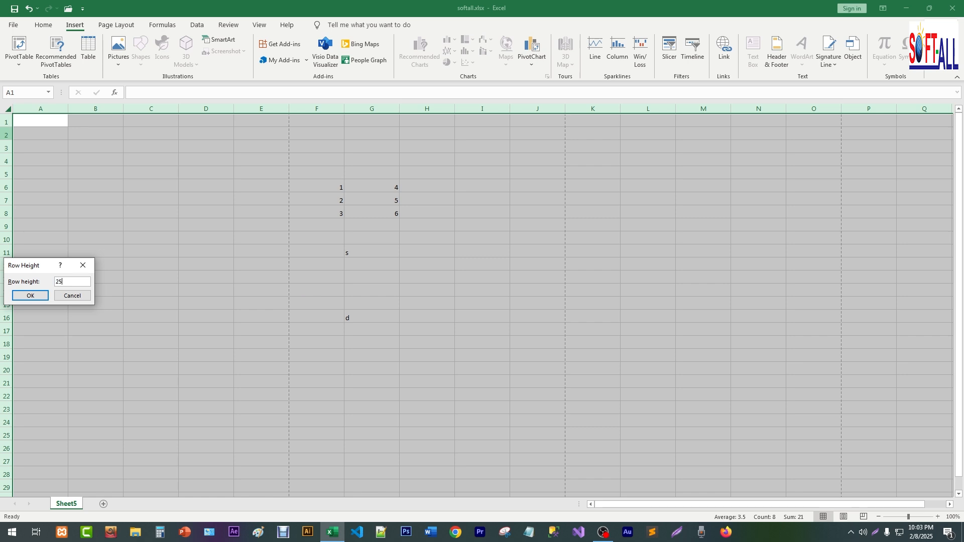
key(Return)
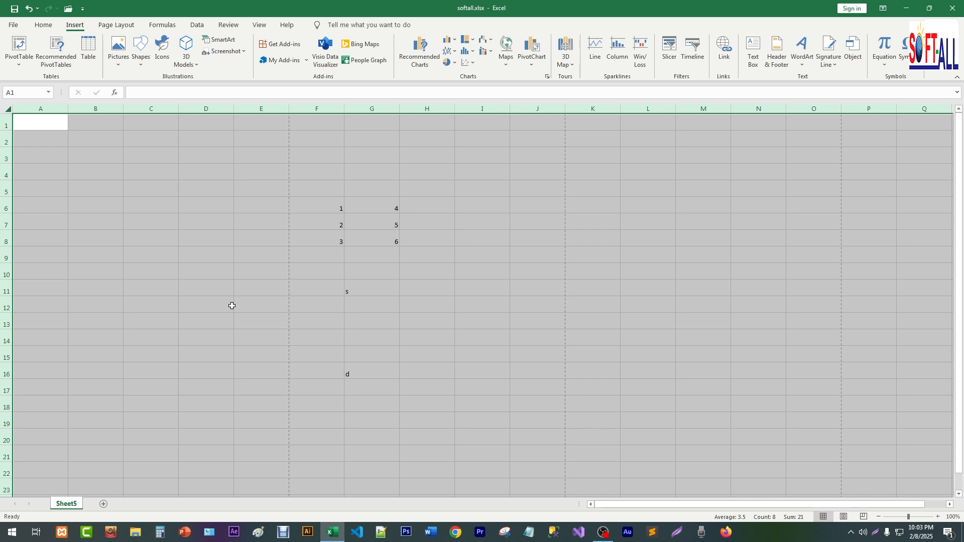
Center all worksheet cells vertically and horizontally, and set their font to Arial Black
click(43, 26)
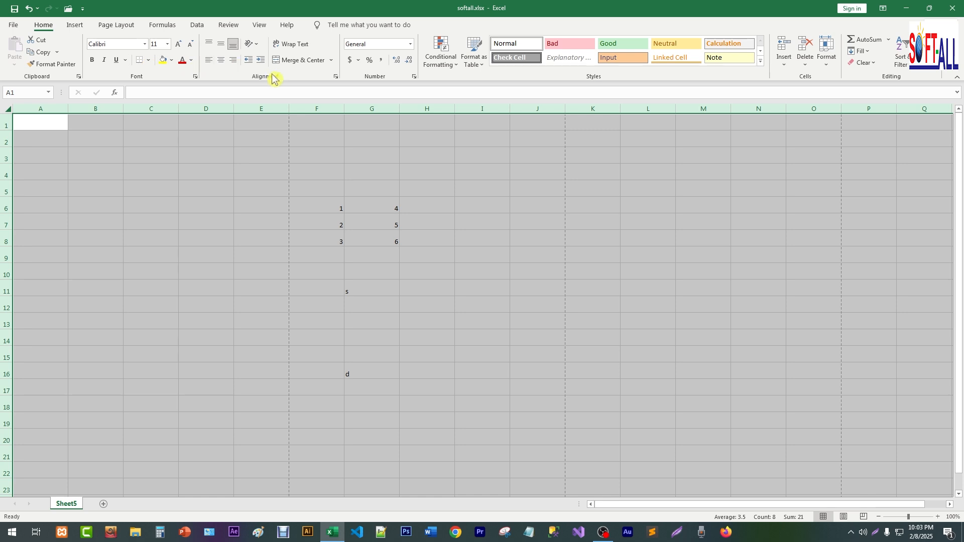
click(221, 45)
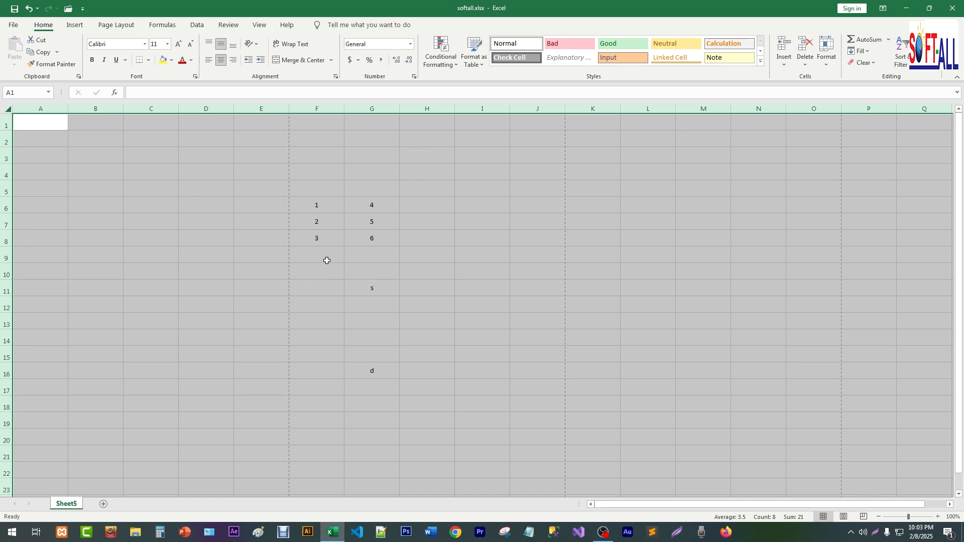
click(144, 44)
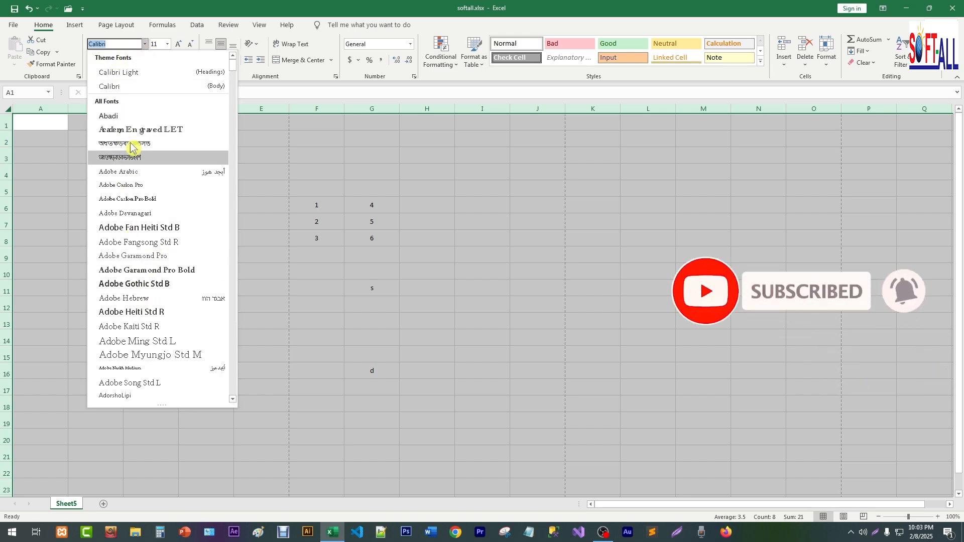
scroll(153, 172, down, 7)
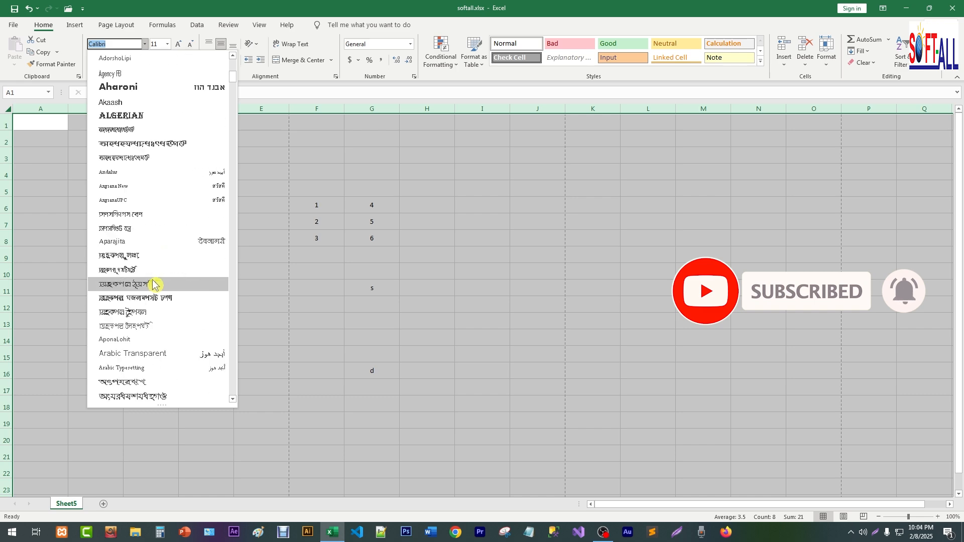
scroll(153, 284, down, 5)
scroll(155, 304, up, 1)
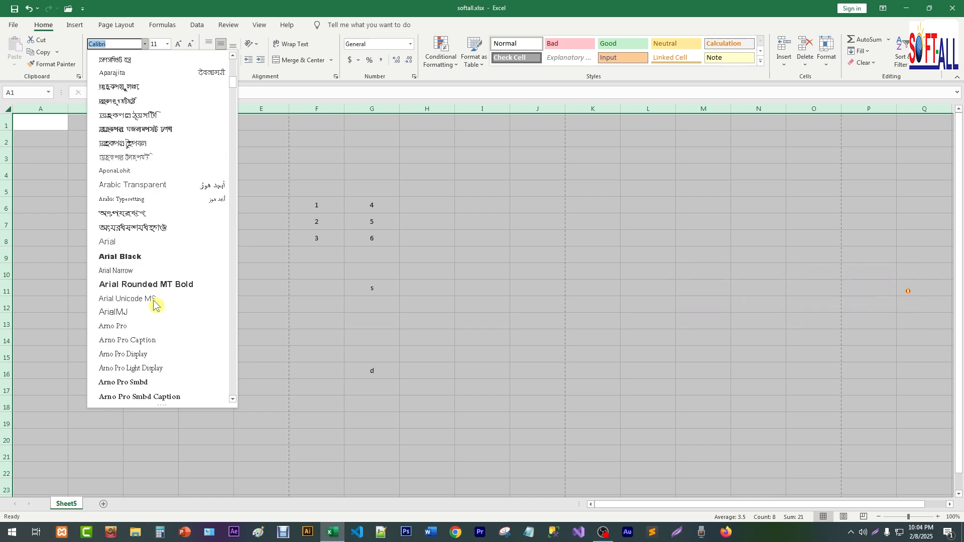
click(121, 258)
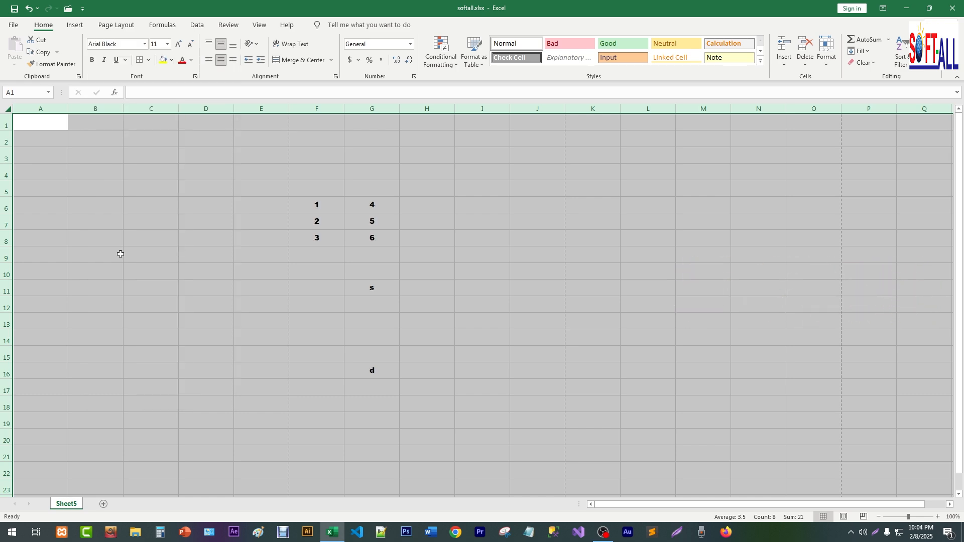
Enter the letter s in cells J6 and J11 and the letter e in cell H6
click(396, 228)
click(532, 208)
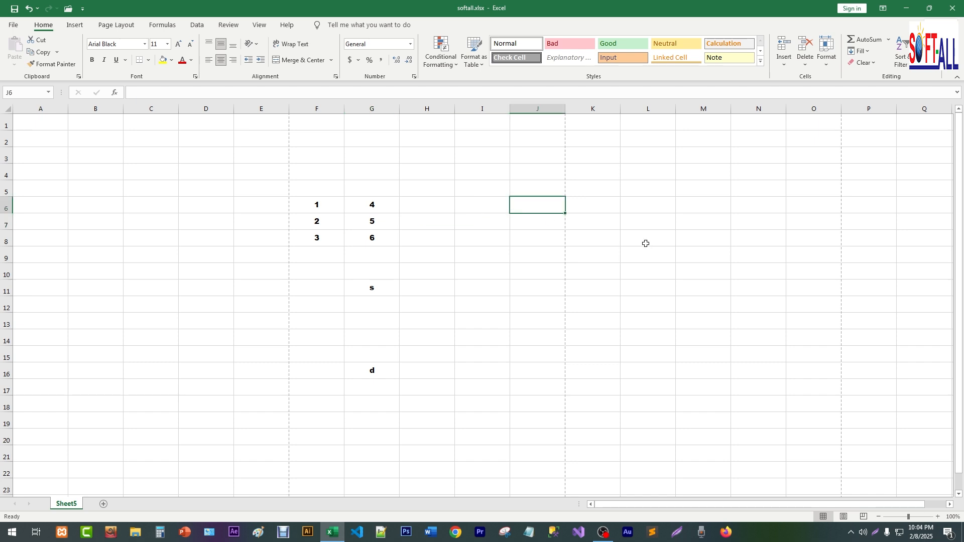
text(s)
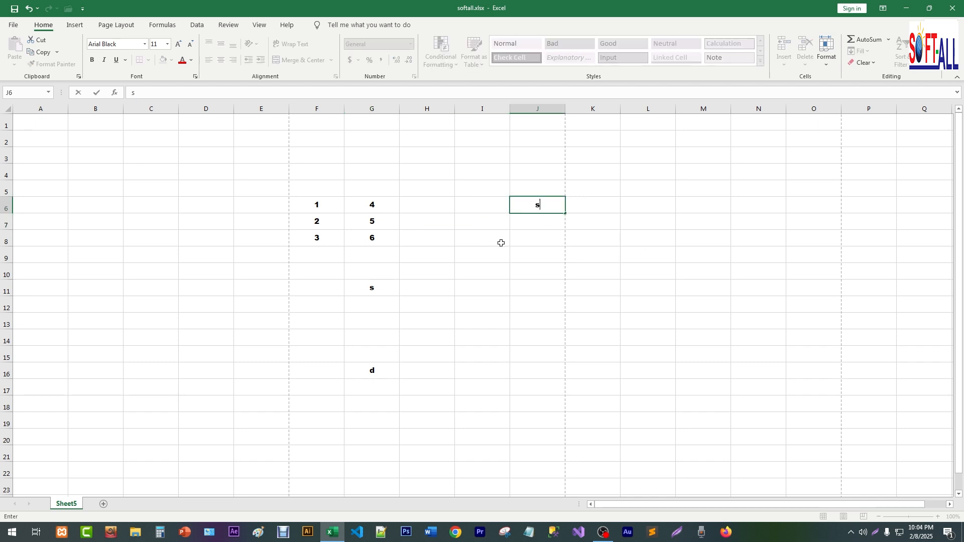
click(535, 289)
text(s)
click(416, 202)
text(e)
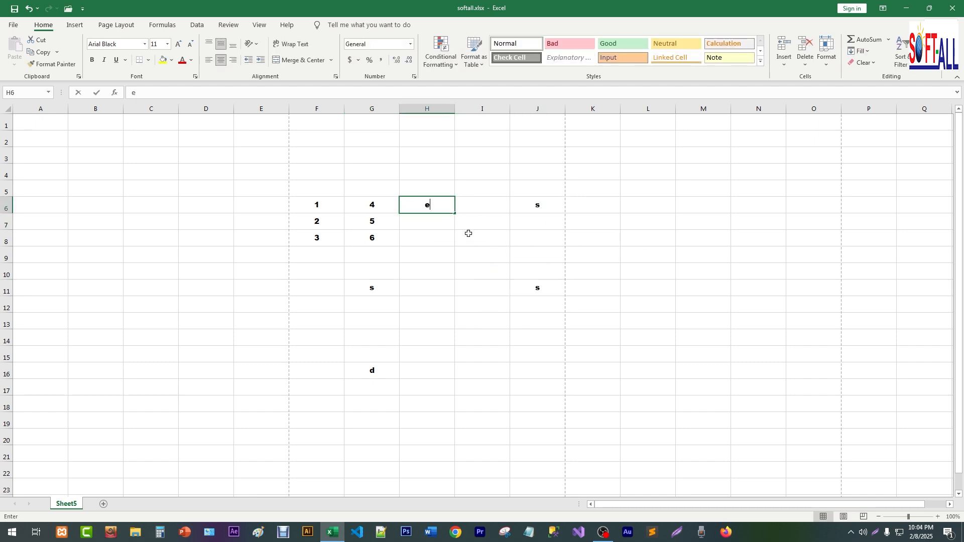
Enter the letter e in cells C4 and C10 and the letter a in cell C7
click(133, 167)
text(e)
click(158, 278)
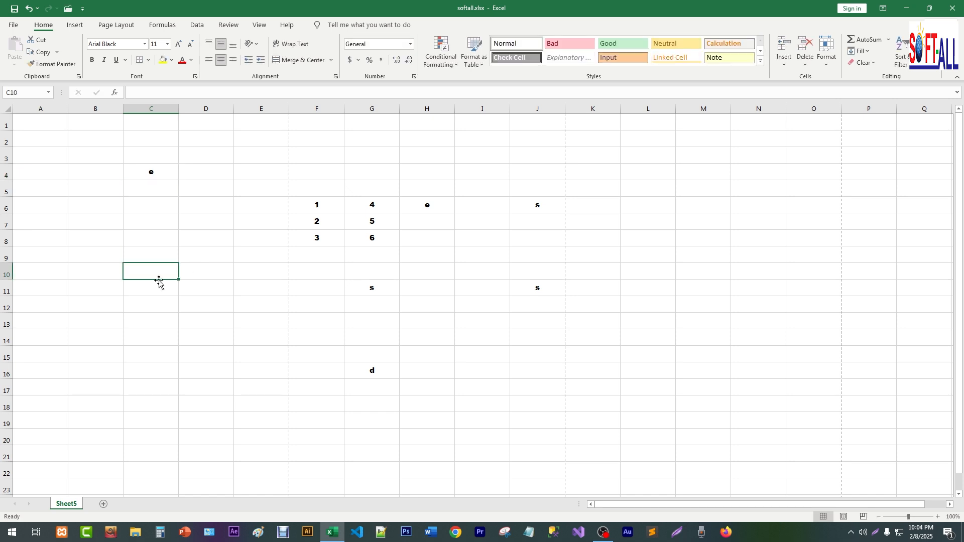
text(e)
click(165, 229)
text(a)
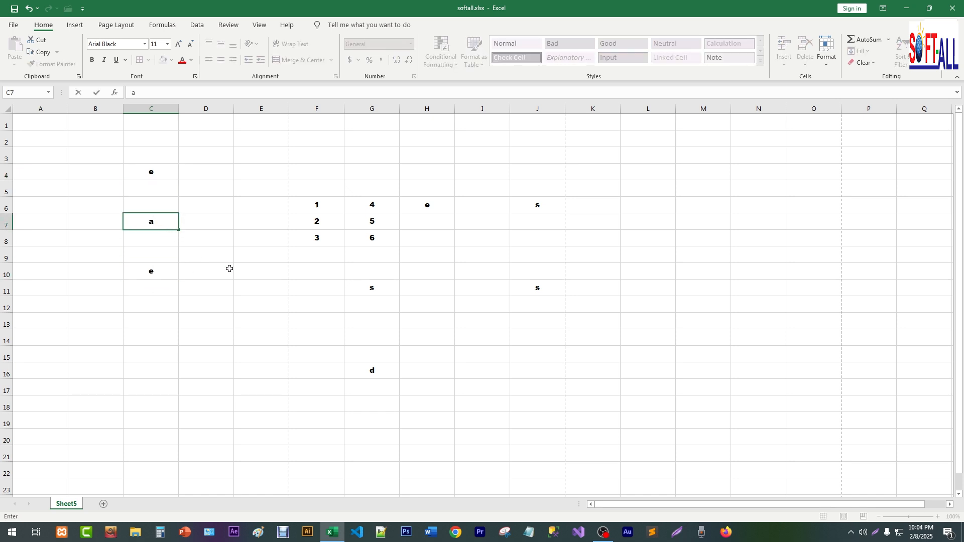
Demonstrate selecting adjacent cells with the block C4:E11, the single-row range C4:I4 and the block E4:J17
drag(142, 169, 210, 291)
click(210, 291)
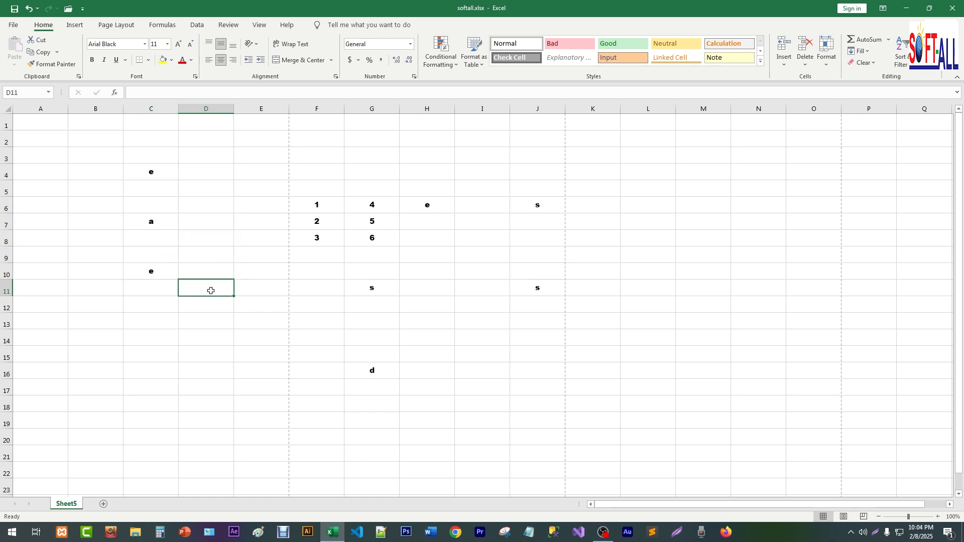
drag(149, 166, 241, 284)
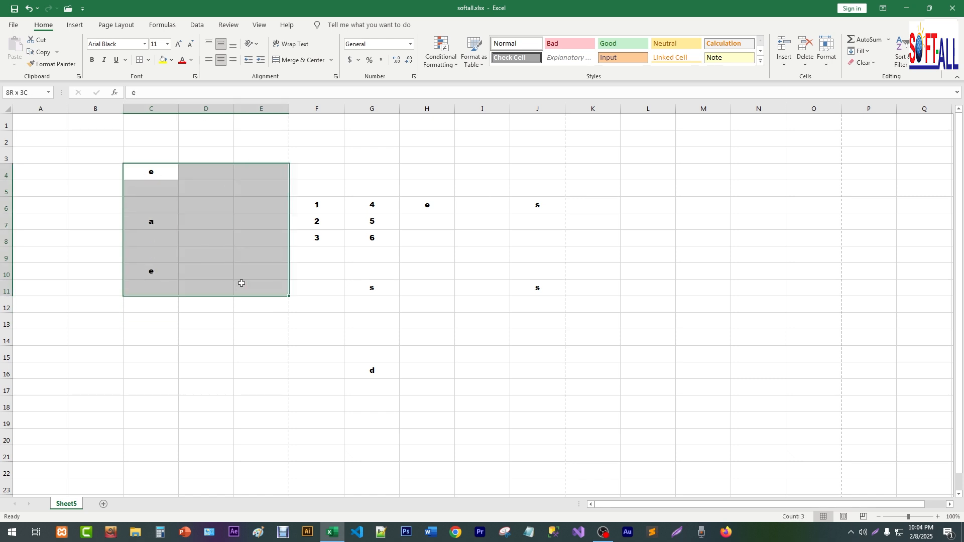
click(196, 204)
drag(133, 170, 510, 174)
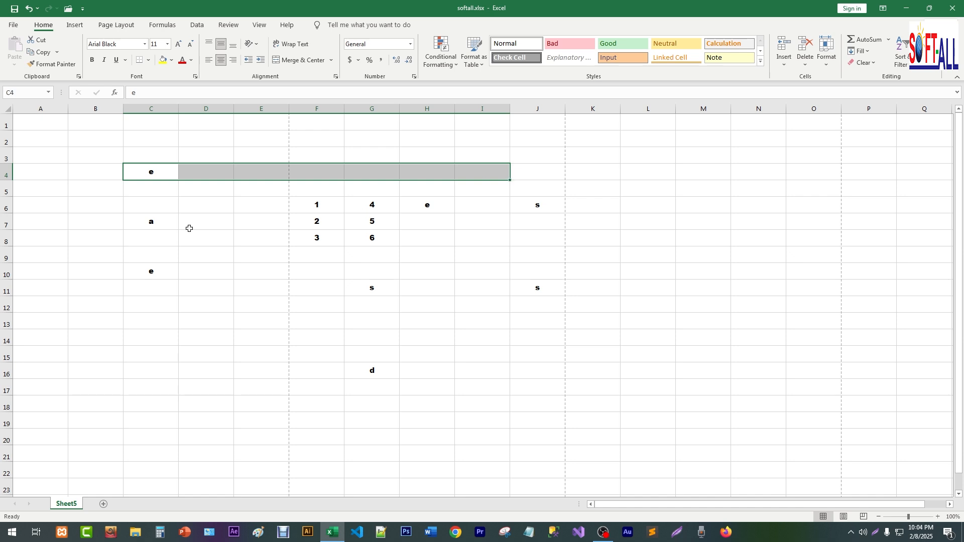
drag(153, 170, 189, 171)
drag(267, 170, 555, 388)
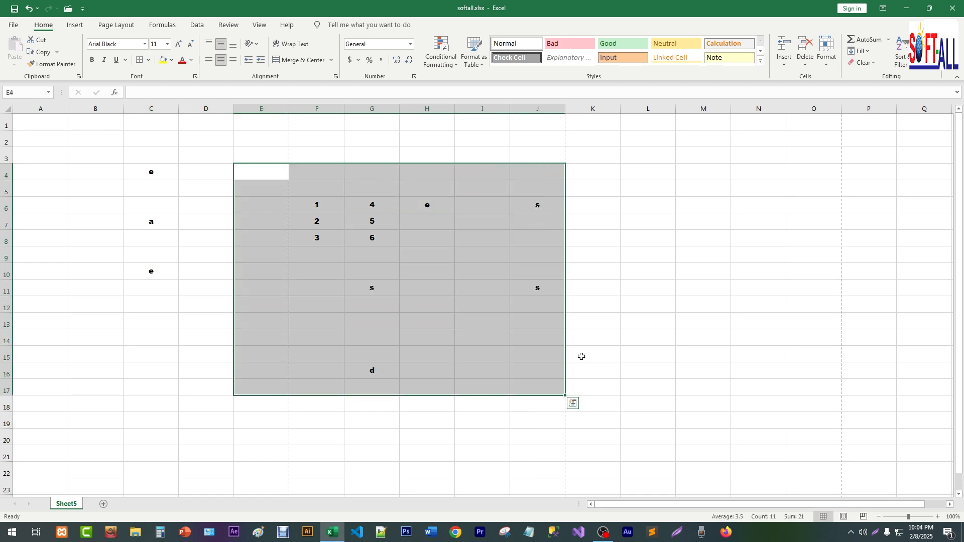
click(648, 288)
Clear the letters from cells C4:C13 and from the block H6:K12
drag(130, 168, 155, 304)
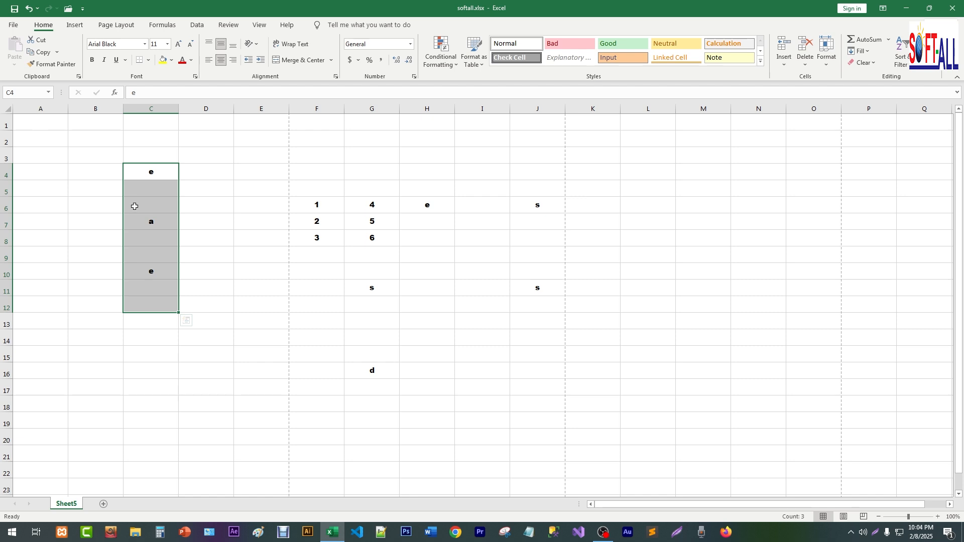
key(BackSpace)
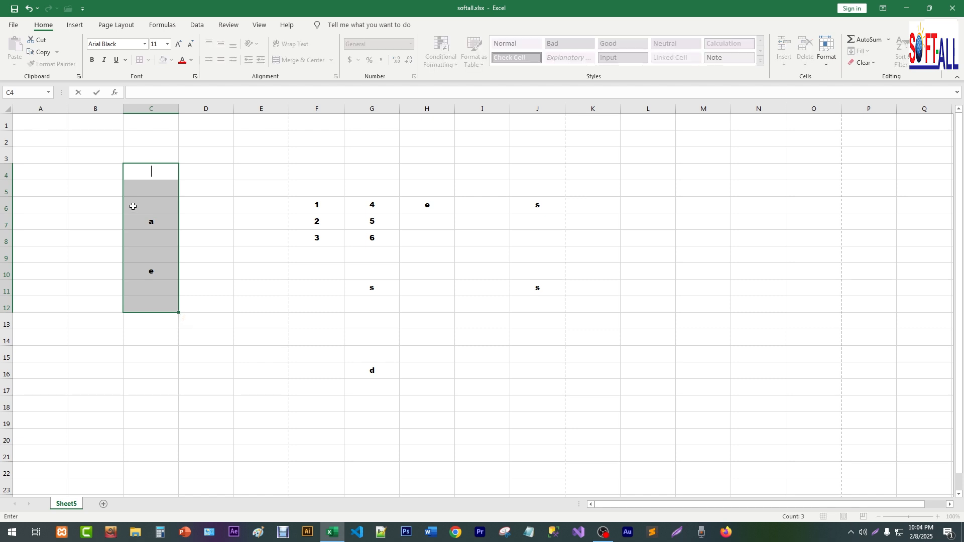
click(205, 171)
drag(153, 172, 158, 316)
key(Delete)
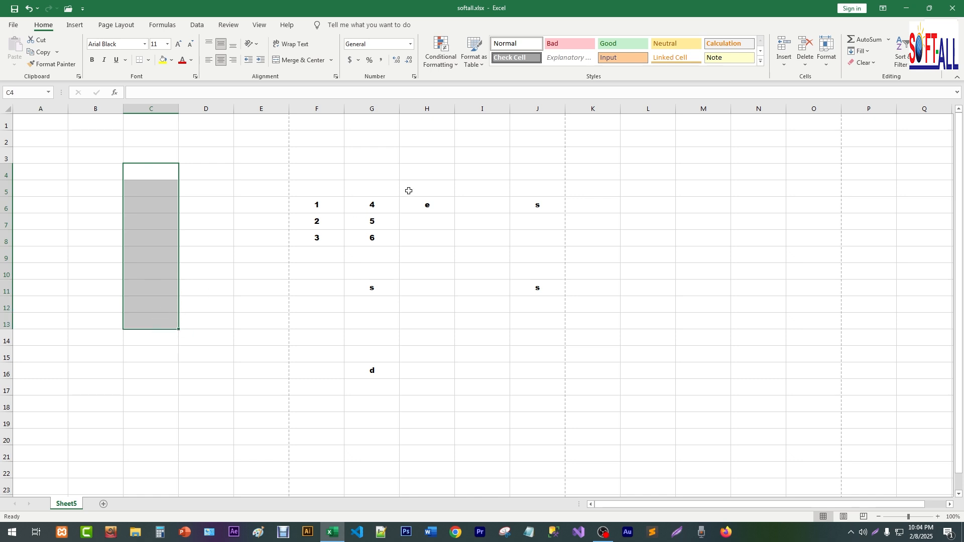
drag(422, 206, 587, 300)
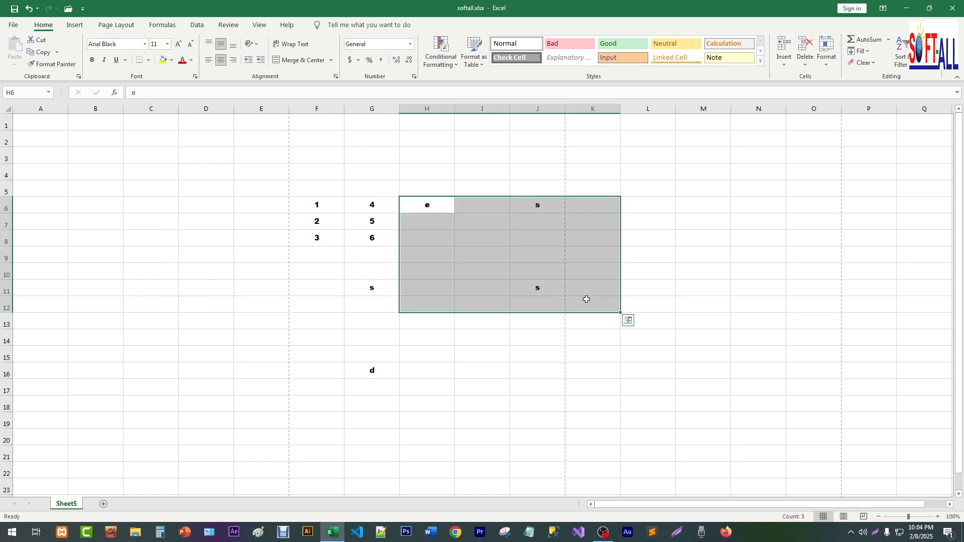
key(Delete)
Demonstrate selecting cells C5:J5 along a row, a run down column C, and a multi-row block across columns C to J
click(174, 185)
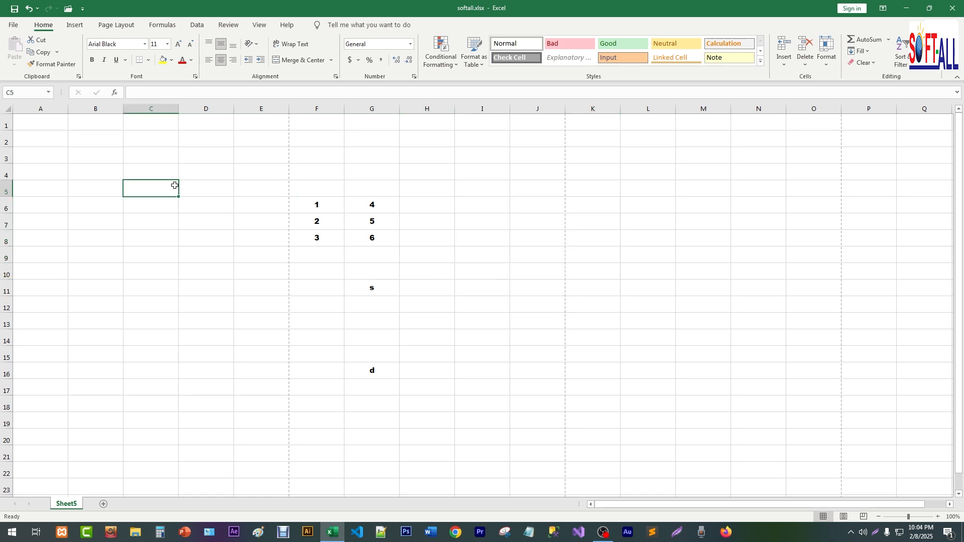
drag(175, 186, 551, 182)
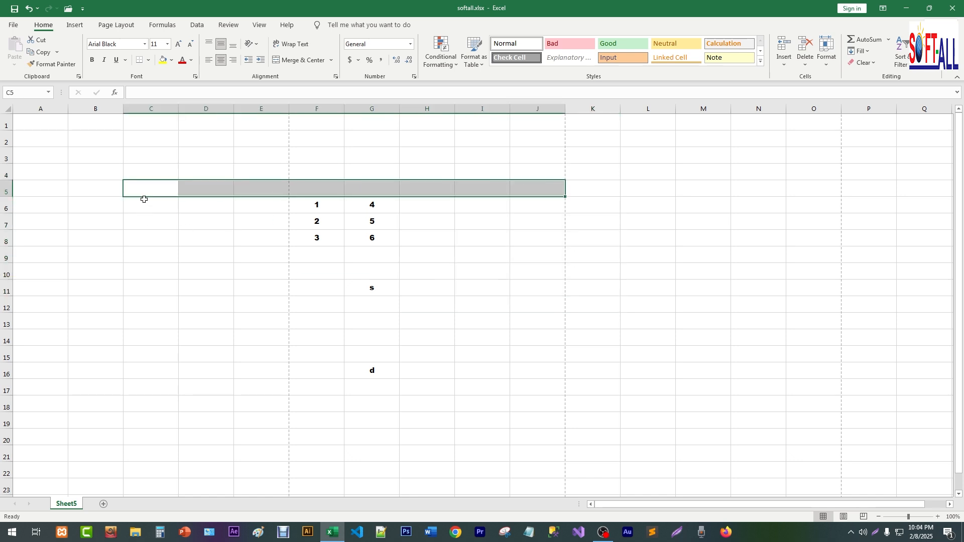
drag(145, 189, 162, 404)
drag(144, 155, 560, 400)
click(703, 286)
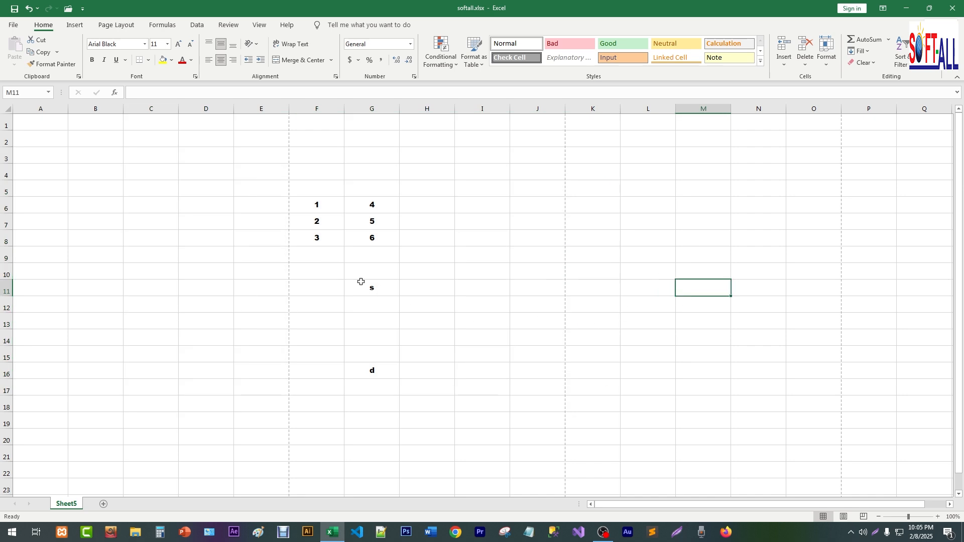
Clear the letters from G11:G17 and show the number block F6:G8 as a selected range
drag(361, 282, 384, 392)
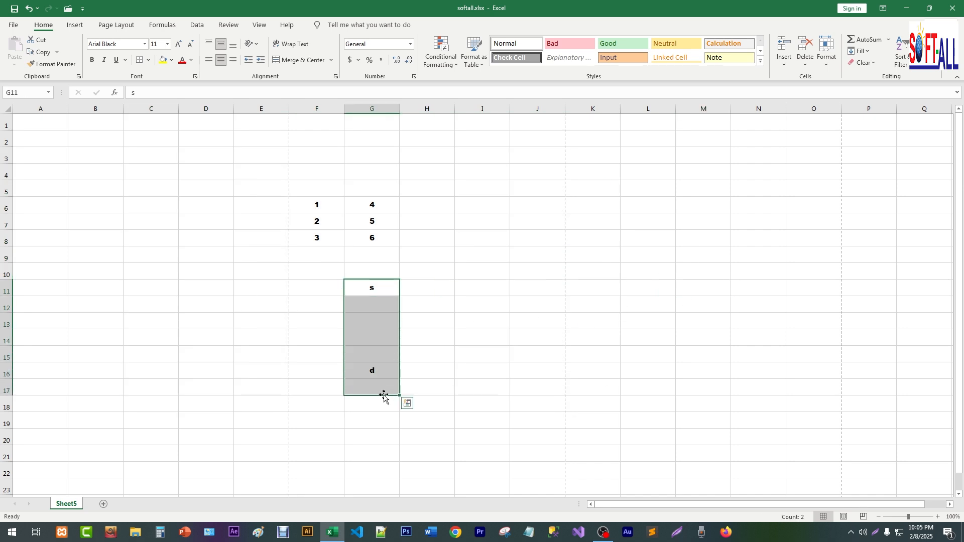
key(Delete)
click(298, 199)
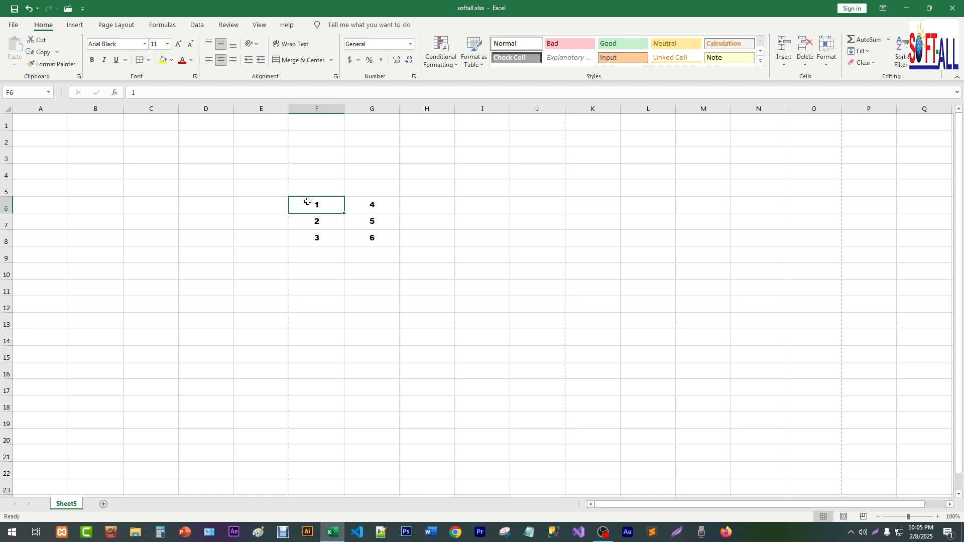
drag(308, 201, 368, 233)
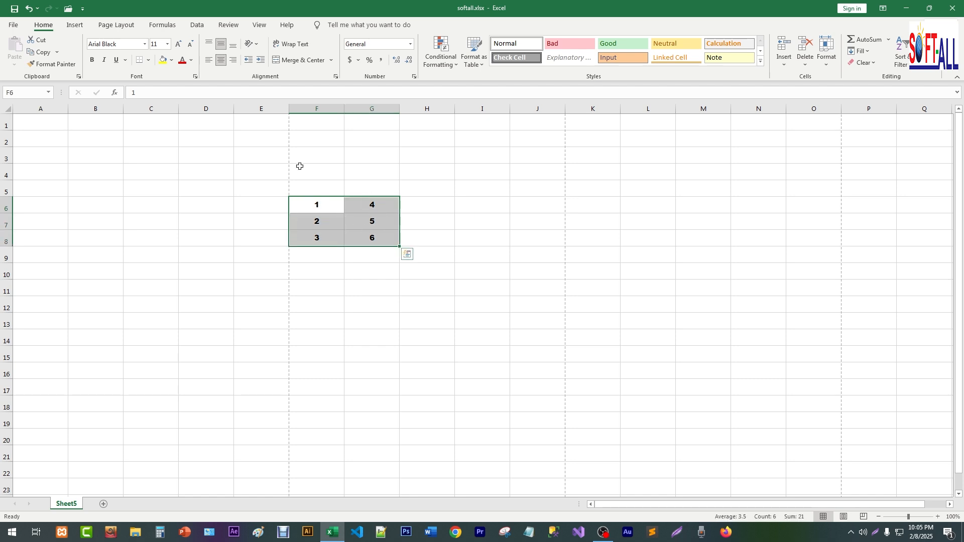
click(459, 200)
Select the range F6:G8 and enter 25, 26 and 45 down its first column
drag(297, 202, 381, 240)
text(25)
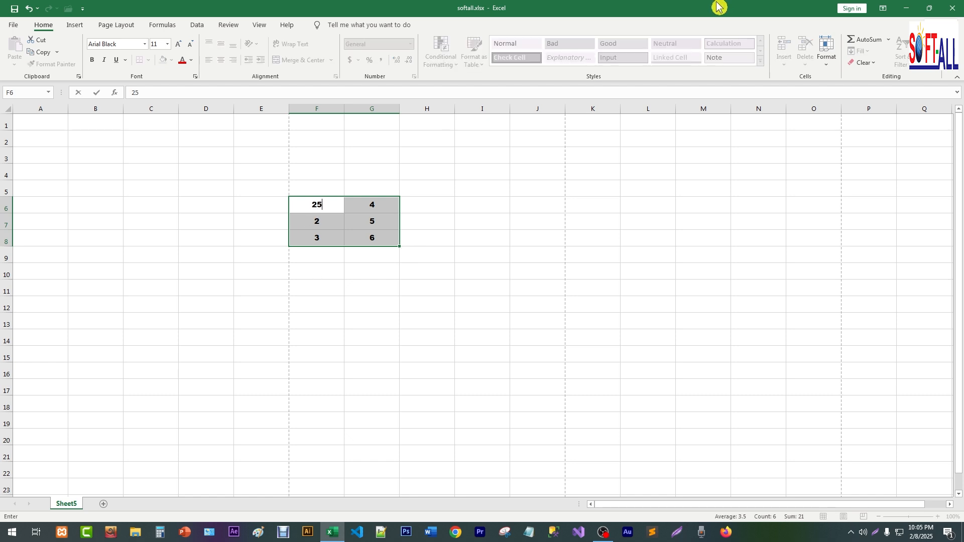
key(Return)
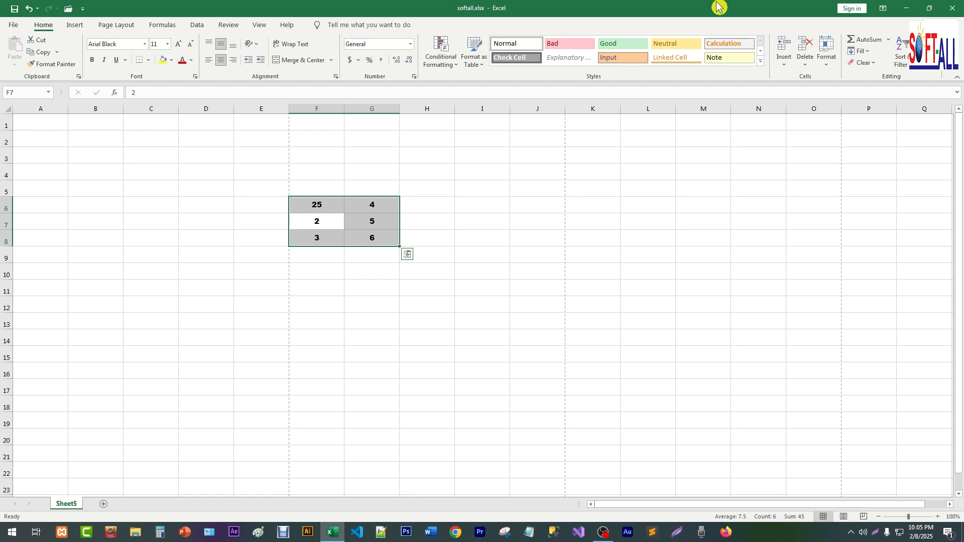
text(26)
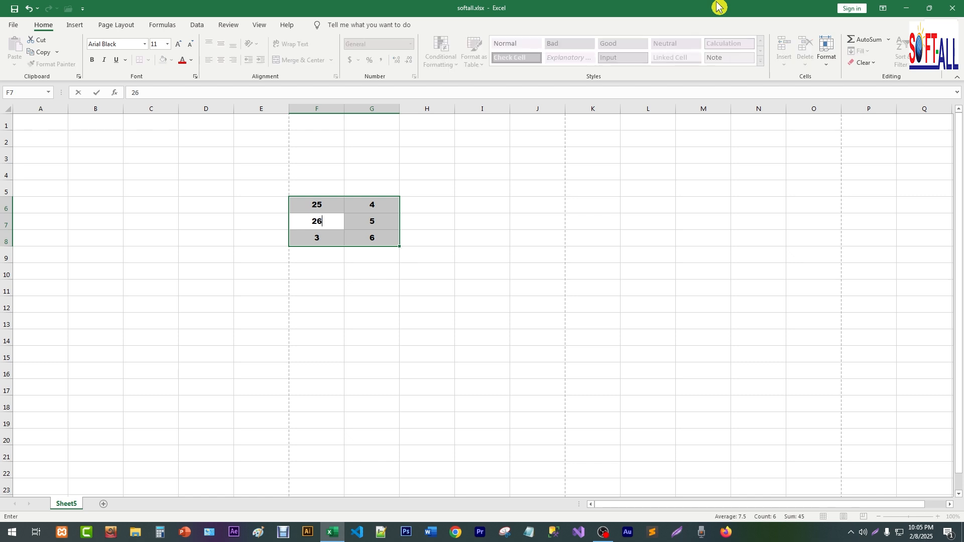
key(Return)
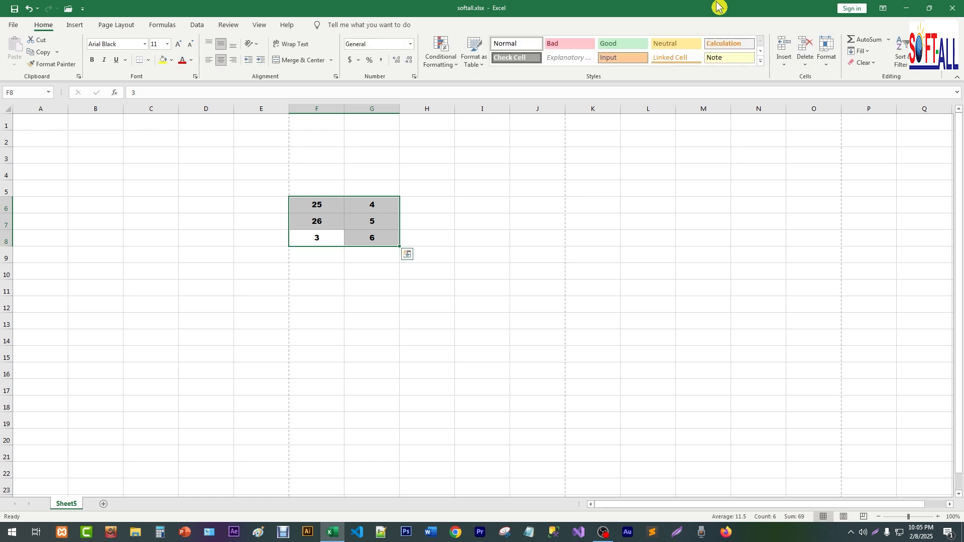
text(45)
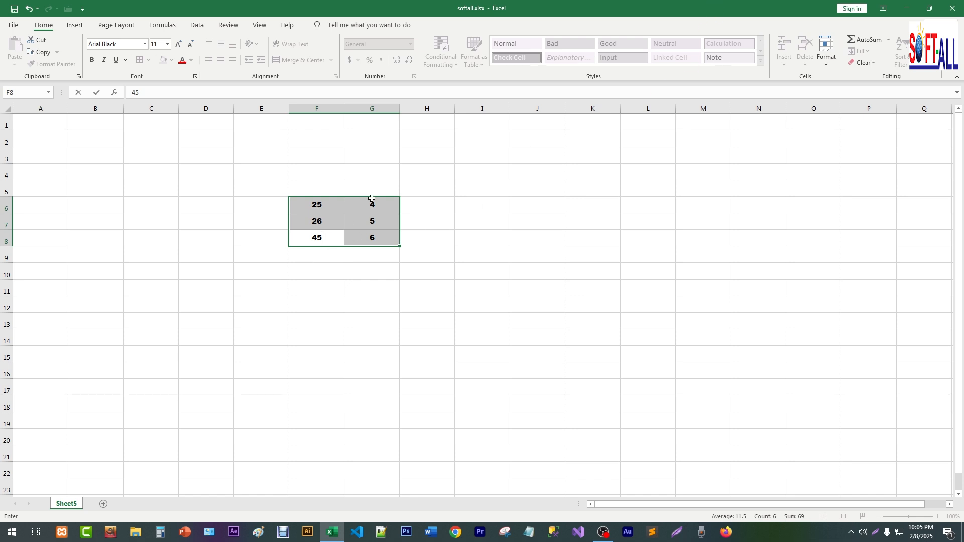
key(Return)
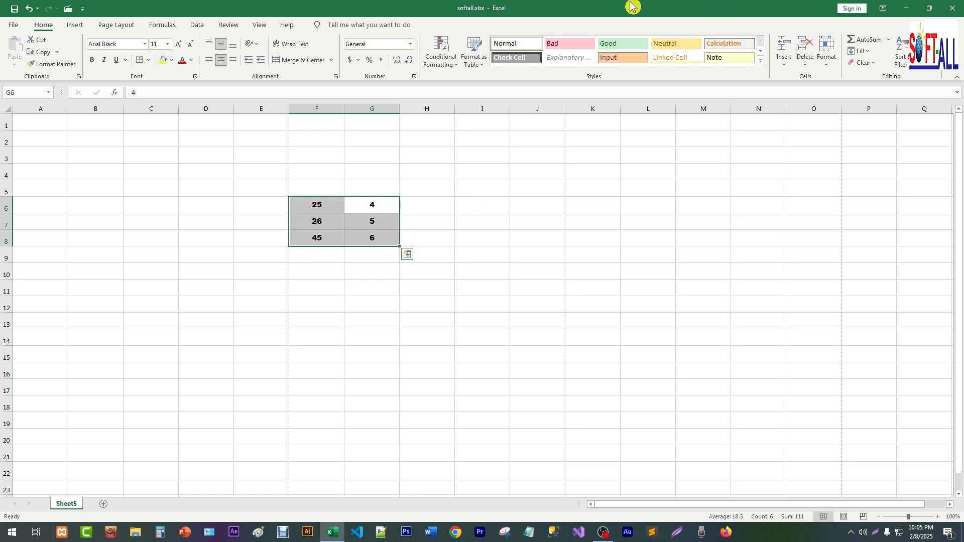
Continue within the selected range by entering 35, 22 and 56 down cells G6:G8
text(35)
key(Return)
text(22)
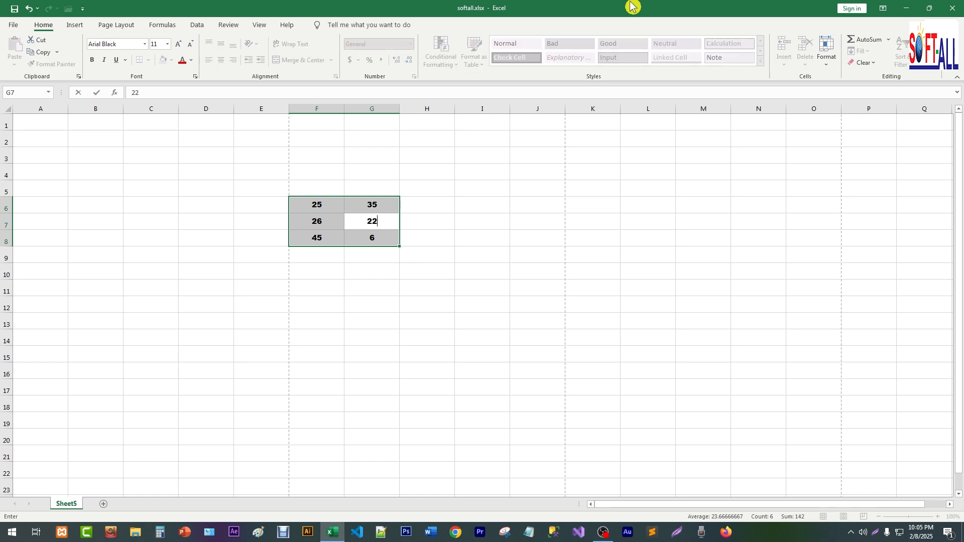
key(Return)
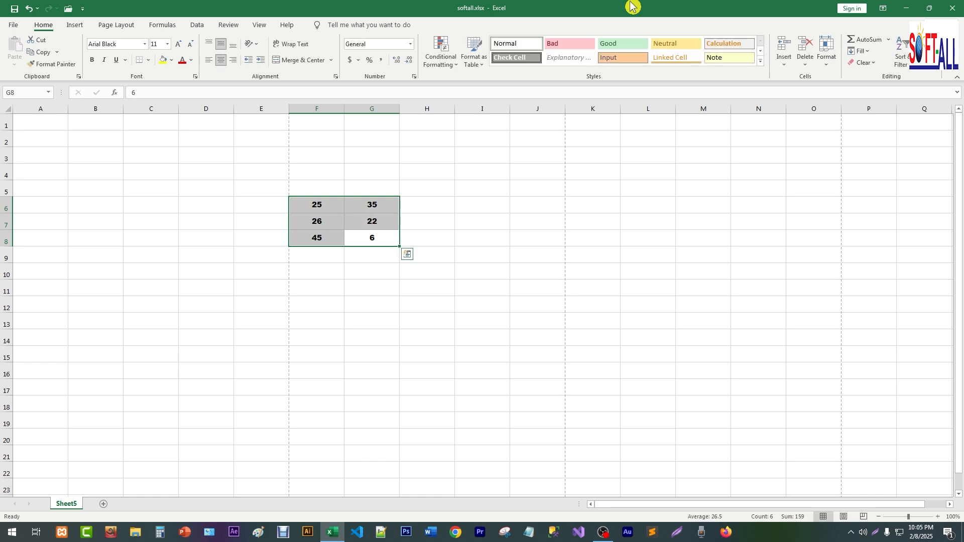
text(56)
key(Return)
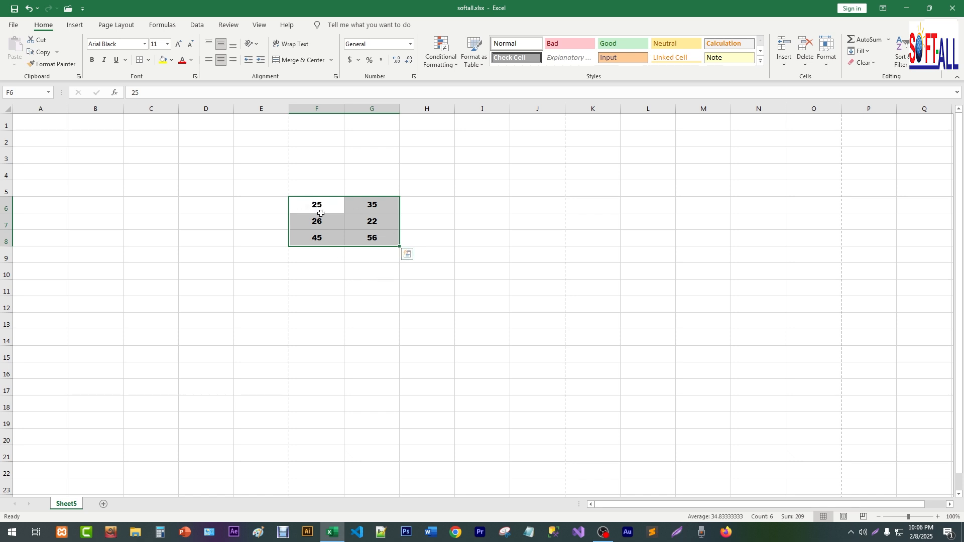
Name the selected range F6:G8 numberList
drag(309, 203, 391, 242)
drag(308, 204, 375, 244)
text(numberList)
key(Return)
Compare the references of single cells such as F6 and G6 with the name of the whole range F6:G8
click(164, 209)
drag(238, 212, 265, 281)
click(337, 284)
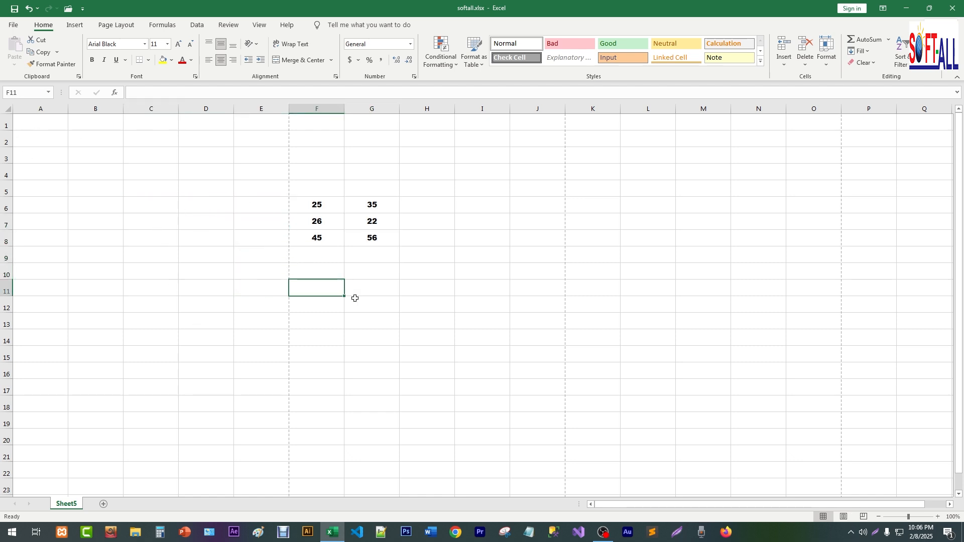
click(312, 206)
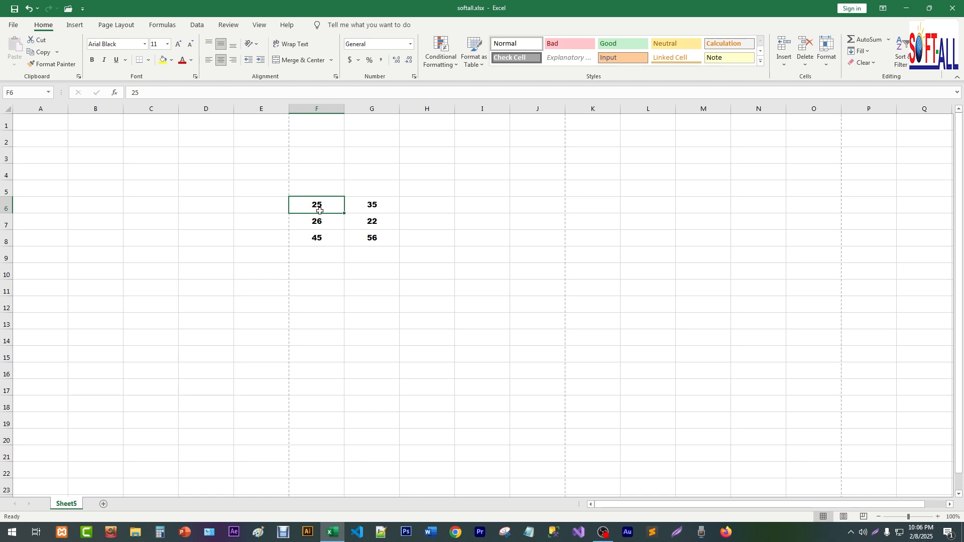
click(361, 207)
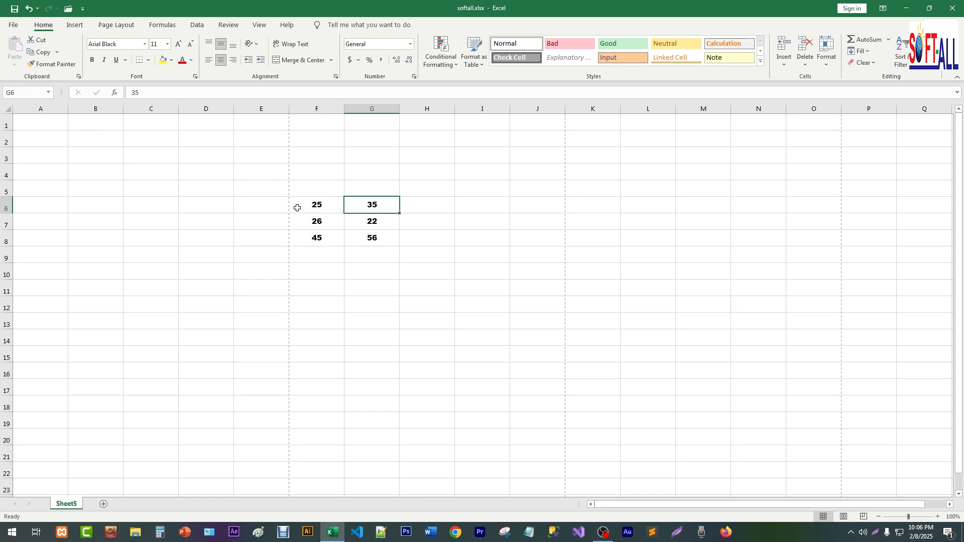
drag(305, 205, 371, 238)
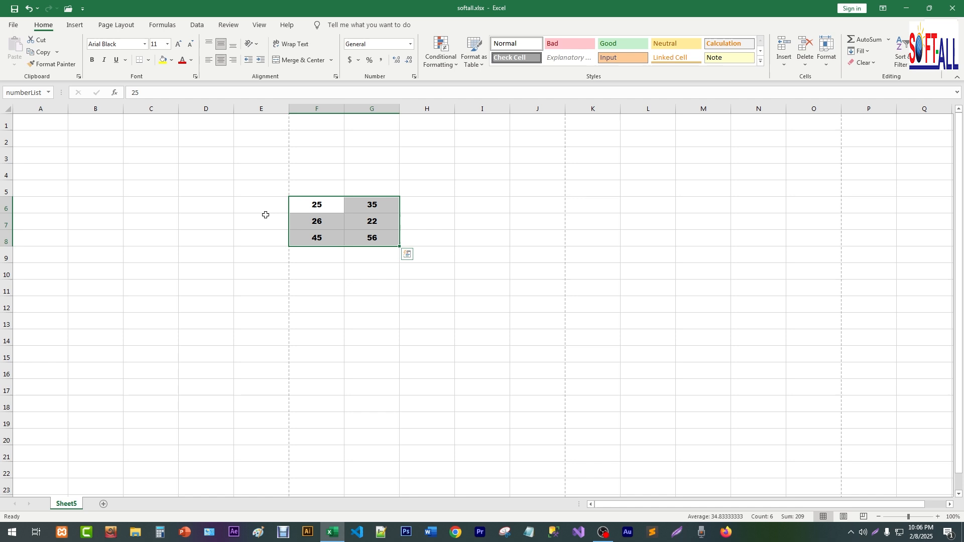
click(29, 96)
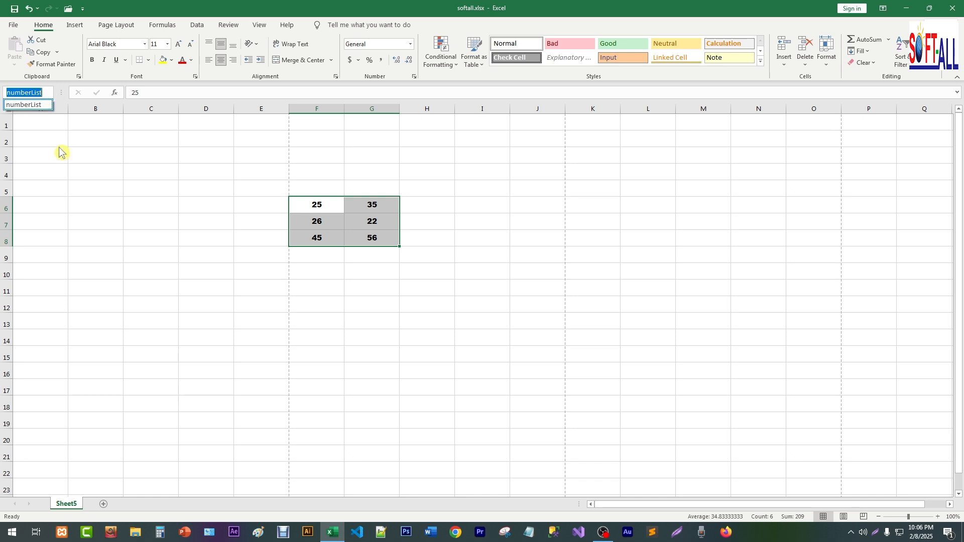
click(236, 251)
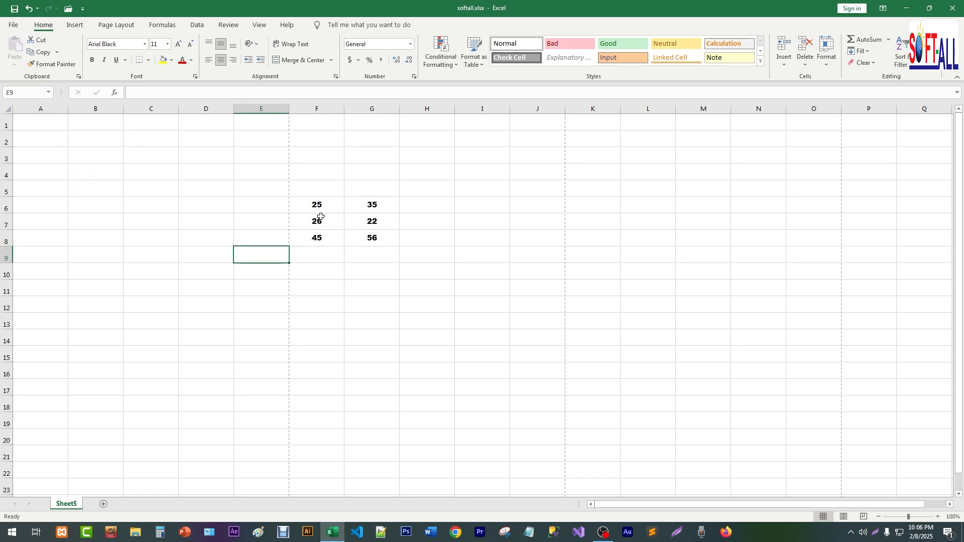
Clear the numbers in the numberList range F6:G8 and undo the deletion
drag(317, 207, 374, 241)
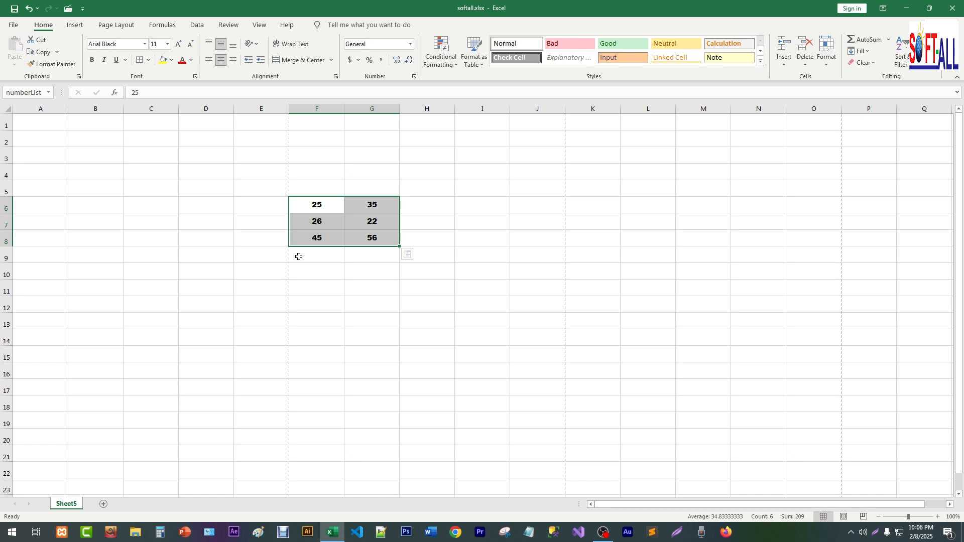
key(Delete)
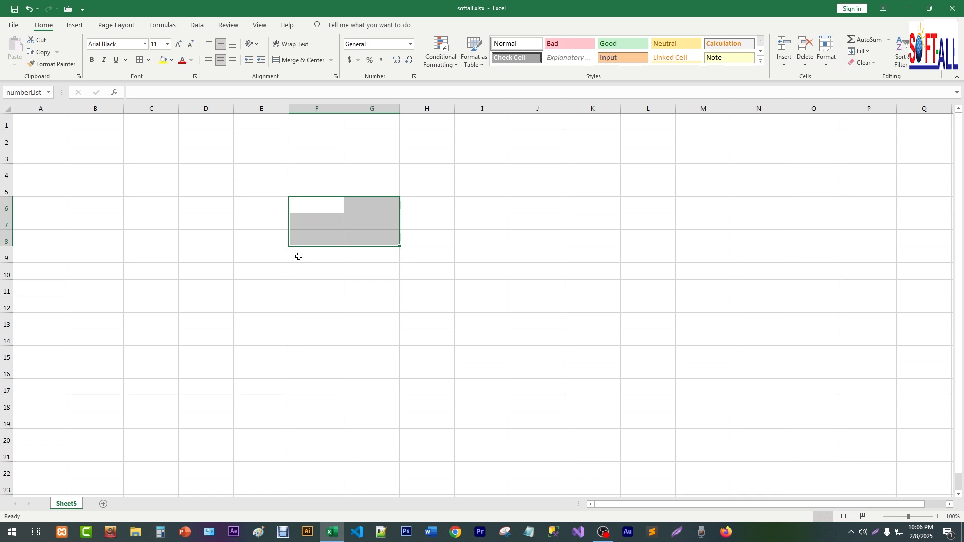
key(ctrl+z)
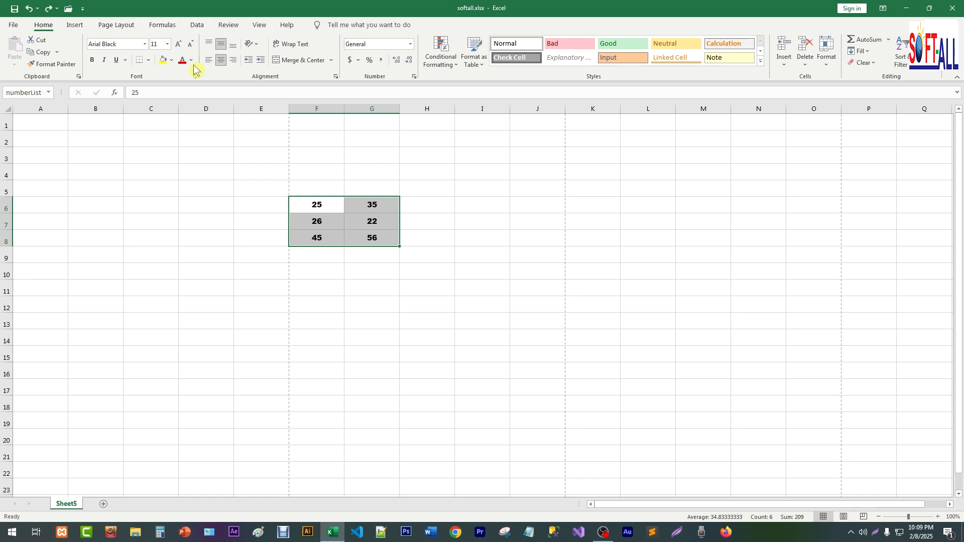
Delete the defined name numberList from the workbook's names
click(159, 27)
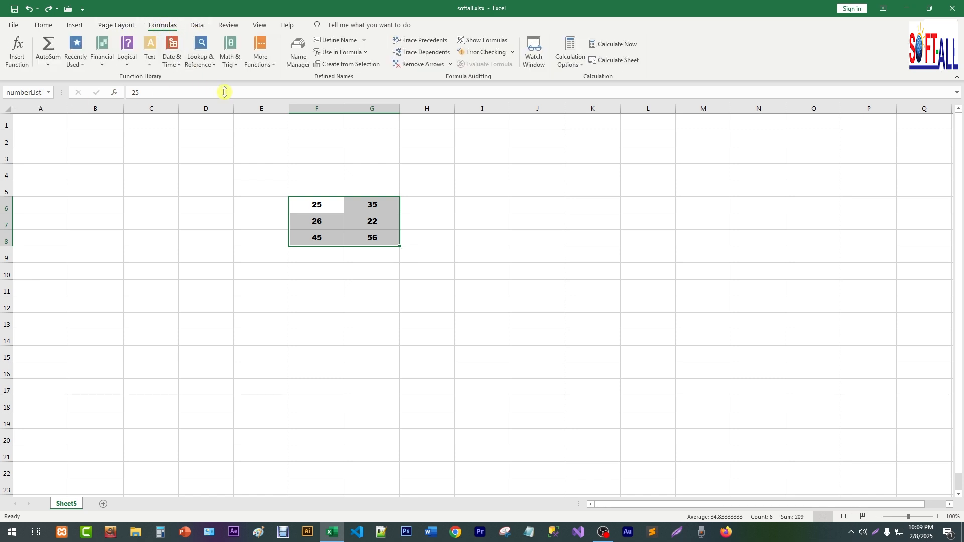
click(298, 60)
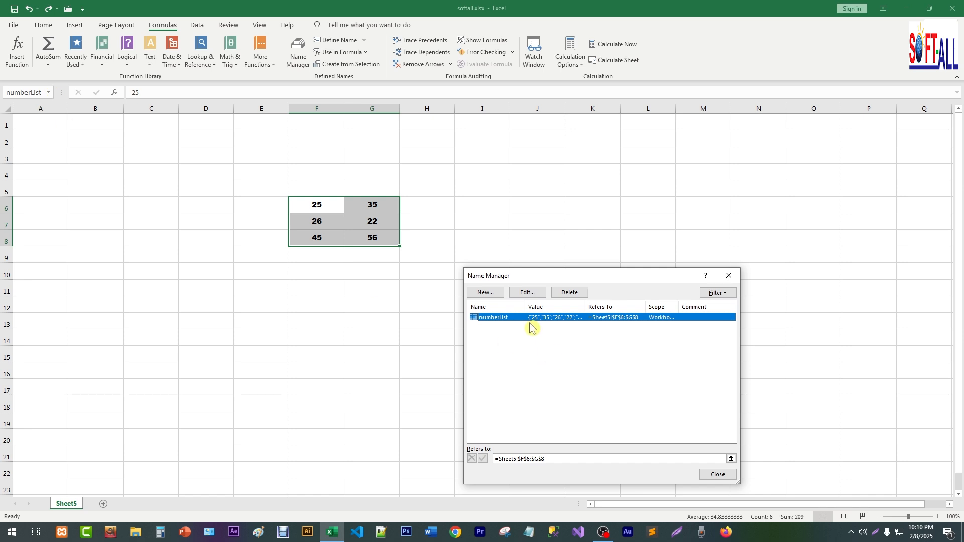
click(580, 291)
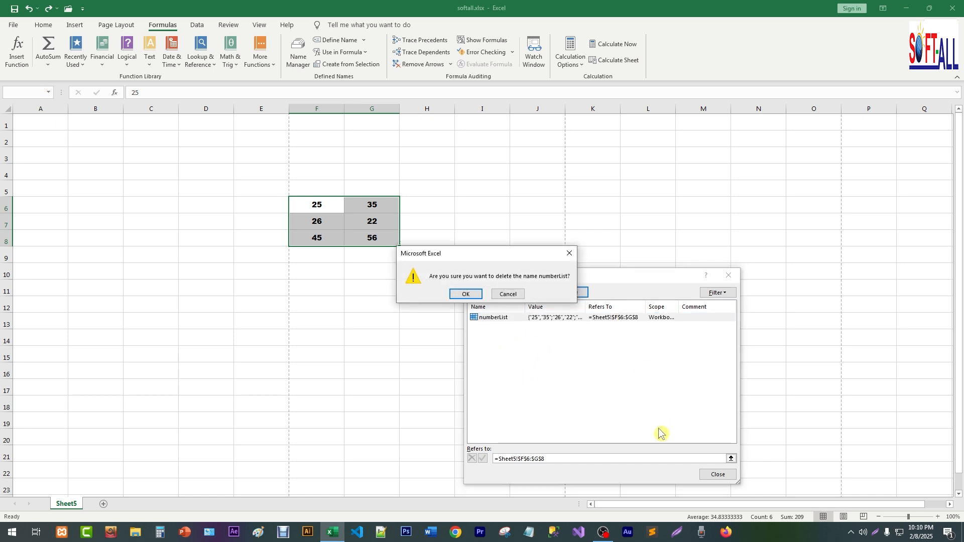
click(471, 294)
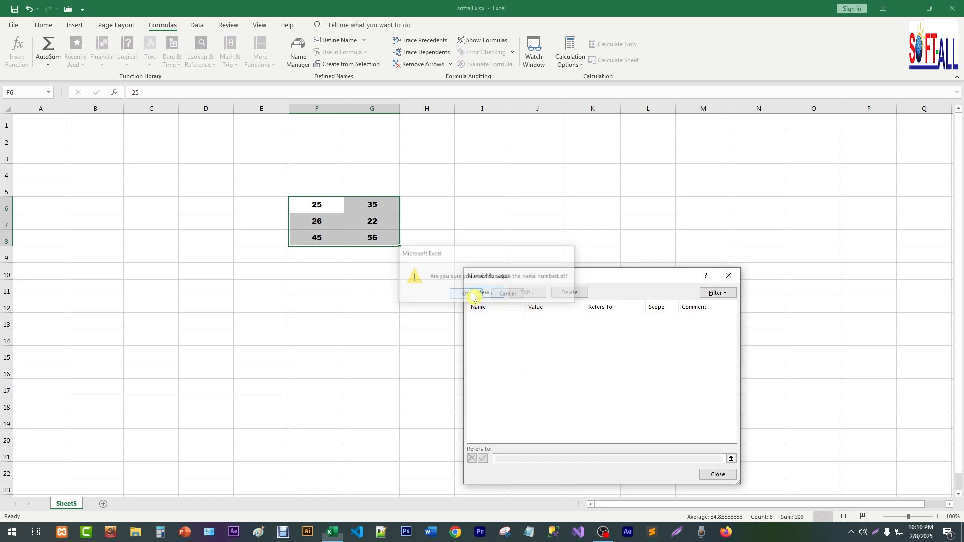
click(719, 475)
Check the references of the range F6:G8 and the single cells F6 and G6 without the numberList name
click(302, 222)
drag(307, 206, 370, 237)
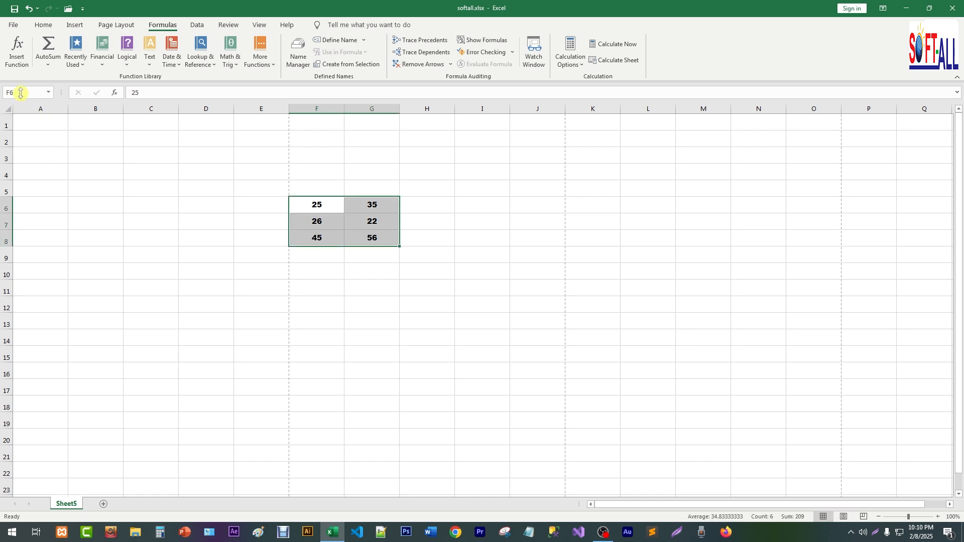
click(322, 288)
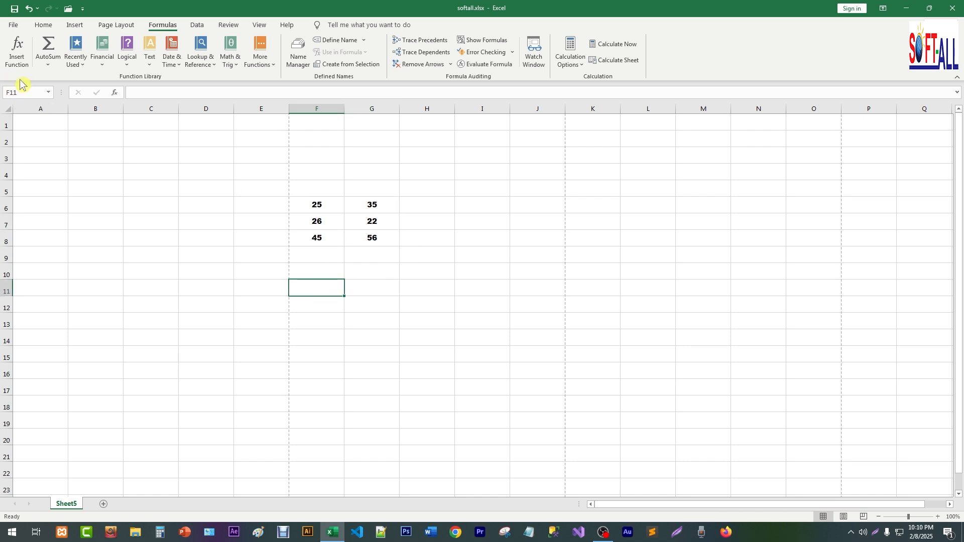
drag(309, 204, 385, 237)
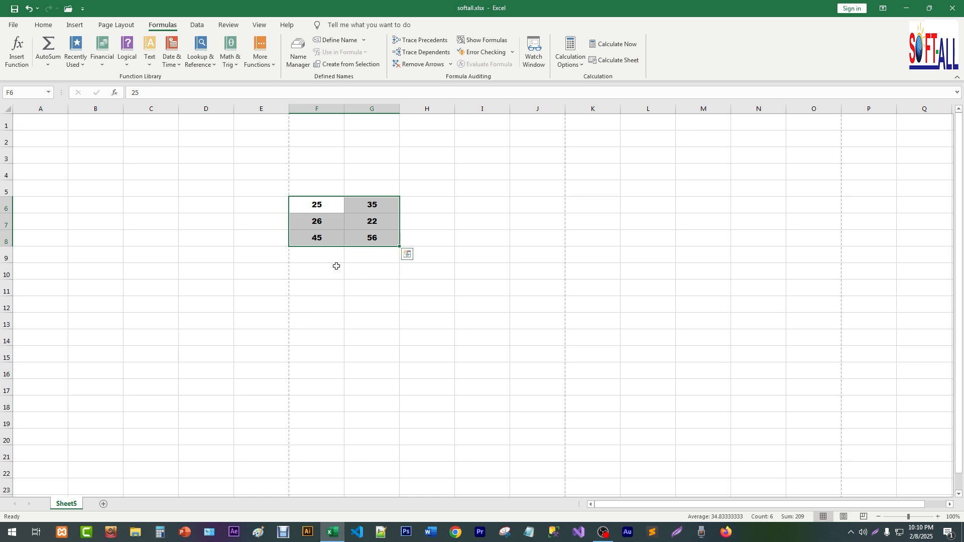
click(319, 256)
click(300, 204)
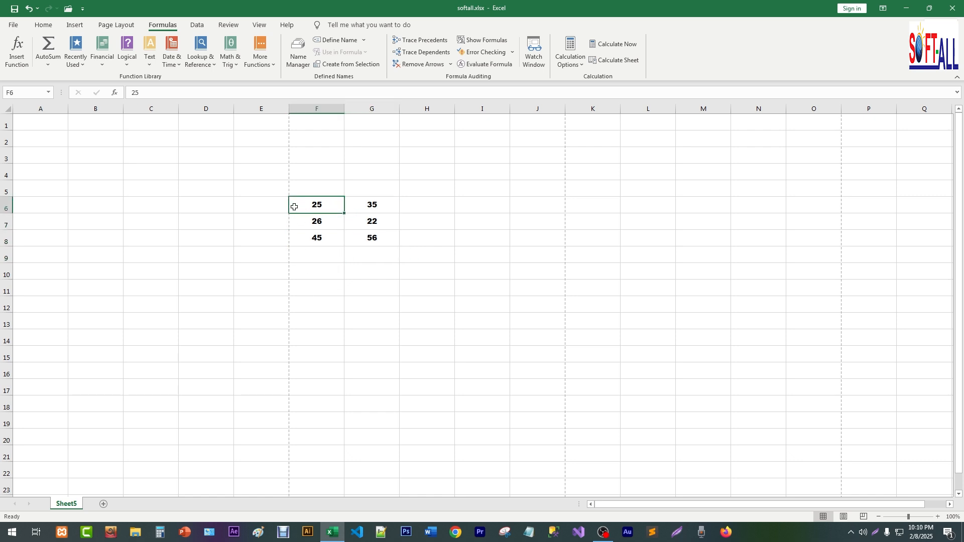
click(377, 205)
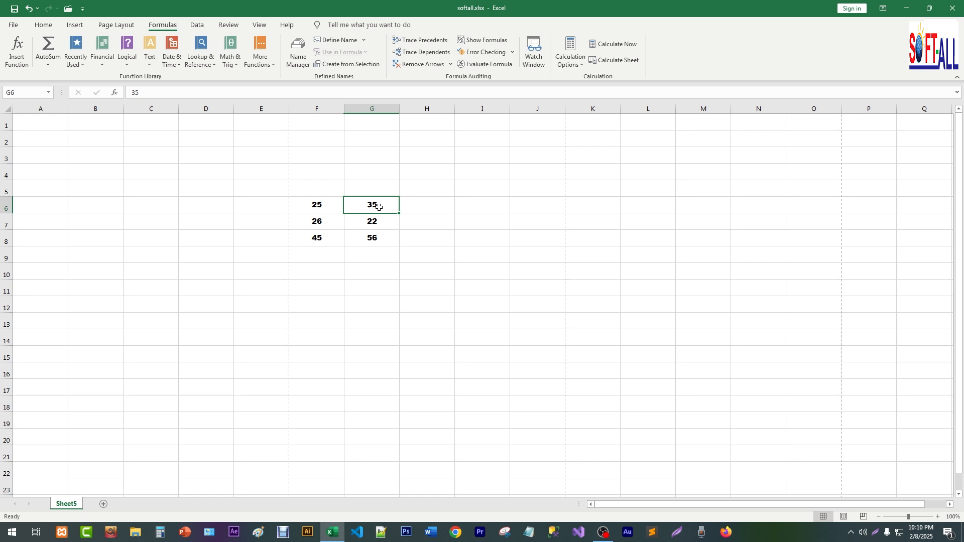
click(314, 204)
Enter the text SoftAll in cell F10 and compare its content with the numbers in F6:F8
click(331, 275)
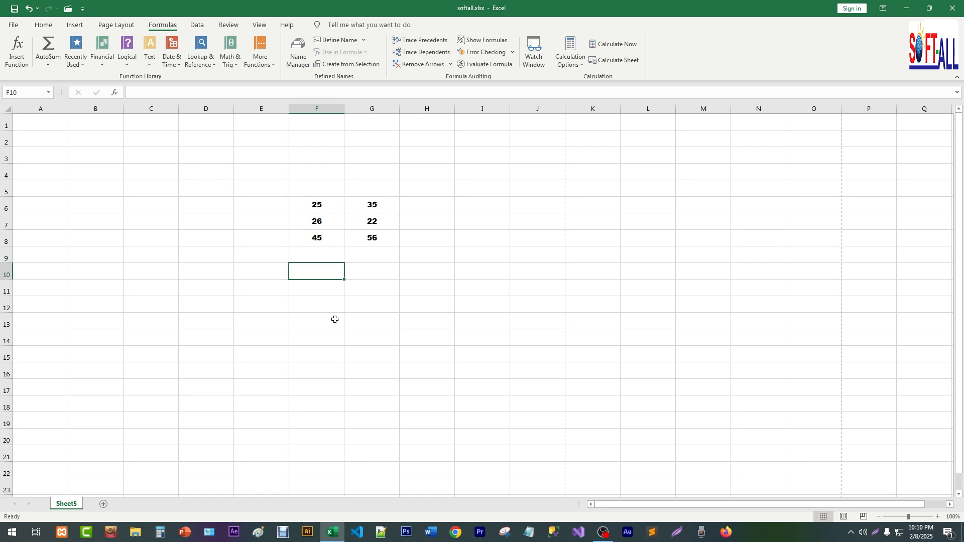
text(Soft)
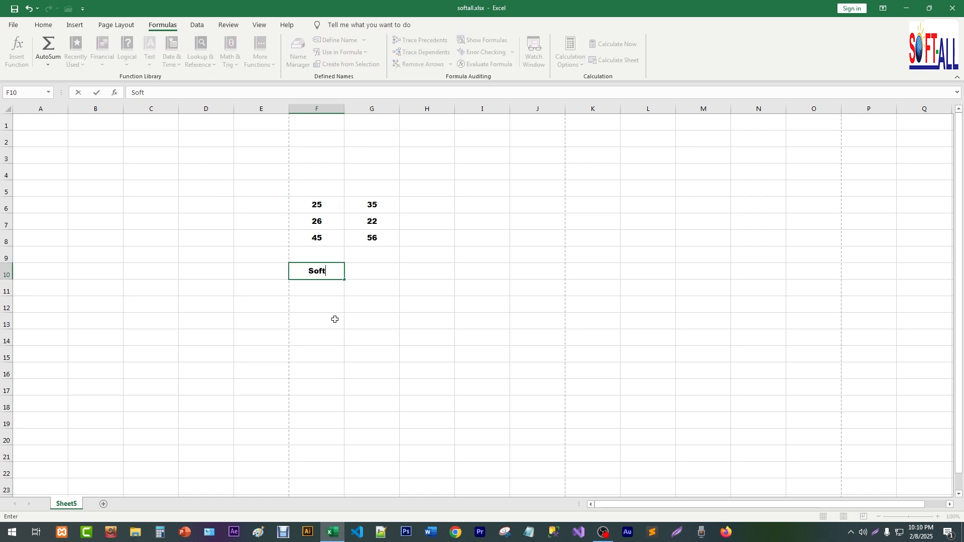
text(All)
click(324, 308)
click(319, 273)
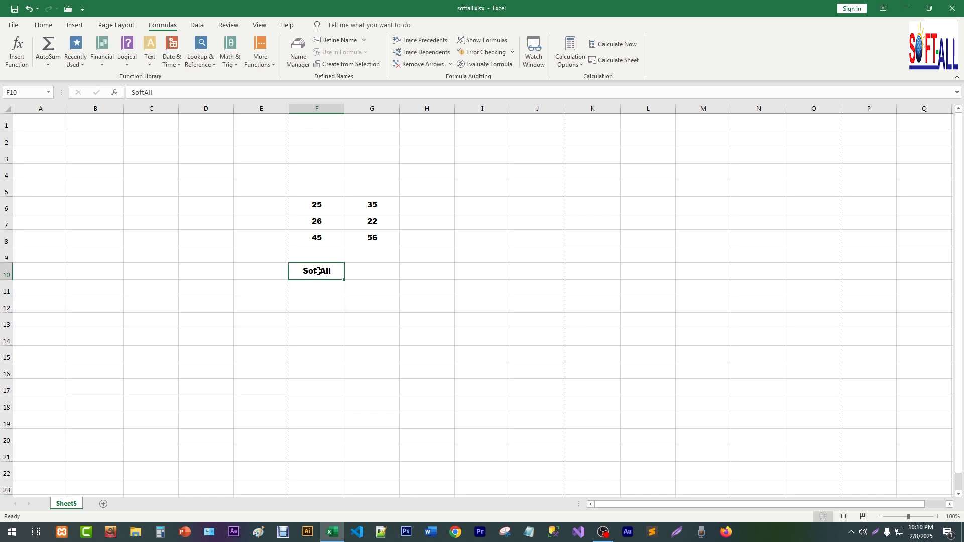
click(325, 209)
click(328, 222)
click(326, 240)
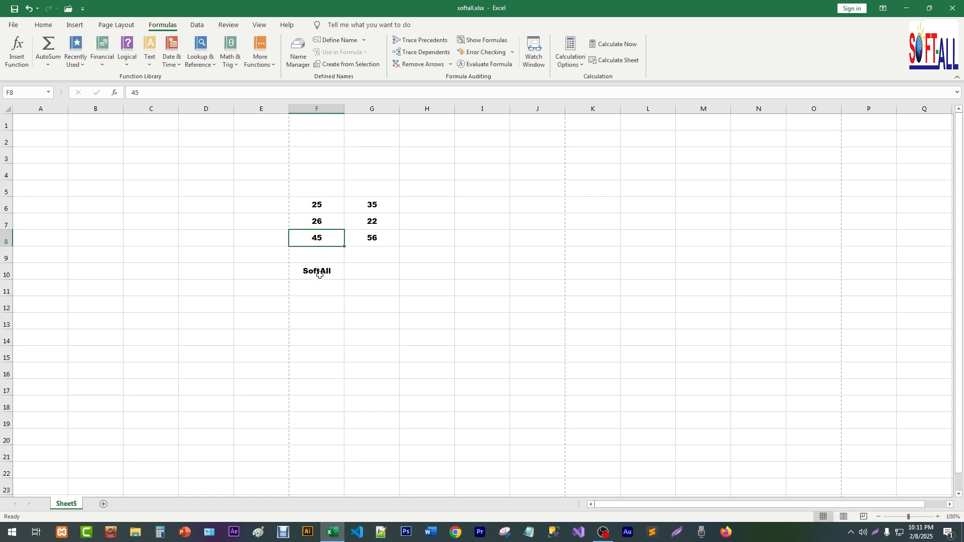
click(322, 274)
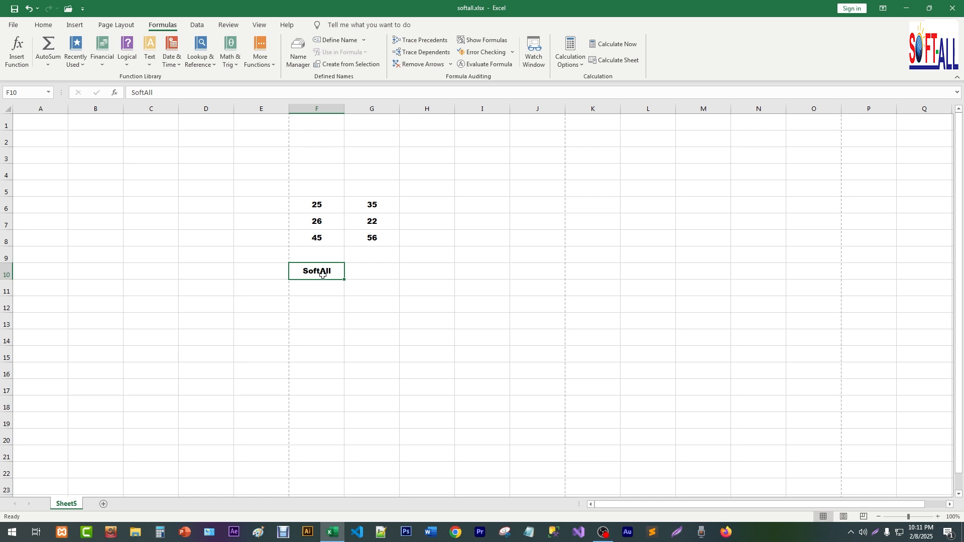
Replace the numbers in cells F6:F8 with 23, 1 and 4
click(325, 208)
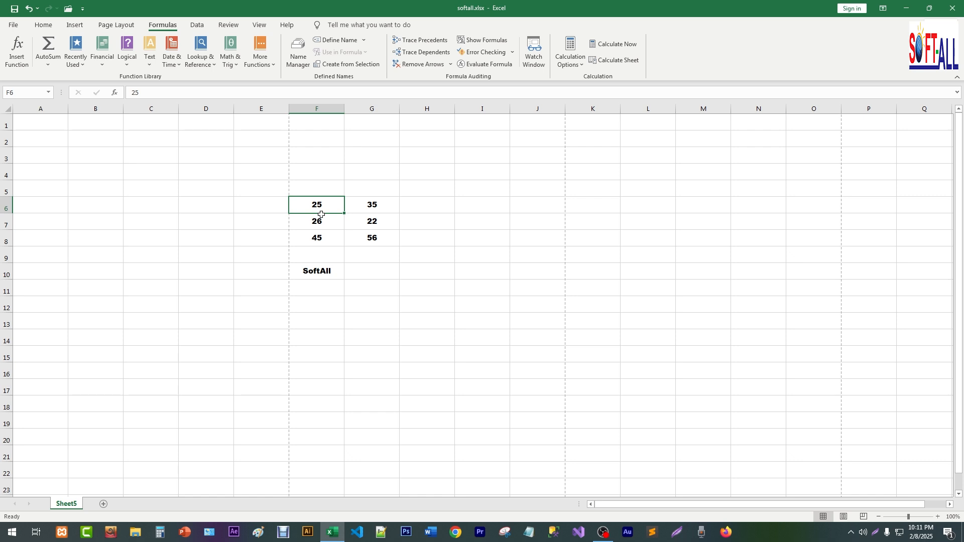
text(23)
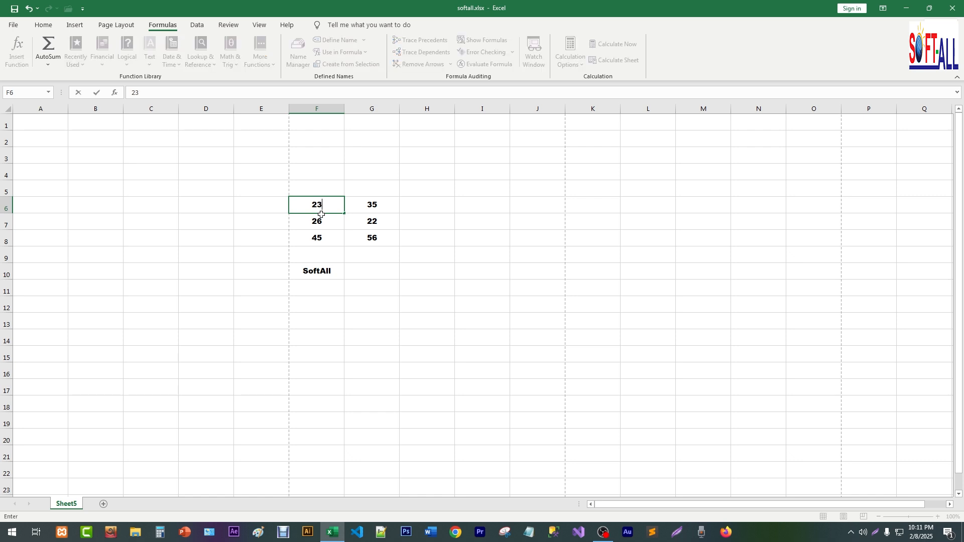
click(320, 222)
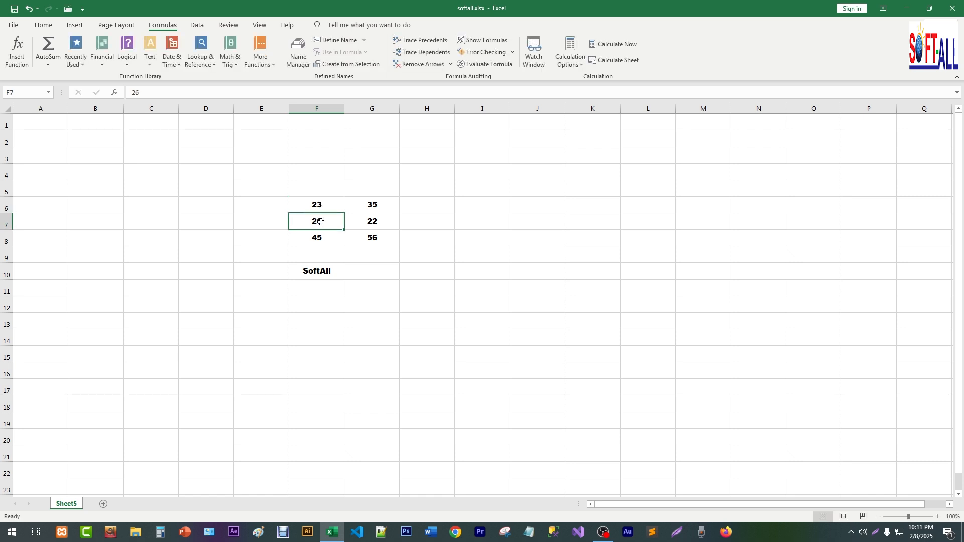
key(BackSpace)
text(1)
key(Return)
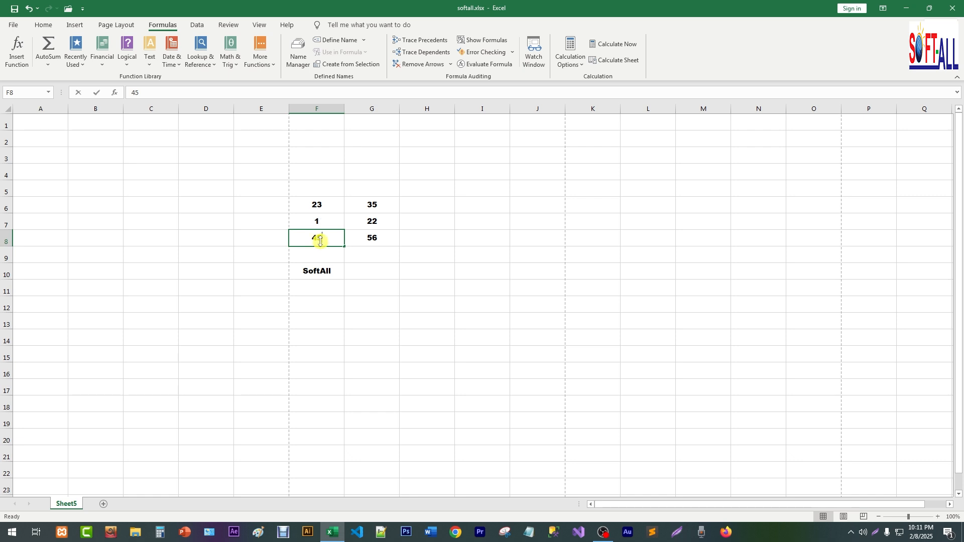
key(BackSpace)
text(4)
key(Return)
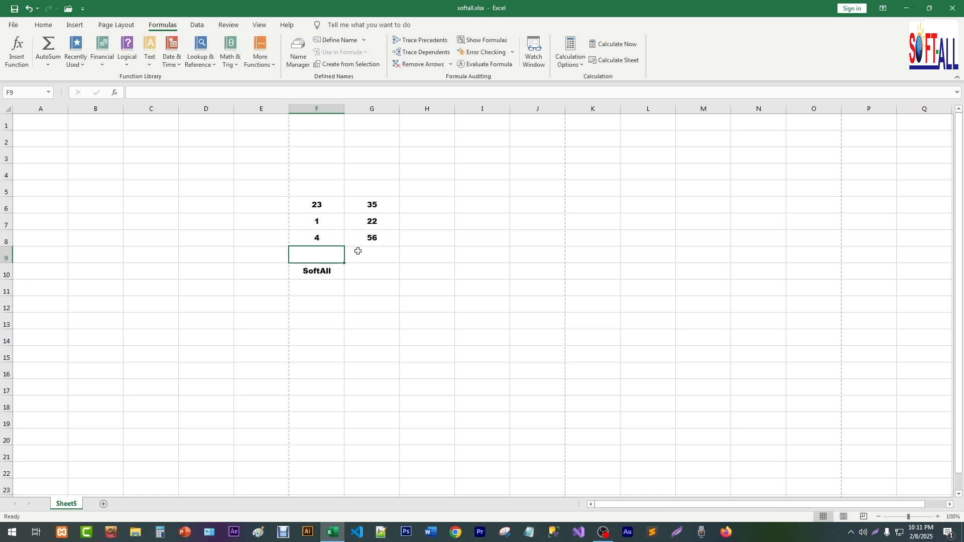
Edit the content of cell G6 by appending a 6, making it 356
click(377, 204)
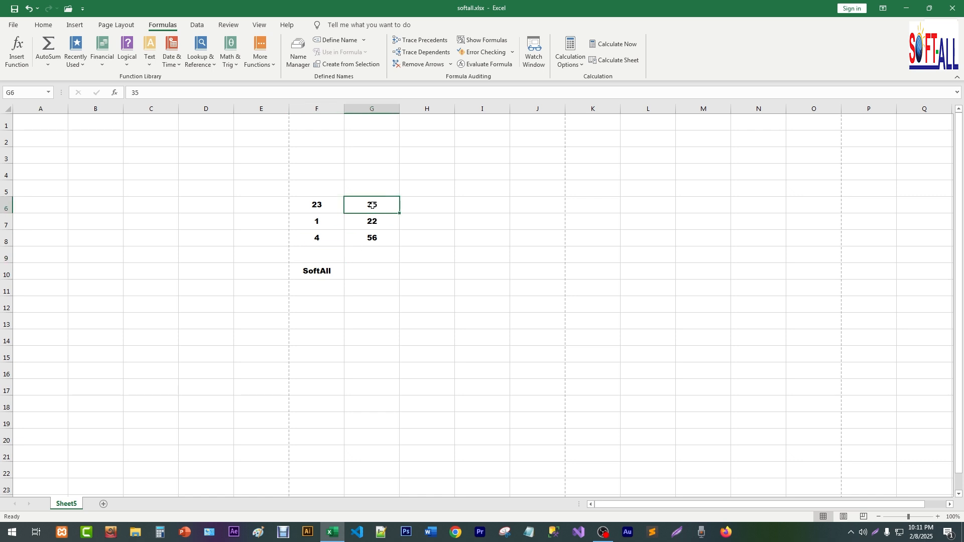
key(F2)
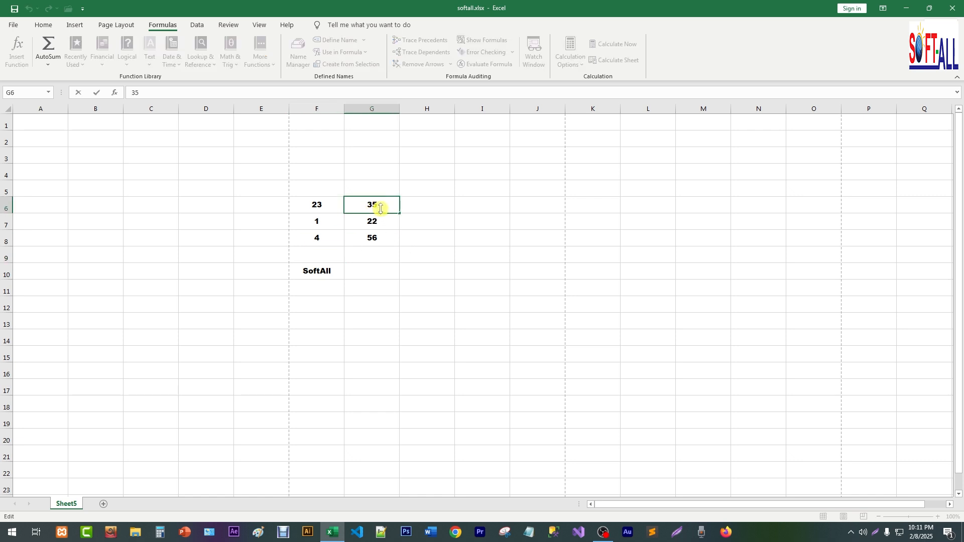
text(6)
click(398, 284)
Overwrite the whole content of cell G6 with 6 and undo the replacement
click(376, 210)
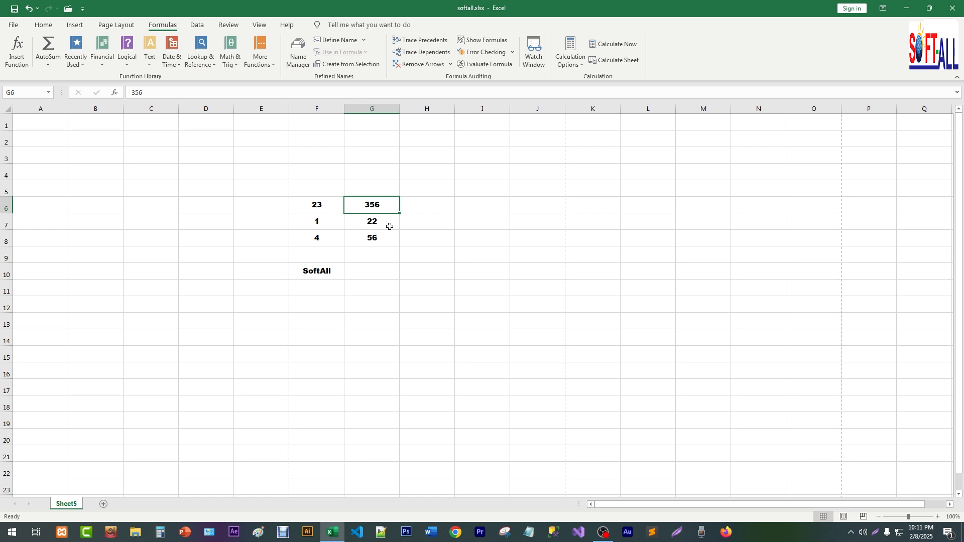
text(6)
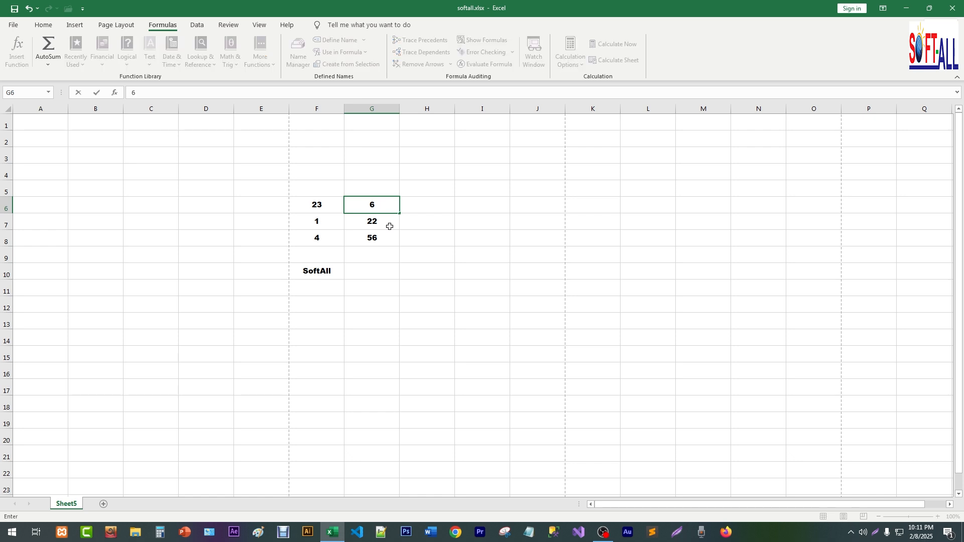
click(390, 227)
click(372, 209)
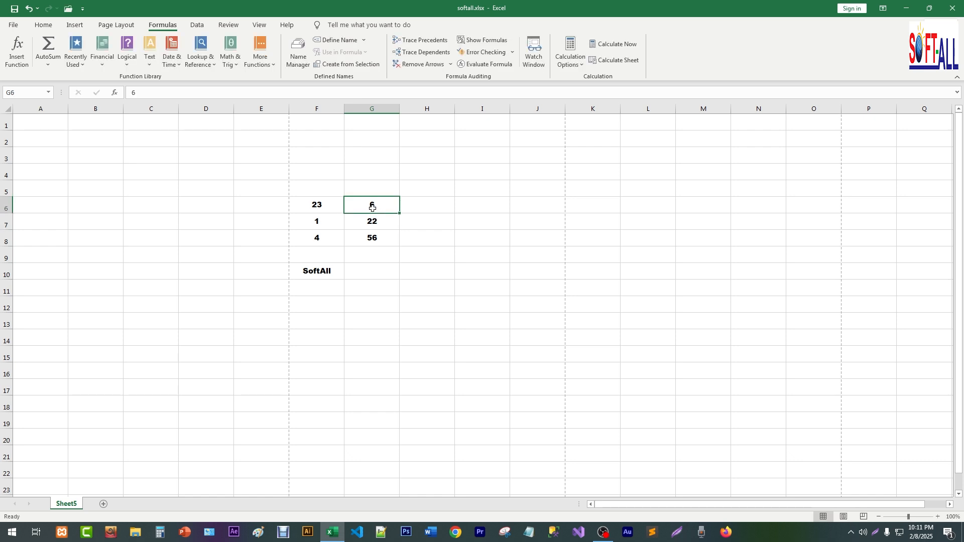
key(ctrl+z)
Edit the number in cell G6 by removing its final digit, leaving 35
double_click(372, 206)
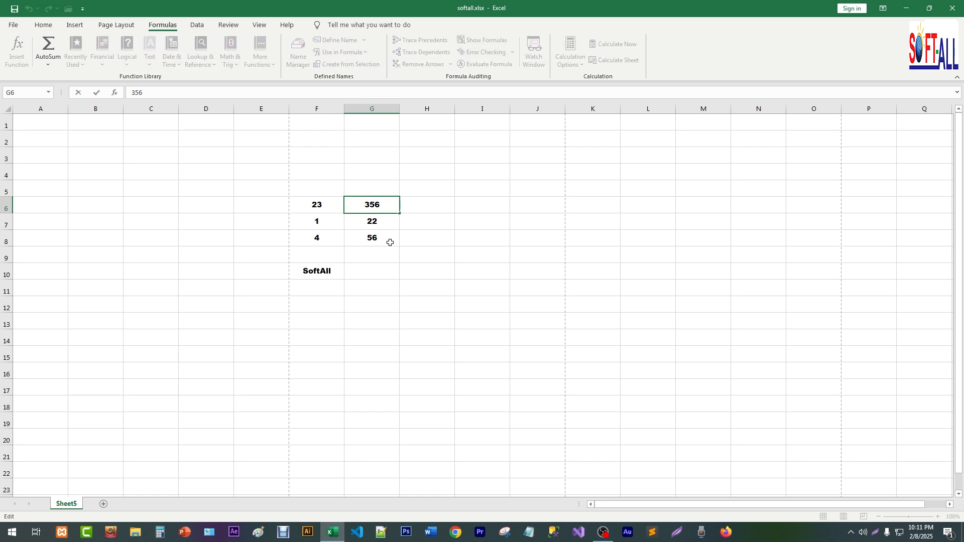
key(Delete)
click(378, 266)
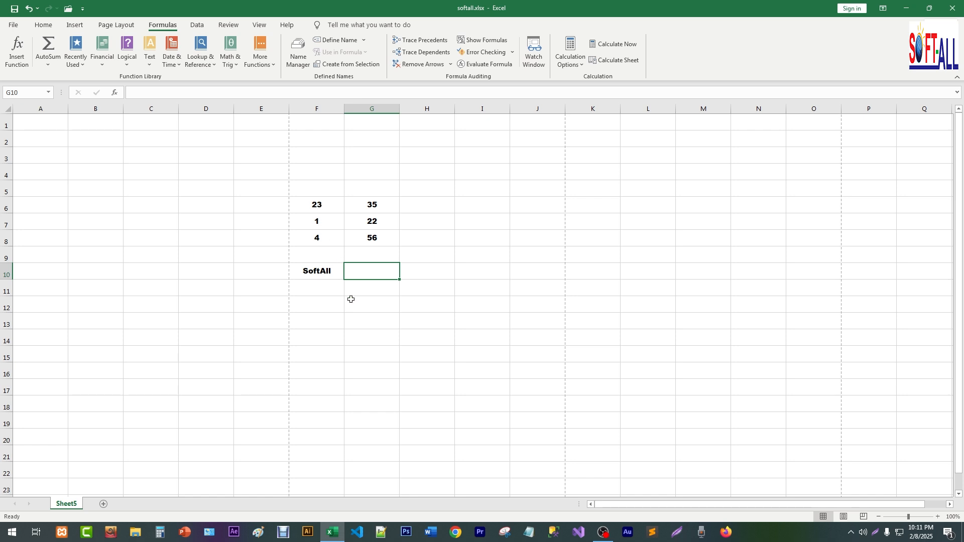
Select the text cell F10, the number cell F6 and the range F6:F8 one after another
click(326, 309)
click(315, 273)
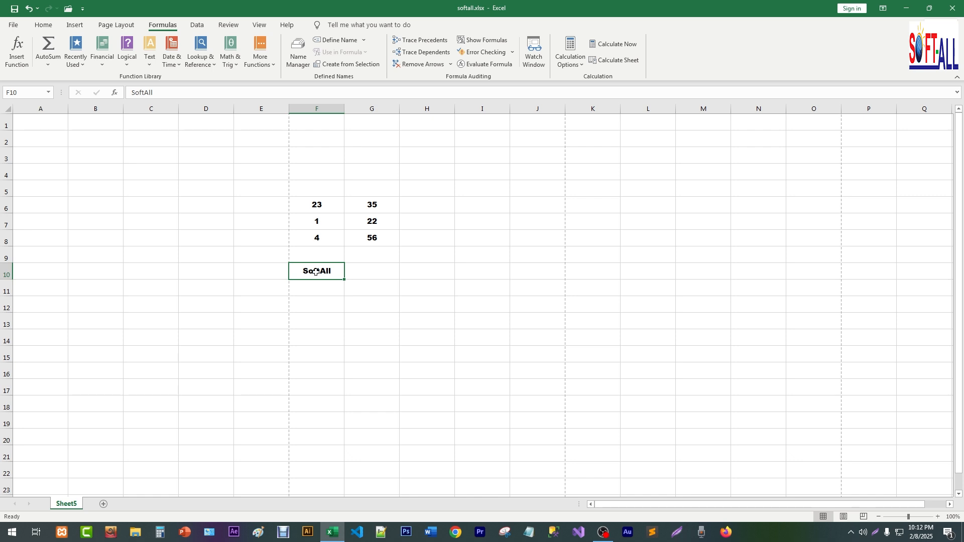
mouse_move(316, 272)
mouse_down()
mouse_move(334, 194)
mouse_move(416, 209)
mouse_move(349, 267)
mouse_move(319, 340)
mouse_move(321, 387)
mouse_move(340, 184)
mouse_move(323, 357)
mouse_move(441, 340)
mouse_move(172, 344)
mouse_move(140, 230)
mouse_move(156, 179)
mouse_move(379, 246)
mouse_move(431, 360)
mouse_move(553, 435)
mouse_move(397, 284)
mouse_move(326, 271)
mouse_up()
click(314, 205)
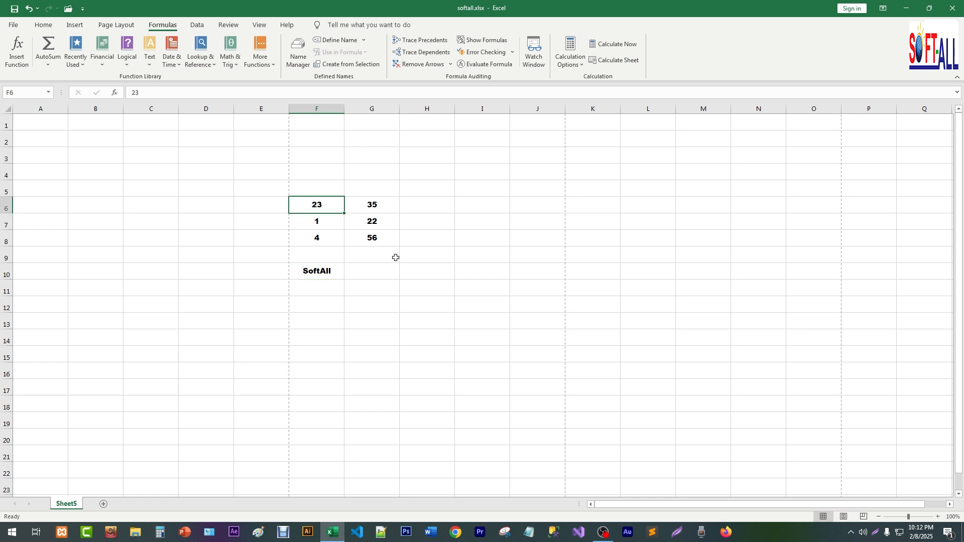
drag(317, 204, 327, 244)
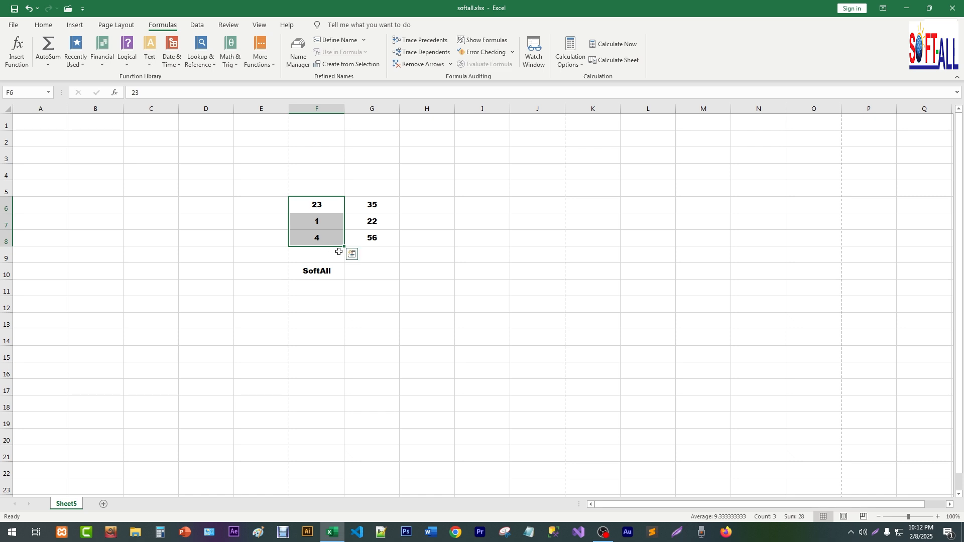
click(370, 254)
Move the SoftAll text from cell F10 to cell I10
click(317, 273)
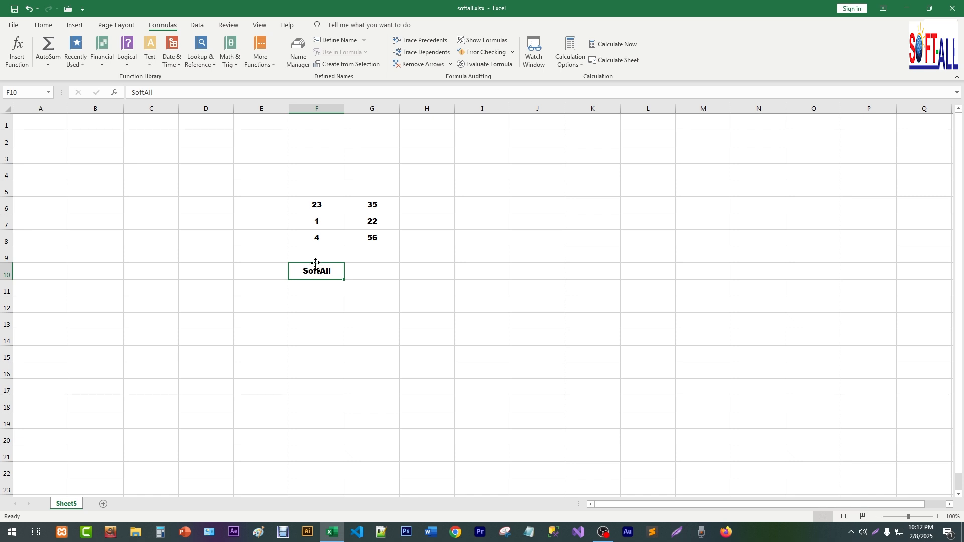
drag(315, 262, 469, 277)
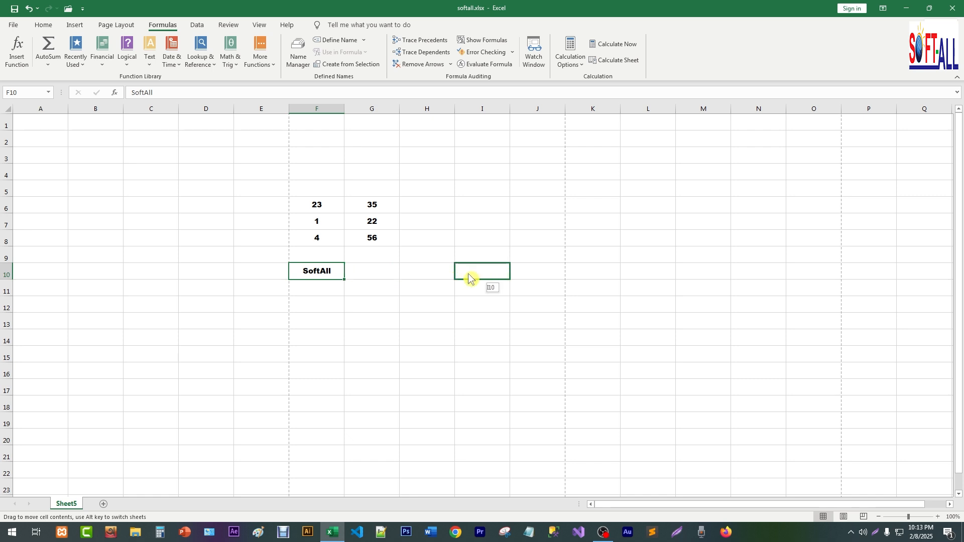
drag(469, 277, 469, 275)
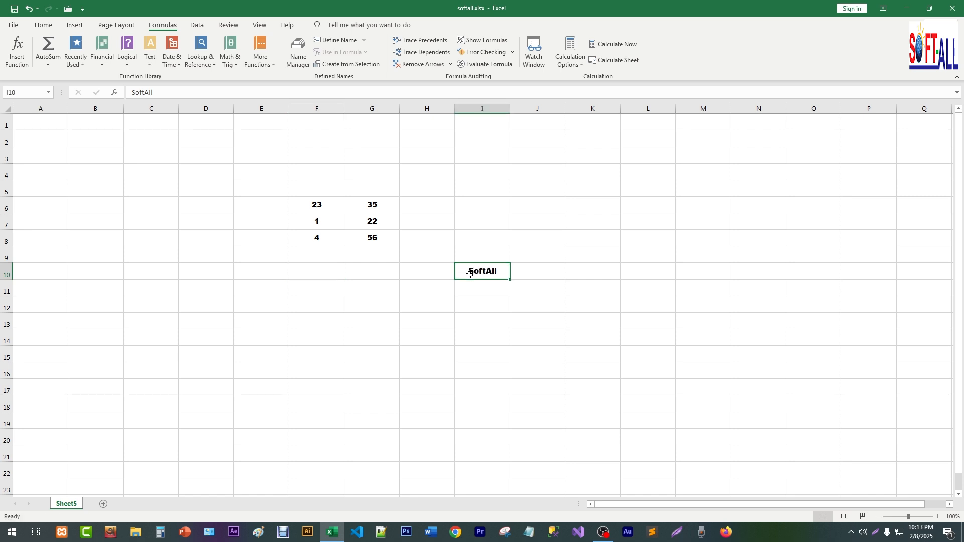
Move the block of numbers in F6:G8 to B5:C7 and select the SoftAll cell I10
drag(312, 204, 371, 240)
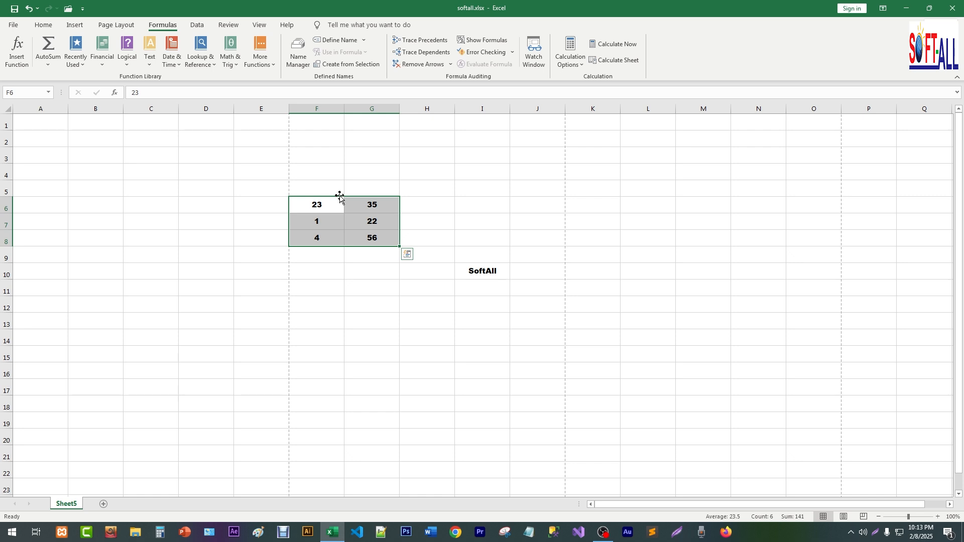
drag(340, 197, 76, 189)
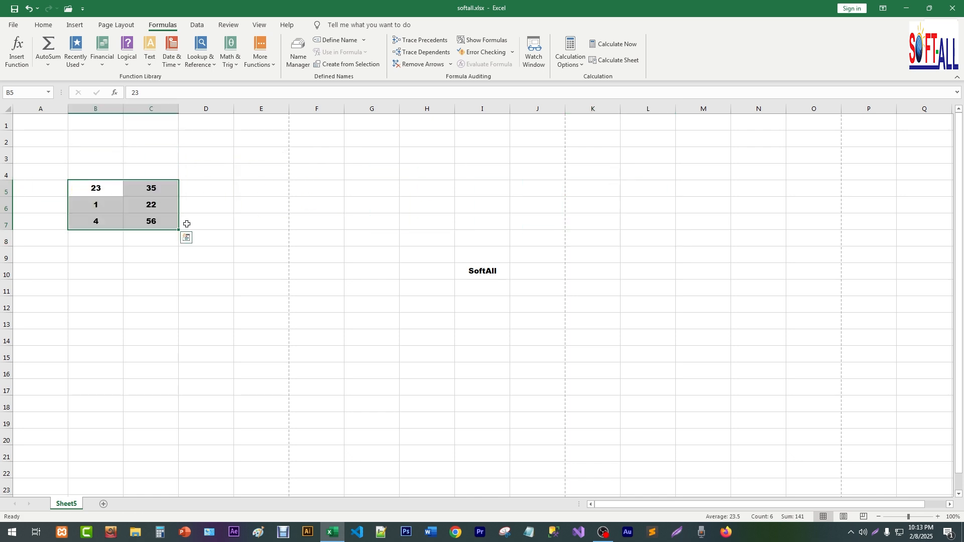
click(489, 274)
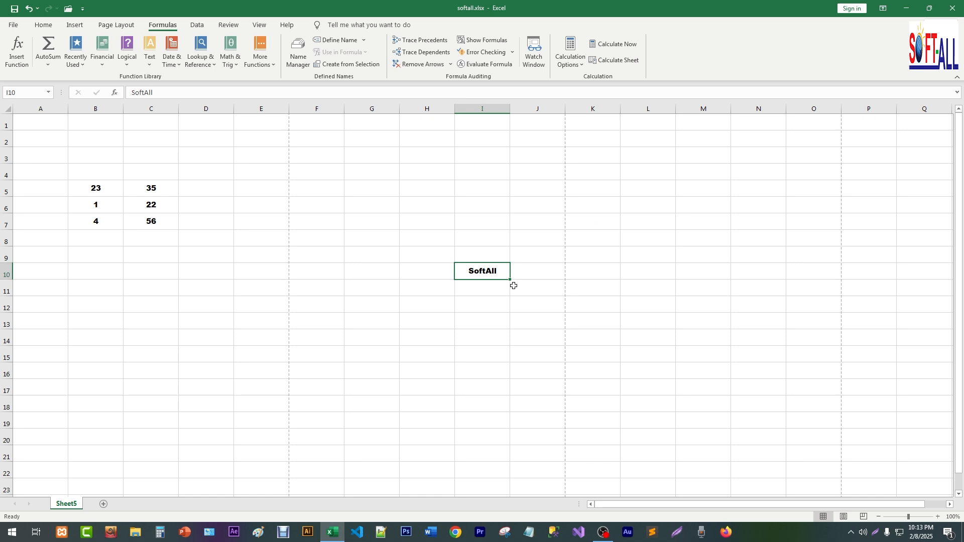
Move the SoftAll cell from I10 to D8
drag(479, 268, 513, 268)
click(482, 270)
mouse_move(476, 267)
mouse_down()
mouse_move(456, 213)
mouse_move(487, 283)
mouse_move(487, 270)
mouse_up()
drag(477, 262, 199, 244)
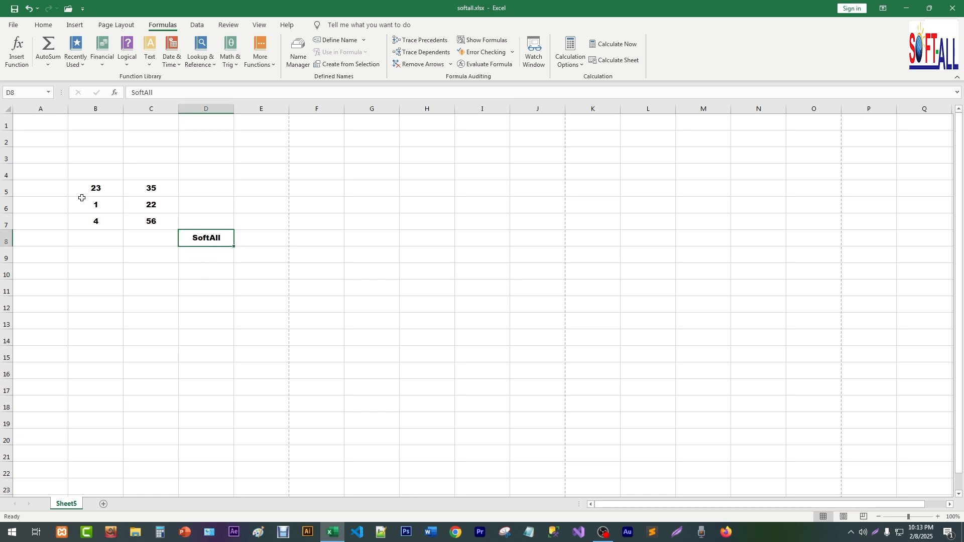
Move the cell range B5:E9 with the numbers and SoftAll so that it starts at G6
drag(79, 188, 244, 255)
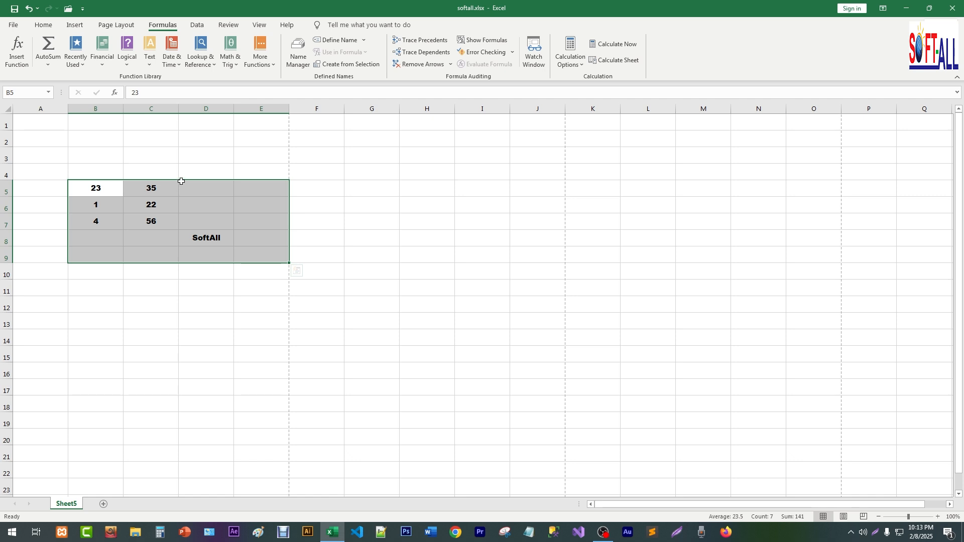
drag(181, 182, 471, 207)
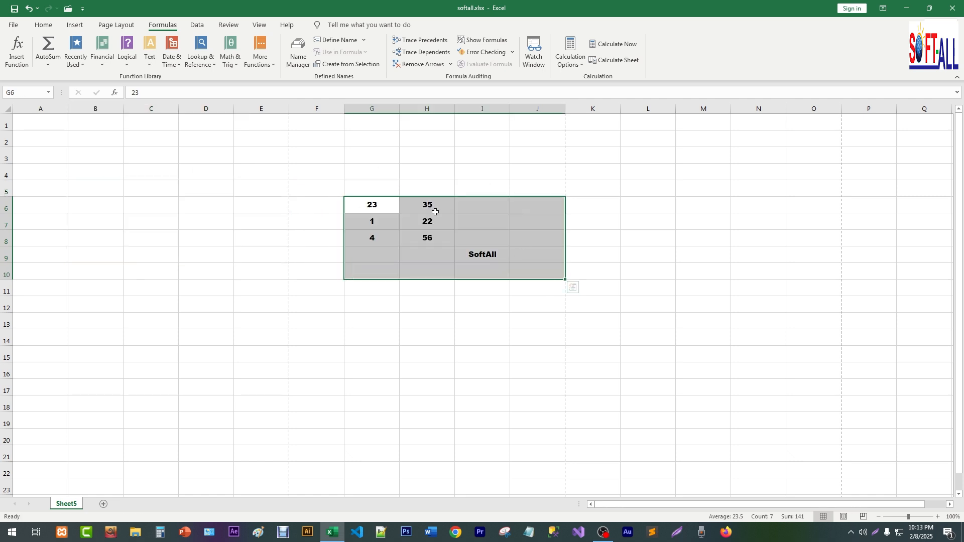
click(475, 326)
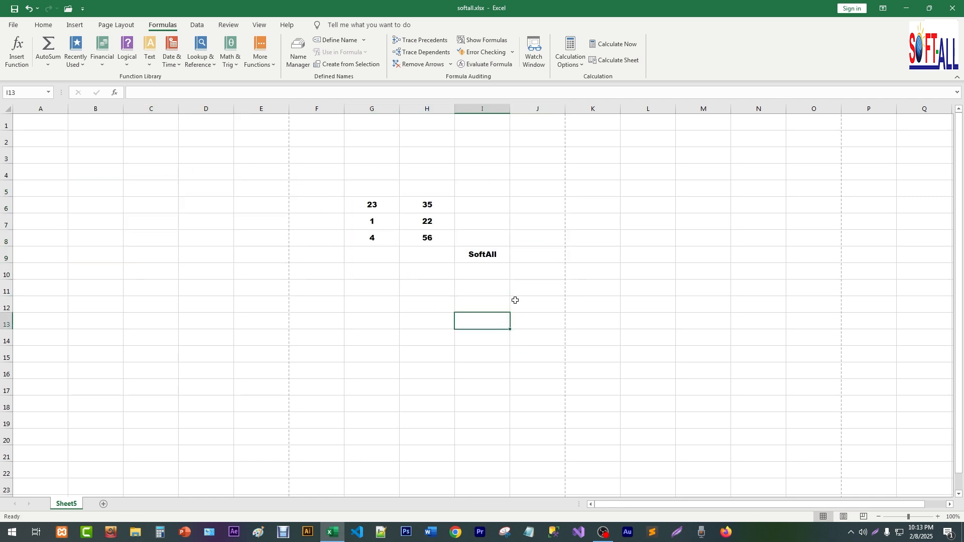
Fill the SoftAll text from I9 down to I16 with the fill handle
click(370, 204)
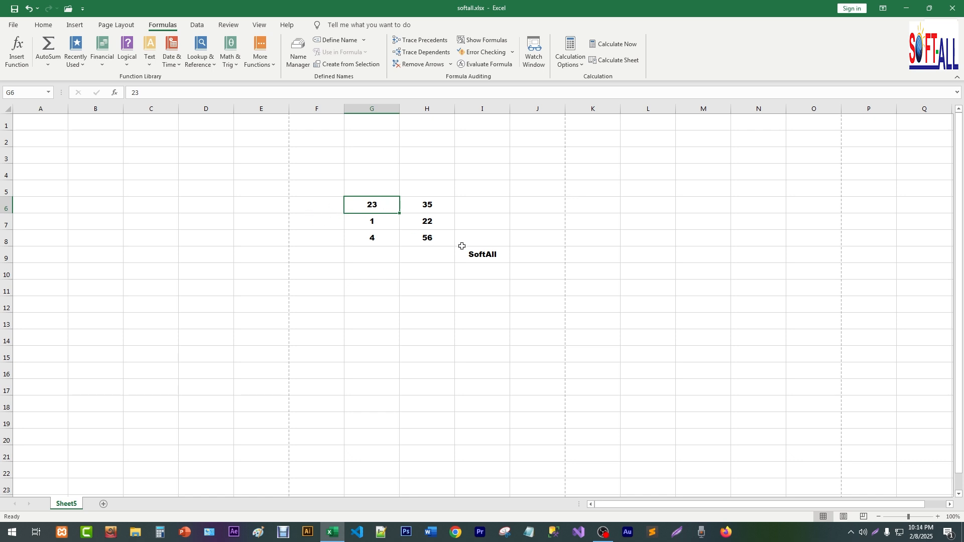
click(475, 254)
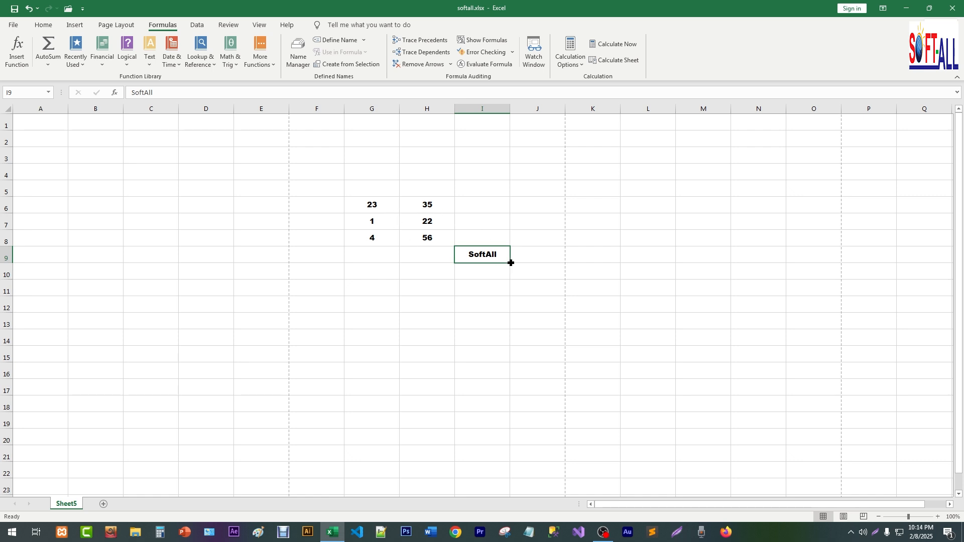
drag(511, 263, 517, 380)
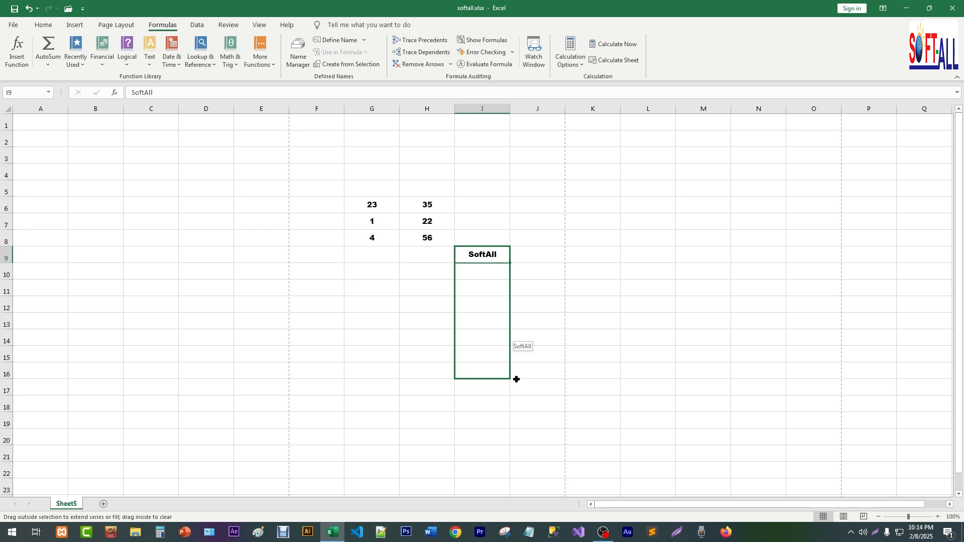
drag(517, 379, 517, 380)
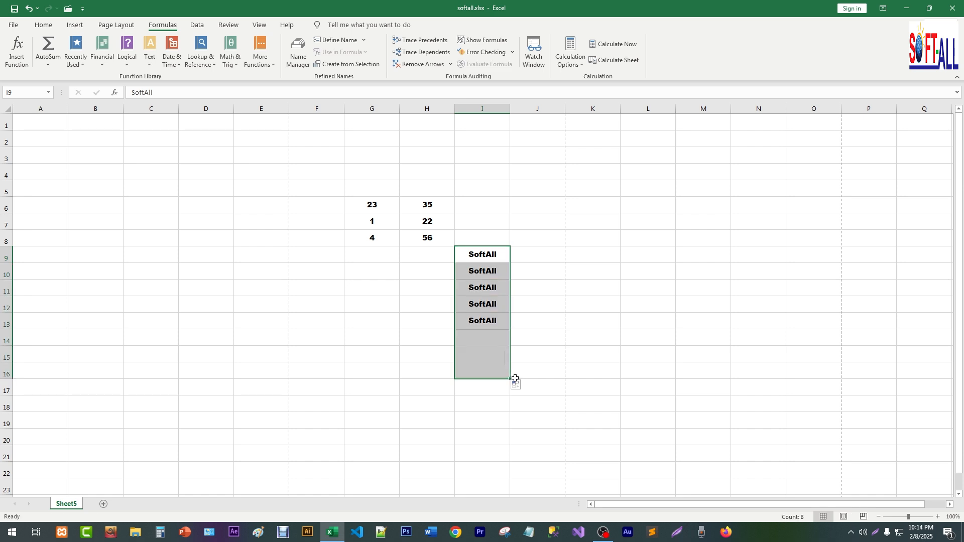
Fill the value 4 from G8 down to G17 with the fill handle
click(364, 205)
drag(365, 204, 393, 242)
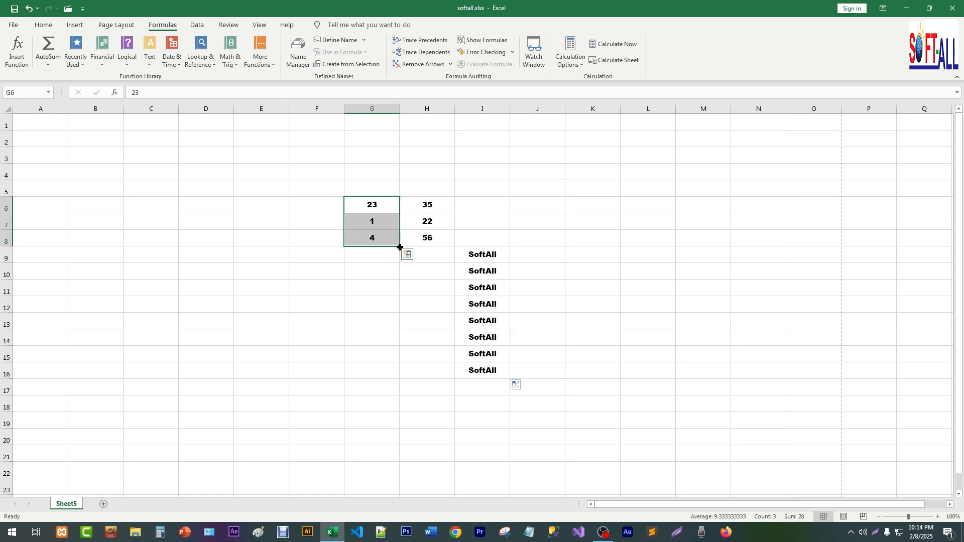
click(378, 221)
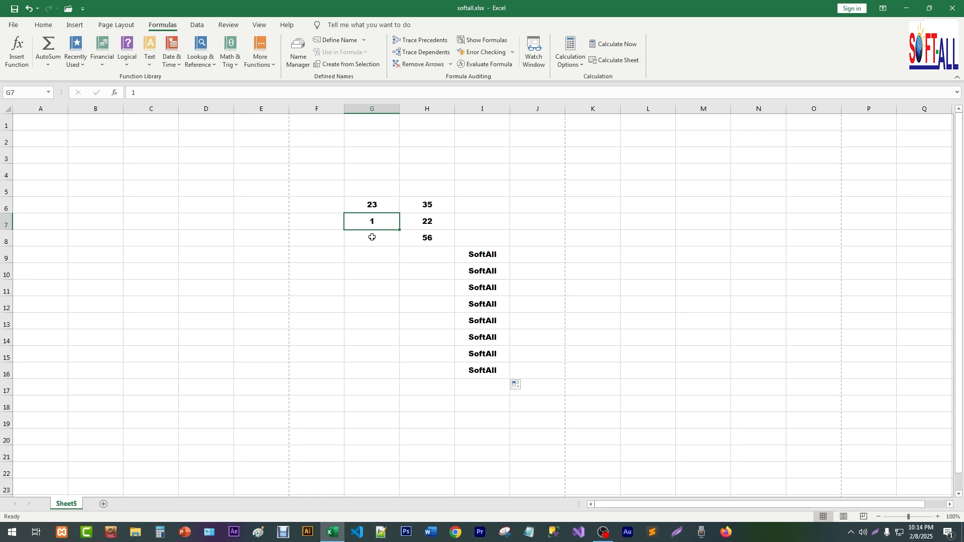
click(373, 237)
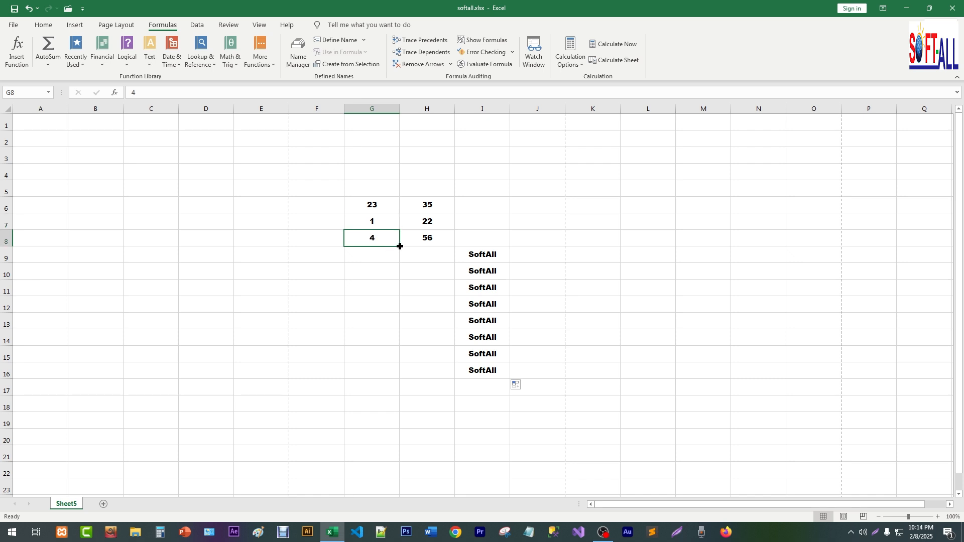
drag(400, 246, 401, 390)
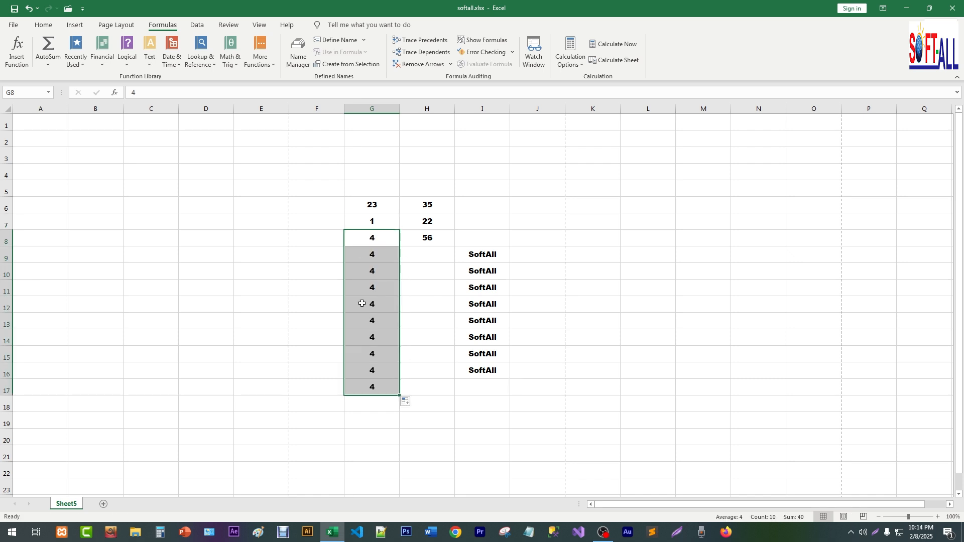
Fill SoftAll from I9 up to I4, extend I4:I8 across to column M, and undo that sideways fill
click(472, 252)
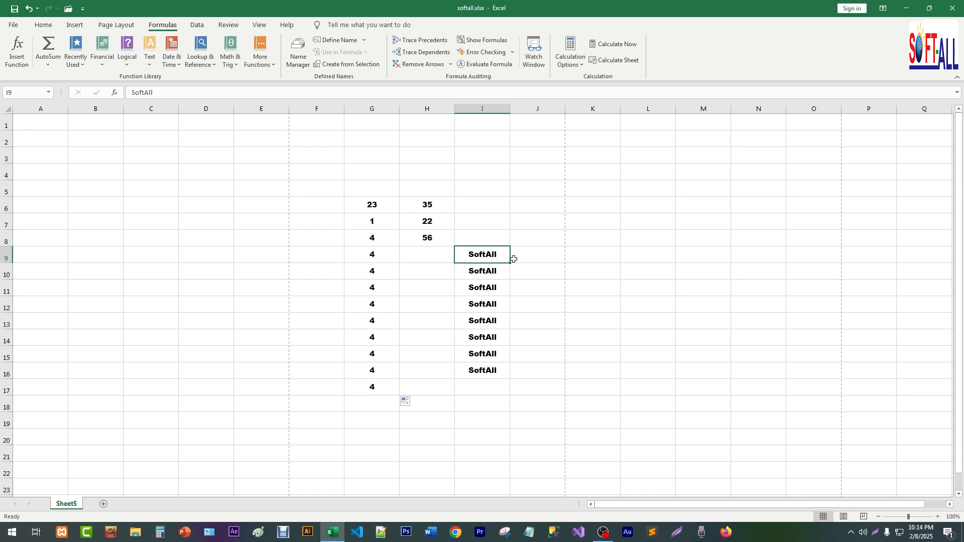
drag(512, 263, 739, 187)
click(485, 238)
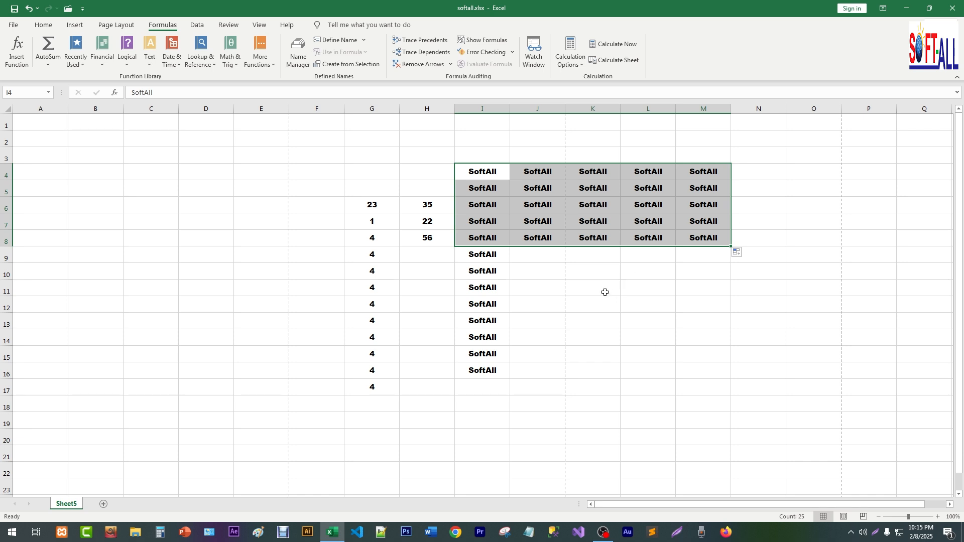
key(ctrl+z)
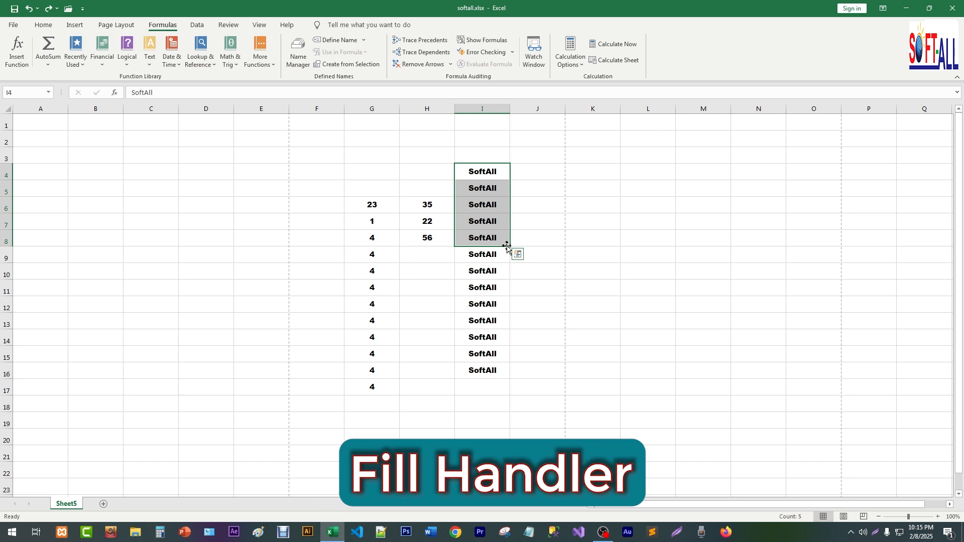
Fill the value 56 from H8 down to H16 with the fill handle
click(404, 254)
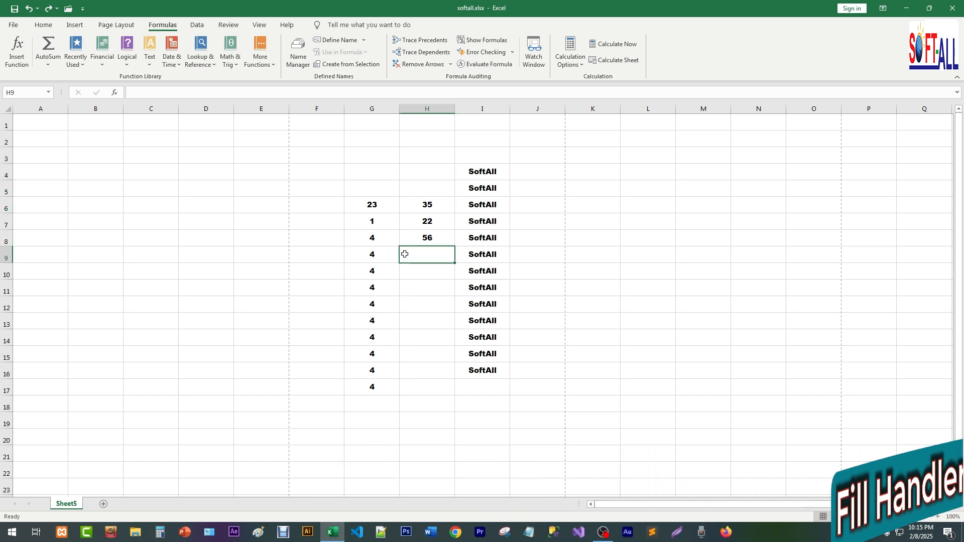
click(427, 233)
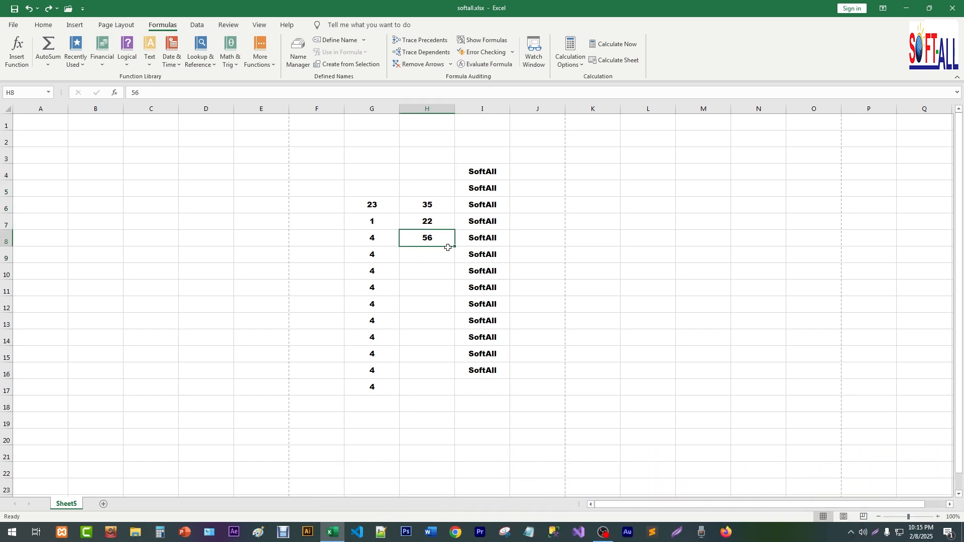
drag(455, 246, 465, 380)
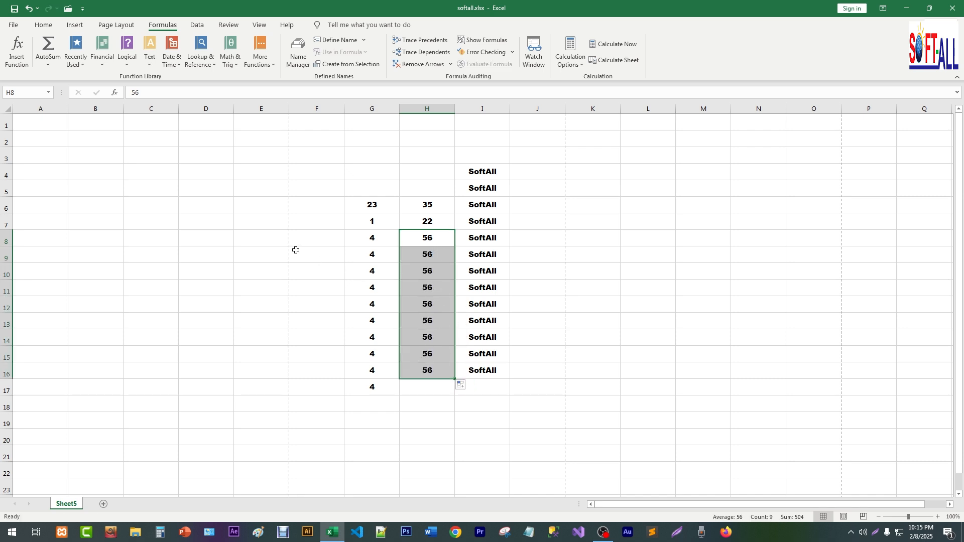
Enter 1 in C4 and 2 in C5, and extend the series down to C18 with the fill handle
click(156, 170)
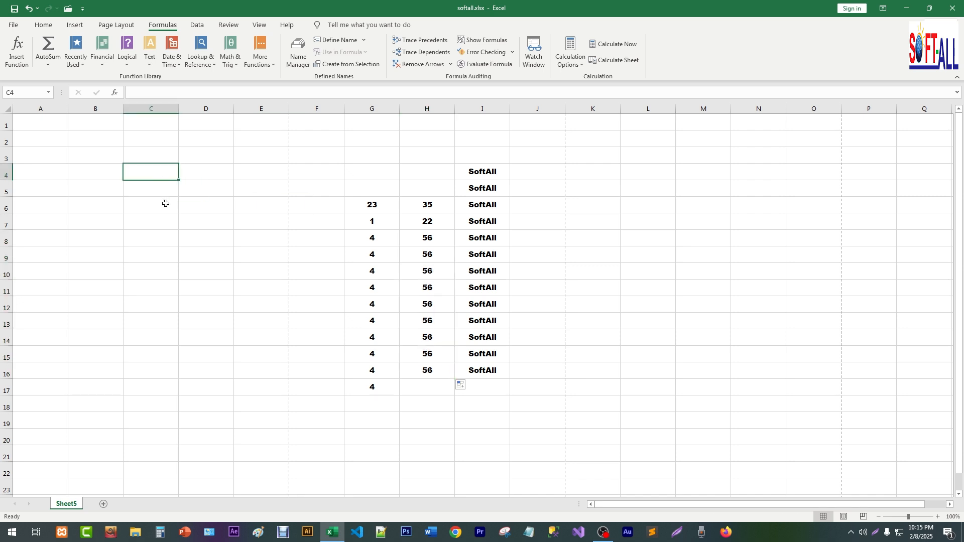
text(1)
key(Return)
text(2)
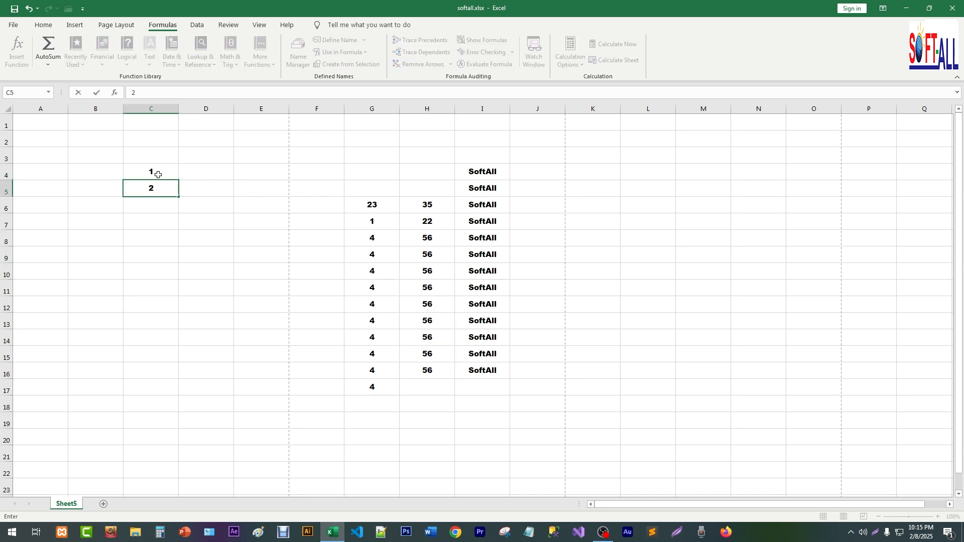
drag(157, 172, 150, 187)
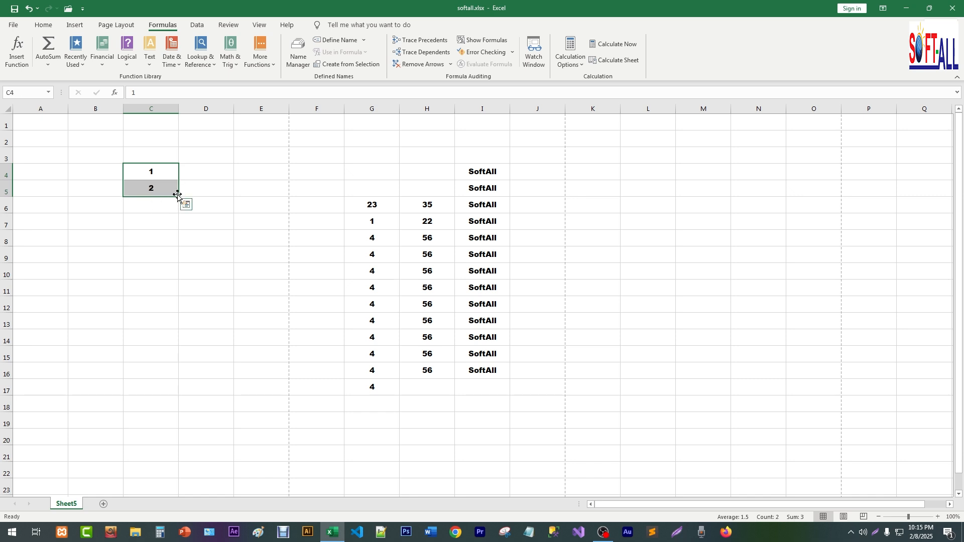
drag(179, 197, 200, 409)
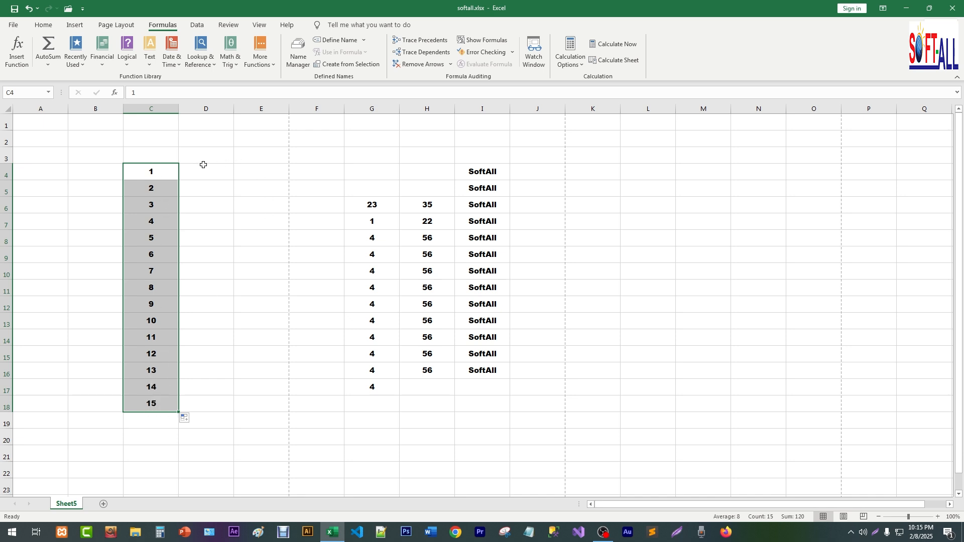
Enter 2 in D4 and 4 in D5, and extend the even-number series down to D18
click(222, 173)
text(2)
key(Return)
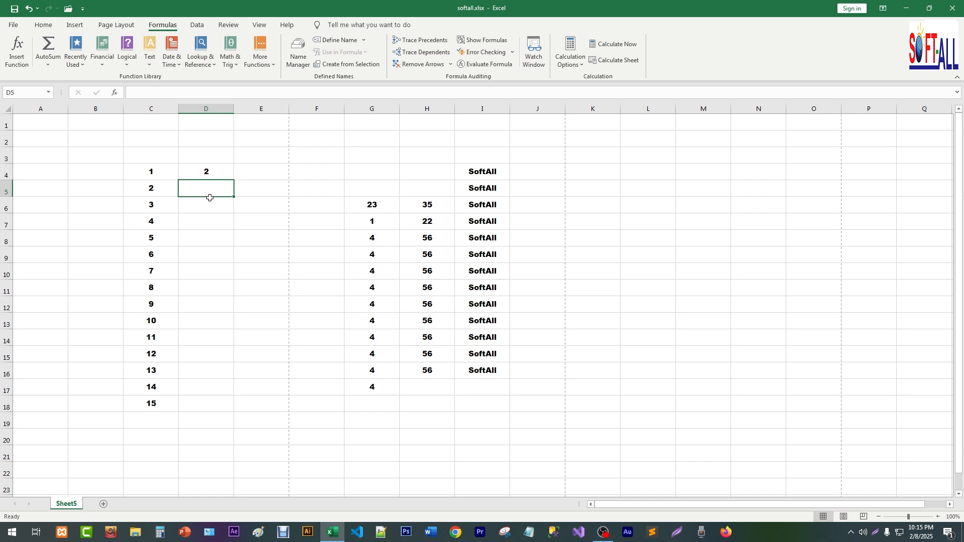
text(4)
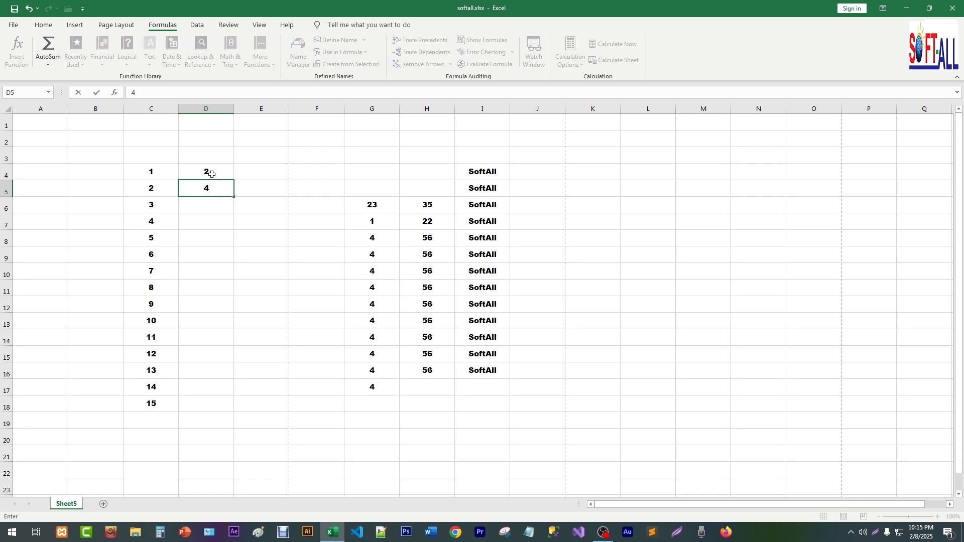
drag(211, 174, 238, 405)
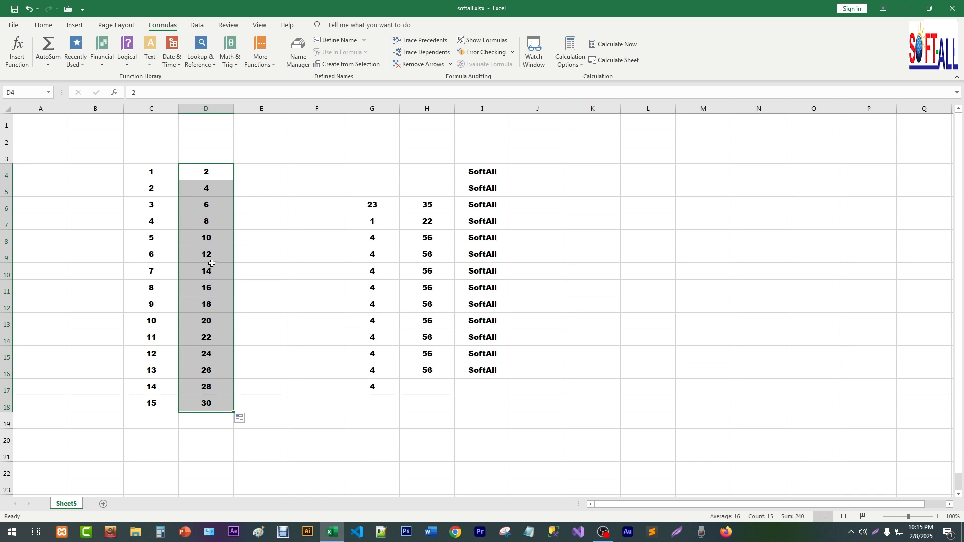
Enter 1 in E4 and 3 in E5, and extend the odd-number series down to E17
click(272, 171)
text(1)
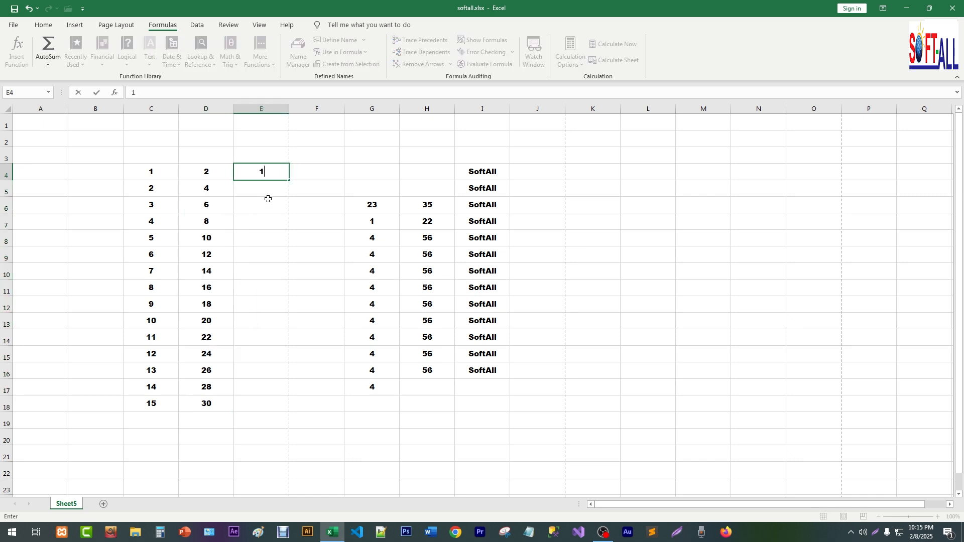
key(Return)
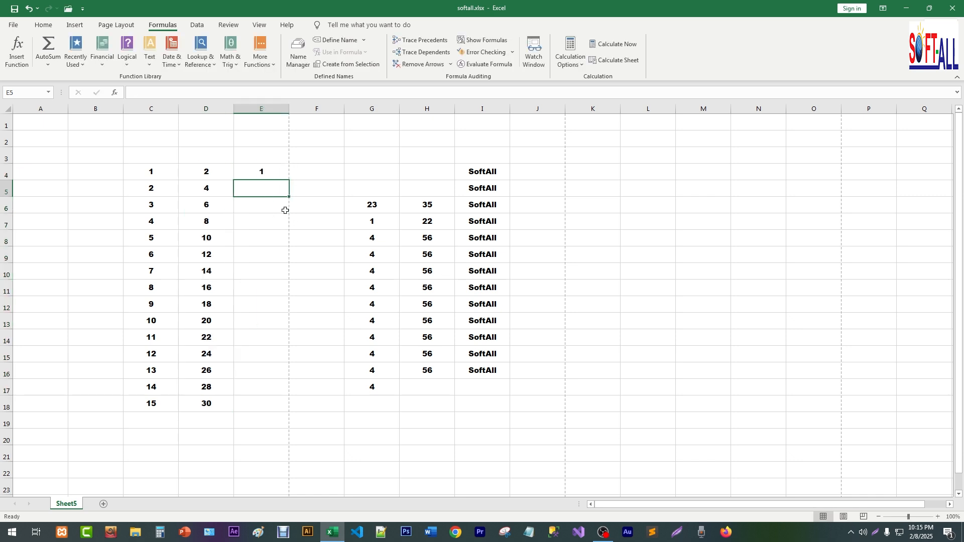
text(3)
drag(274, 168, 292, 405)
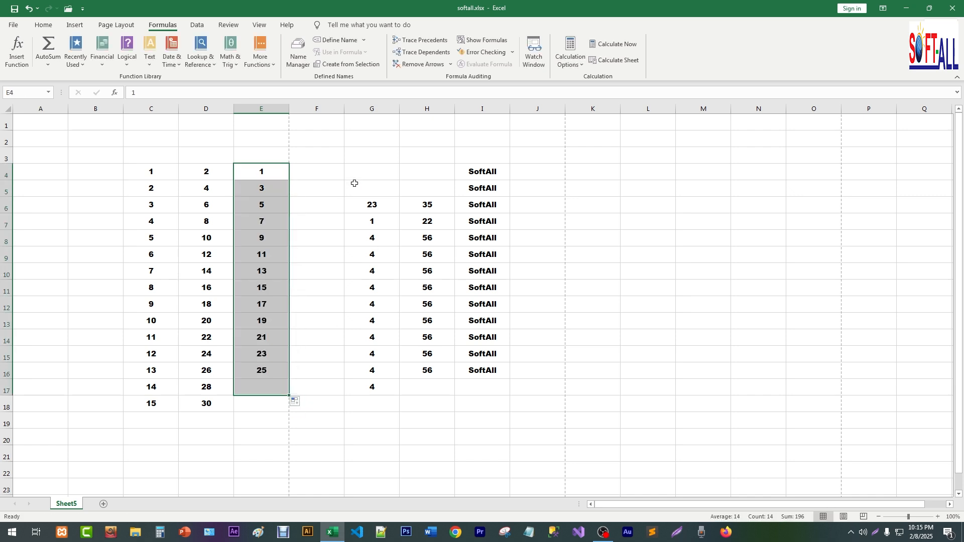
Enter 2 in F4 and 7 in F5, and extend the series in increments of 5 down to F16
click(318, 175)
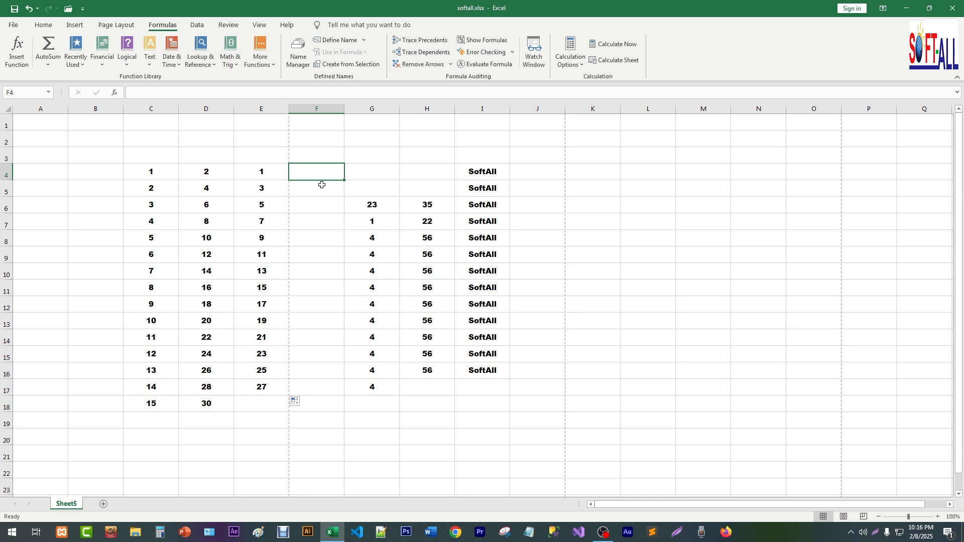
text(2)
click(328, 193)
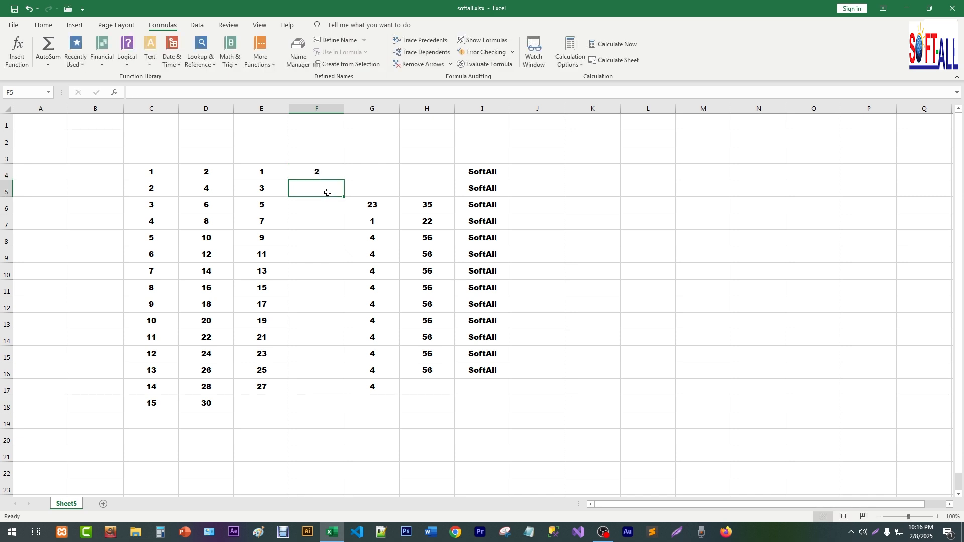
text(7)
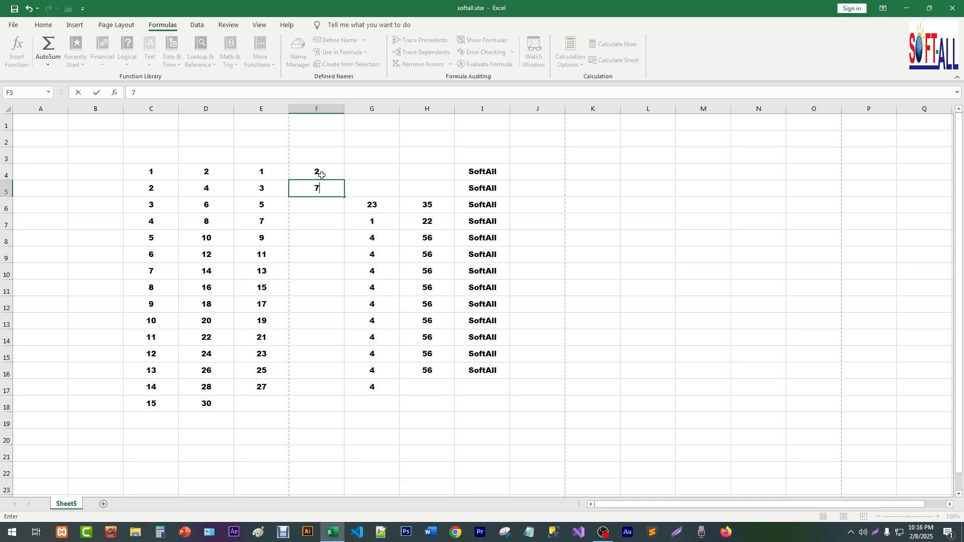
drag(320, 176, 345, 381)
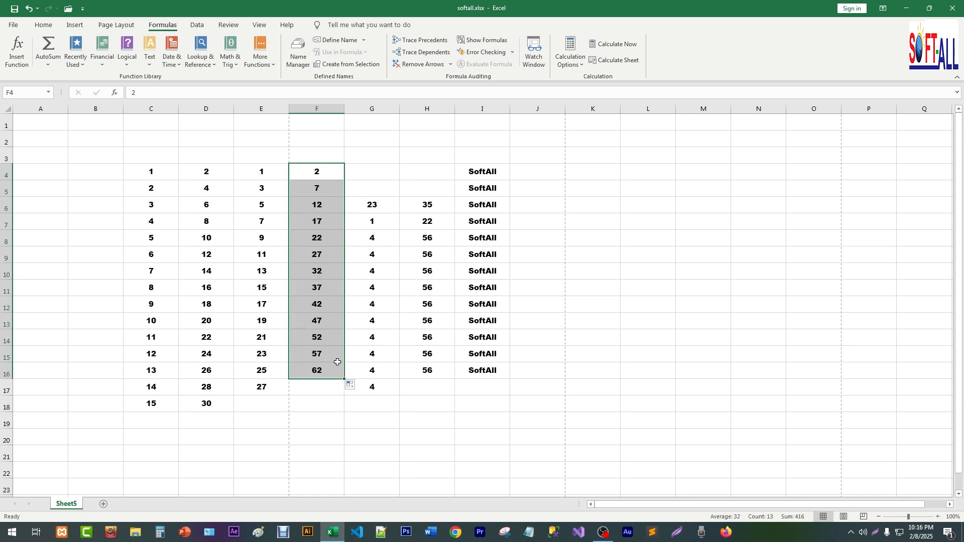
Enter 33 in K4 and 35 in K5, and extend the series down to K17 with the fill handle
click(595, 174)
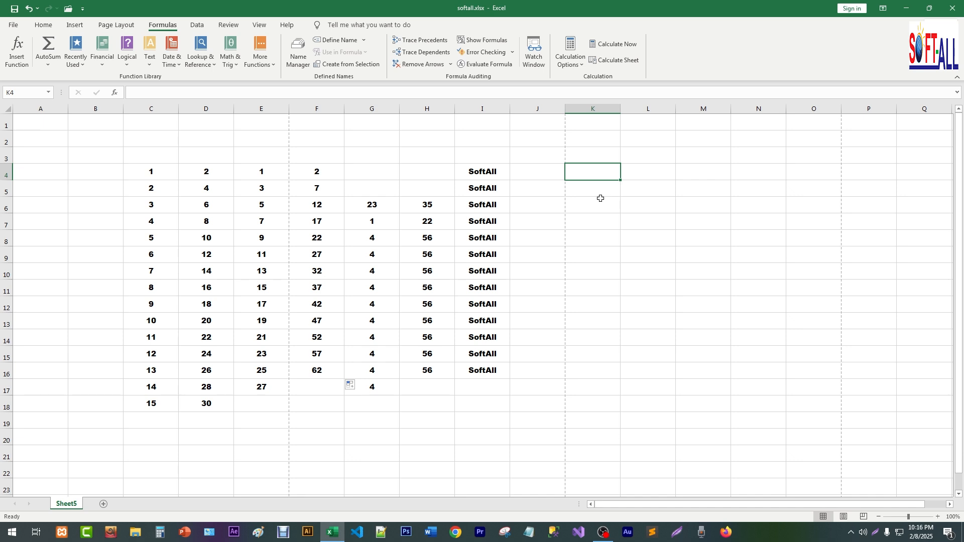
text(33)
key(Return)
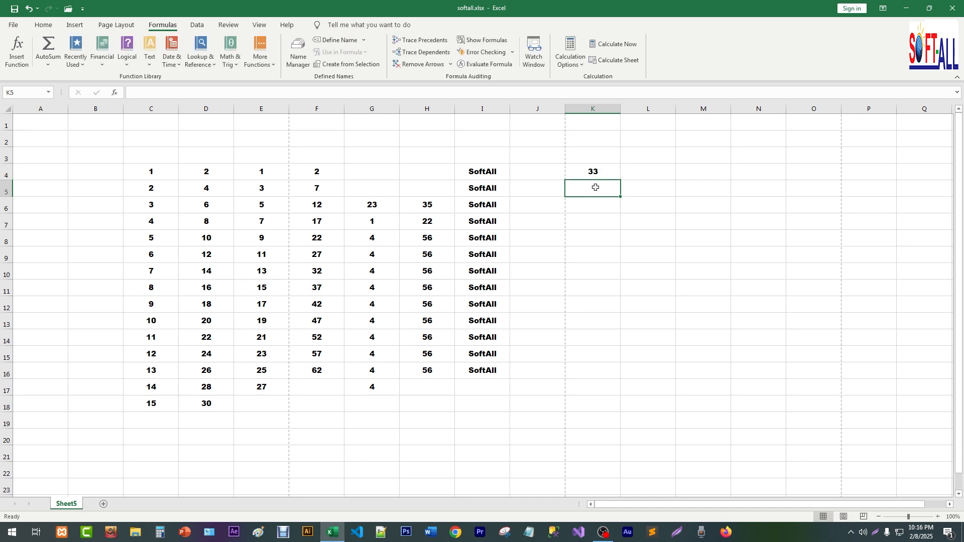
text(35)
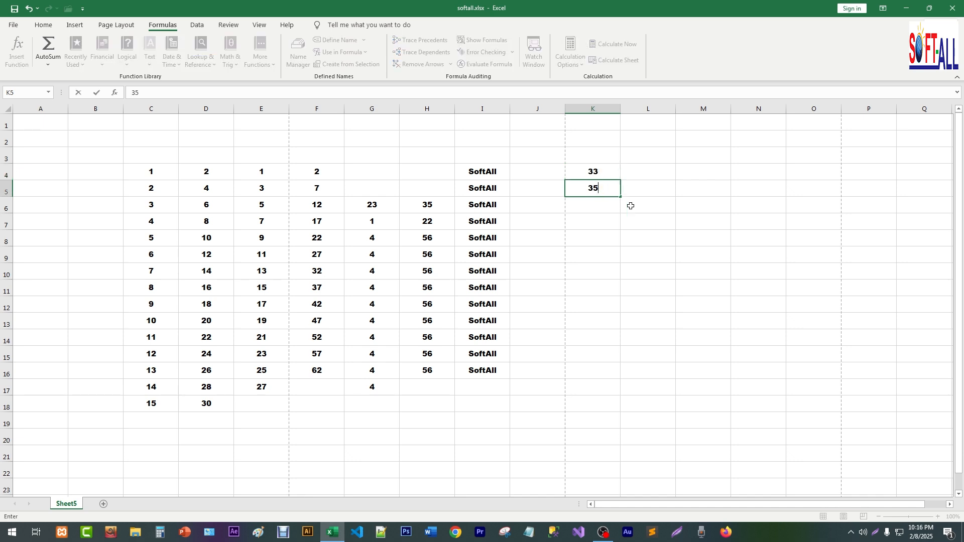
click(636, 232)
drag(596, 174, 610, 391)
click(592, 172)
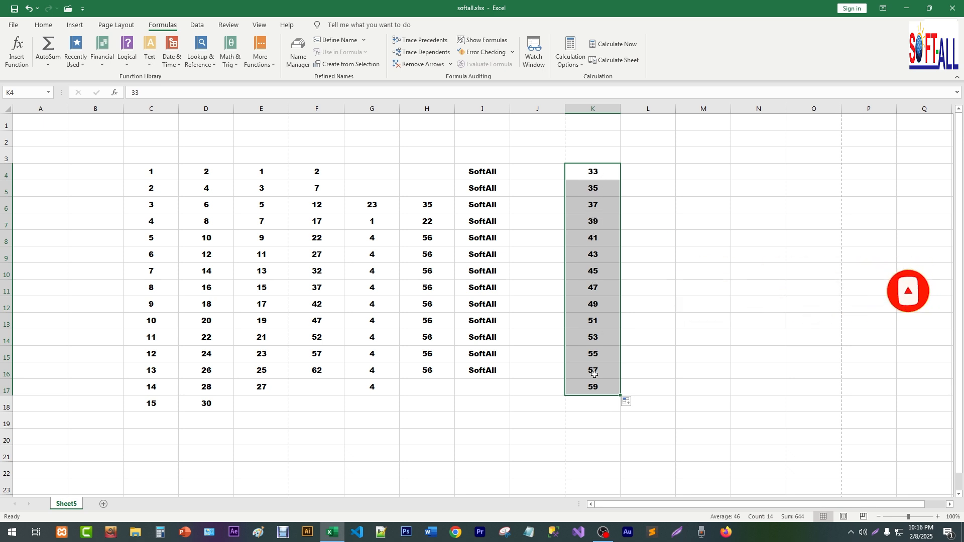
click(500, 409)
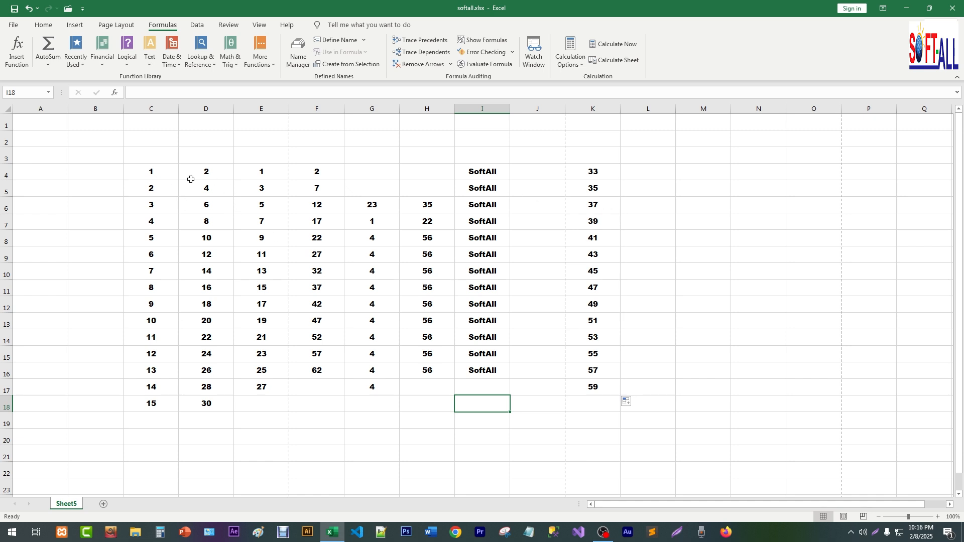
Extend the three number series in C4:E17 together down to row 22 with the fill handle
drag(151, 172, 256, 391)
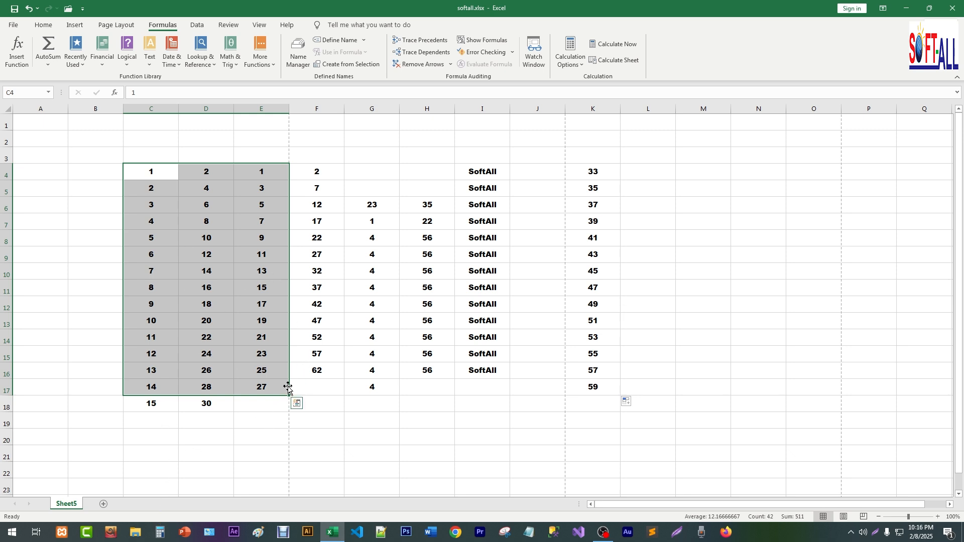
drag(290, 395, 288, 477)
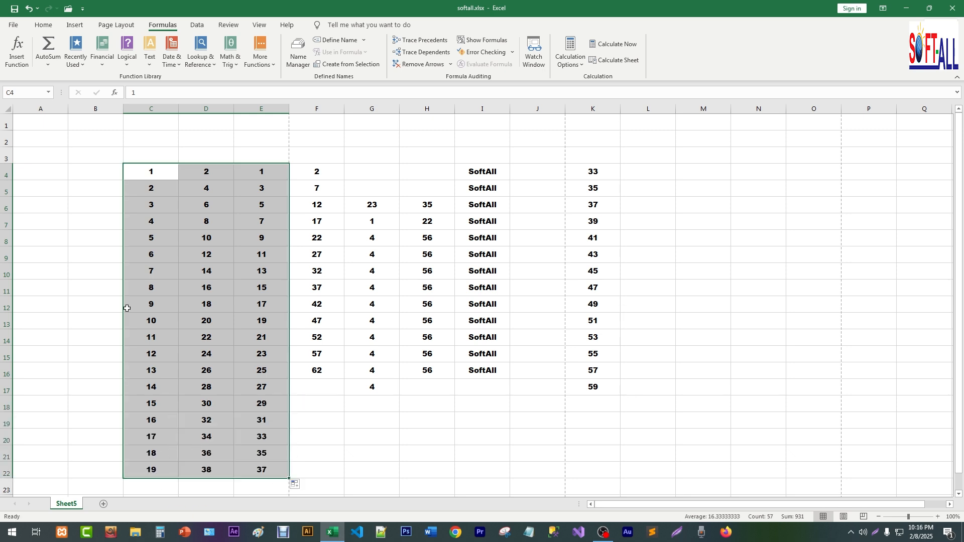
Try extending the C4:E22 series leftward into columns B and A with the fill handle, and undo the fill
drag(288, 479, 39, 467)
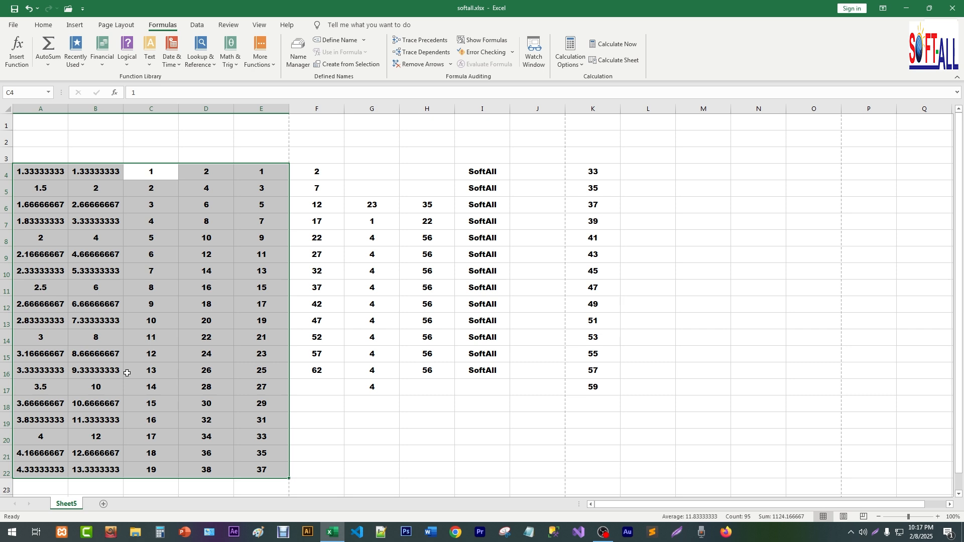
key(ctrl+z)
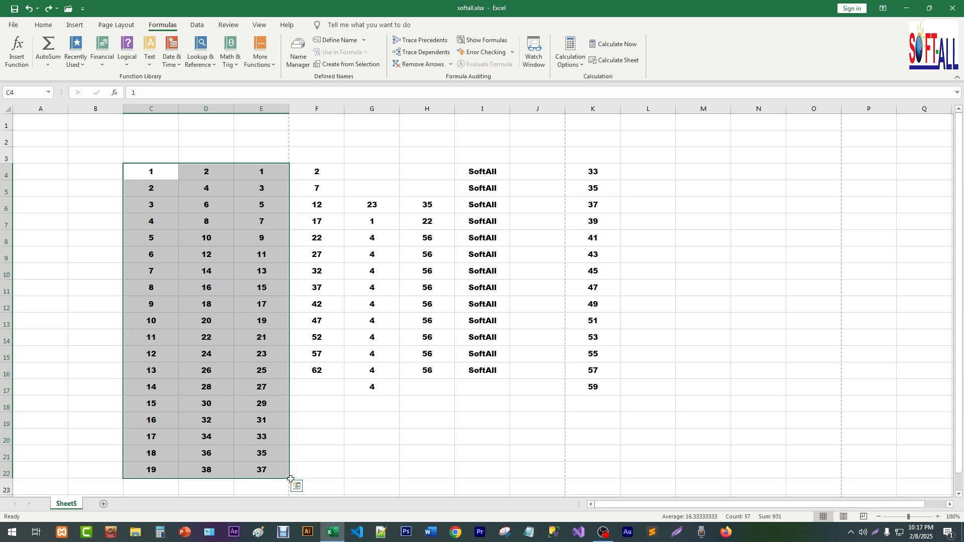
click(346, 275)
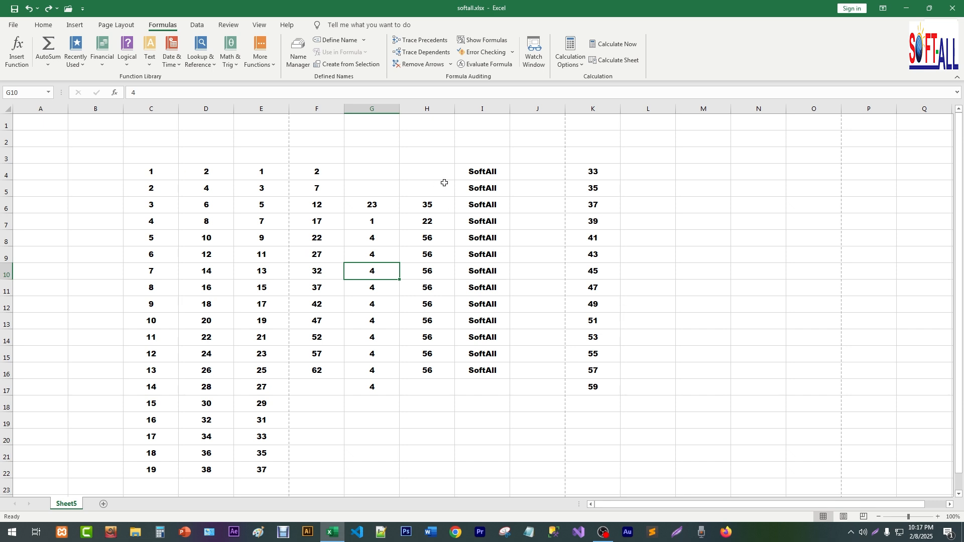
Move the SoftAll text from I4 to G3 and fill it down over the existing values to G17
click(472, 171)
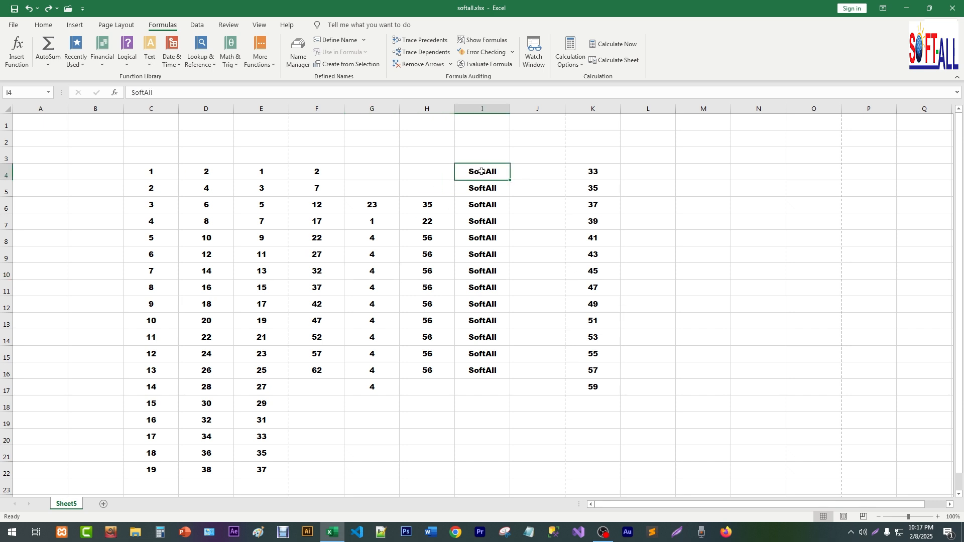
mouse_move(482, 171)
mouse_down()
mouse_move(482, 342)
mouse_move(329, 282)
mouse_move(489, 281)
mouse_move(344, 281)
mouse_move(490, 216)
mouse_move(490, 160)
mouse_move(491, 170)
mouse_up()
drag(489, 164, 371, 151)
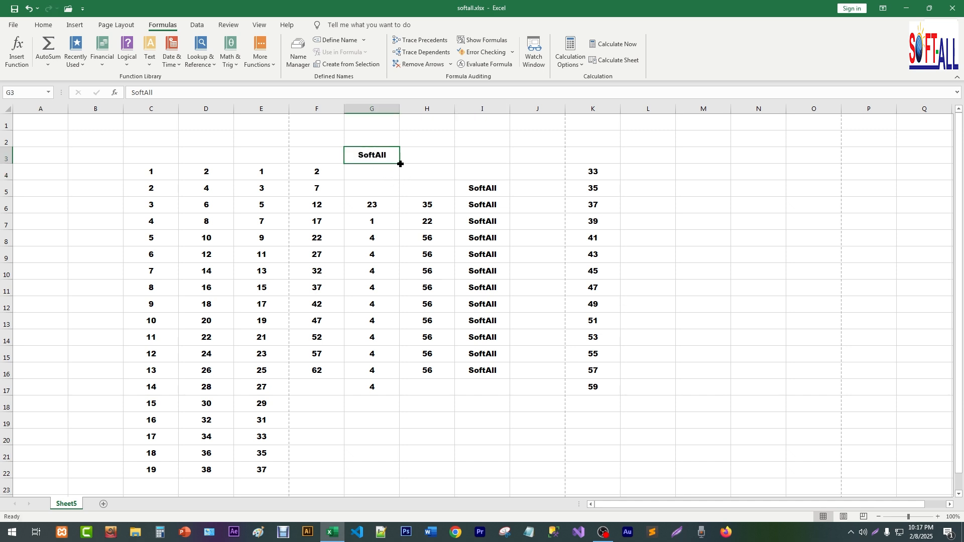
drag(400, 164, 402, 394)
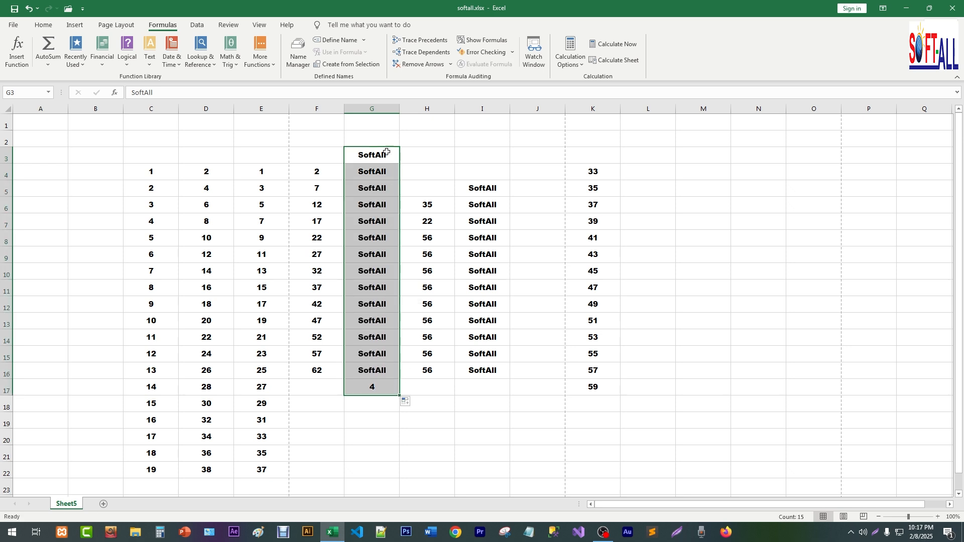
click(462, 405)
Fill the SoftAll text in I5 across the row to O5
click(483, 188)
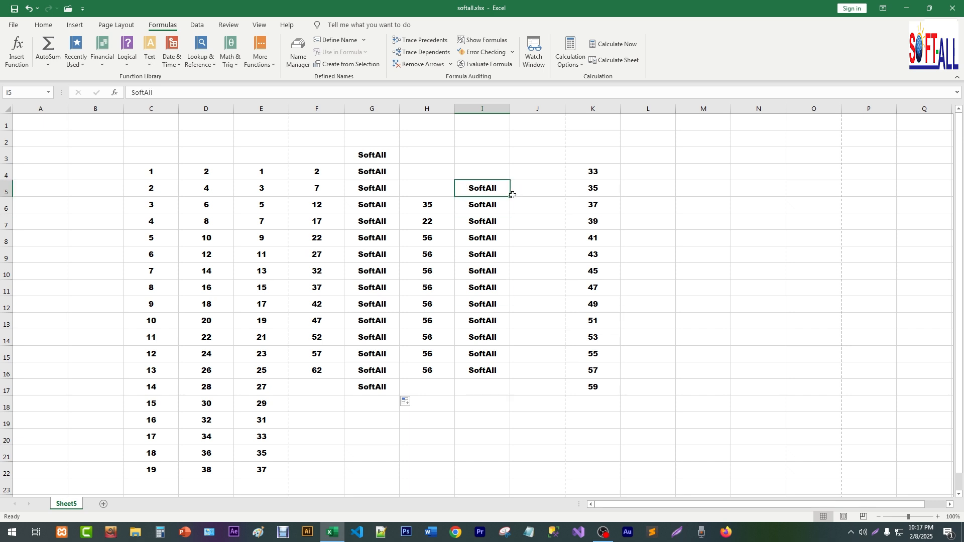
drag(510, 197, 849, 200)
click(398, 415)
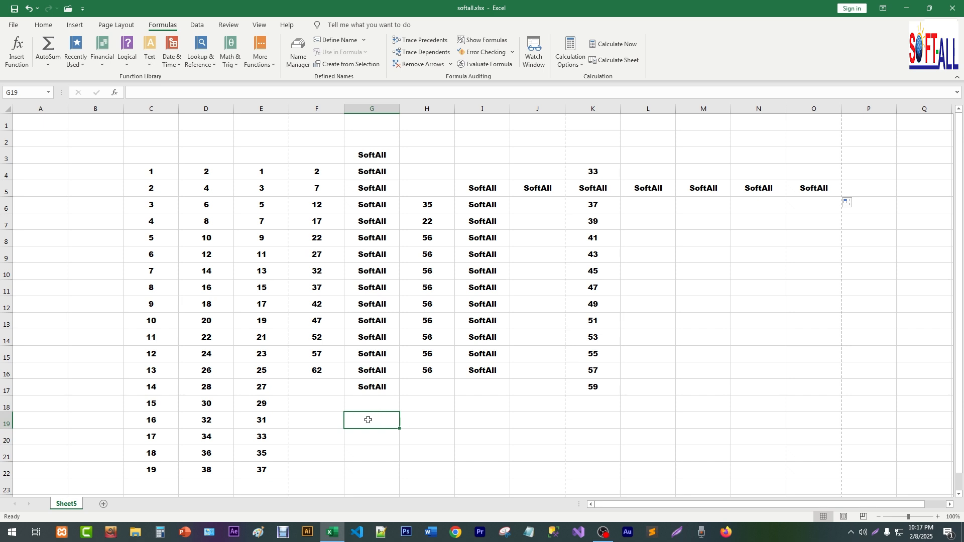
Copy the SoftAll text from G17 and paste it into I19, clearing the copy marker
click(371, 390)
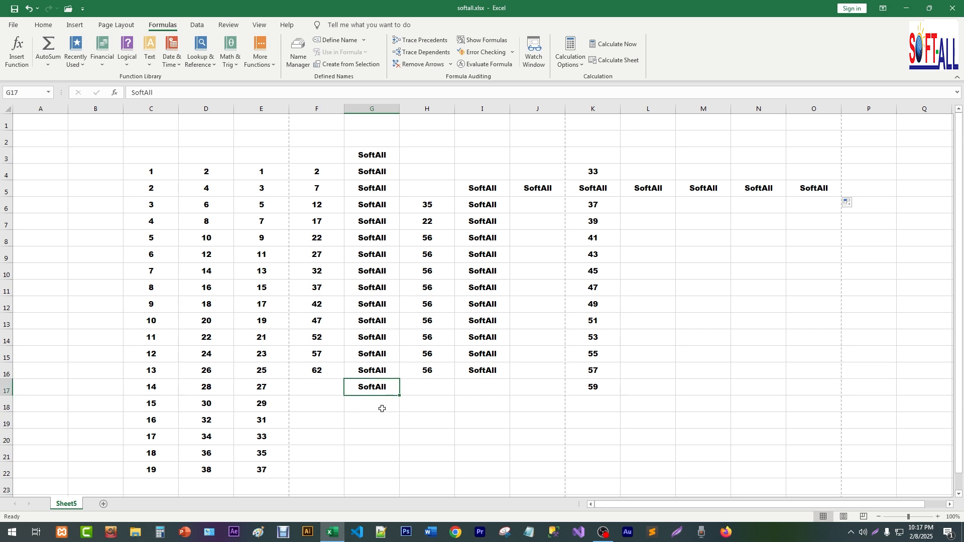
key(ctrl+c)
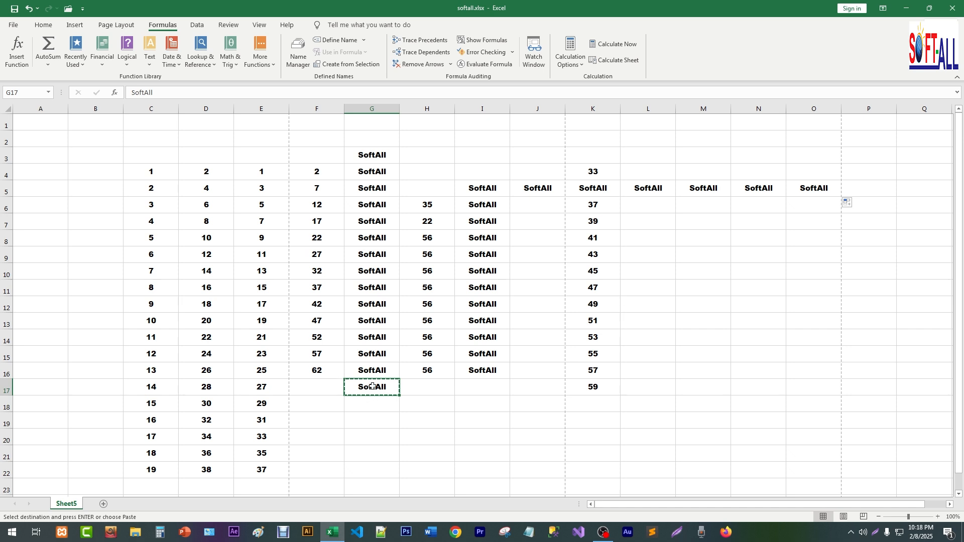
click(485, 423)
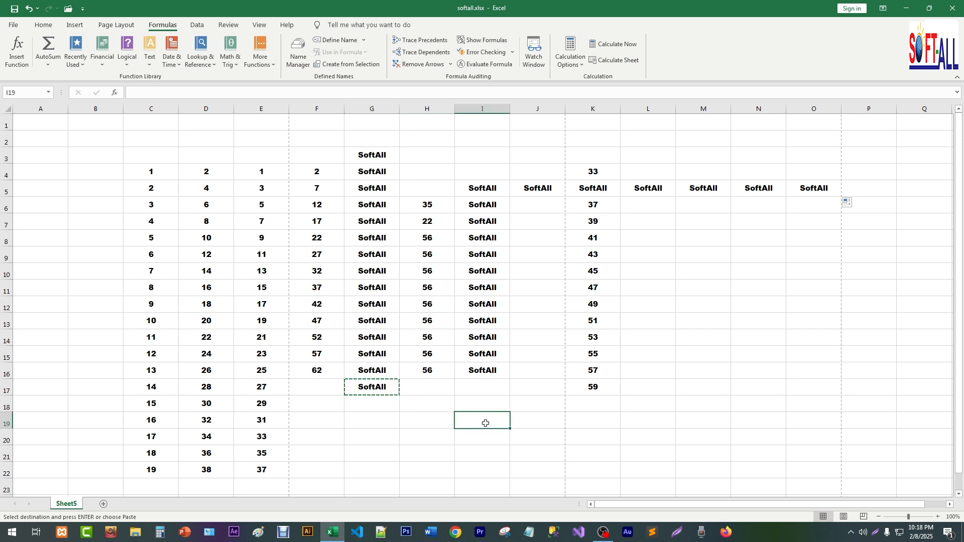
key(ctrl+v)
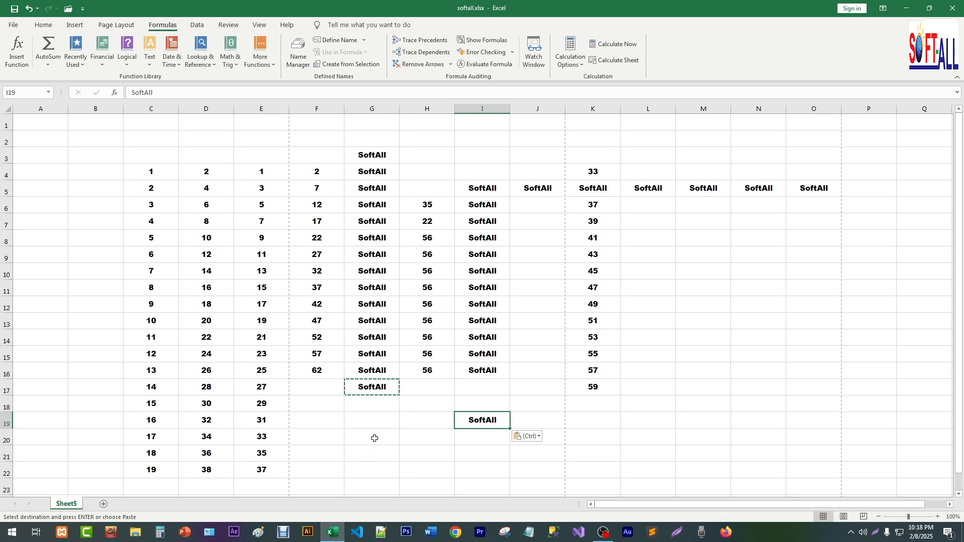
double_click(705, 386)
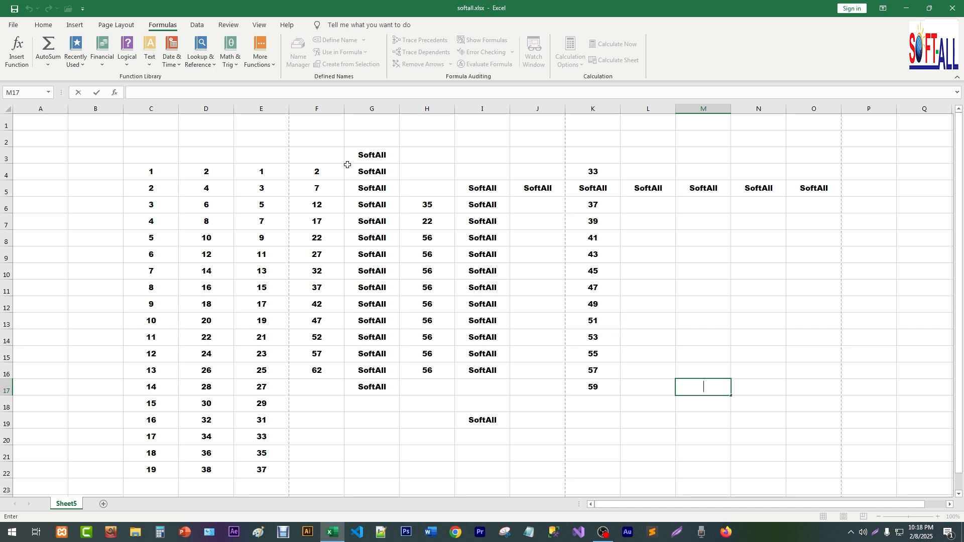
Copy the SoftAll entries in G3:G16 and paste them into column N starting at N9
drag(359, 156, 371, 373)
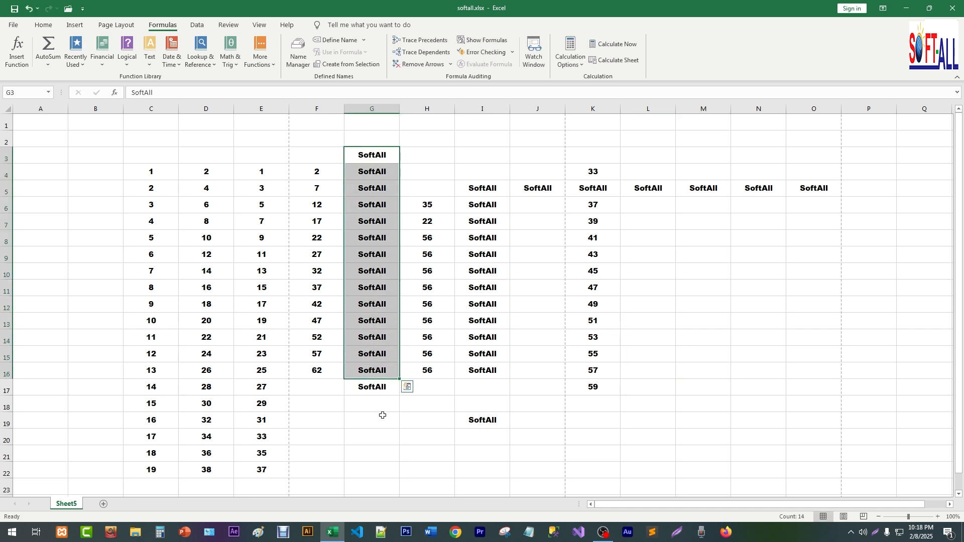
key(ctrl+c)
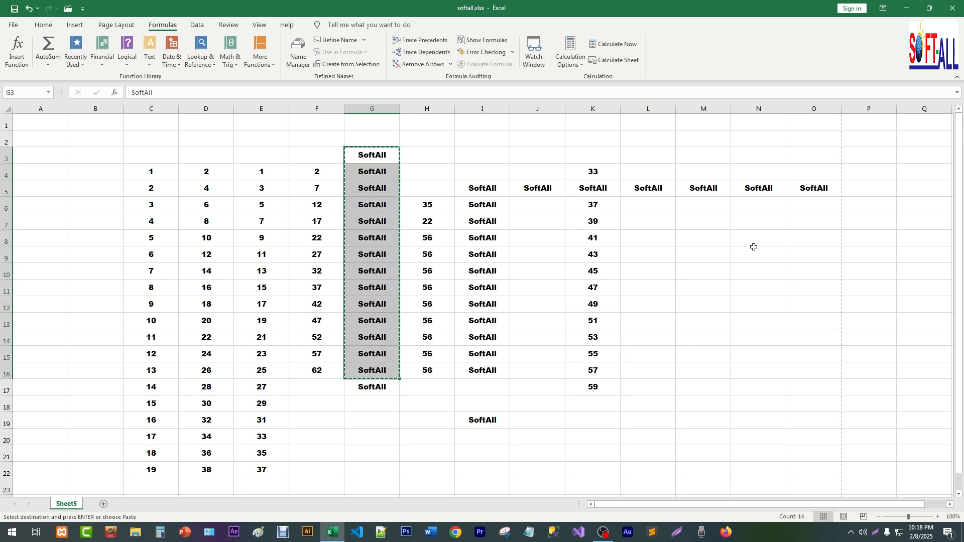
click(754, 252)
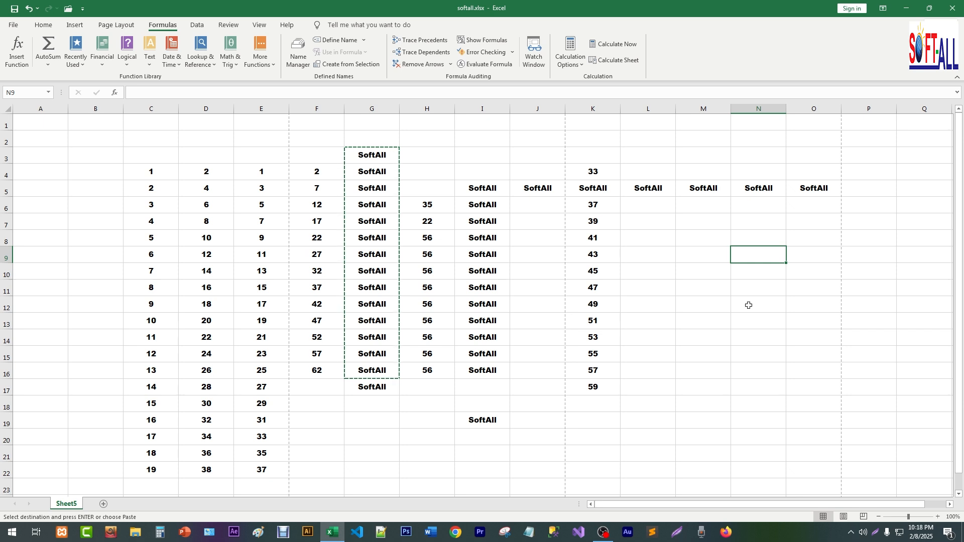
key(ctrl+v)
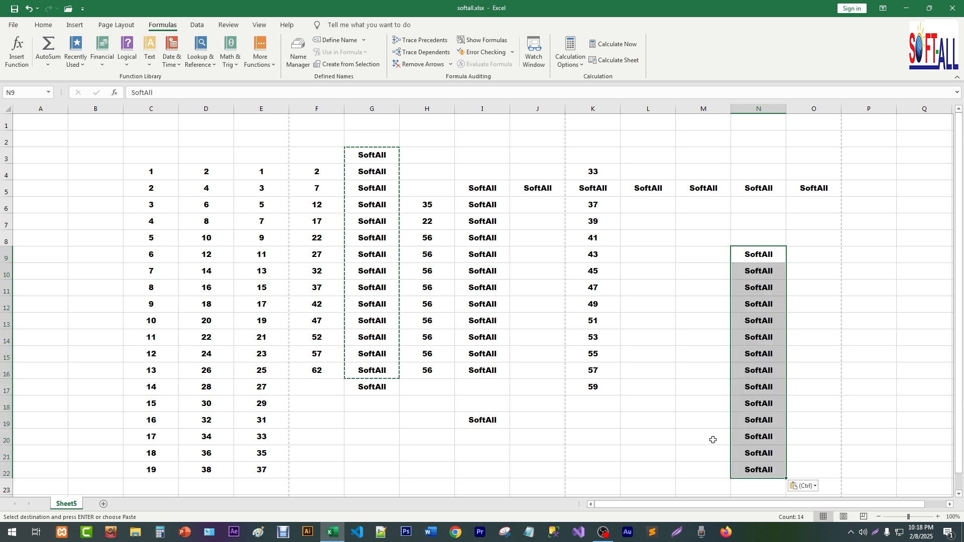
double_click(439, 157)
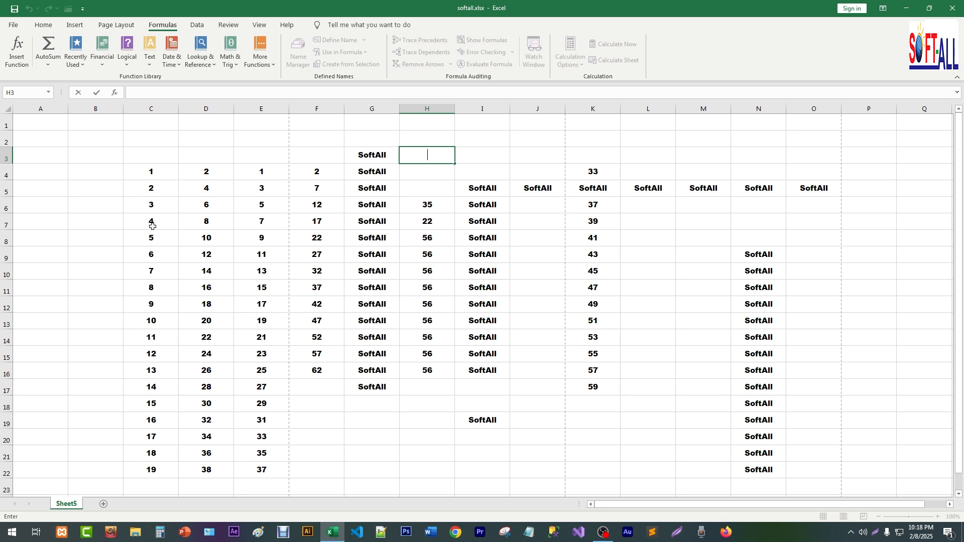
Cut the number series in C4:C22 and paste it into column P starting at P7
scroll(152, 234, down, 1)
scroll(152, 235, up, 1)
click(145, 172)
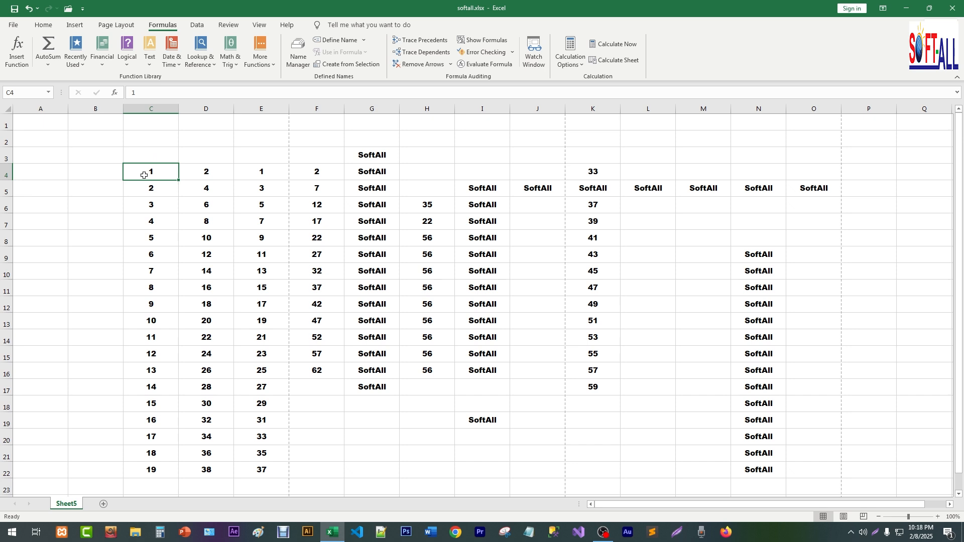
click(202, 174)
click(148, 172)
key(shift+Down)
key(shift+Down)
key(shift+Down)
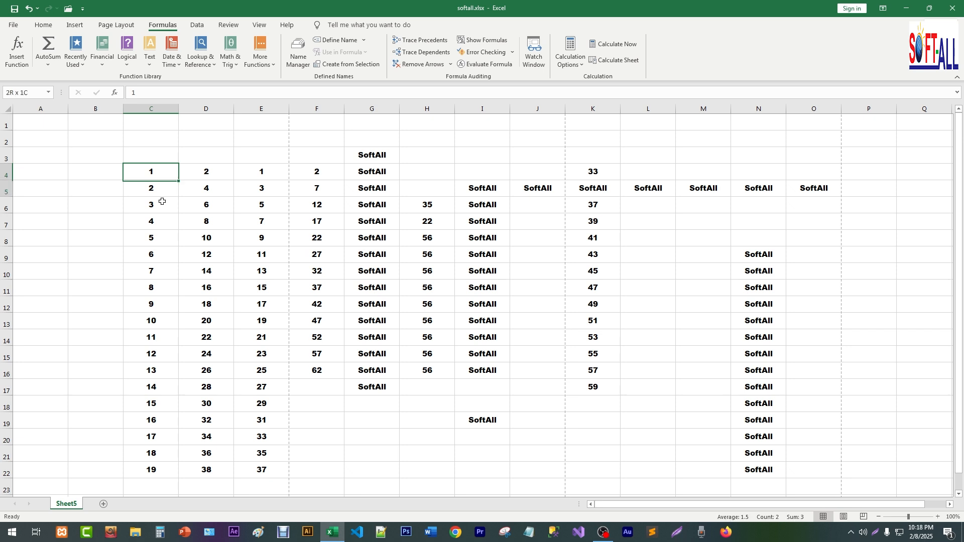
key(shift+Down)
key(shift+Down)
key(shift+Down)
key(shift+Down)
key(shift+Down)
key(shift+Down)
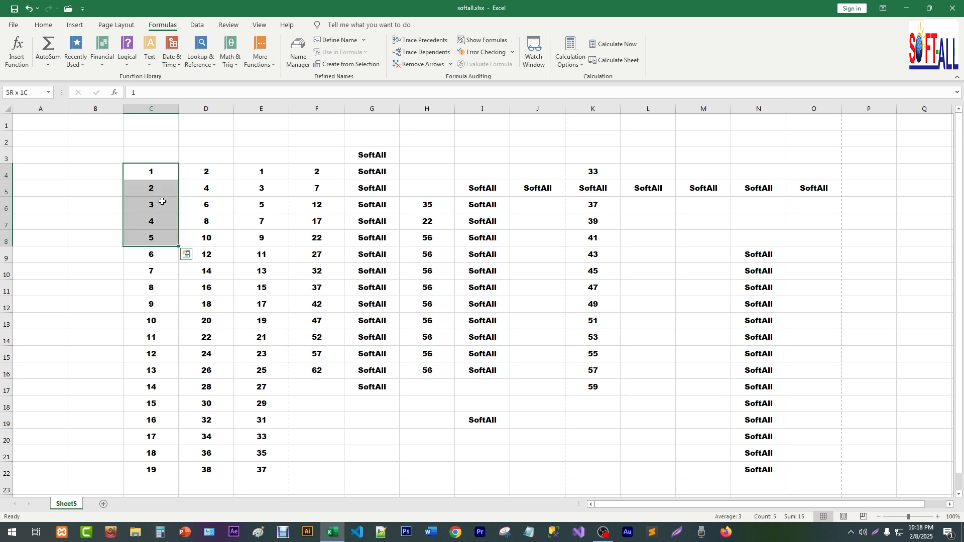
key(shift+Down)
key(shift+Down)
key(shift+Down)
key(shift+Down)
key(shift+Down)
key(shift+Down)
key(shift+Down)
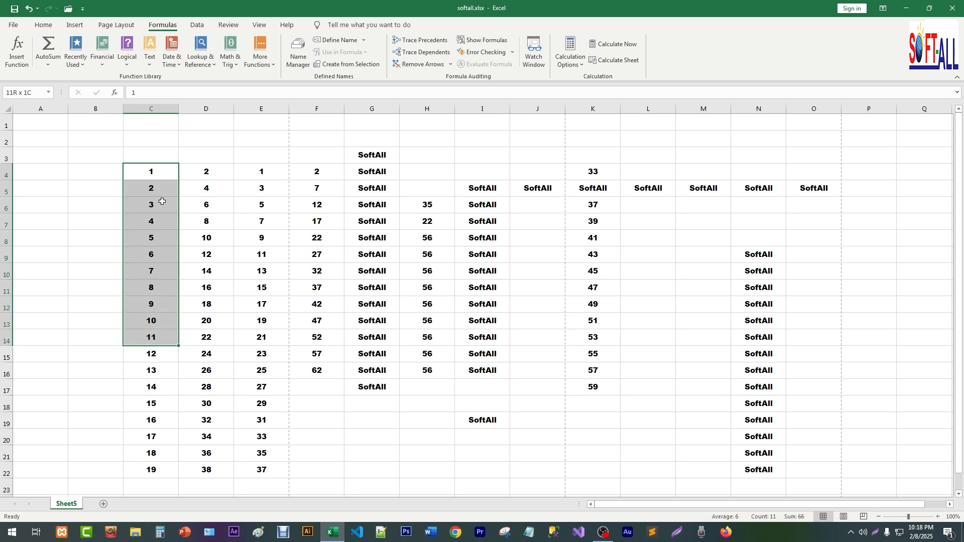
key(shift+Down)
key(shift+Down)
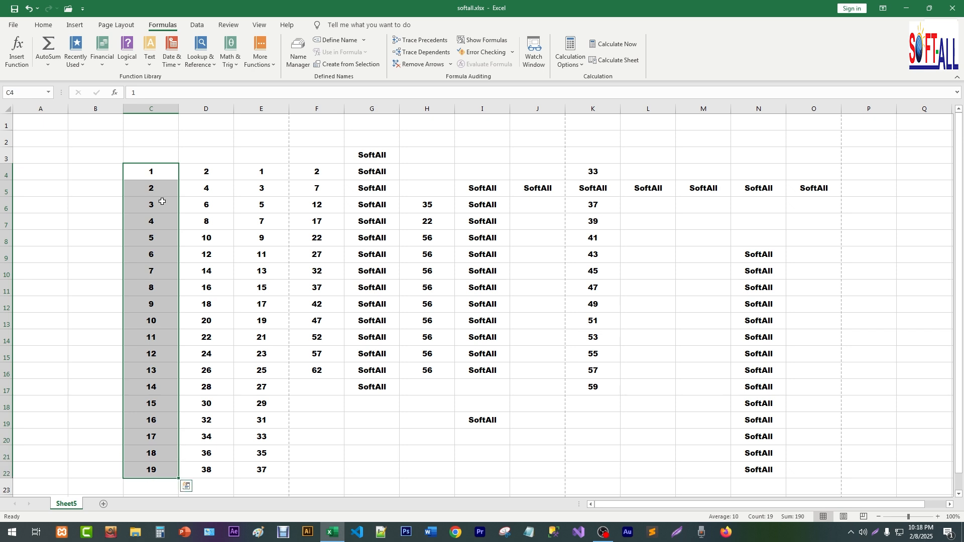
key(ctrl+c)
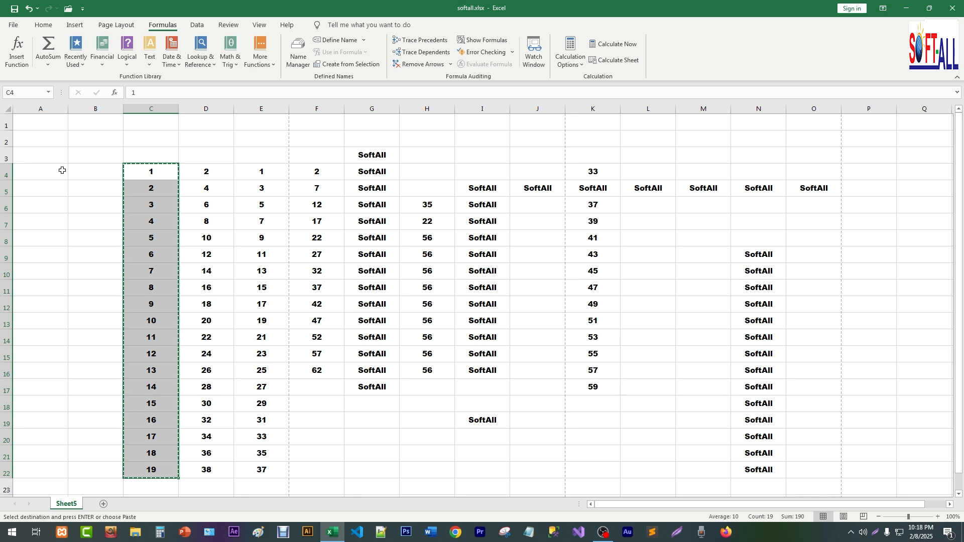
click(865, 220)
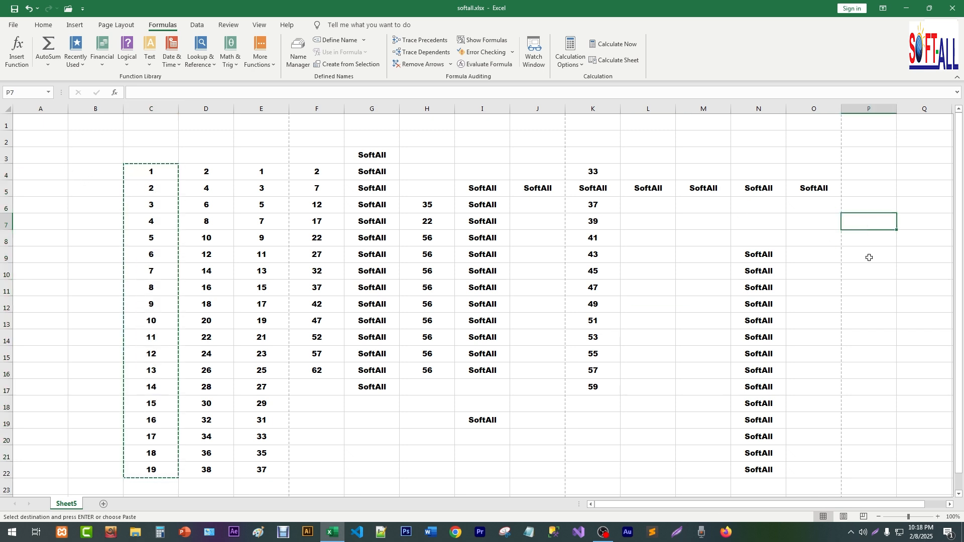
key(ctrl+v)
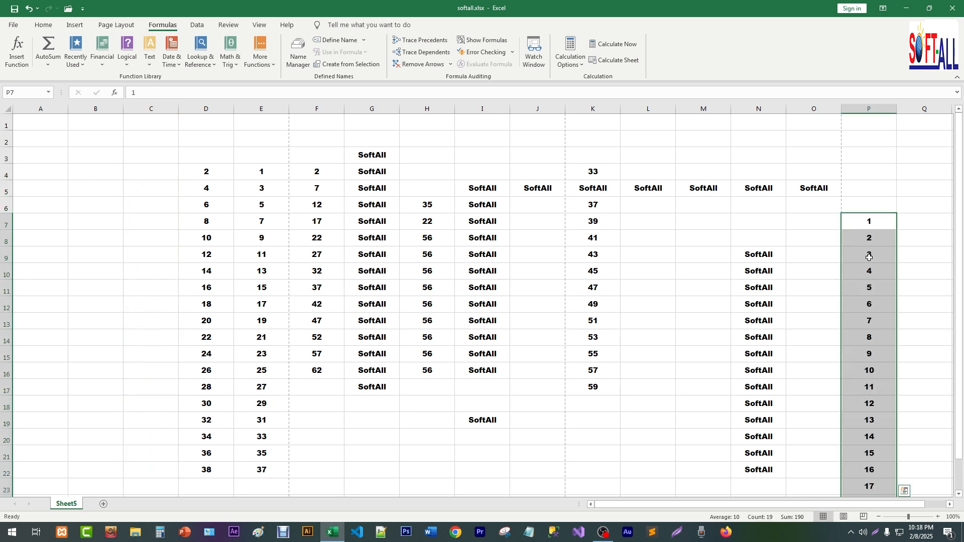
scroll(866, 241, down, 1)
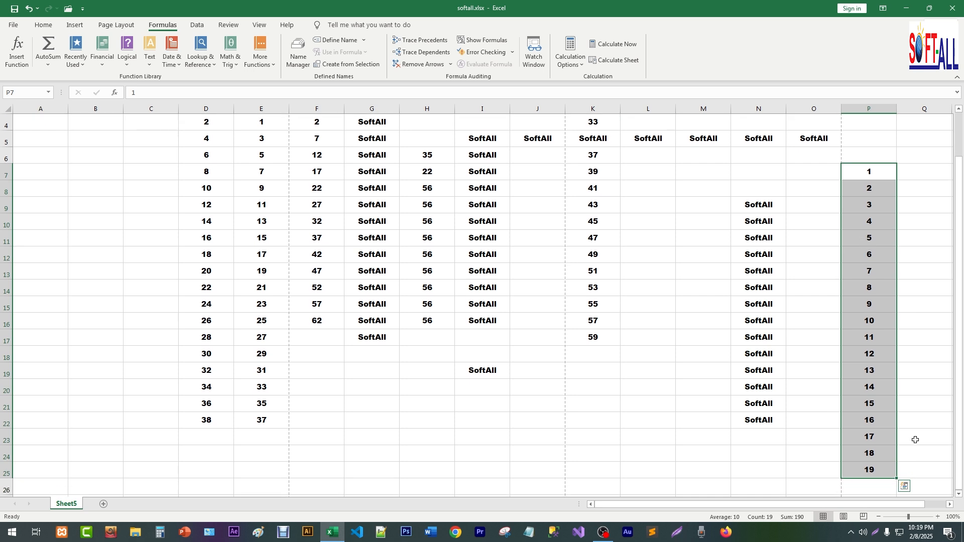
scroll(851, 397, up, 1)
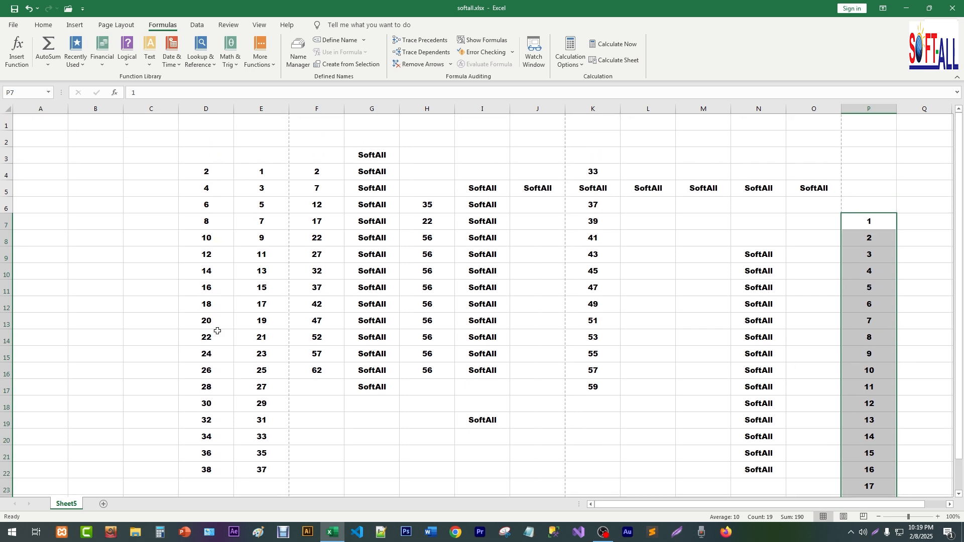
Select the contiguous entries D4:D22 downward, G3:G17 downward, and I5:I16 upward from I16, one column after another
click(205, 174)
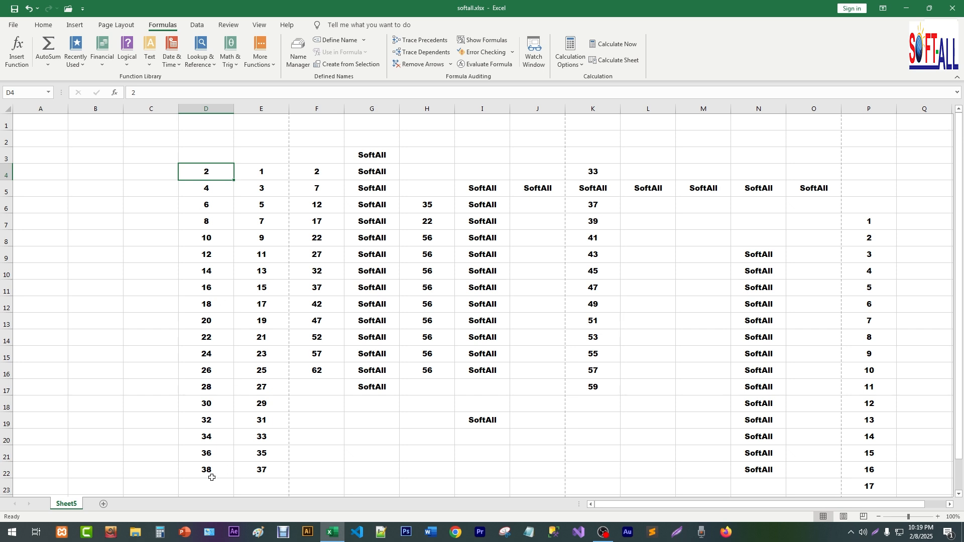
key(ctrl+shift+Down)
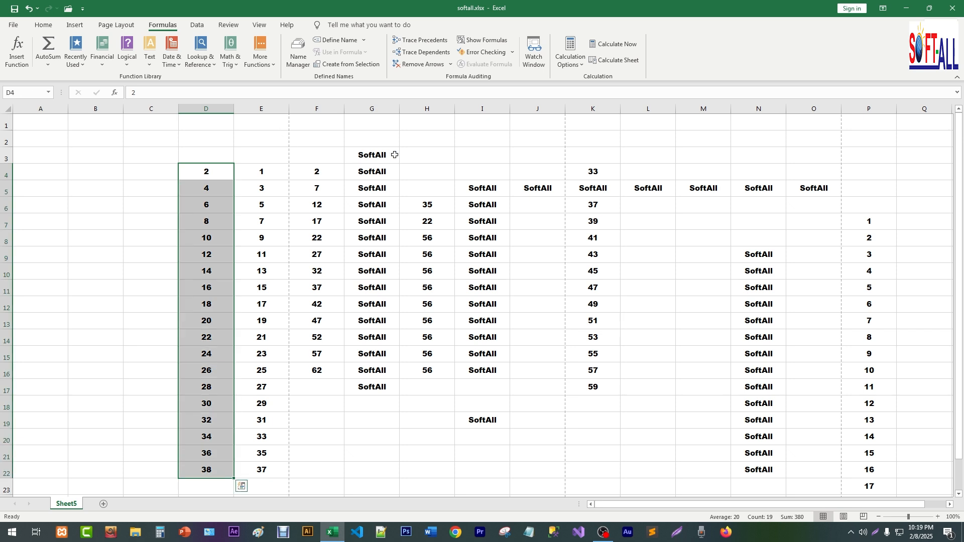
click(372, 156)
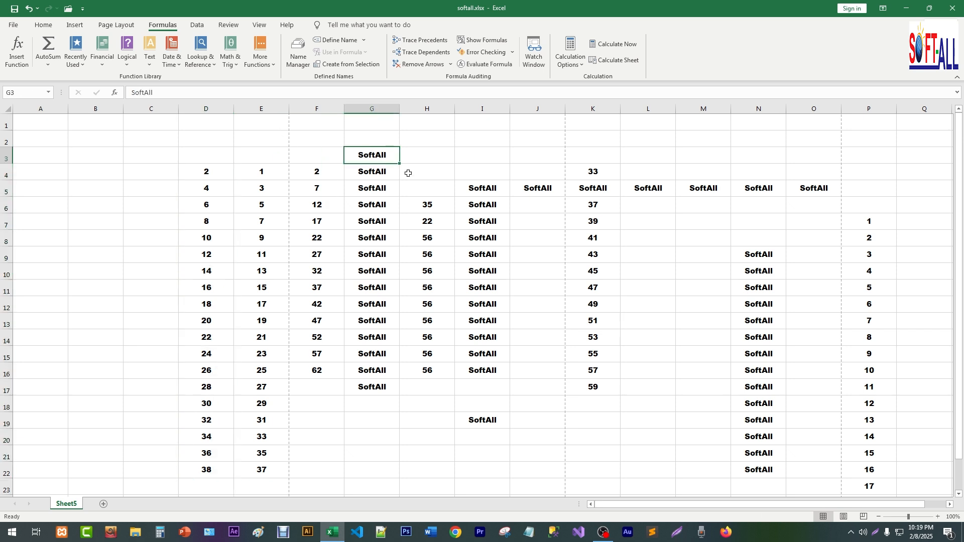
key(ctrl+shift+Down)
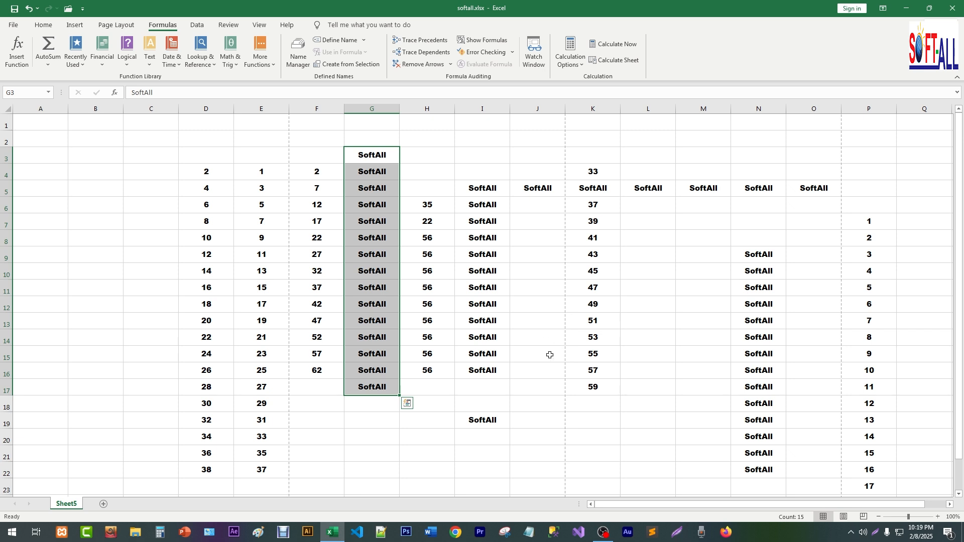
click(490, 371)
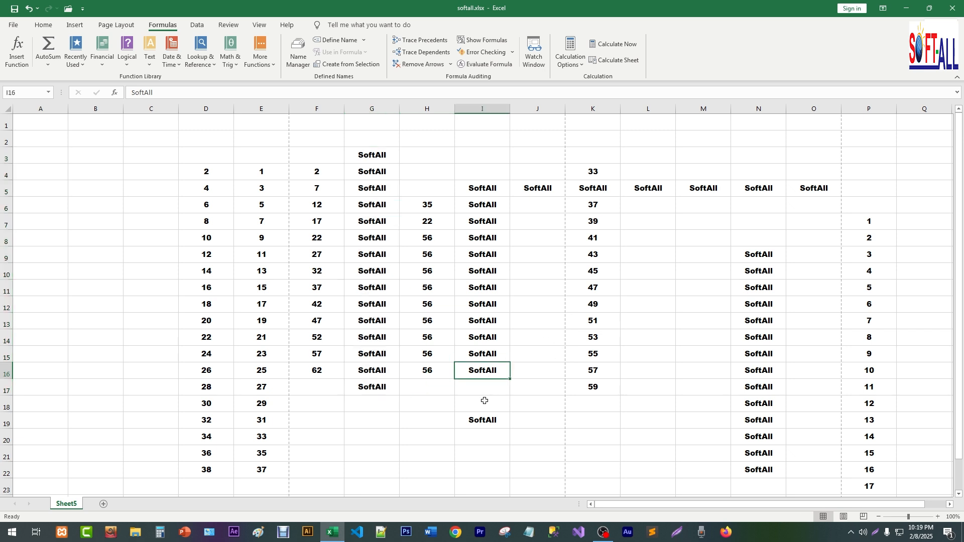
key(ctrl+shift+Up)
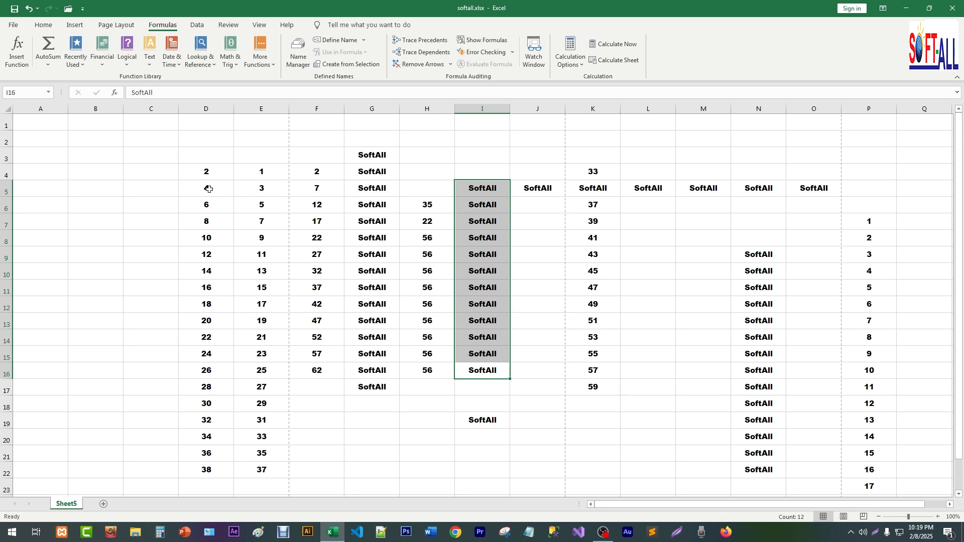
Select the block D4:G22, extend it rightward to the sheet's end, shrink it back to column G, and clear the selection
click(206, 172)
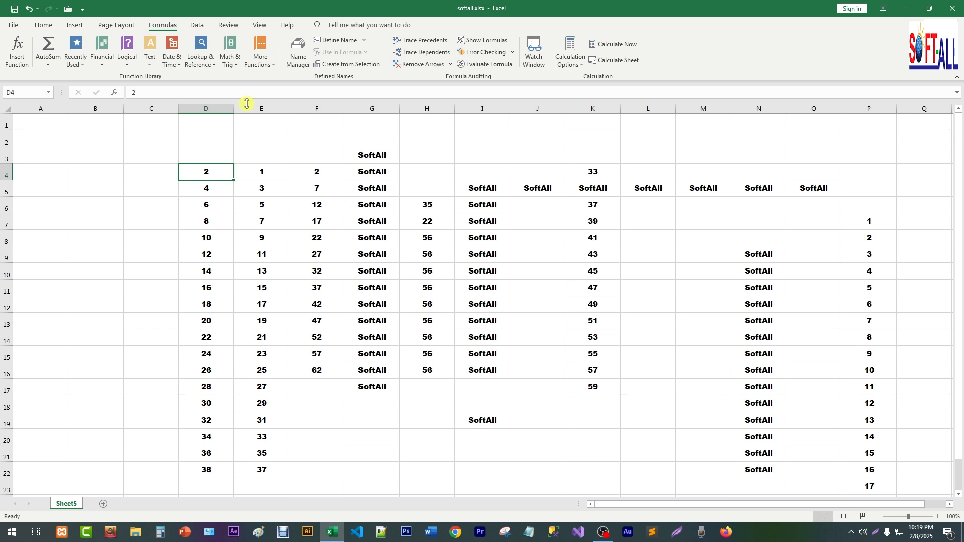
key(ctrl+shift+Right)
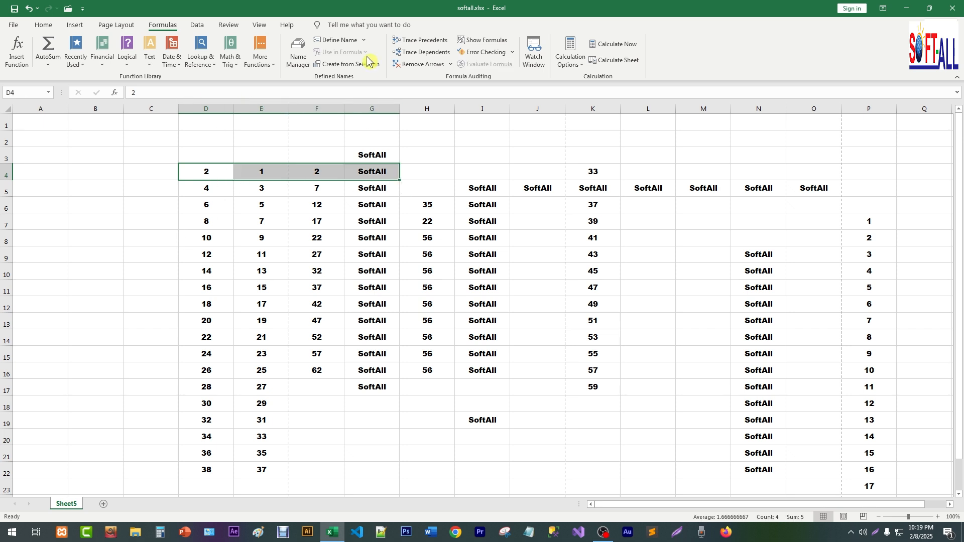
key(ctrl+shift+Down)
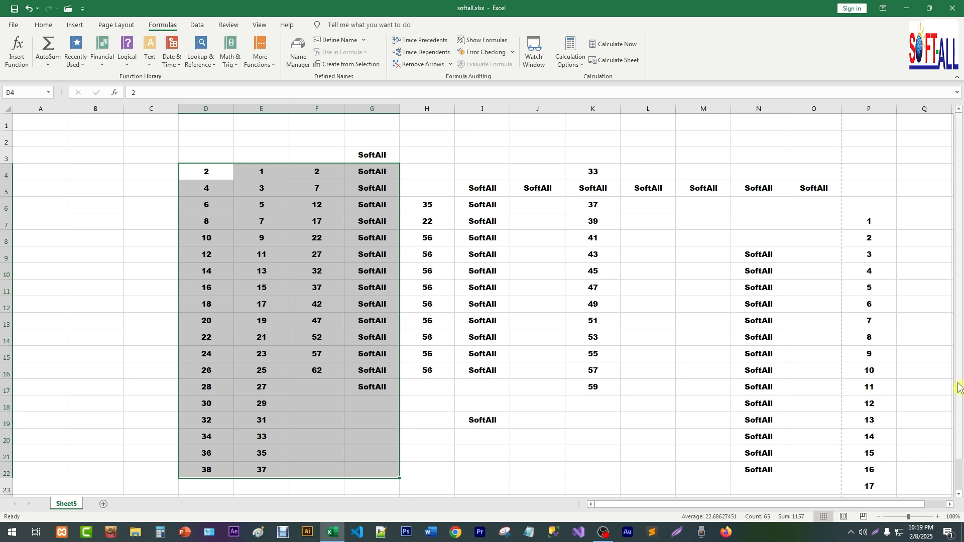
key(ctrl+shift+Right)
key(ctrl+shift+Right)
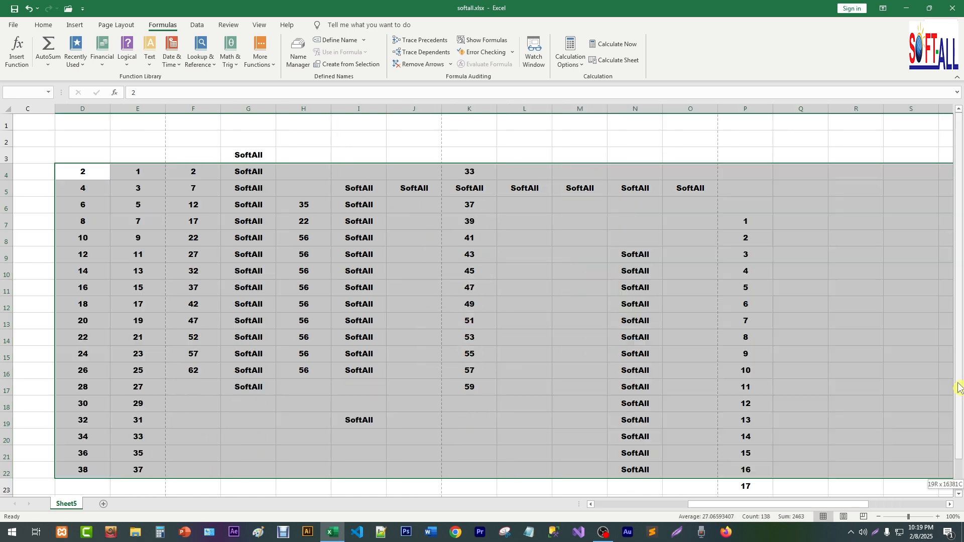
key(ctrl+shift+Left)
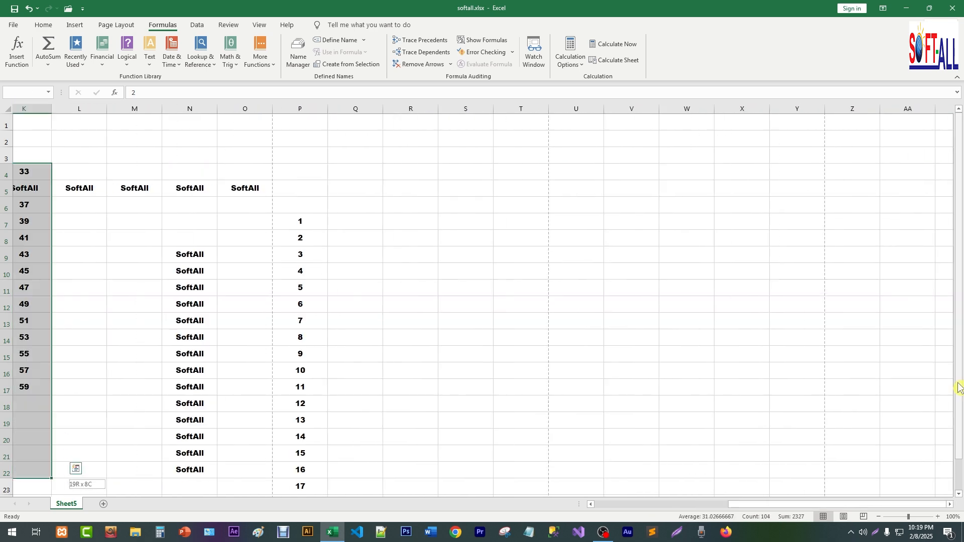
scroll(960, 387, left, 2)
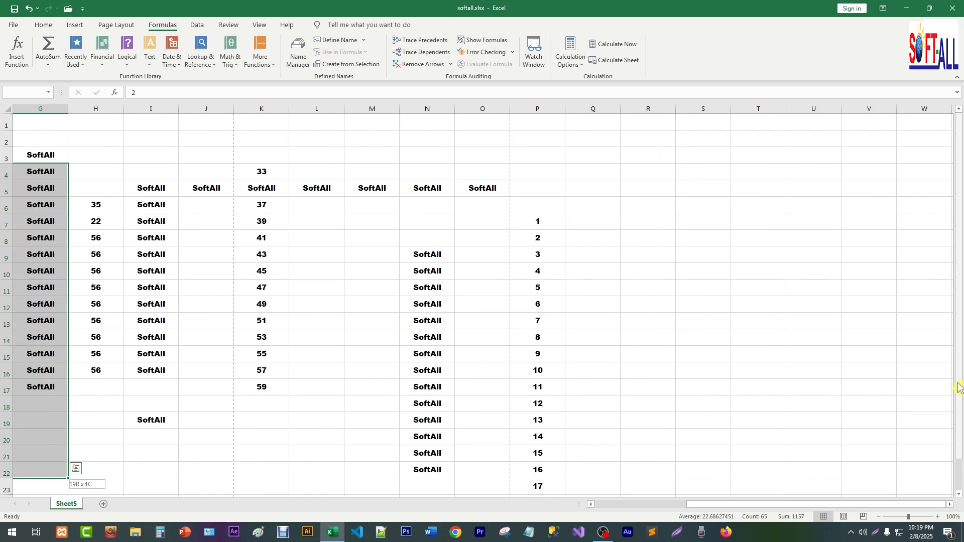
drag(765, 507, 555, 504)
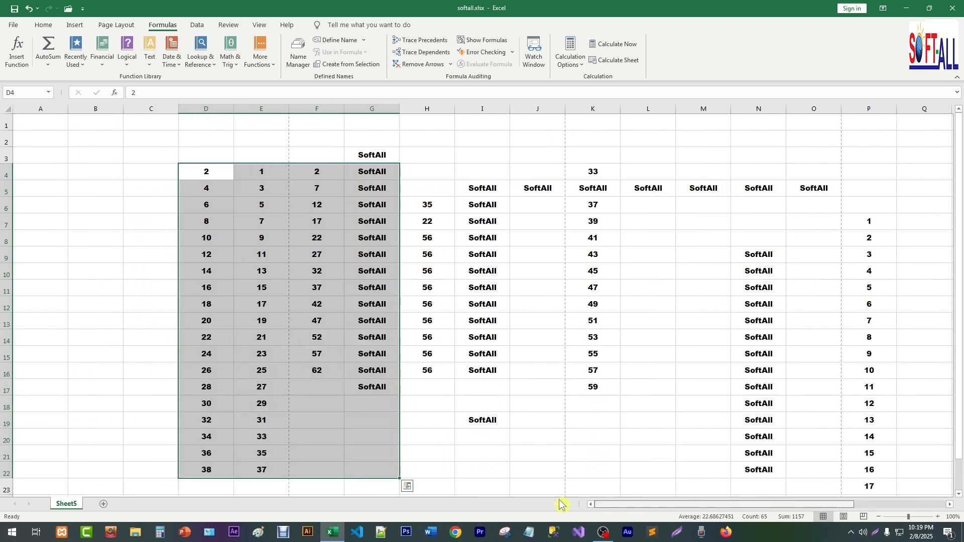
click(499, 201)
Select the numbers in D4:D22 and shrink the selection upward row by row to D4 alone
click(209, 173)
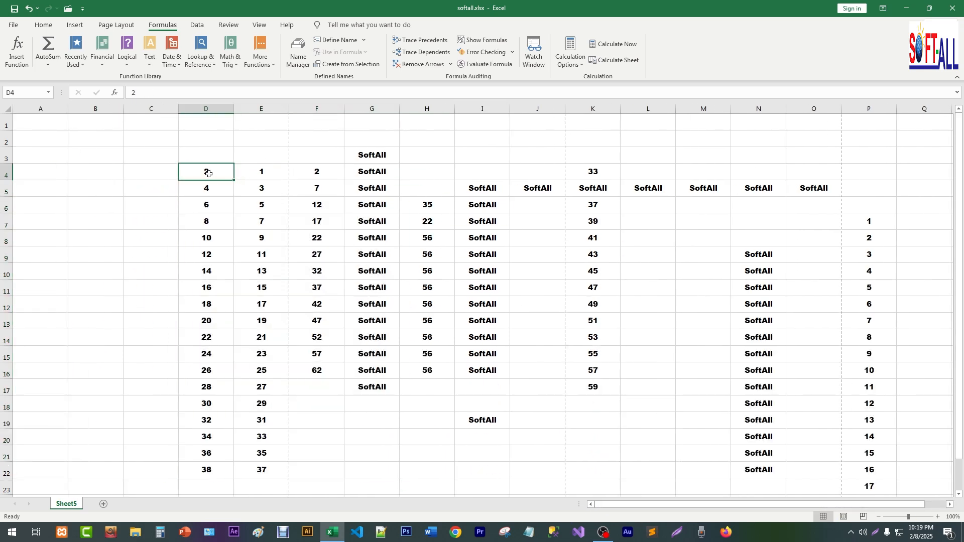
key(ctrl+shift+Down)
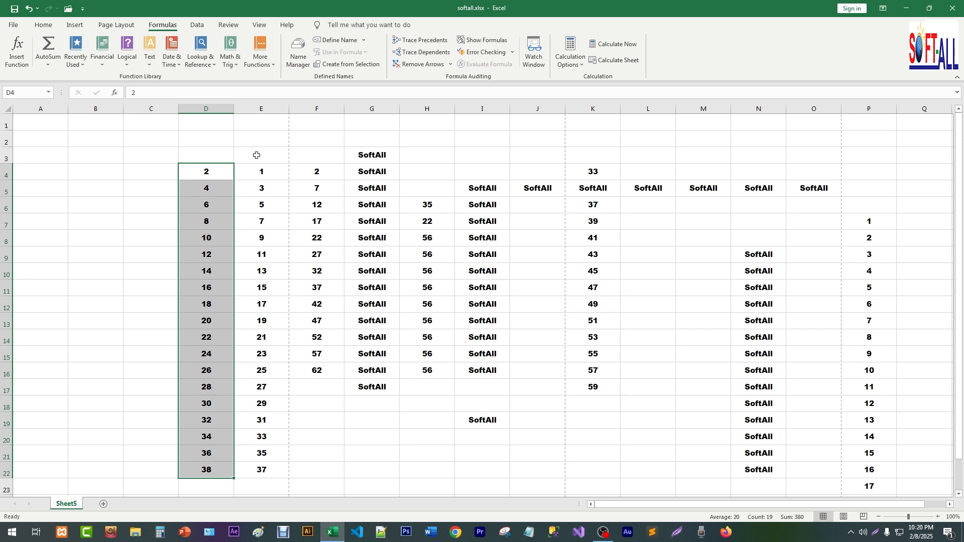
key(shift+Up)
key(shift+Up)
key(shift+Up)
key(shift+Up)
key(shift+Up)
key(shift+Up)
key(shift+Up)
key(shift+Up)
key(shift+Up)
key(shift+Up)
key(shift+Up)
key(shift+Up)
key(shift+Up)
key(shift+Up)
key(shift+Up)
key(shift+Up)
key(shift+Up)
key(shift+Up)
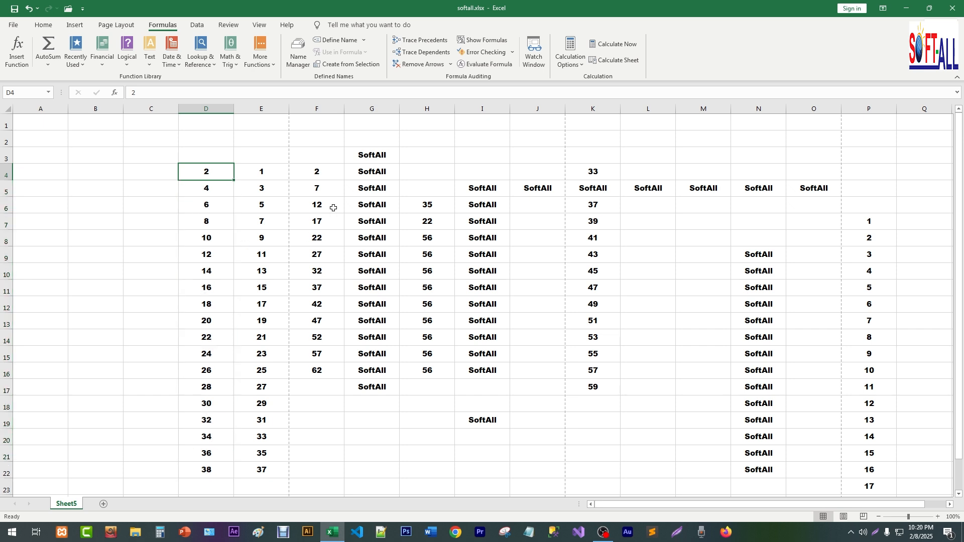
Clear the contents of D17:P23, G3:O3 and H4:P18 around the D4:G16 block
scroll(246, 219, down, 1)
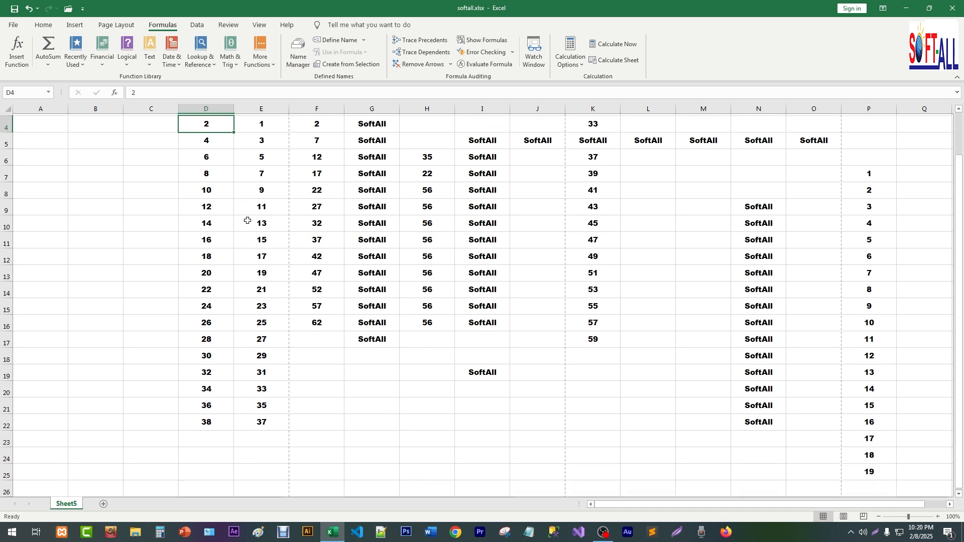
scroll(266, 224, up, 1)
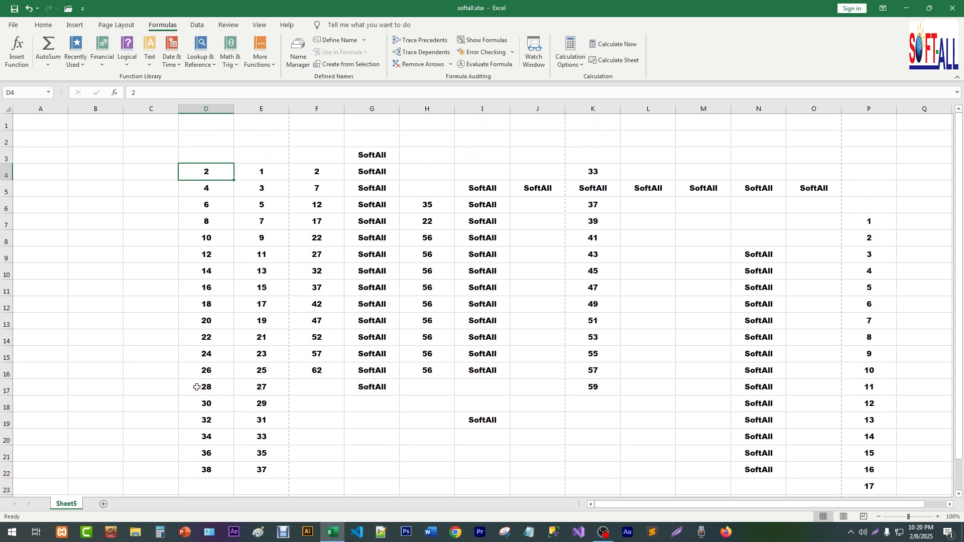
drag(197, 387, 895, 485)
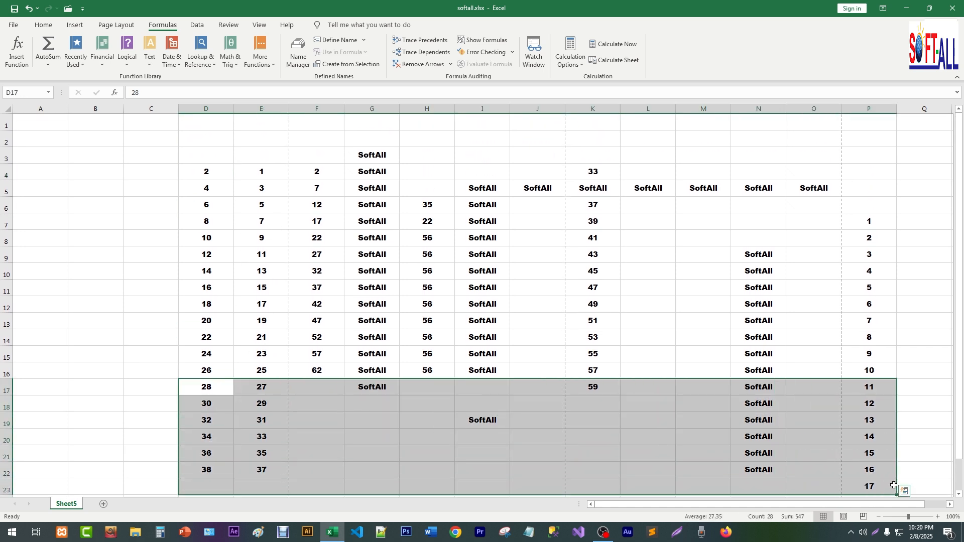
key(Delete)
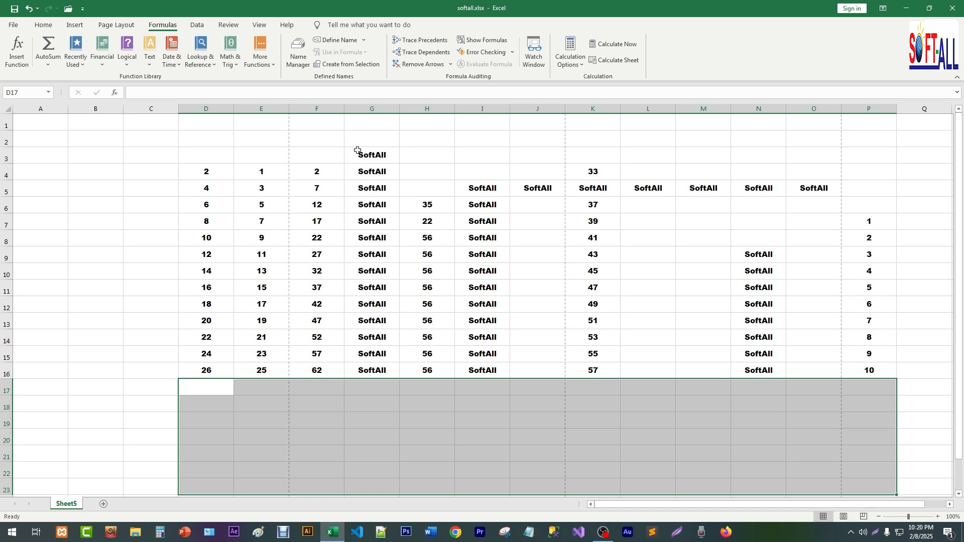
drag(358, 150, 835, 155)
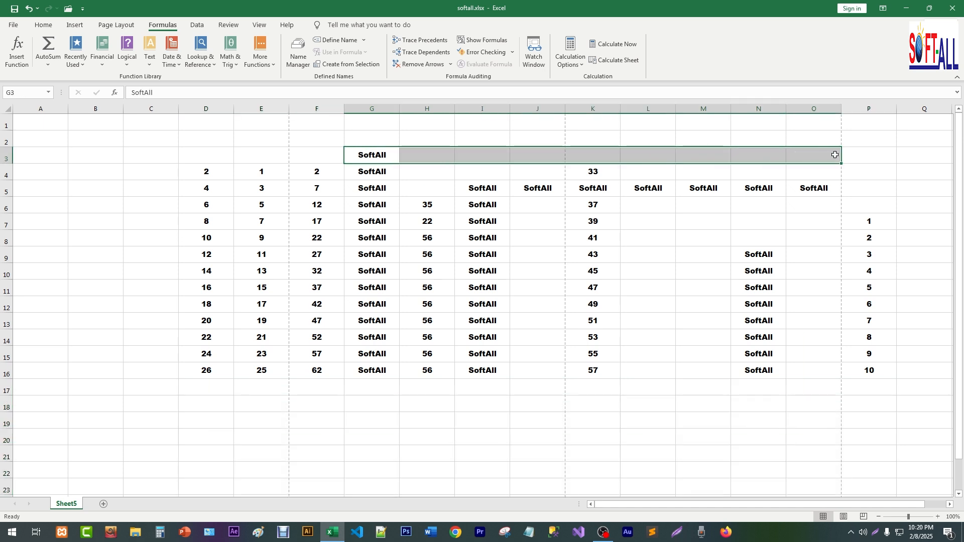
key(Delete)
drag(446, 170, 879, 397)
key(Delete)
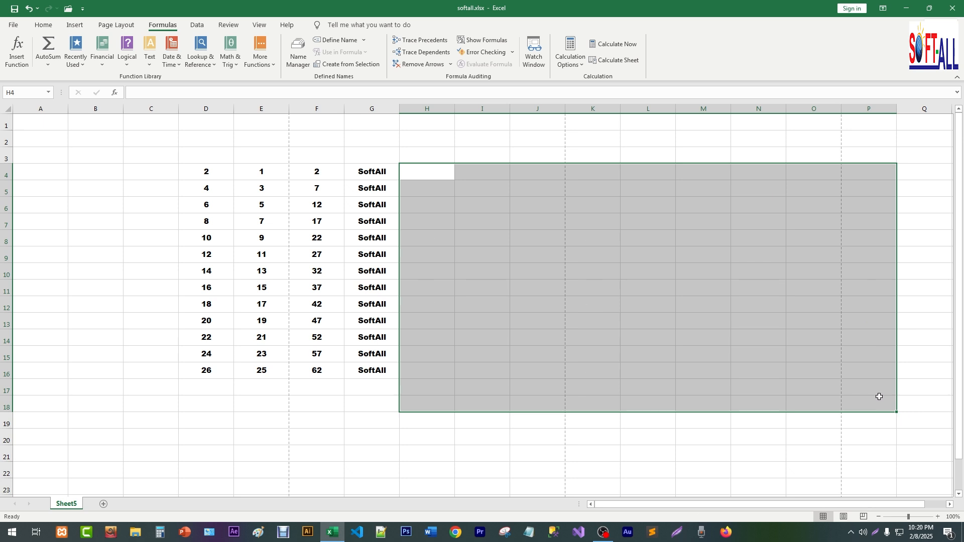
click(232, 404)
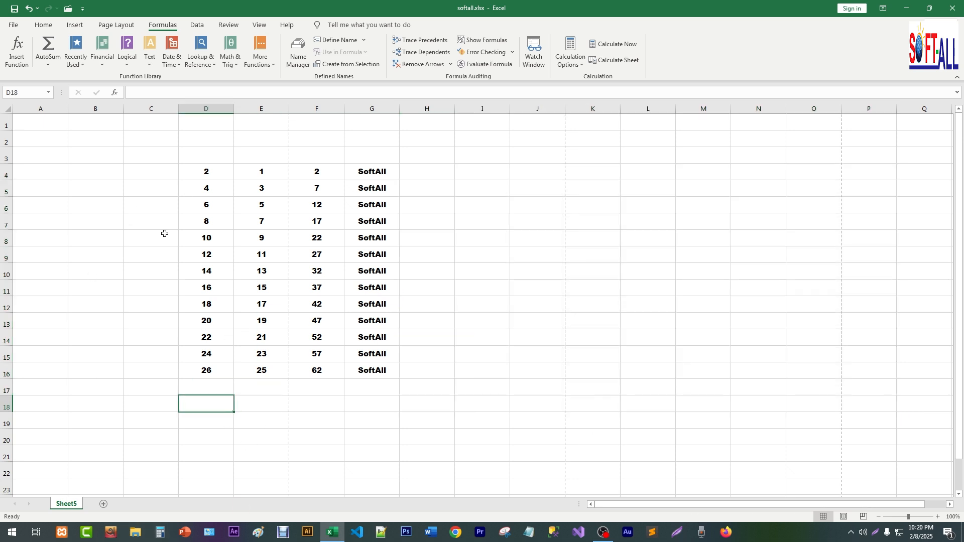
click(465, 166)
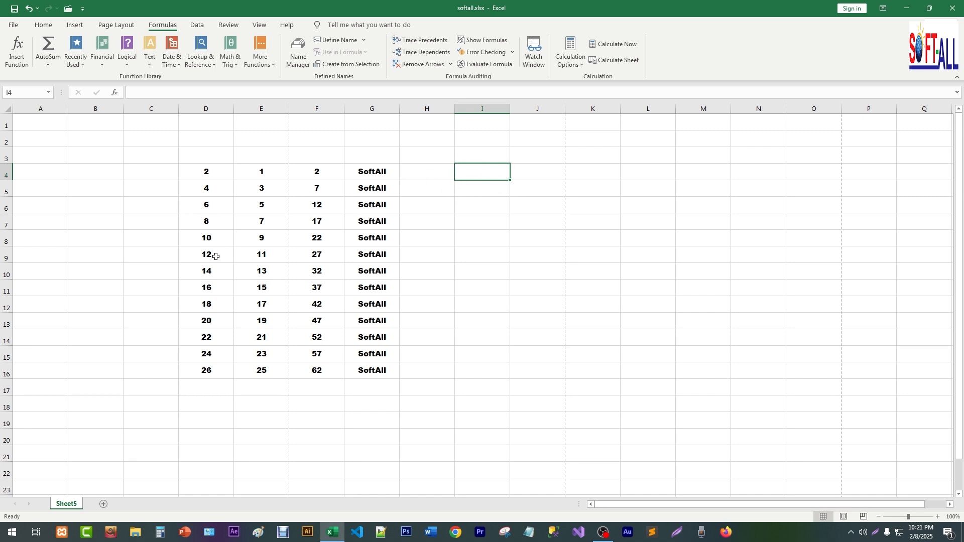
Apply All Borders to the range D4:G16, and undo that border change
drag(194, 173, 368, 378)
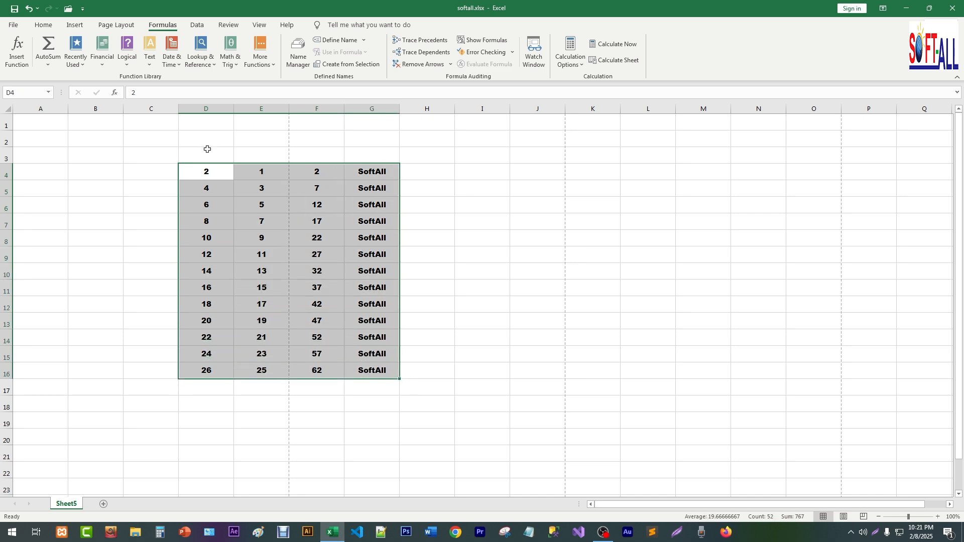
click(43, 25)
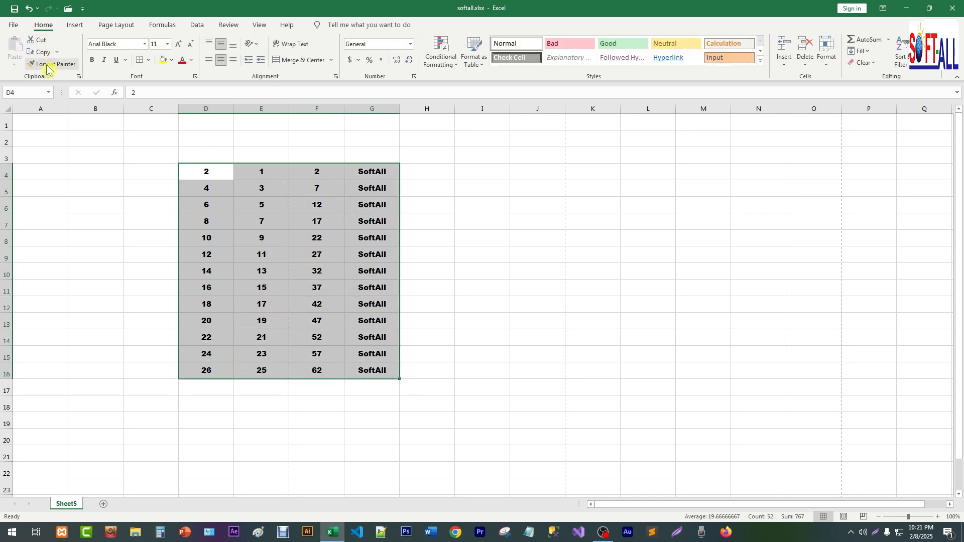
click(148, 59)
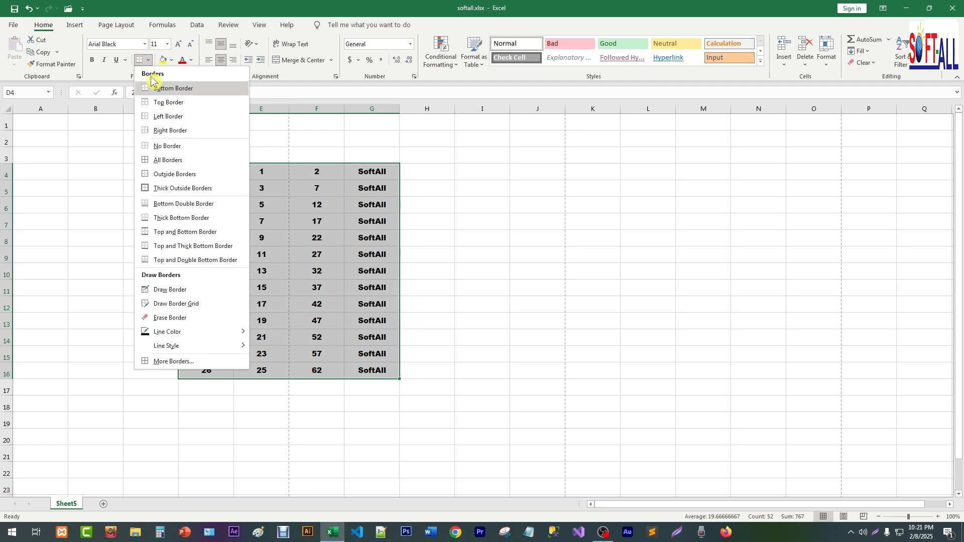
click(159, 160)
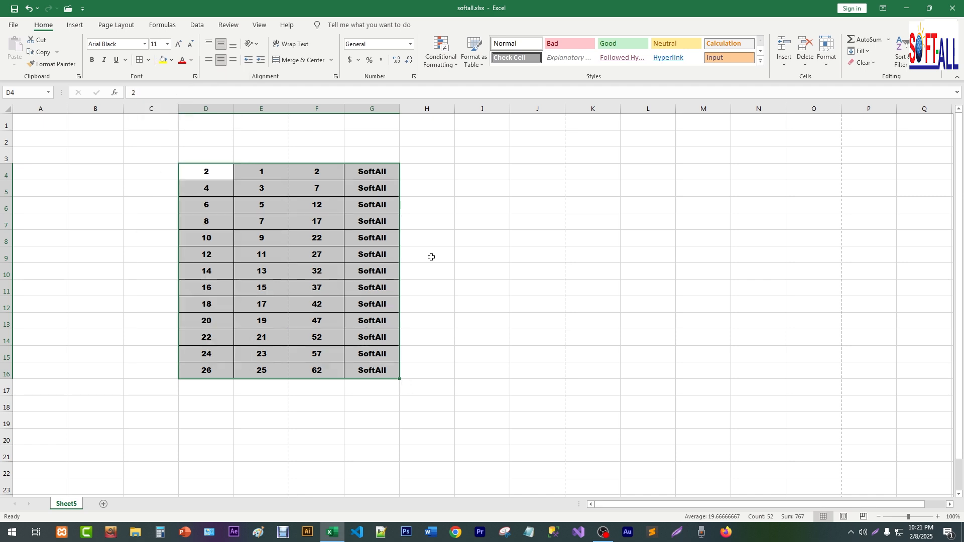
click(593, 288)
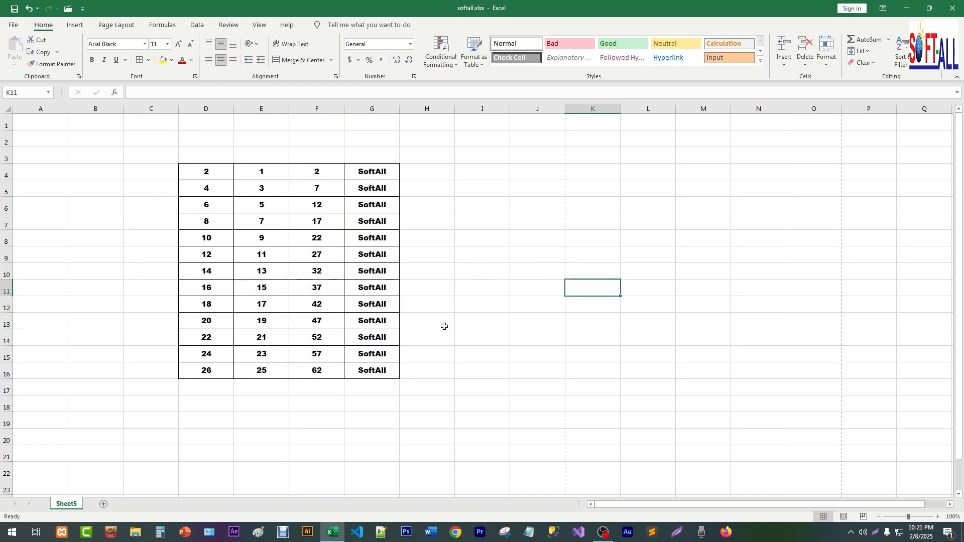
click(531, 201)
click(459, 240)
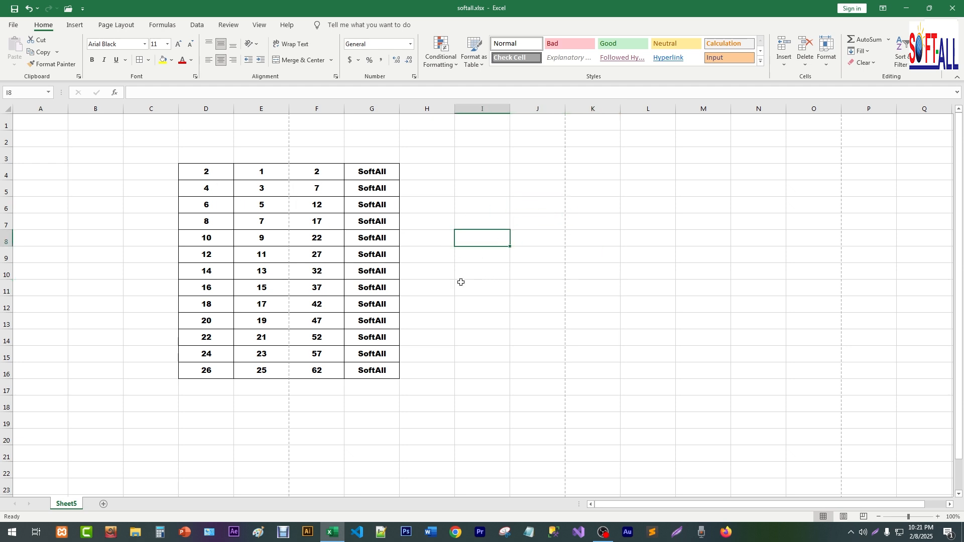
key(ctrl+z)
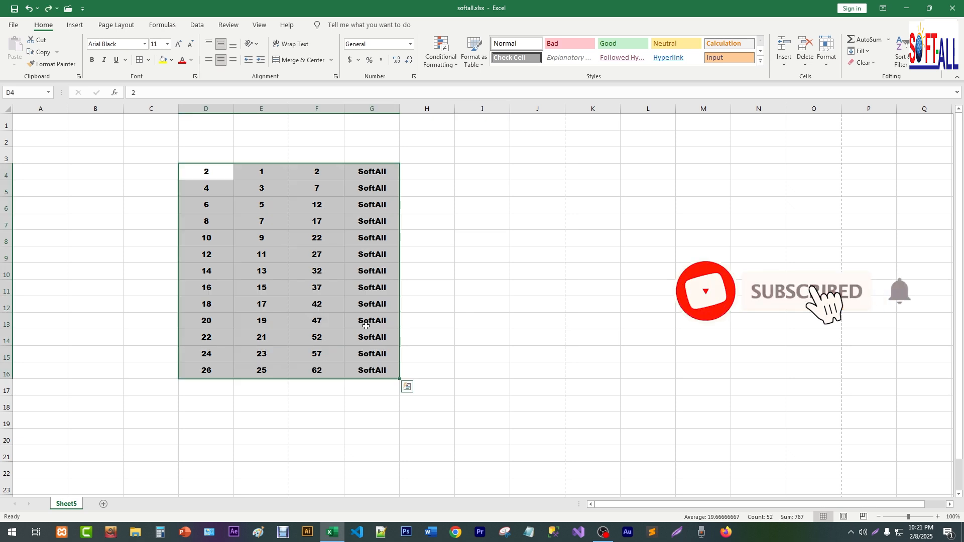
click(309, 225)
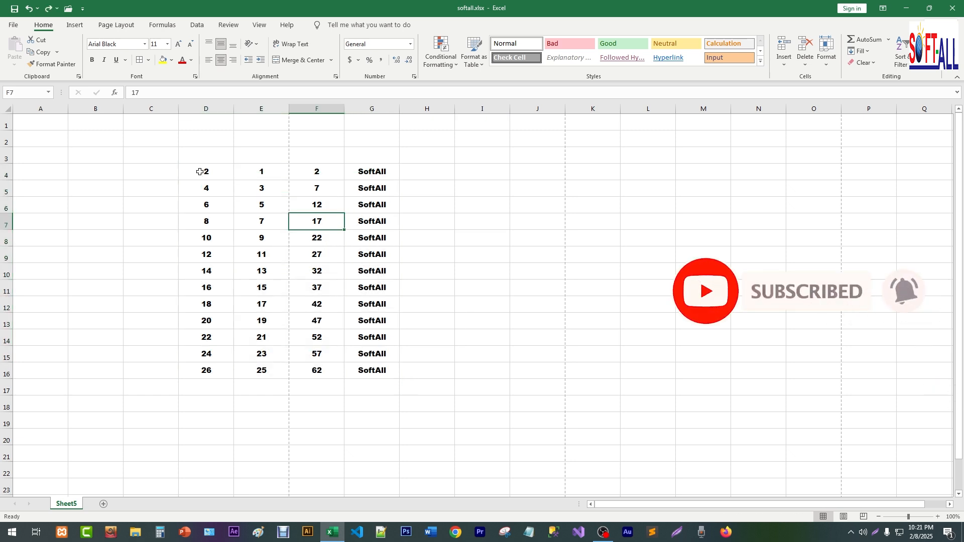
Fill the cells of D4:G16 with a light orange theme color
drag(200, 172, 387, 375)
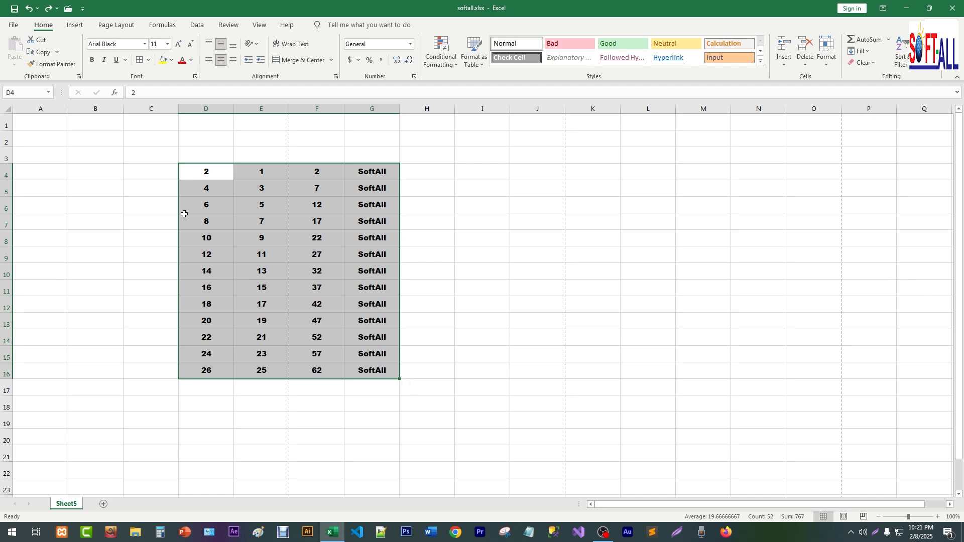
click(172, 60)
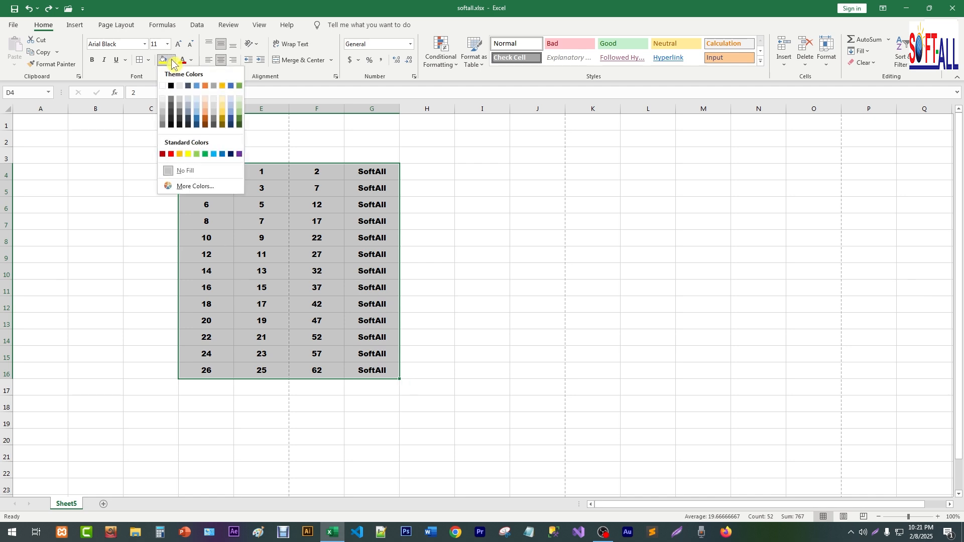
click(205, 106)
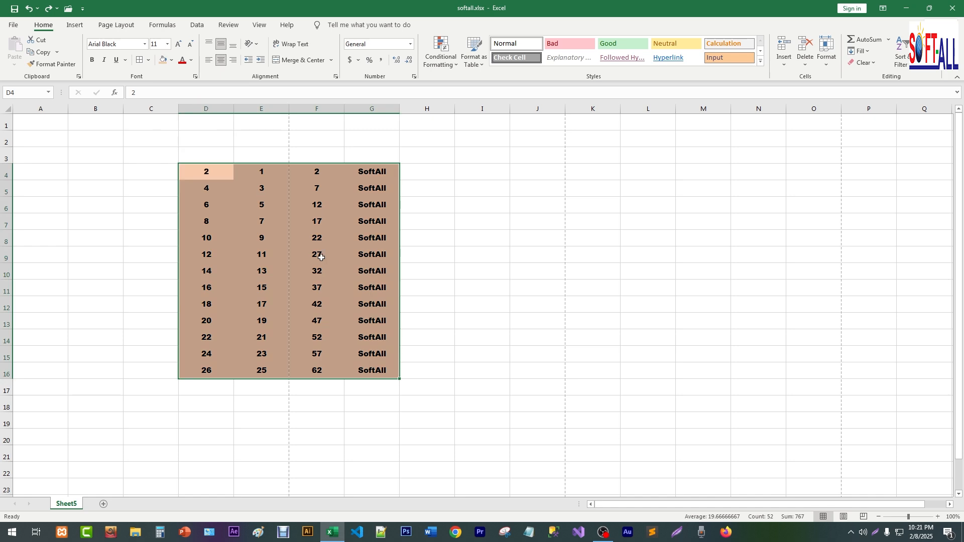
Apply All Borders to the filled range D4:G16
click(518, 257)
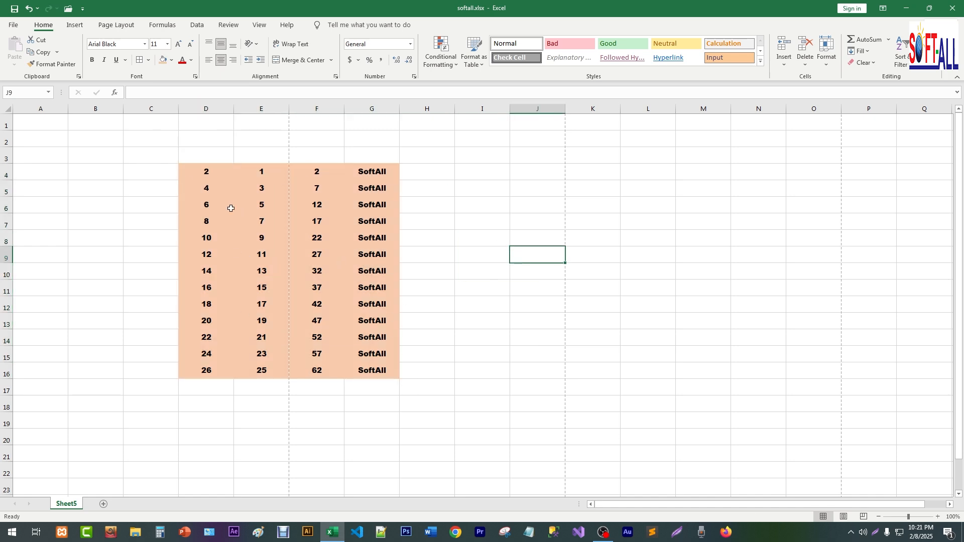
drag(188, 168, 382, 373)
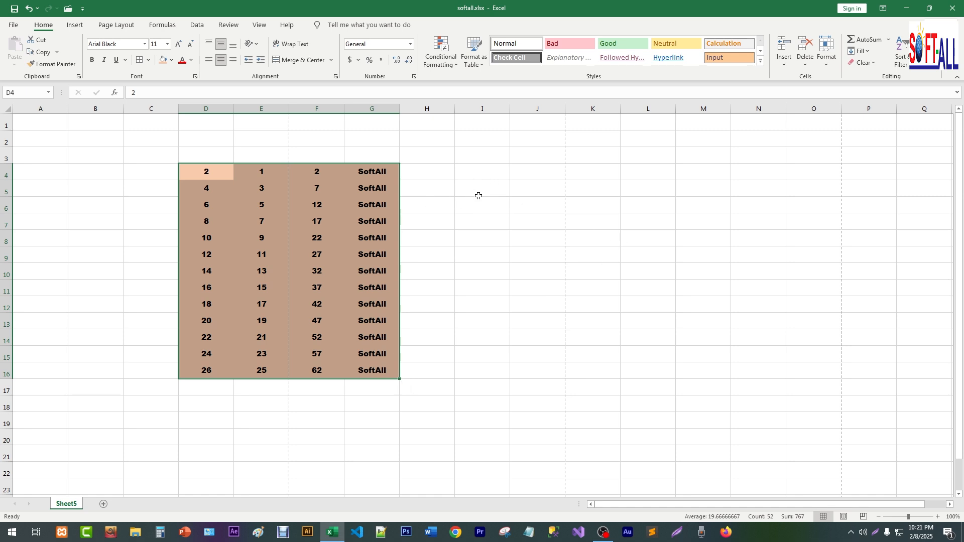
drag(194, 172, 381, 368)
click(149, 60)
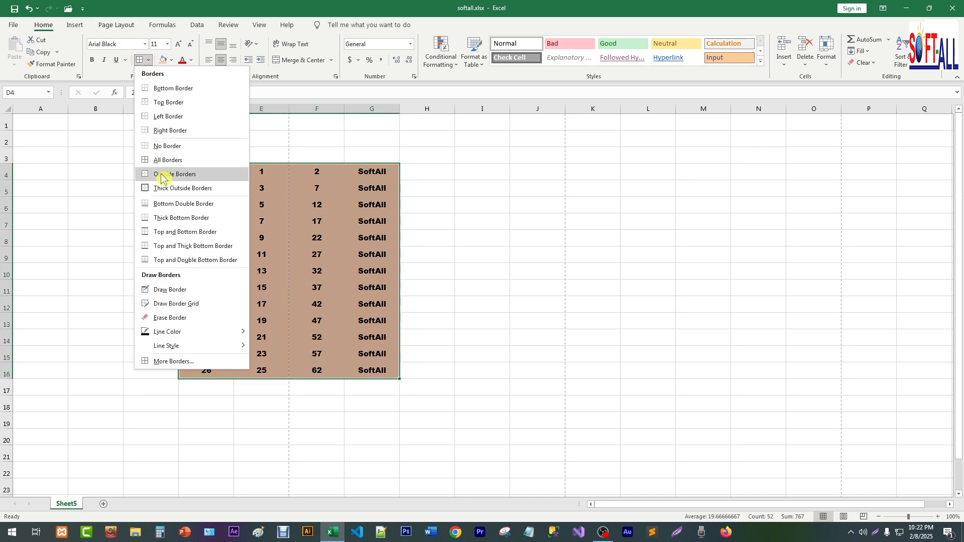
click(159, 161)
click(527, 260)
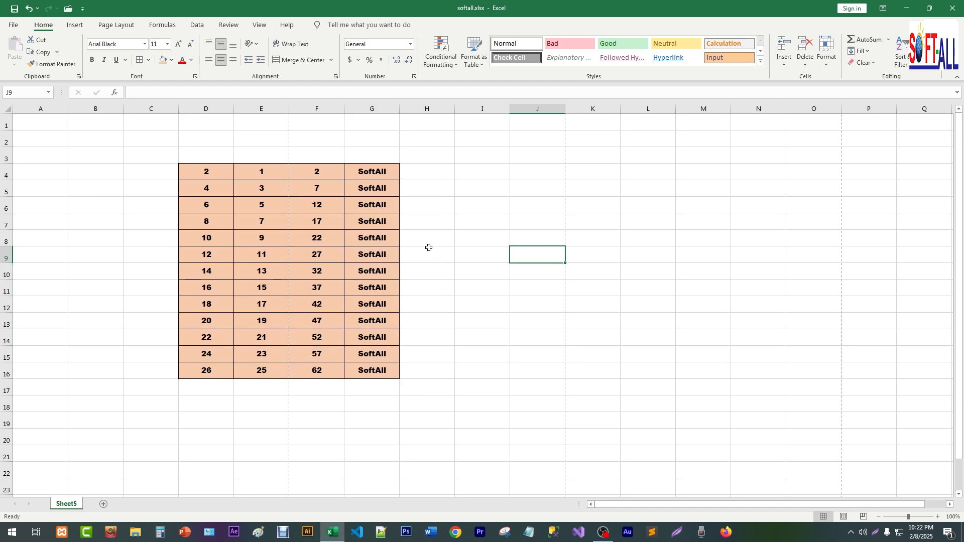
Change the font color of D4:G16 to a dark blue theme color
drag(194, 171, 397, 375)
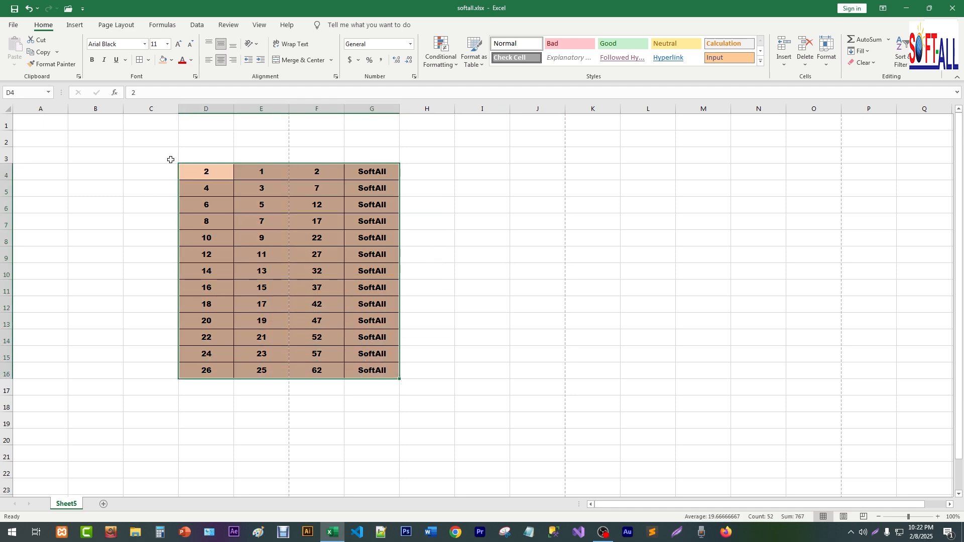
click(192, 61)
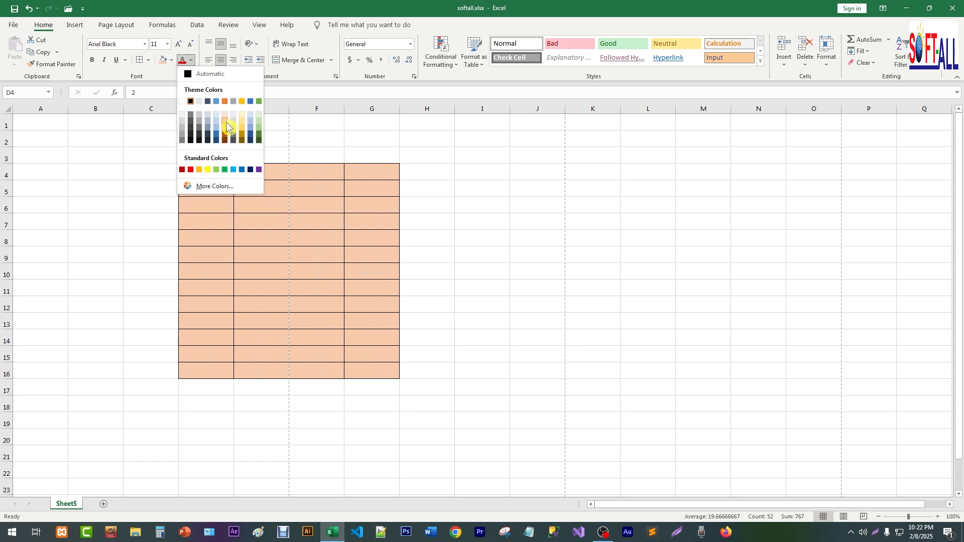
click(250, 136)
click(627, 287)
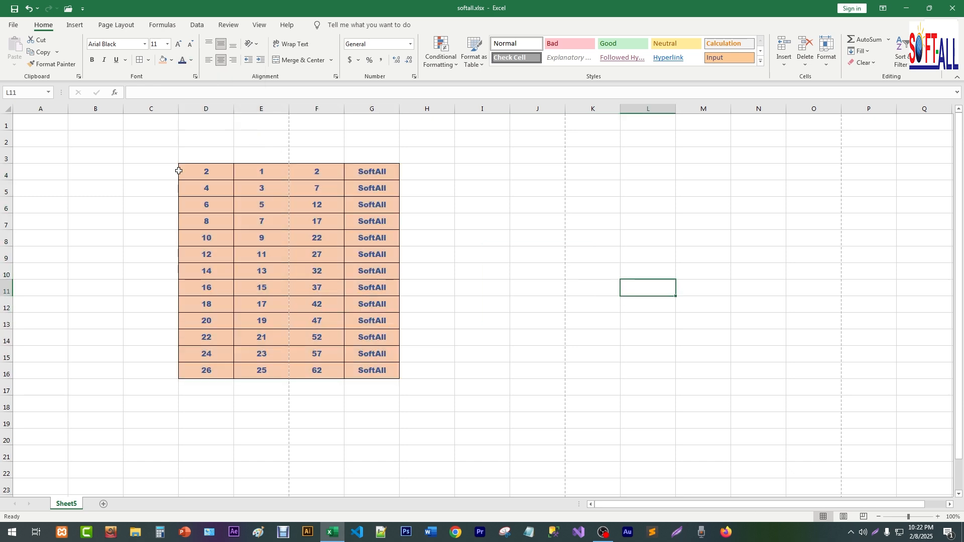
Change the fill of D4:G16 to a light blue theme color
drag(192, 170, 382, 373)
click(172, 60)
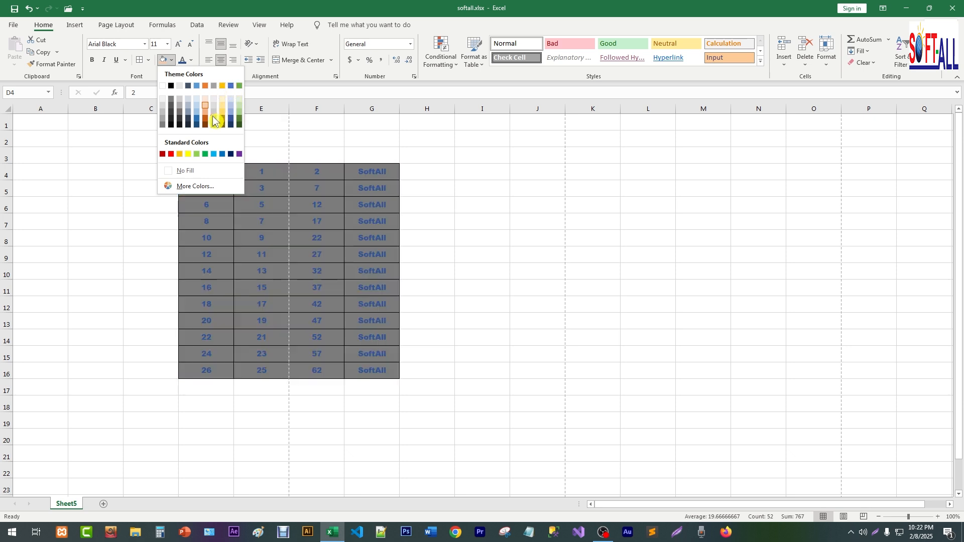
click(198, 100)
click(611, 265)
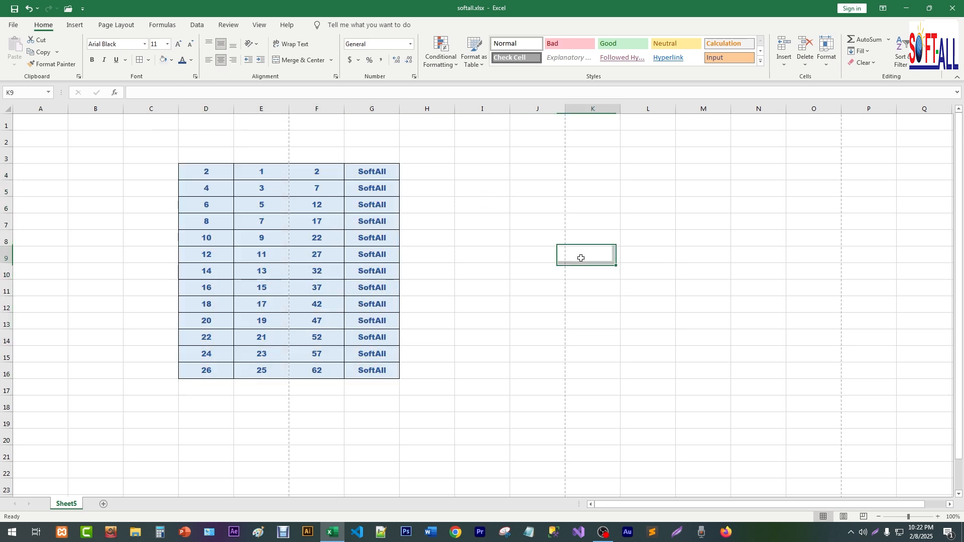
Enter the title "SoftAll YouTube Channel" in cell D3 above the number block
click(230, 157)
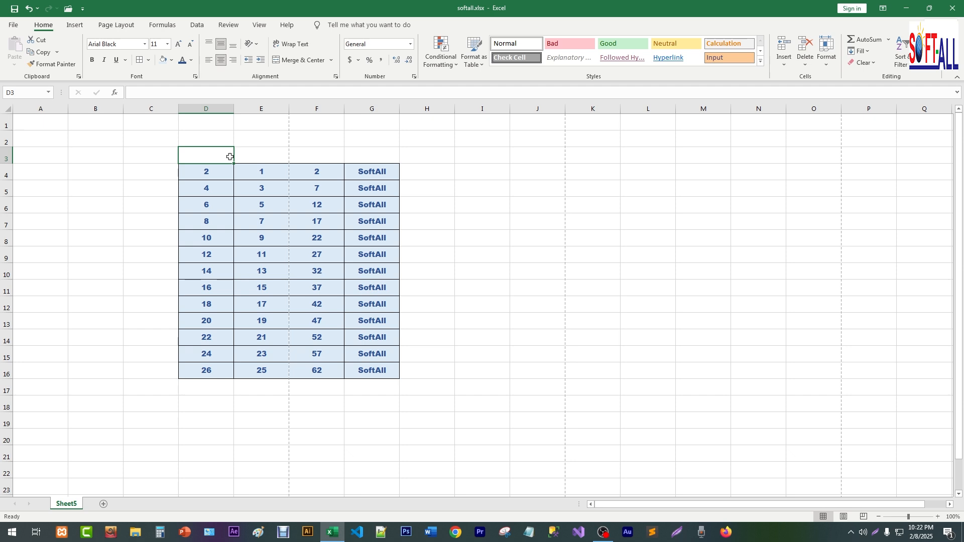
text(Soft)
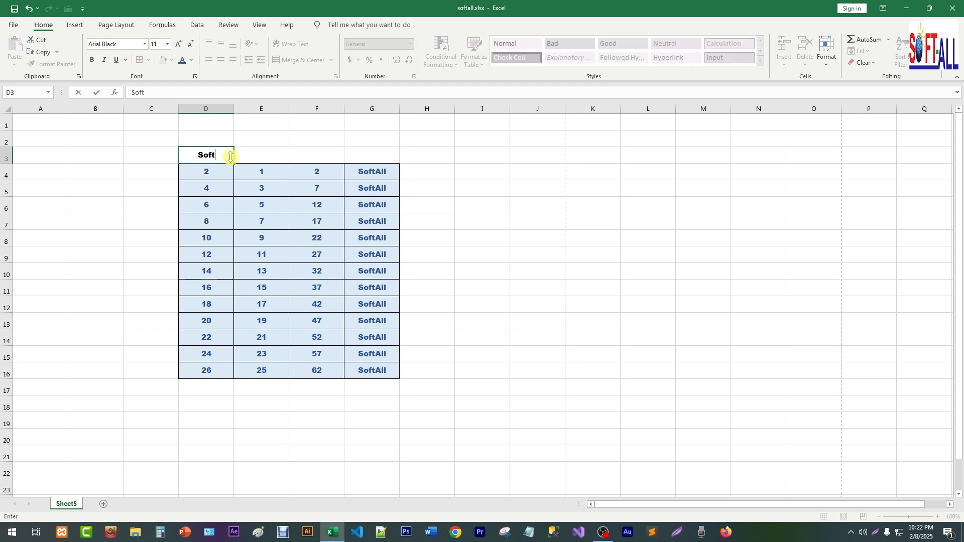
text(All YouTube C)
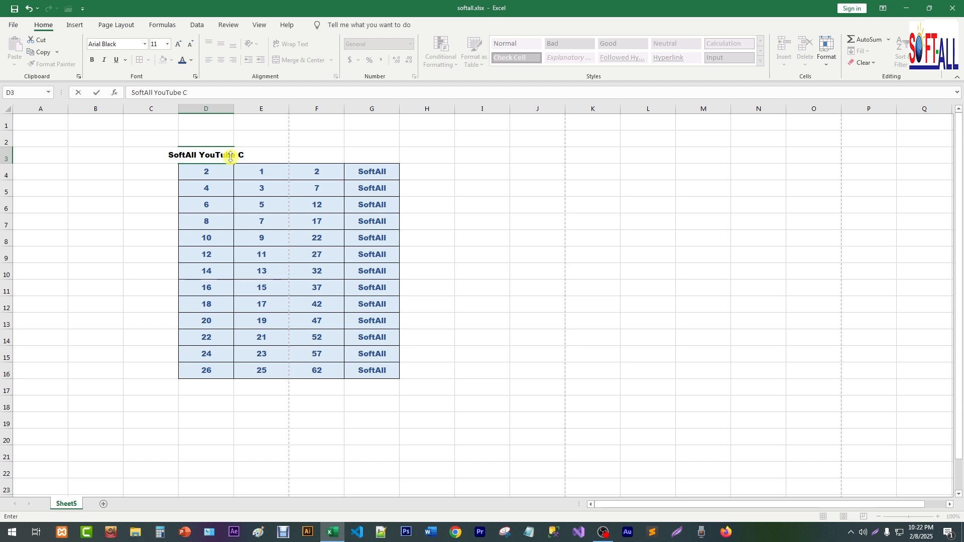
text(hannel)
click(129, 255)
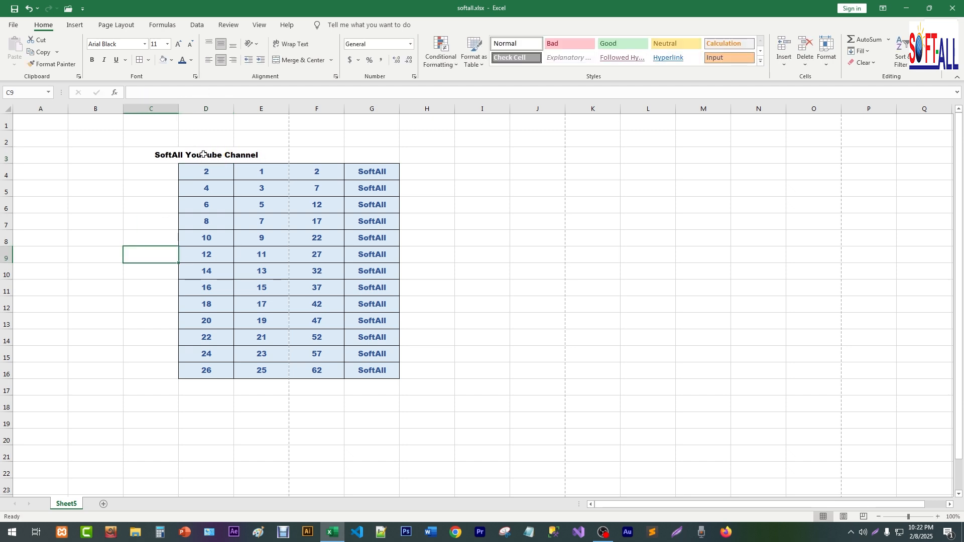
Check cells C3, D3 and E3 to see which one holds the overflowing title text
click(266, 154)
click(157, 154)
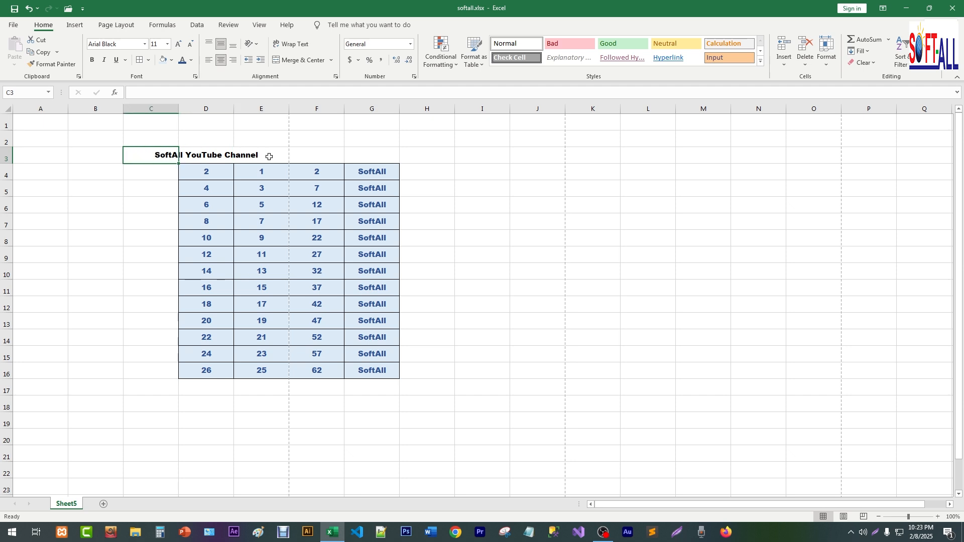
click(268, 155)
click(202, 155)
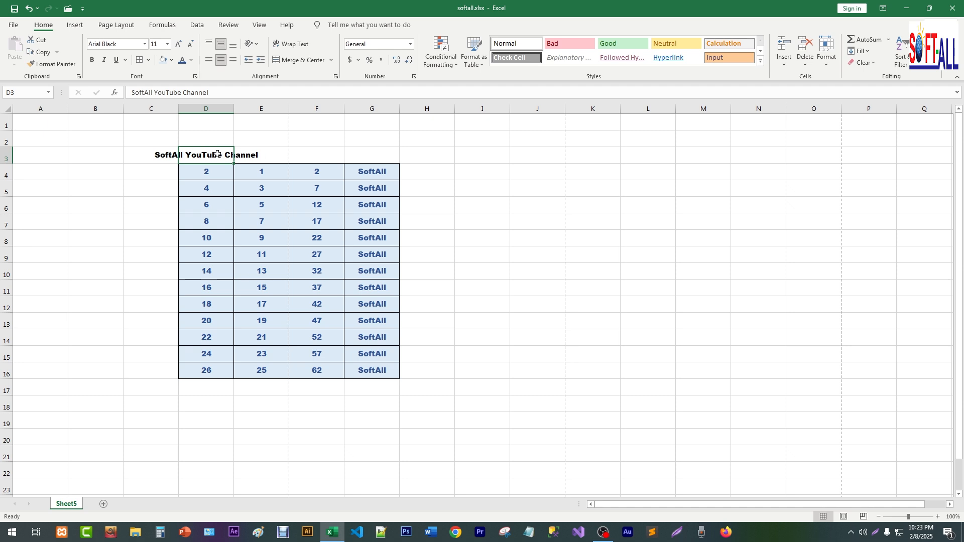
drag(203, 154, 250, 155)
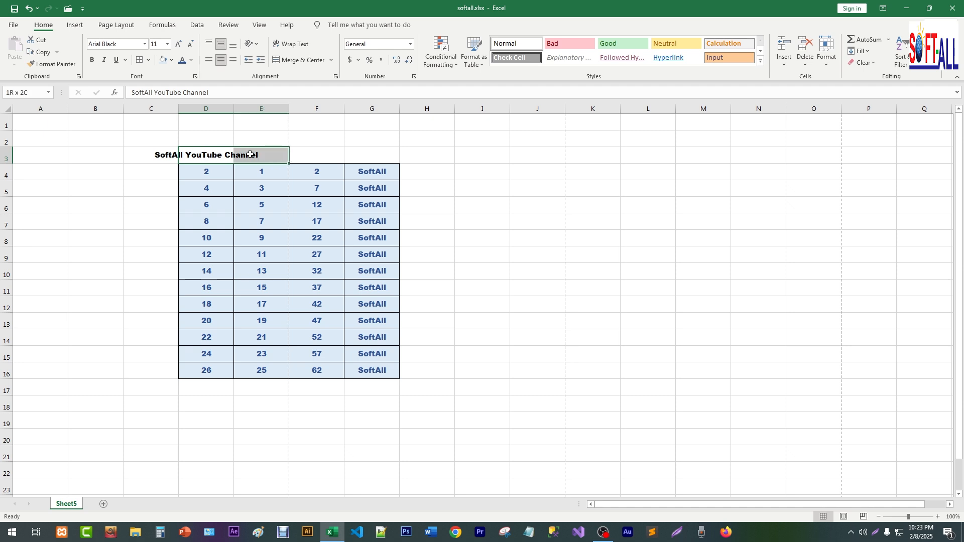
click(521, 216)
Merge and center the empty cells J5:M5 into one cell
drag(533, 188, 713, 193)
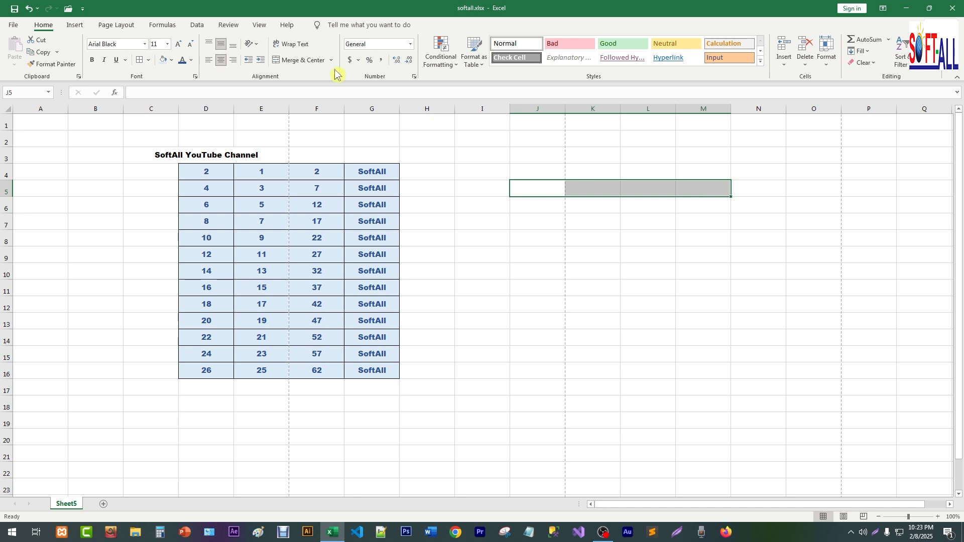
click(295, 62)
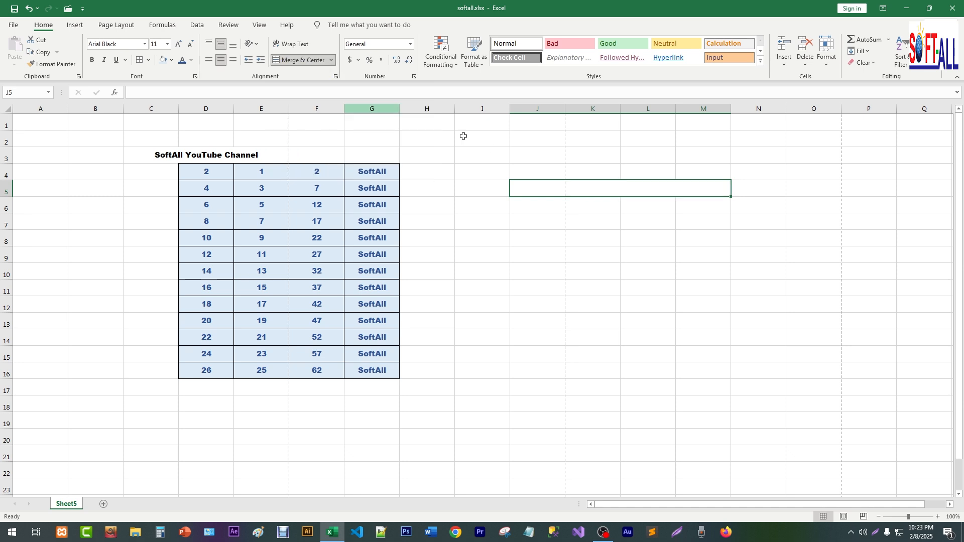
click(605, 206)
click(542, 188)
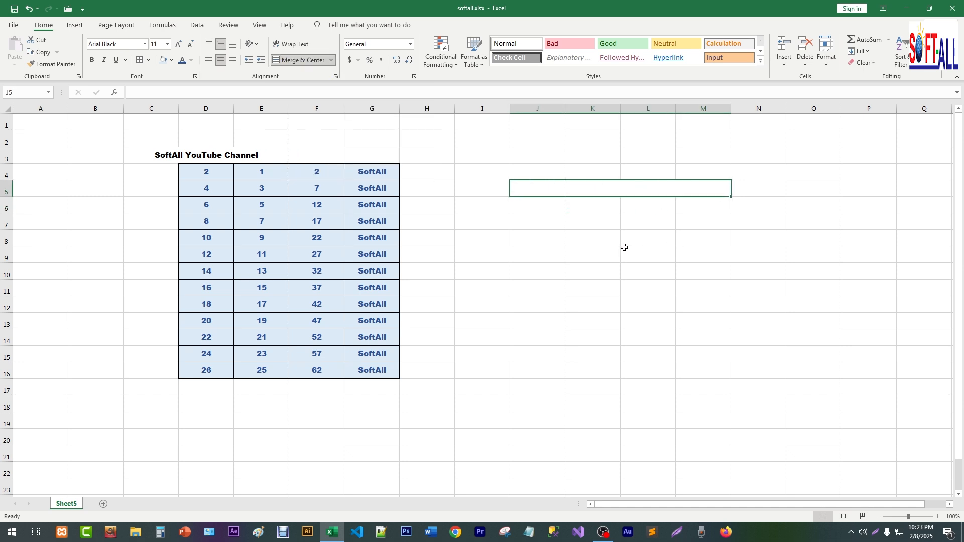
Merge and center the empty ranges L7:N15 and I7:J14 into two separate blocks
drag(635, 215, 734, 347)
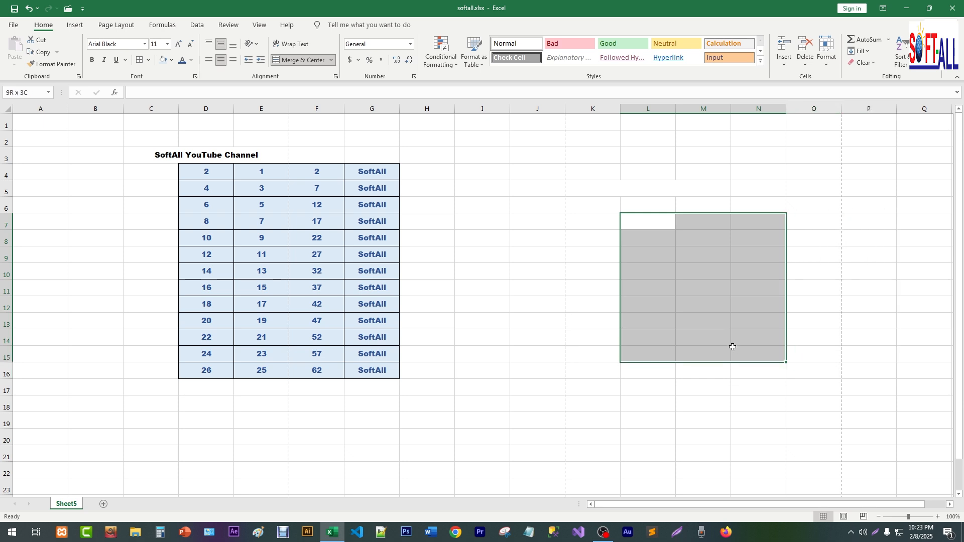
click(314, 60)
click(576, 291)
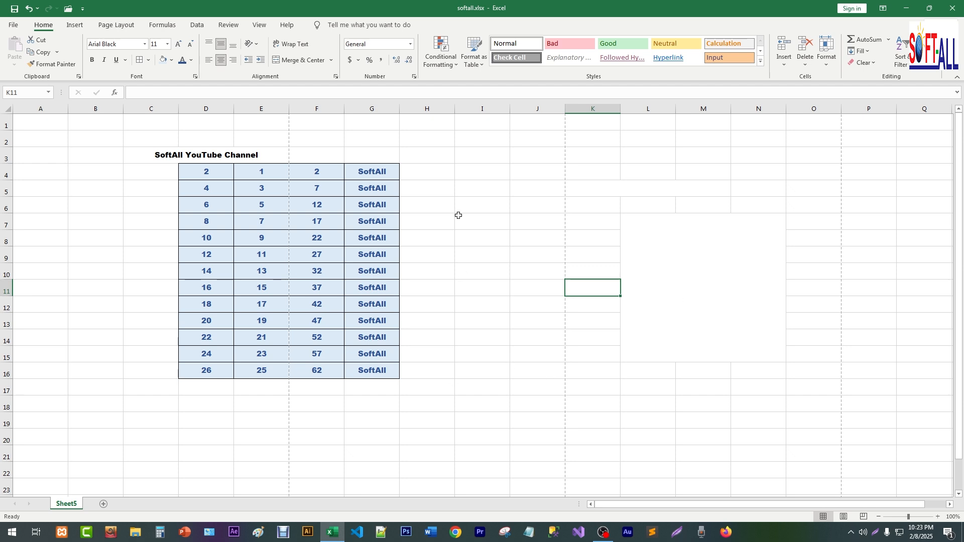
drag(459, 216, 543, 332)
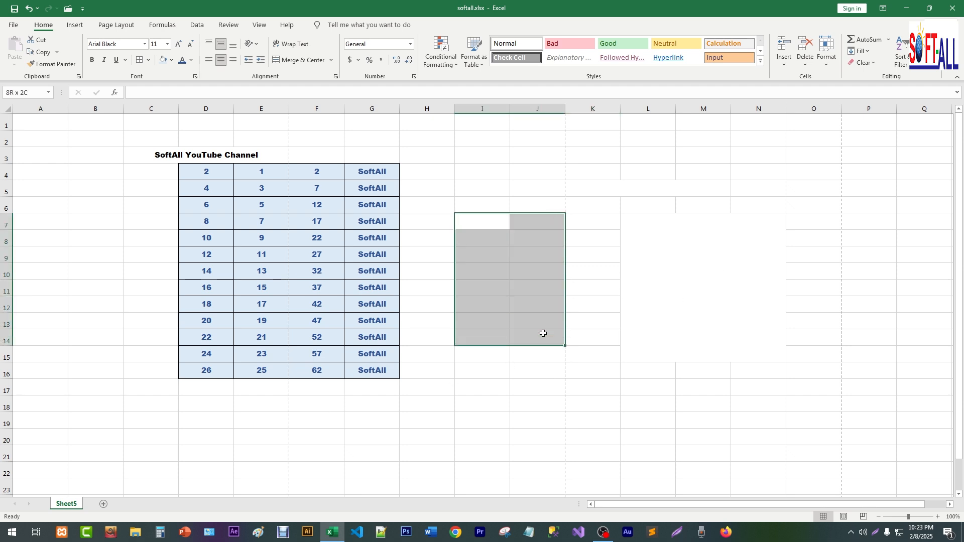
click(312, 61)
click(656, 164)
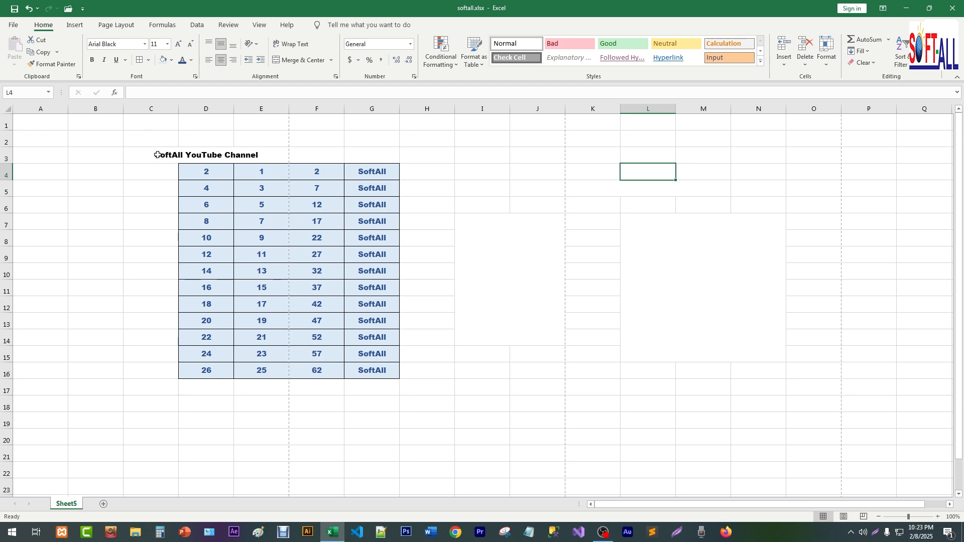
Merge and center the title across D3:G3 above the table
drag(155, 155, 283, 157)
click(284, 157)
drag(206, 156, 362, 155)
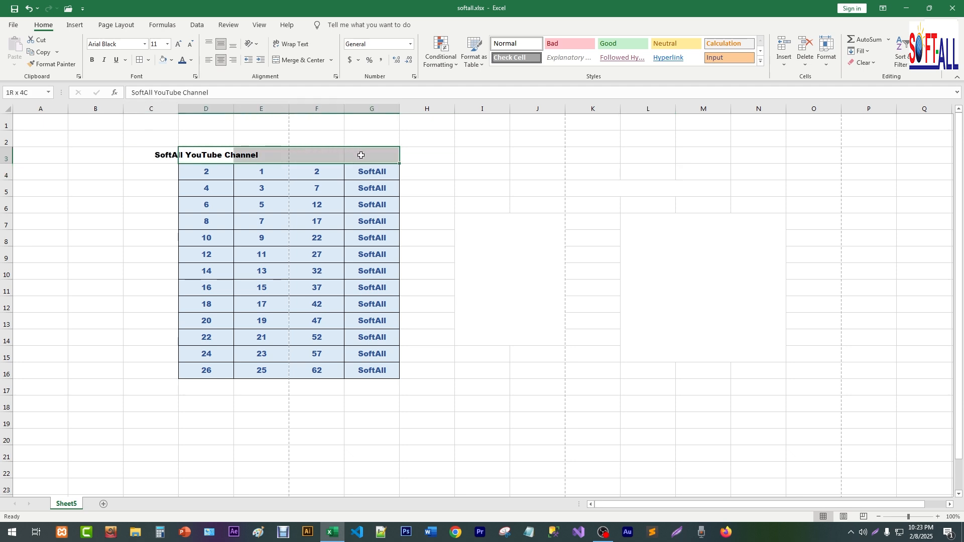
click(296, 62)
click(485, 248)
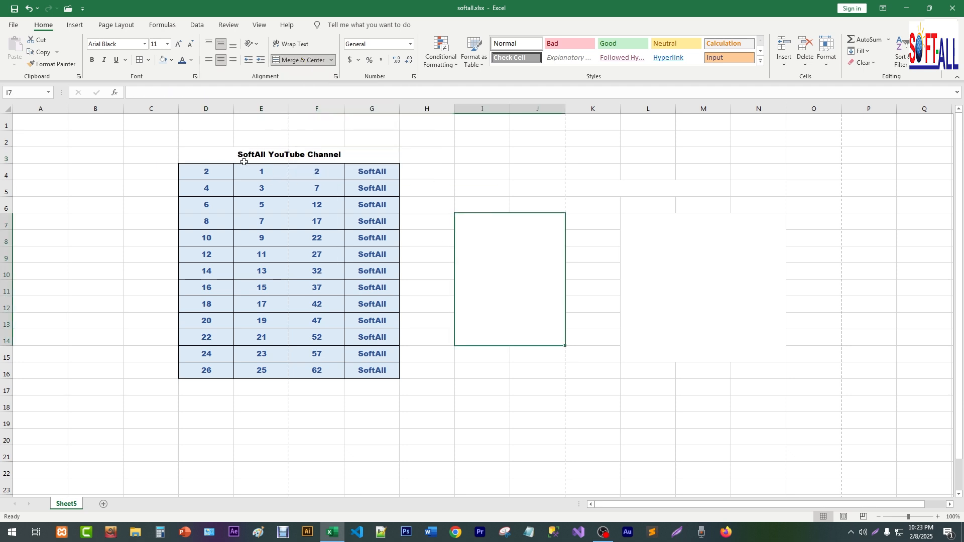
Fill the merged title cell D3:G3 with the orange theme color
click(210, 155)
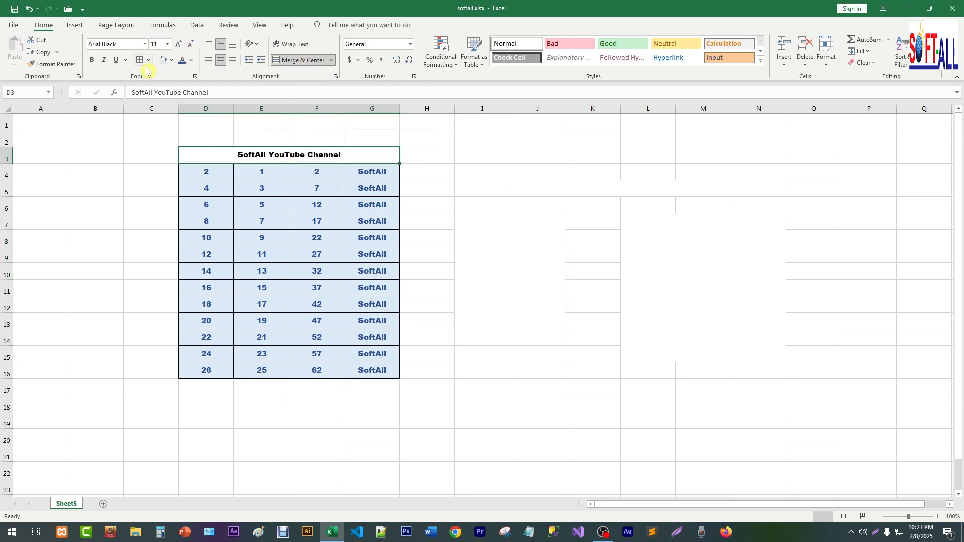
click(172, 60)
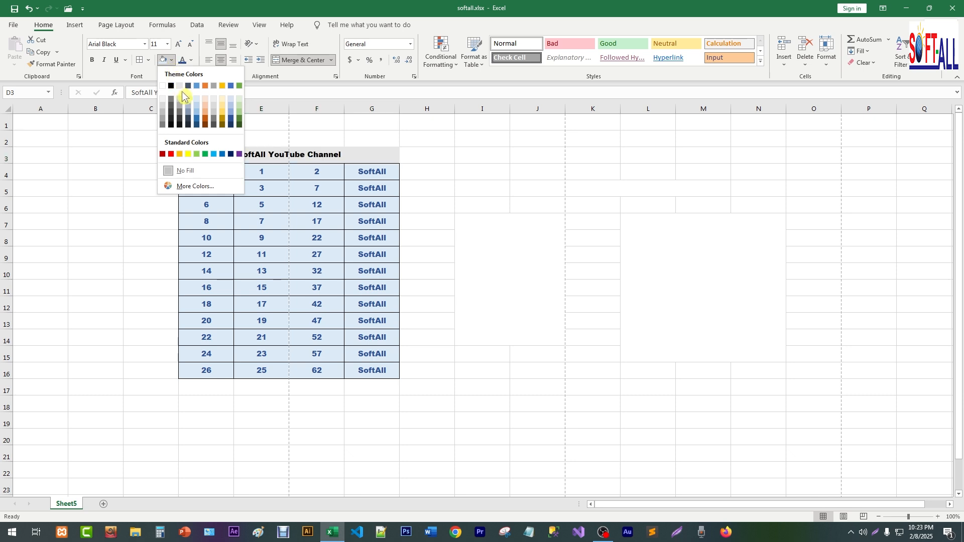
click(205, 86)
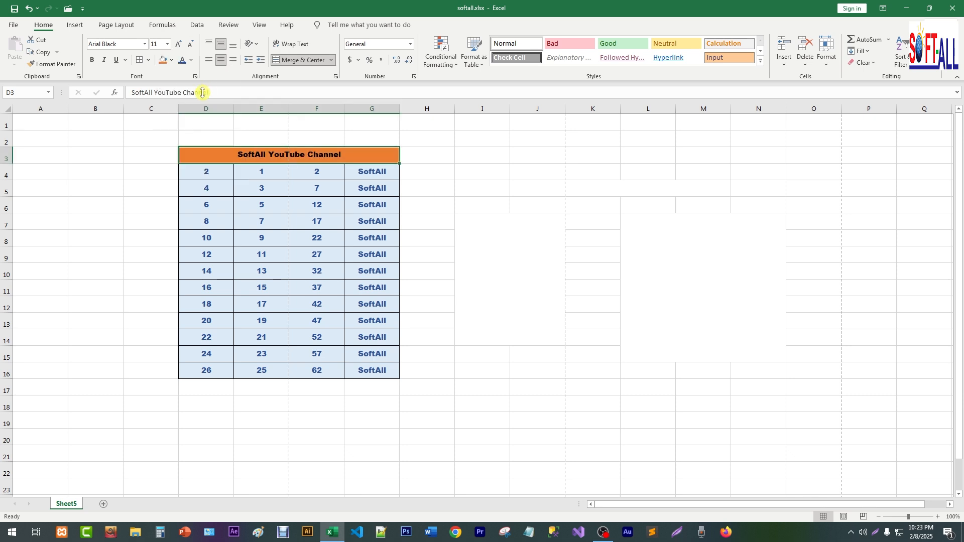
click(447, 433)
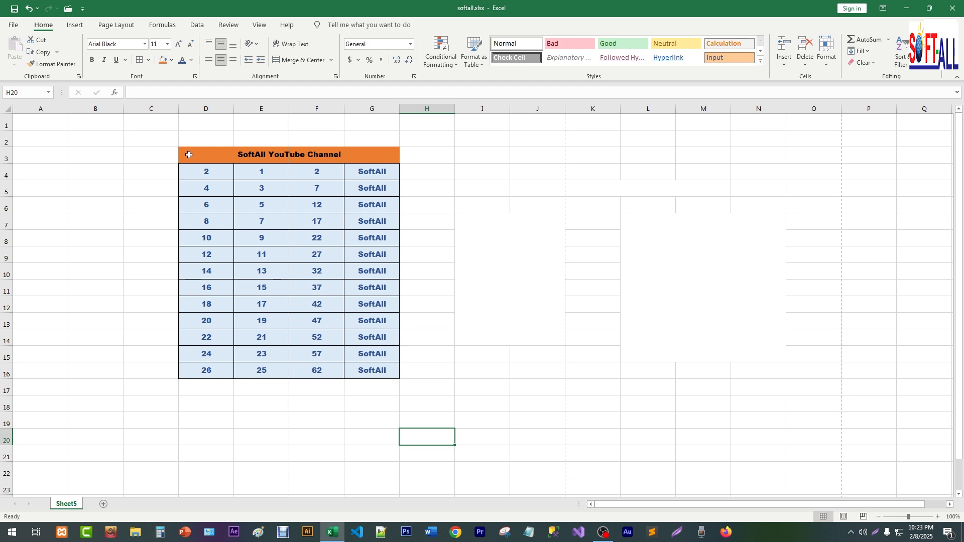
Apply All Borders to the merged title cell D3:G3
click(258, 152)
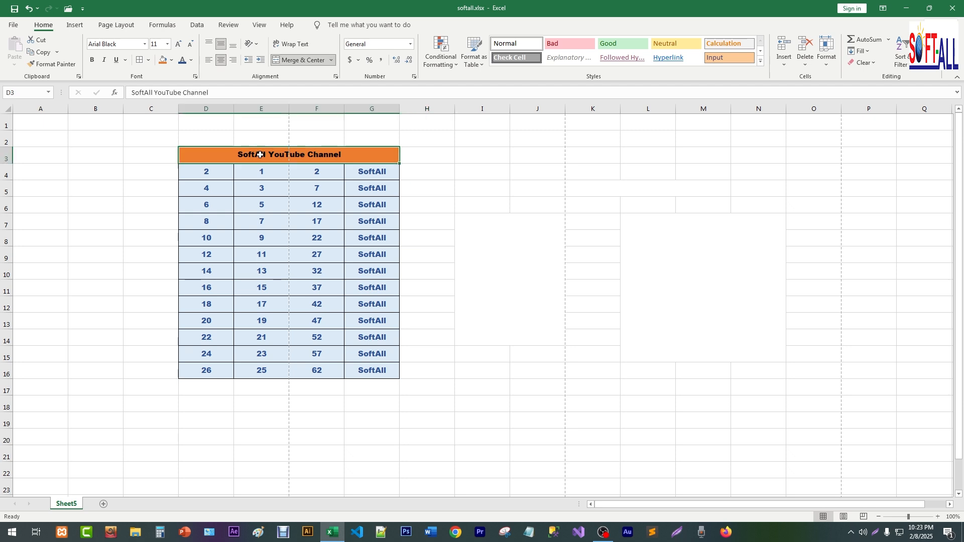
click(149, 60)
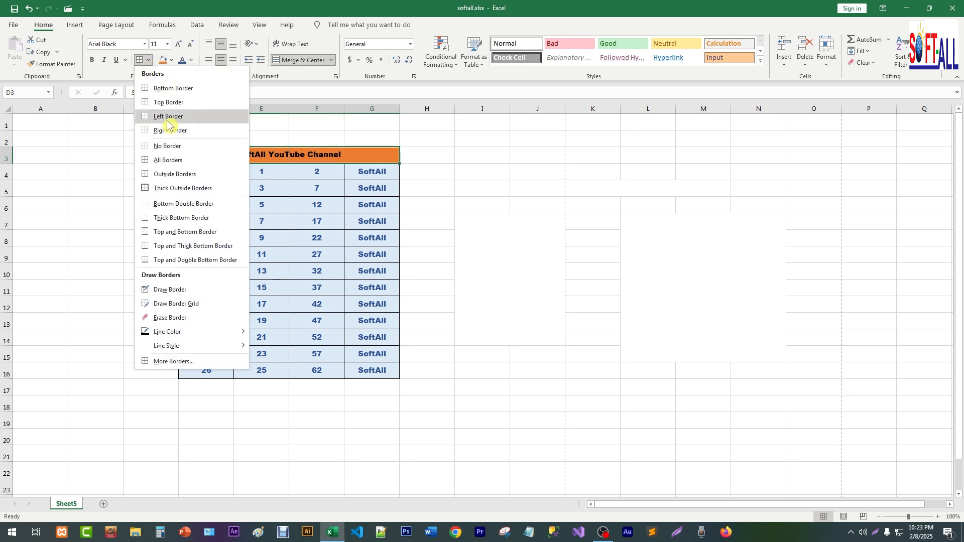
click(161, 159)
click(467, 297)
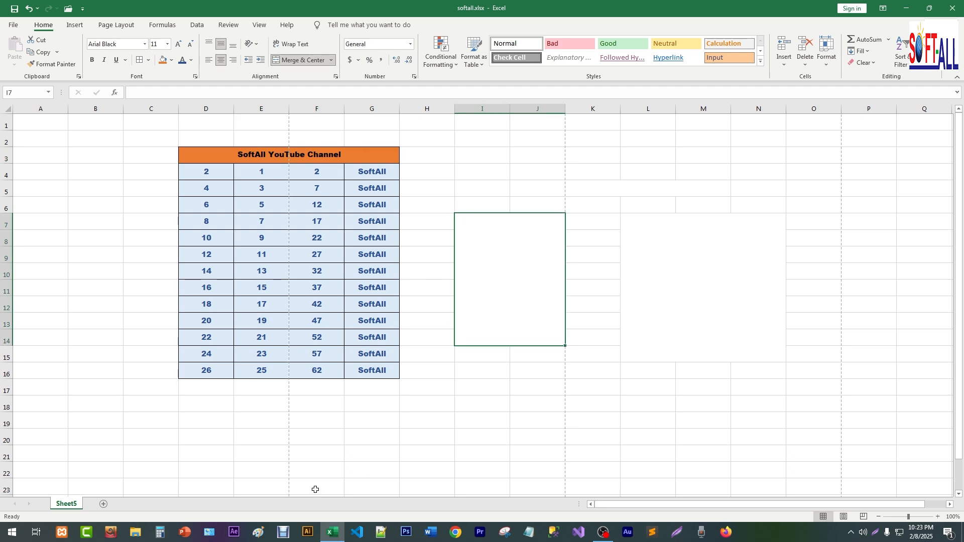
click(263, 159)
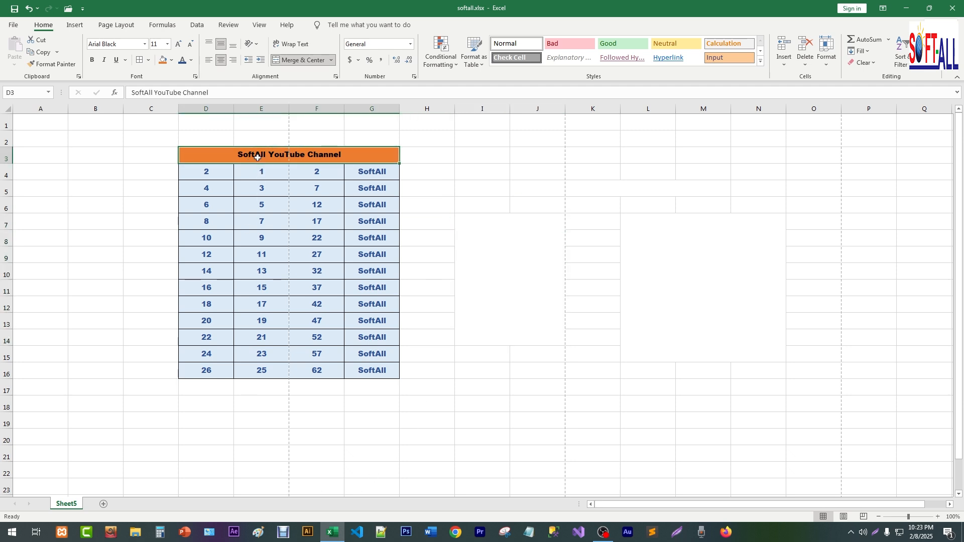
Unmerge the merged block L7:N15 and select the merged block I7:J14
click(704, 255)
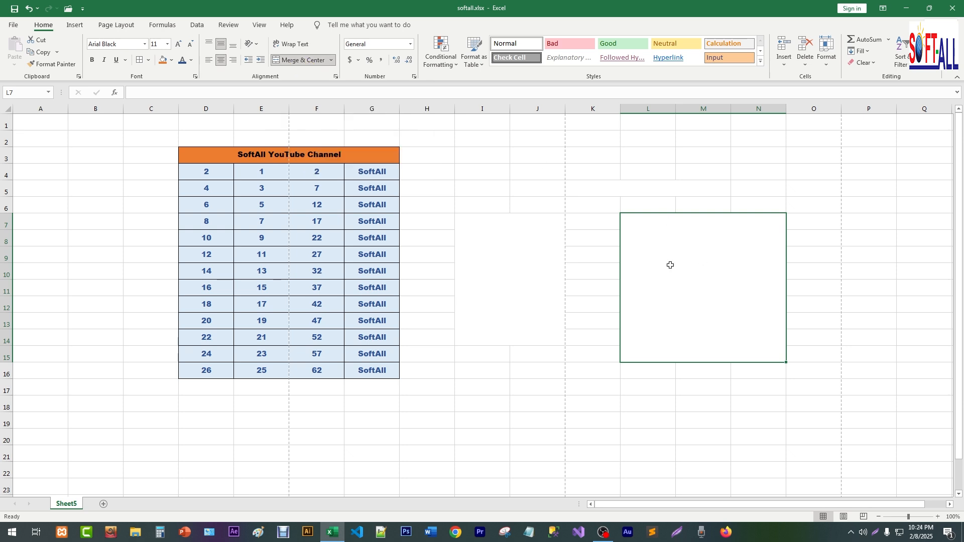
click(308, 61)
click(531, 279)
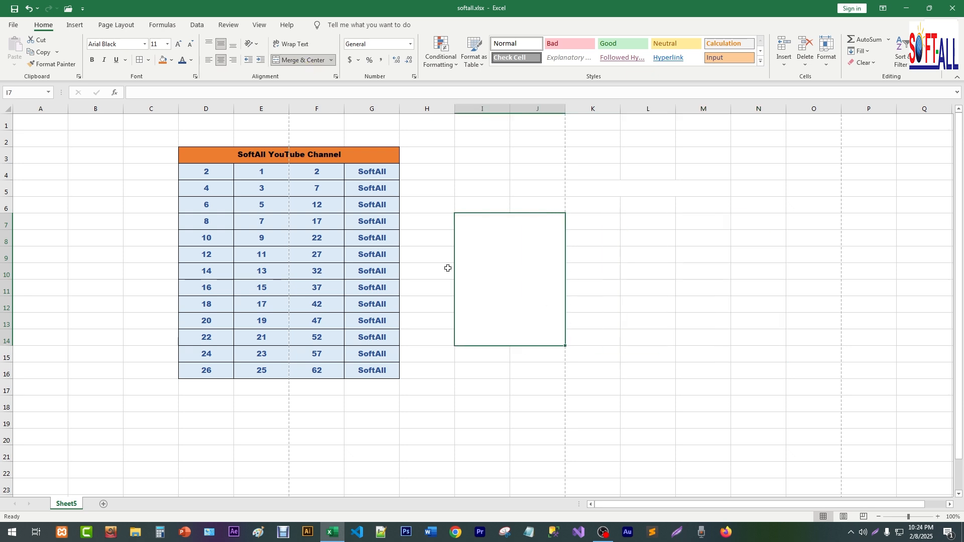
Unmerge the empty merged blocks I7:J14 and J5:M5
click(296, 63)
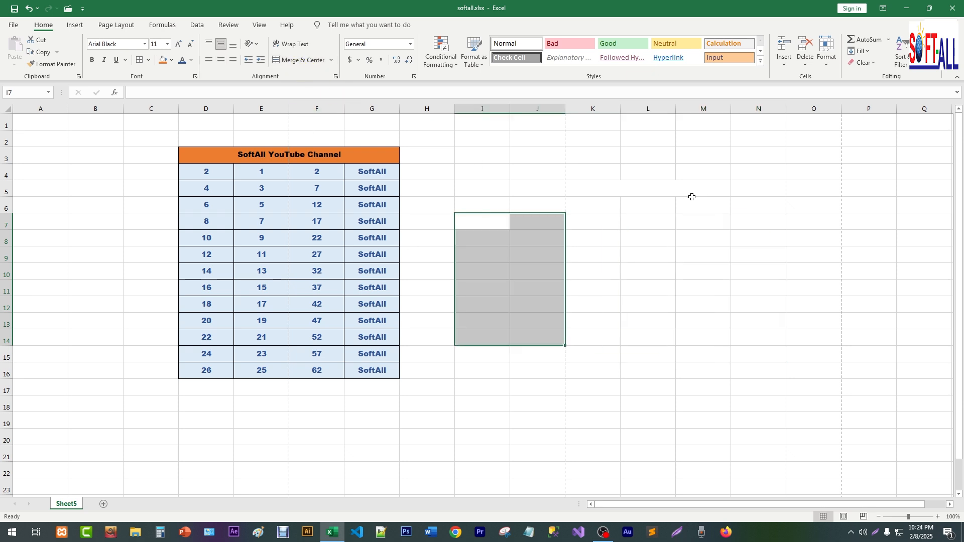
click(650, 190)
click(308, 60)
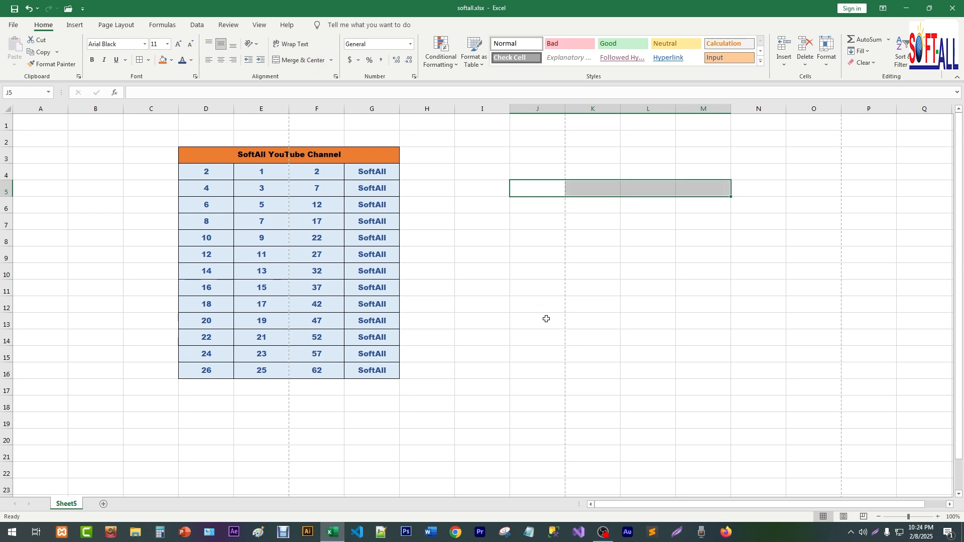
click(545, 319)
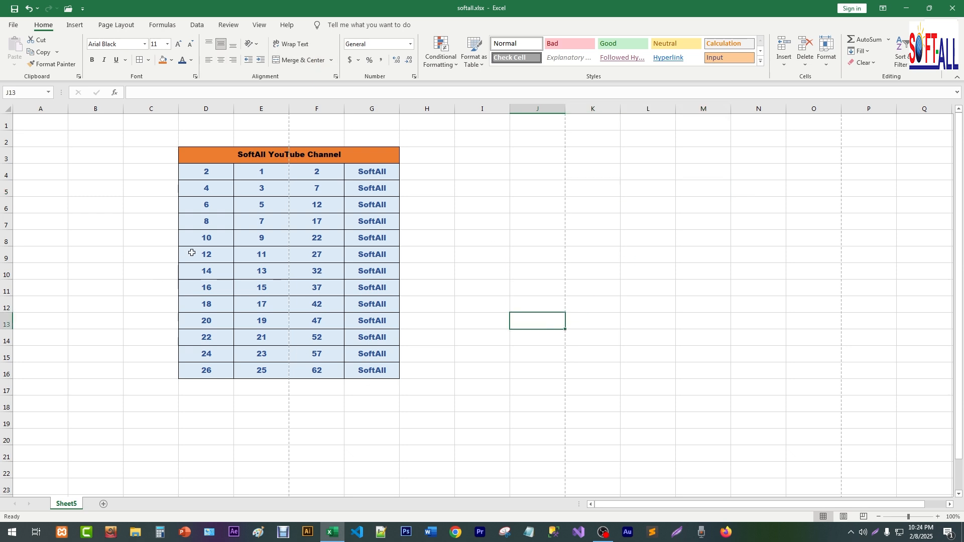
Fill the merged title cell D3:G3 with light gray and set its font color to red
click(249, 152)
click(171, 61)
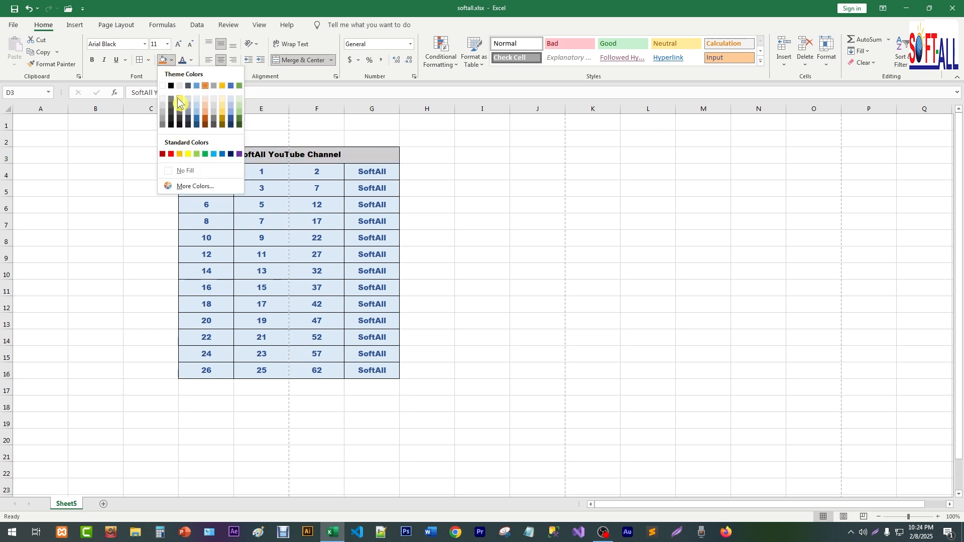
click(178, 103)
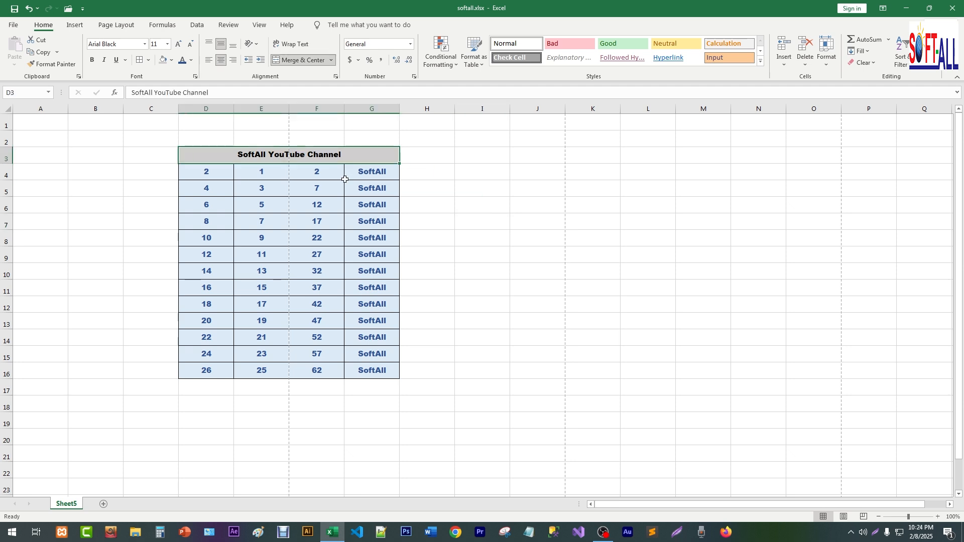
click(191, 61)
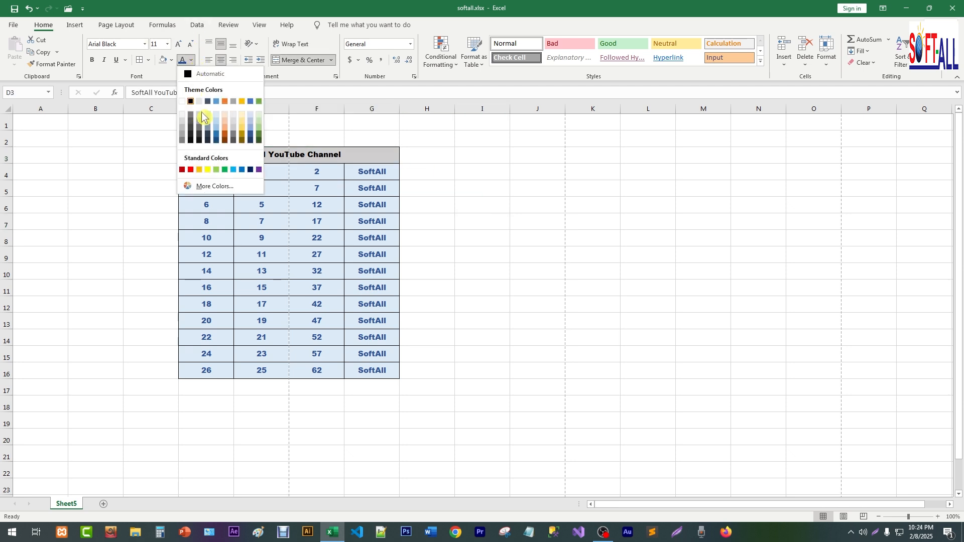
click(191, 169)
click(559, 254)
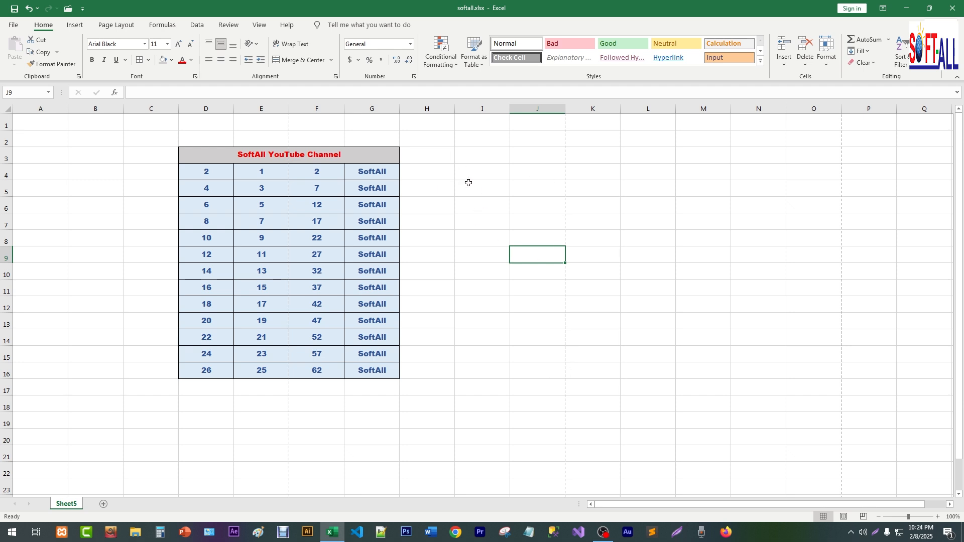
Enter 400 in cell B4, beside the table
click(96, 177)
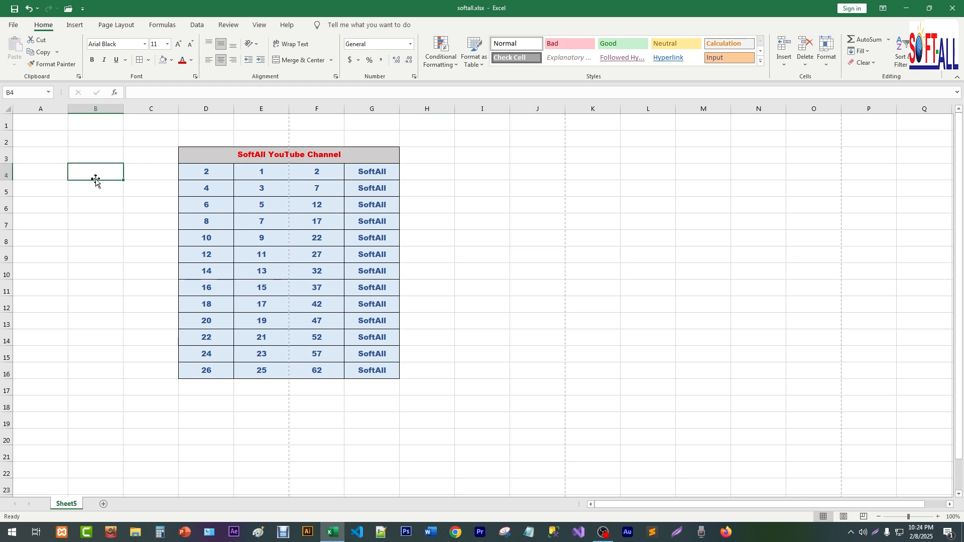
text(400)
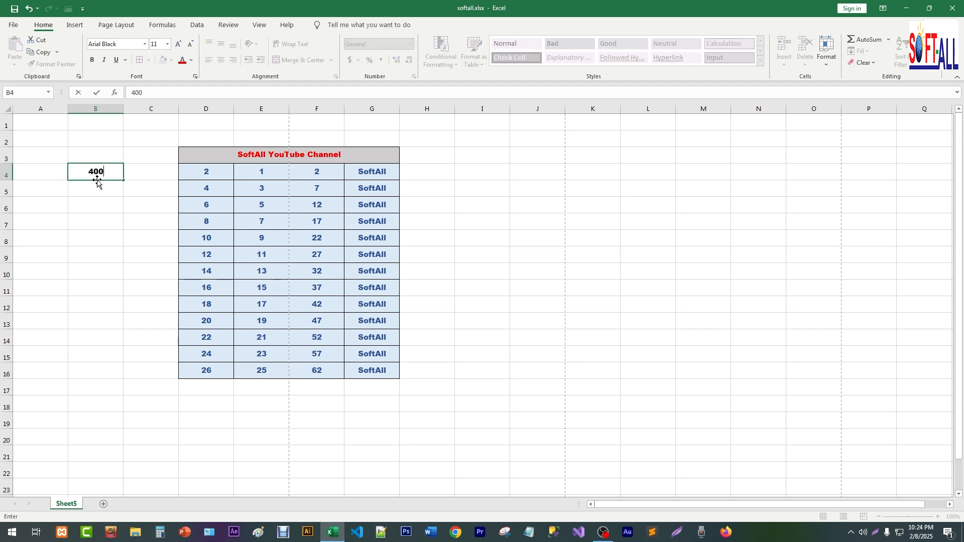
key(Return)
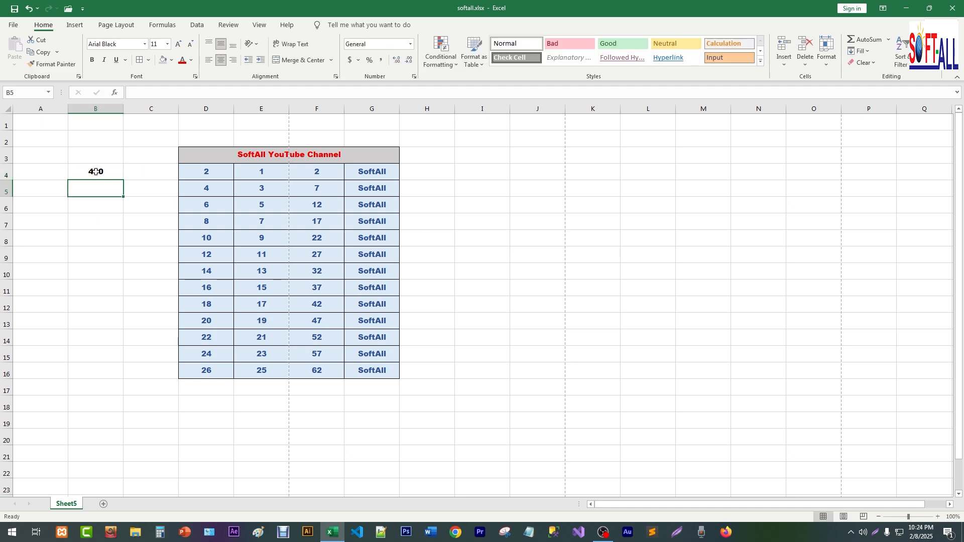
Format cell B4 as Short Date and switch it to the Currency format
click(96, 172)
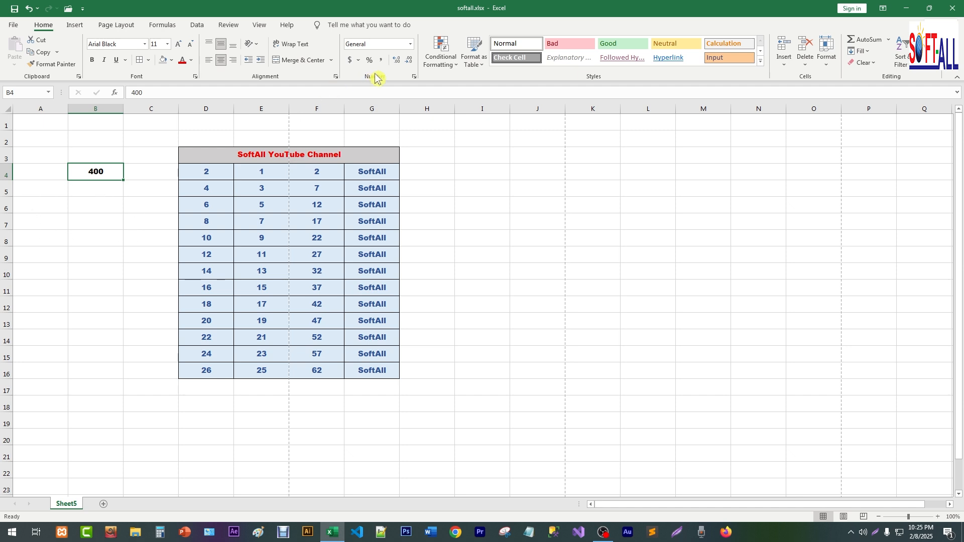
click(412, 45)
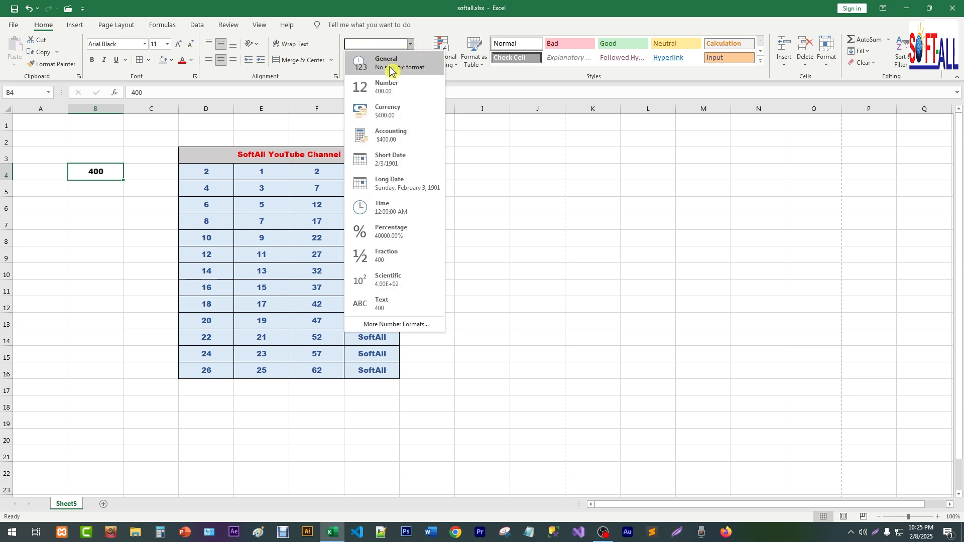
click(388, 161)
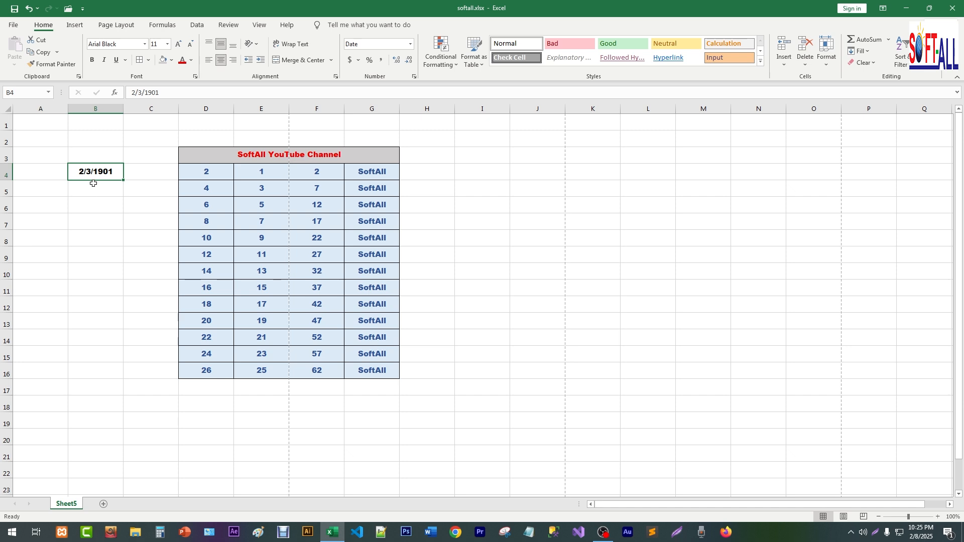
click(411, 45)
click(399, 108)
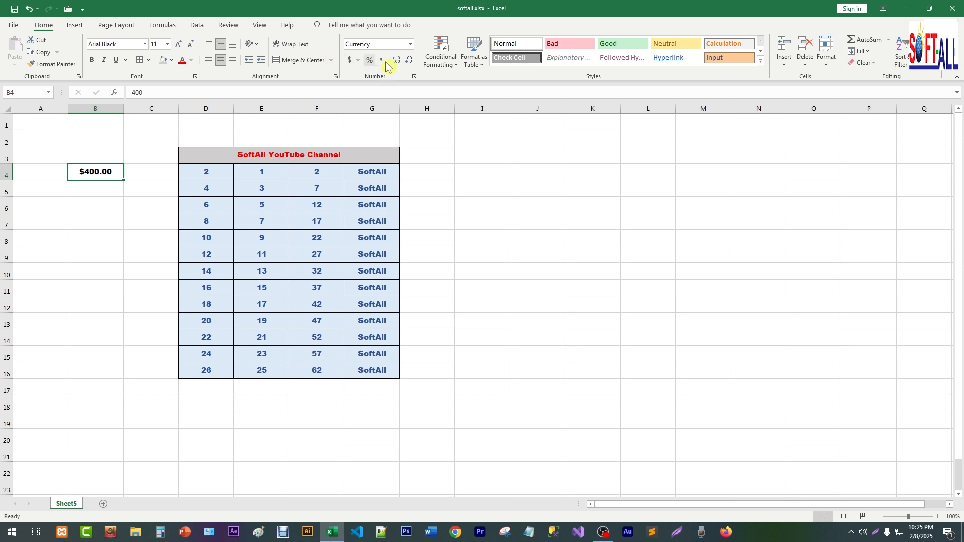
Change the number format of cell B4 to Time and from there to Percentage
click(412, 45)
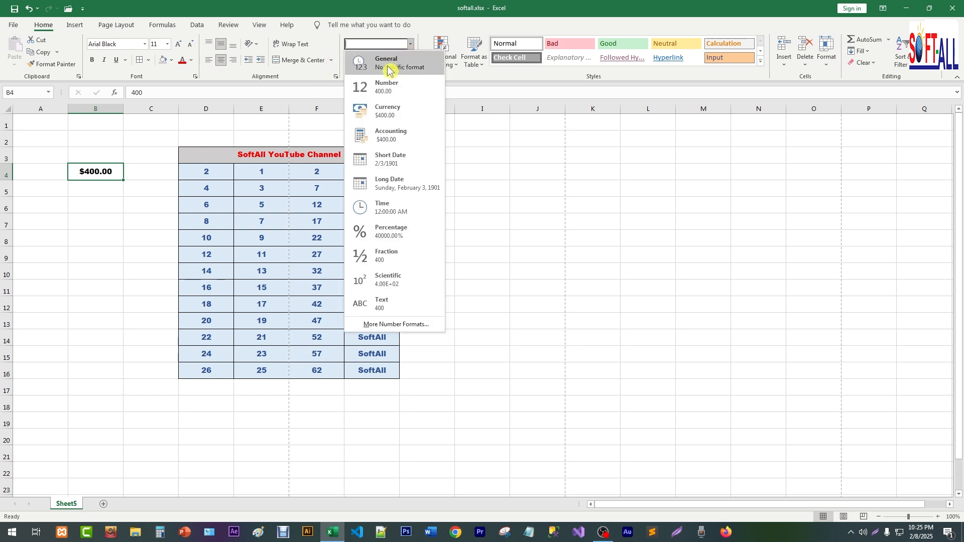
click(379, 204)
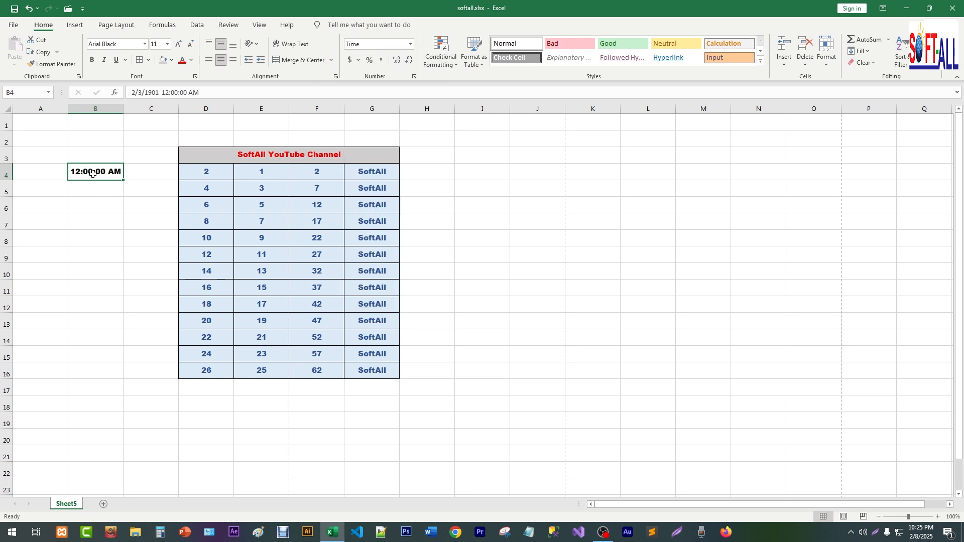
click(412, 45)
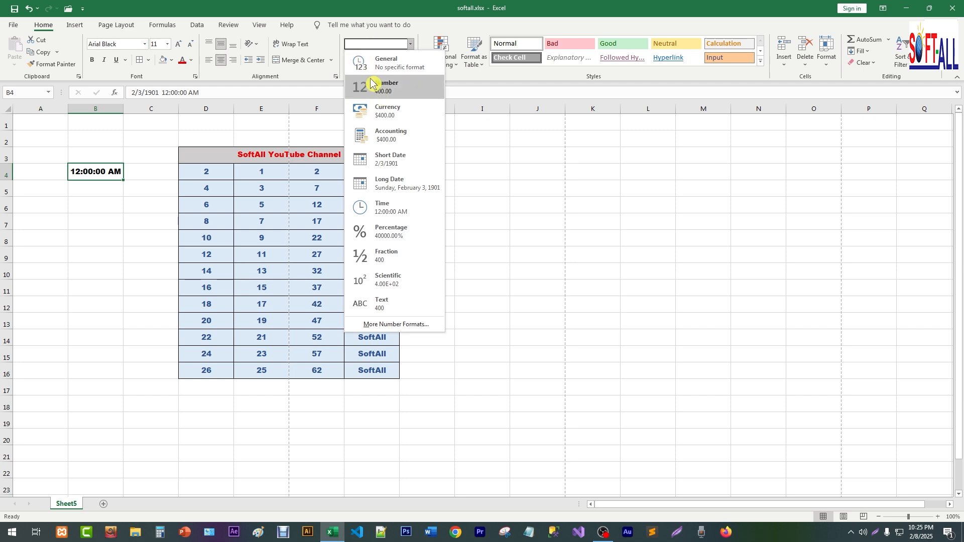
click(380, 234)
Show cell B4 as a Long Date and return it to the Number format
click(411, 44)
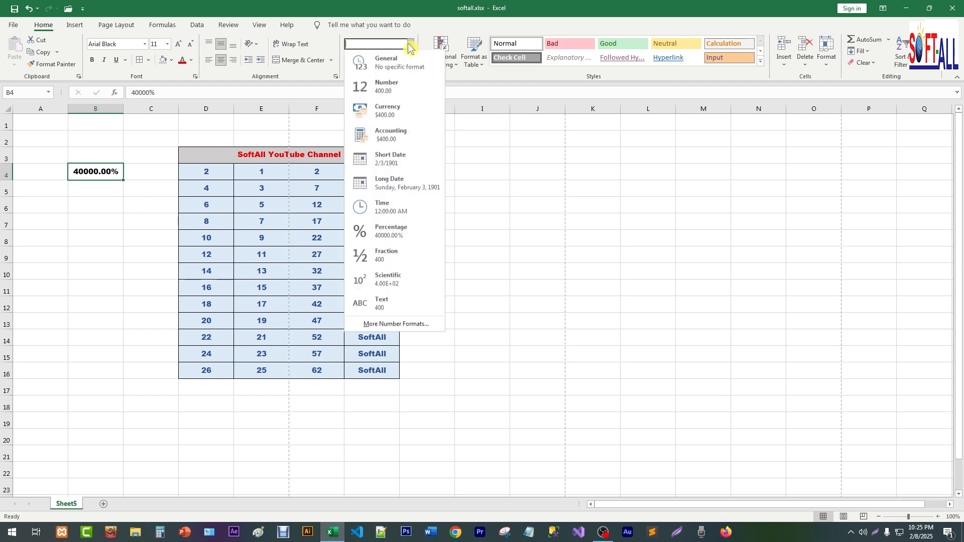
click(384, 185)
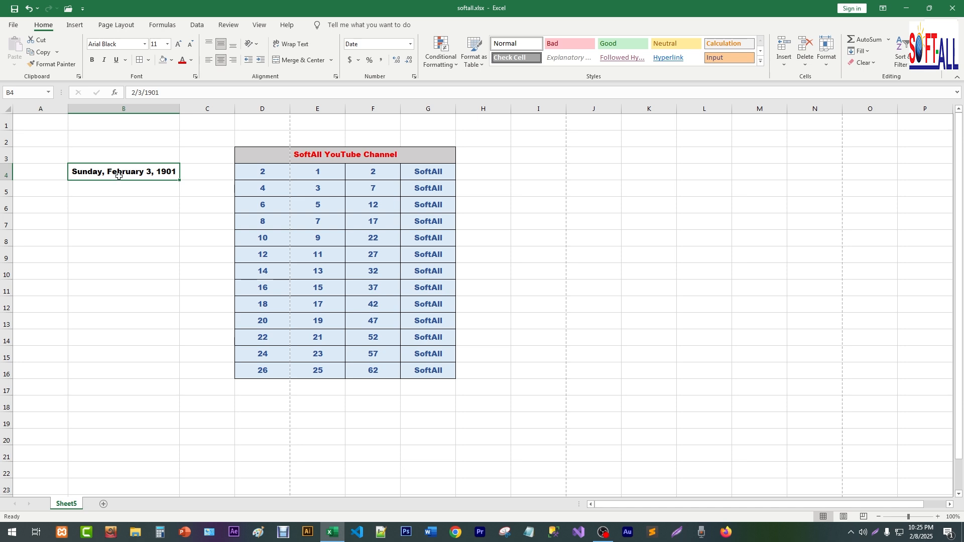
click(411, 44)
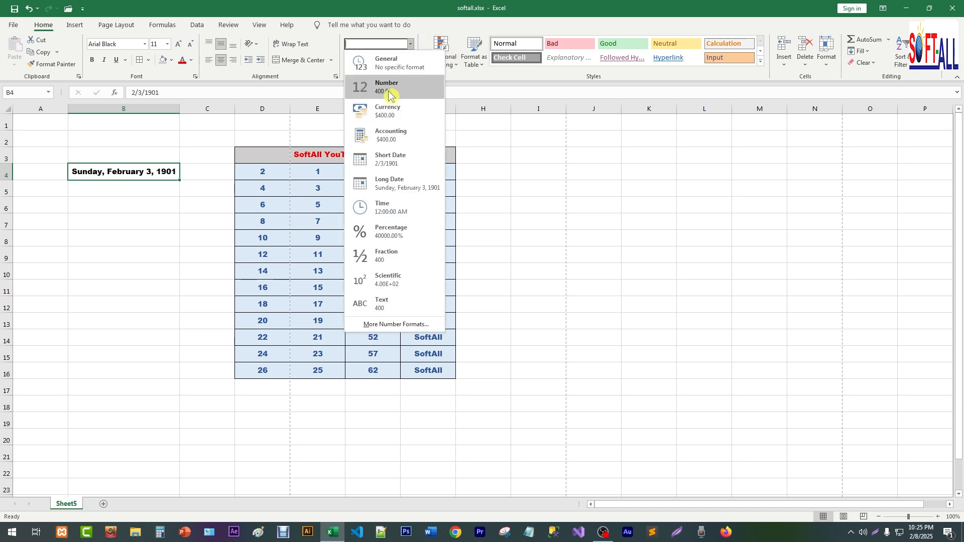
click(384, 88)
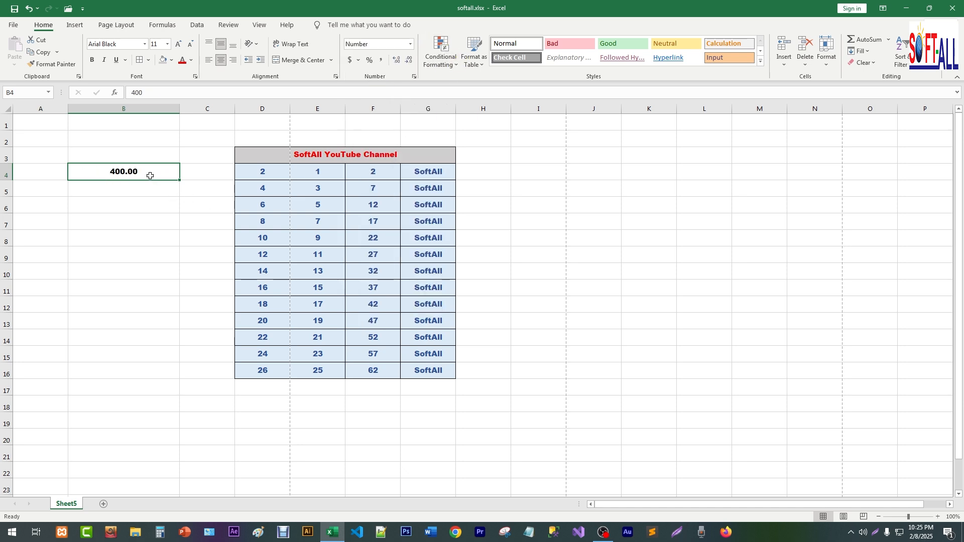
Reset cell B4 to the General format and reapply the Number format to it
click(411, 44)
click(387, 64)
click(129, 189)
click(129, 170)
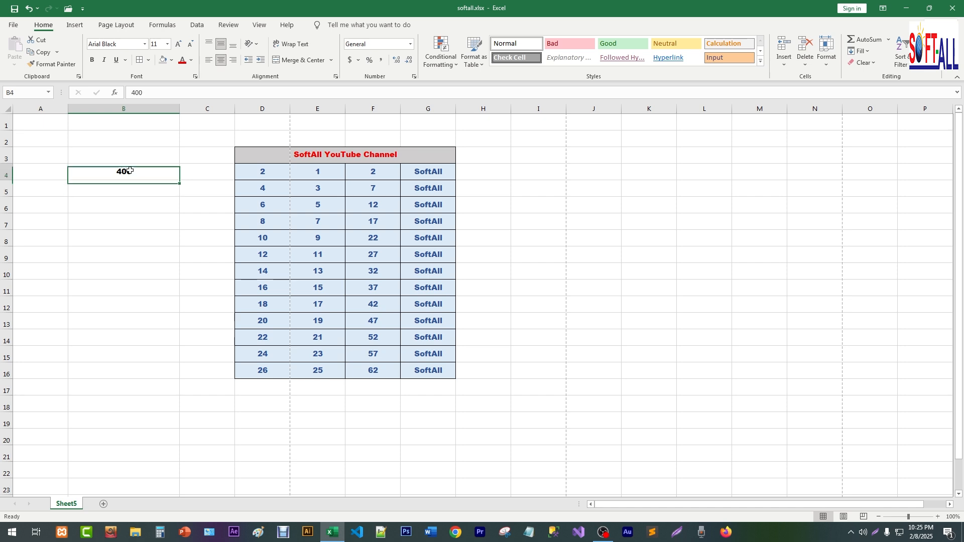
click(410, 44)
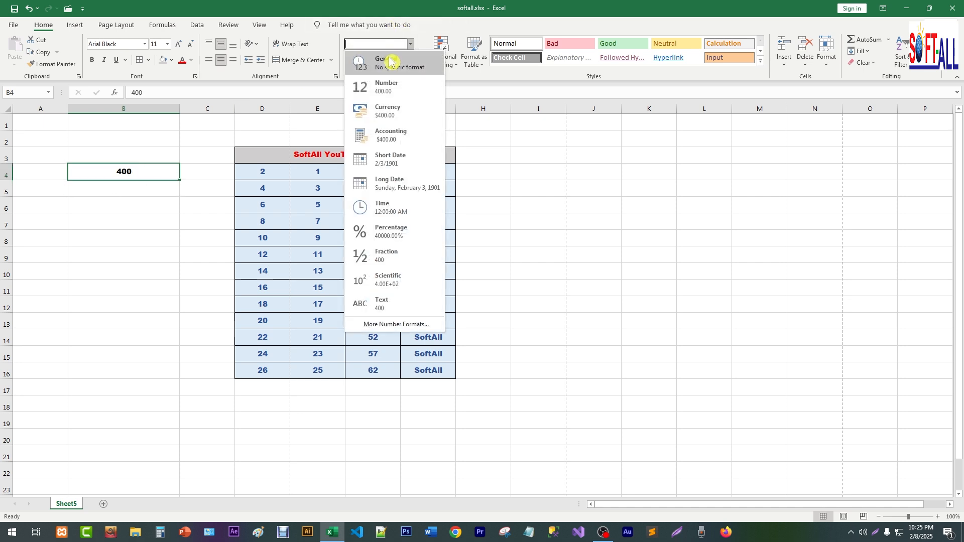
click(385, 90)
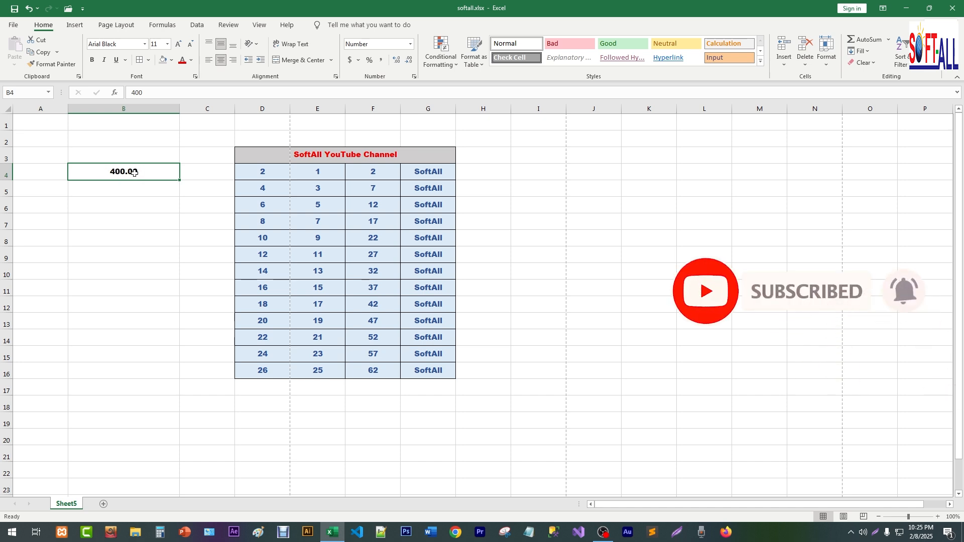
Increase and decrease the number of decimal places in cell B4 repeatedly, finishing with no decimals
click(398, 60)
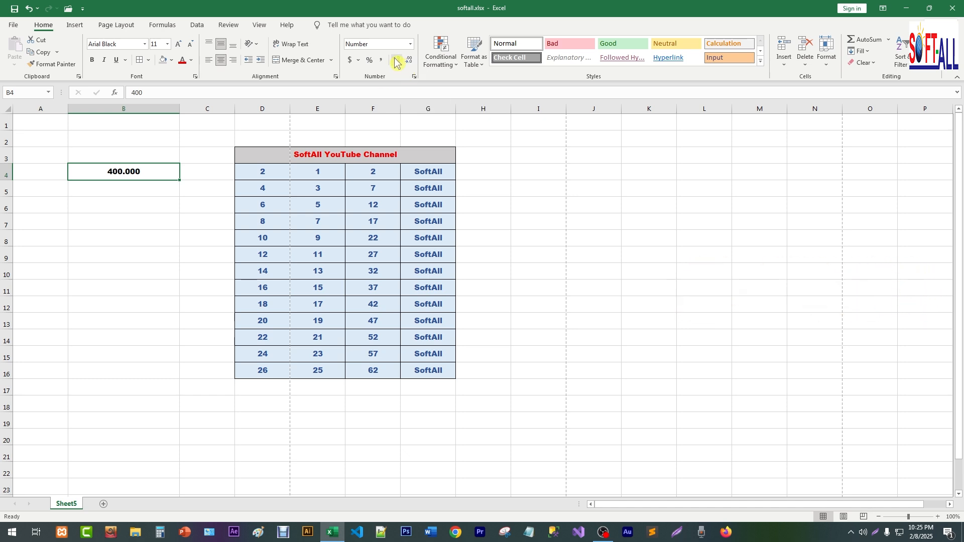
click(411, 61)
click(410, 61)
click(411, 61)
click(397, 59)
click(397, 60)
click(397, 59)
click(396, 60)
click(397, 59)
click(397, 60)
click(411, 61)
click(410, 62)
click(410, 61)
click(411, 61)
click(410, 61)
click(410, 61)
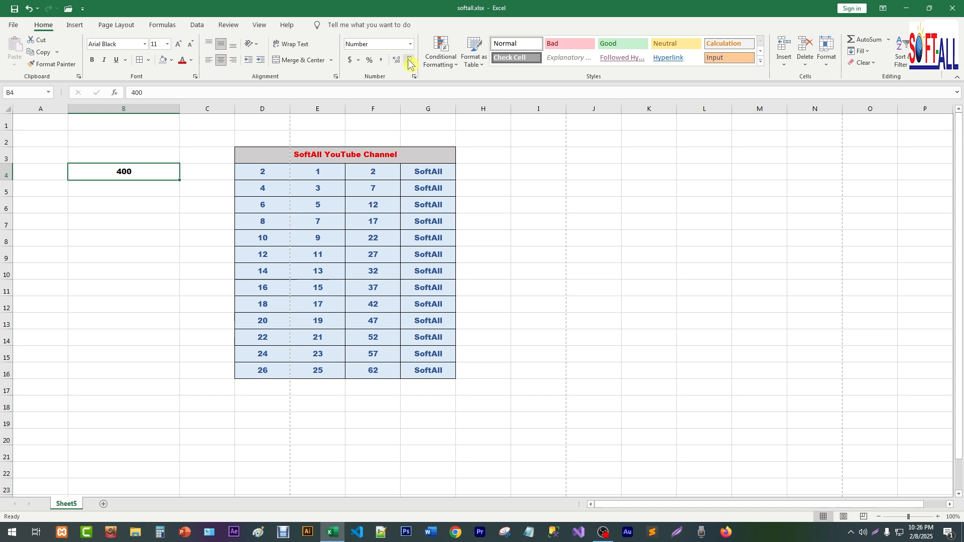
Append 55 to the number in cell B4, making it 40055
double_click(150, 172)
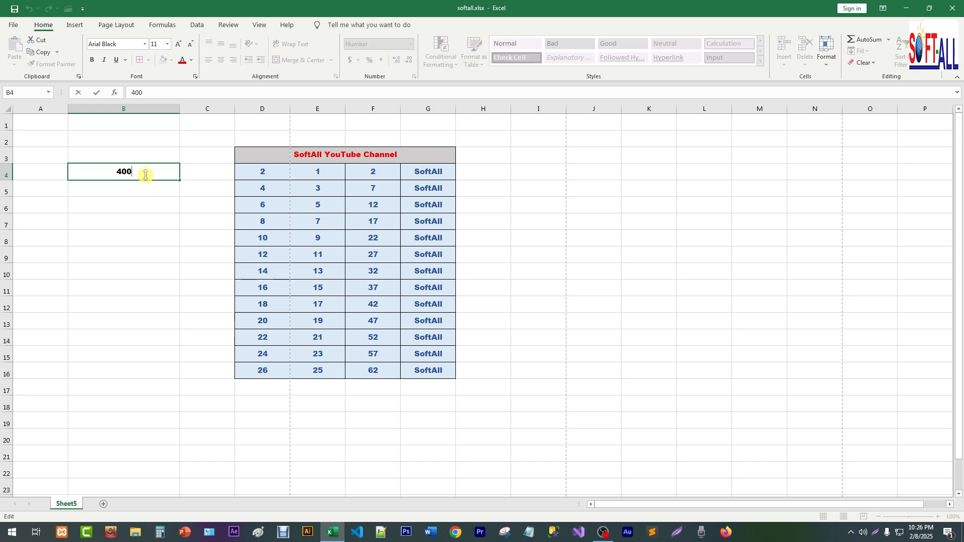
text(55)
key(Return)
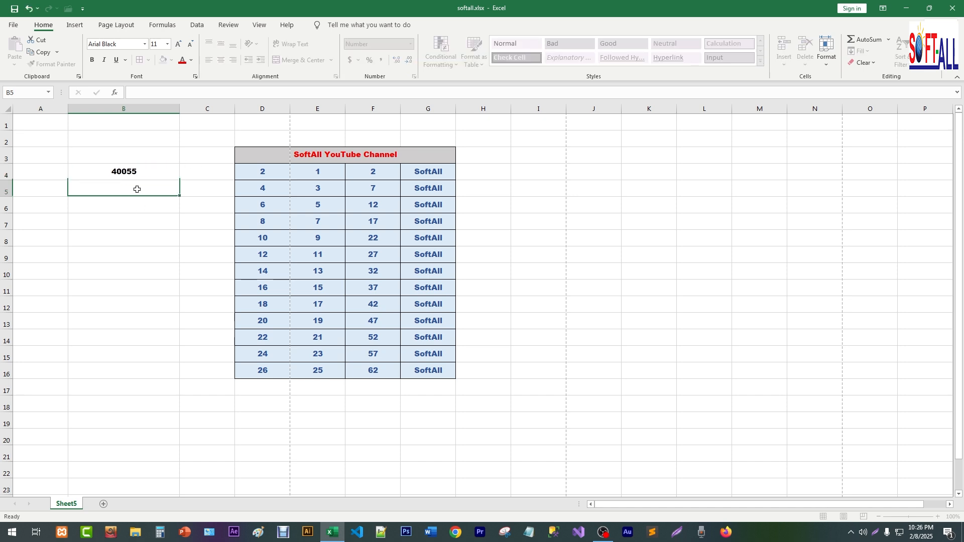
Apply the Comma Style to cell B4 and change its number format to Accounting
click(133, 173)
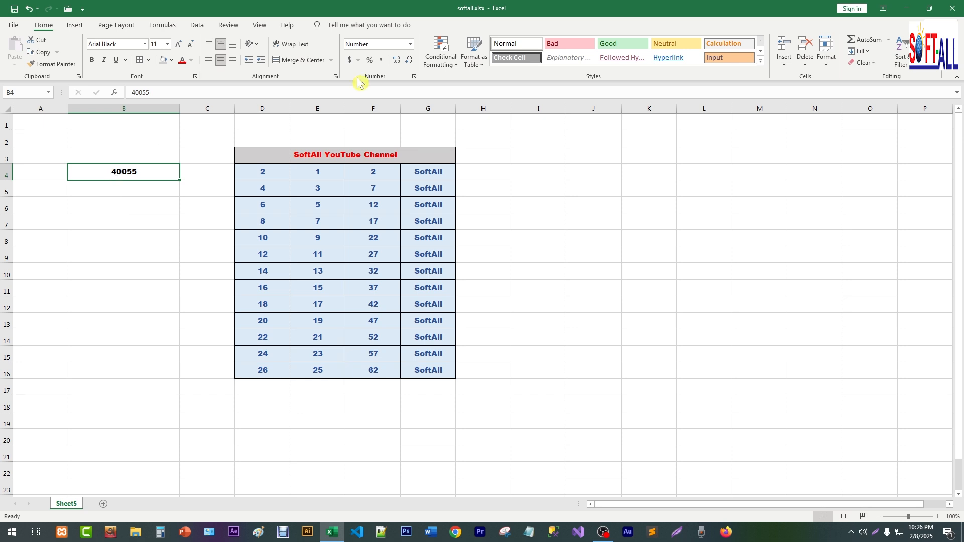
click(382, 59)
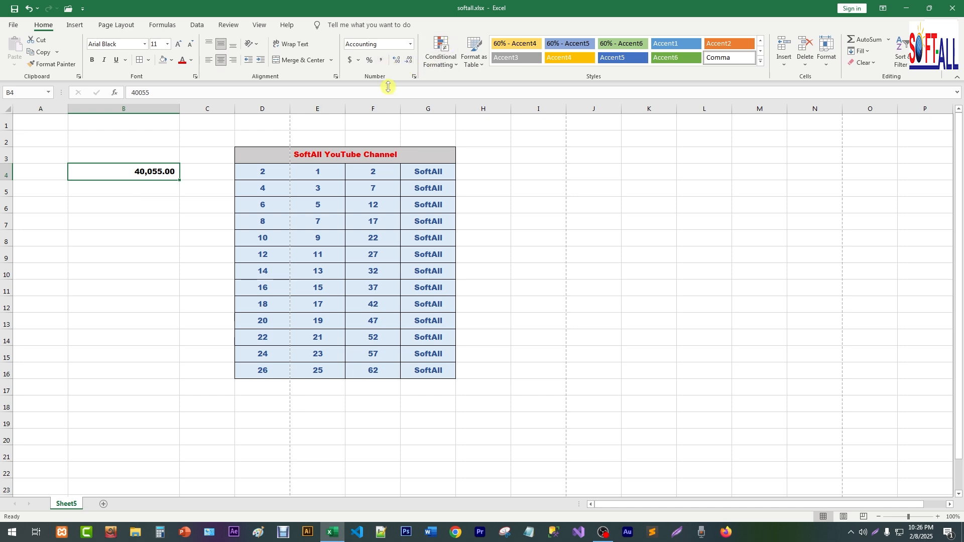
click(412, 44)
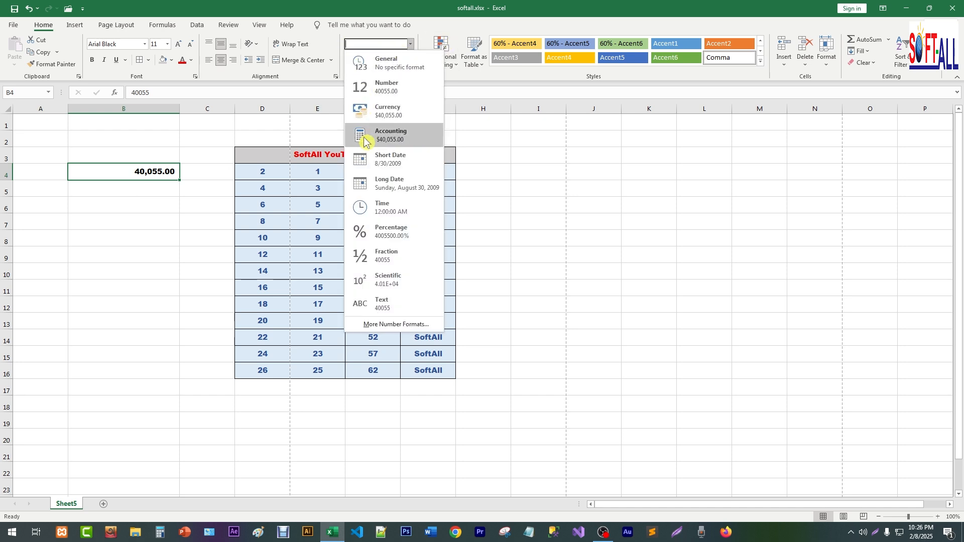
click(390, 135)
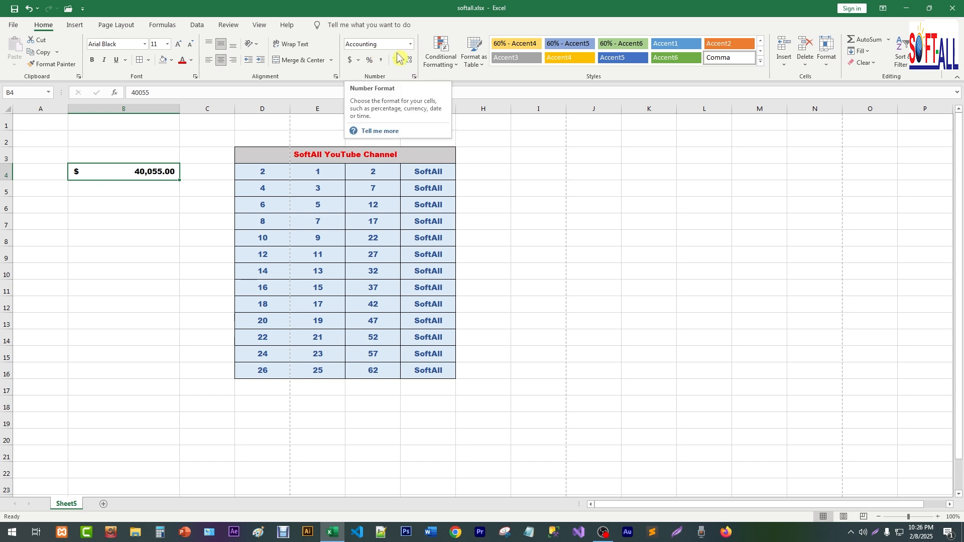
Reapply the Comma Style to cell B4 and switch it to the dollar Accounting Number Format
click(411, 44)
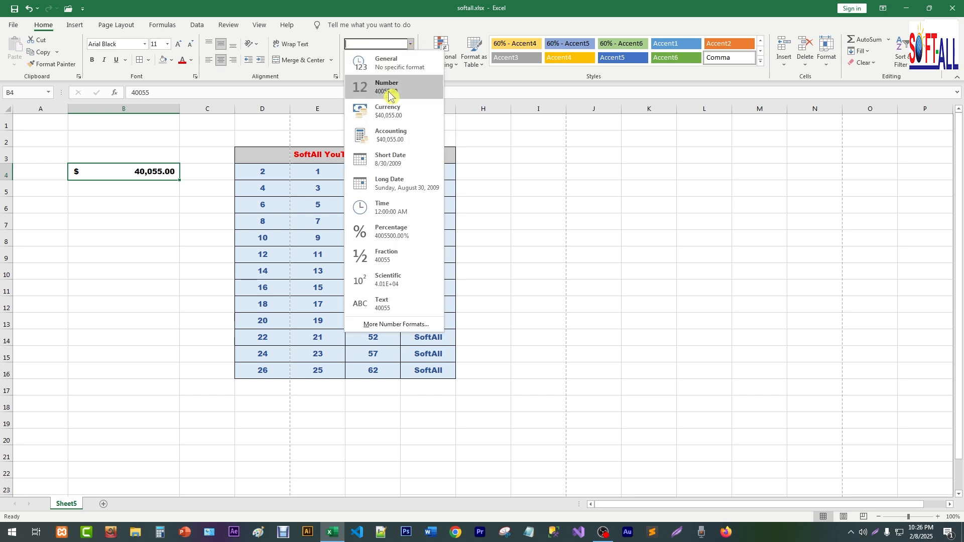
click(380, 62)
click(382, 61)
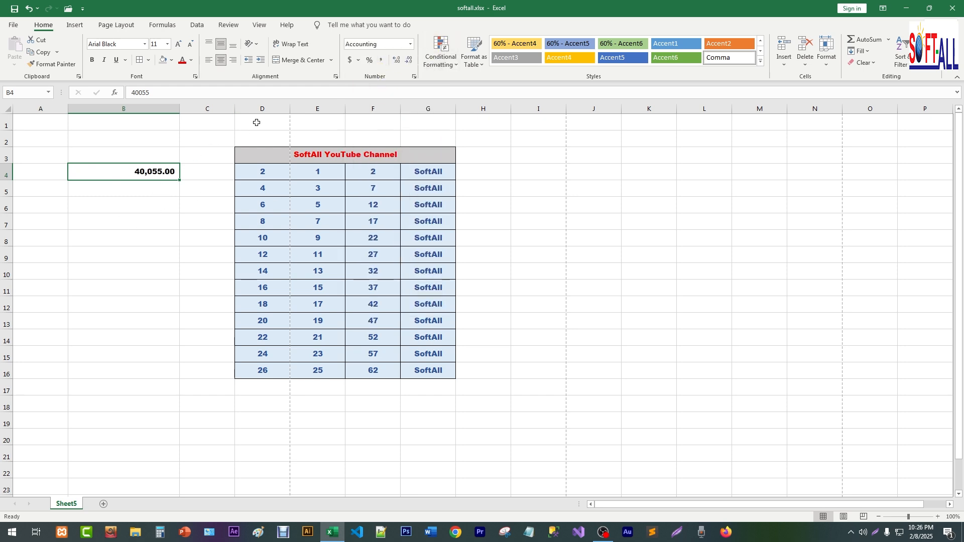
click(350, 60)
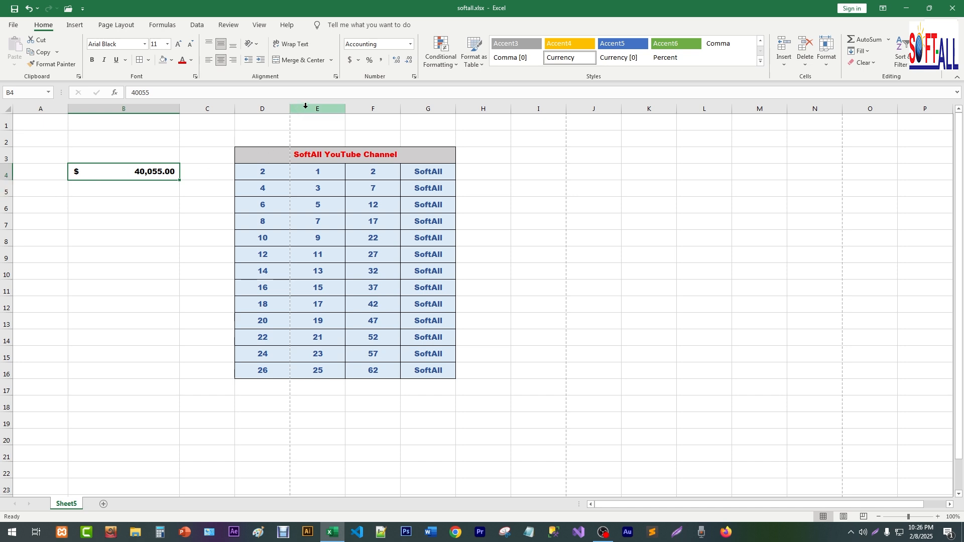
Change the number format of cell B4 to General
click(410, 44)
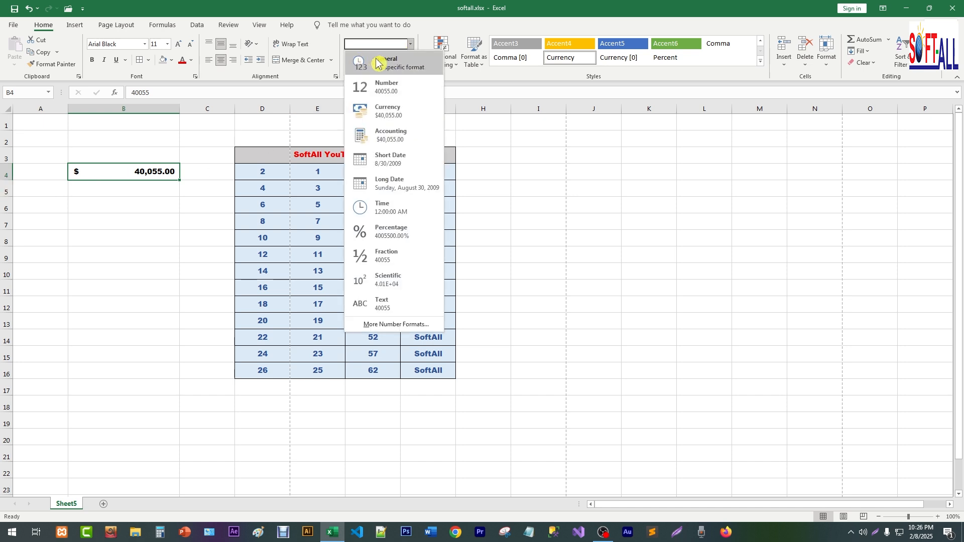
click(378, 59)
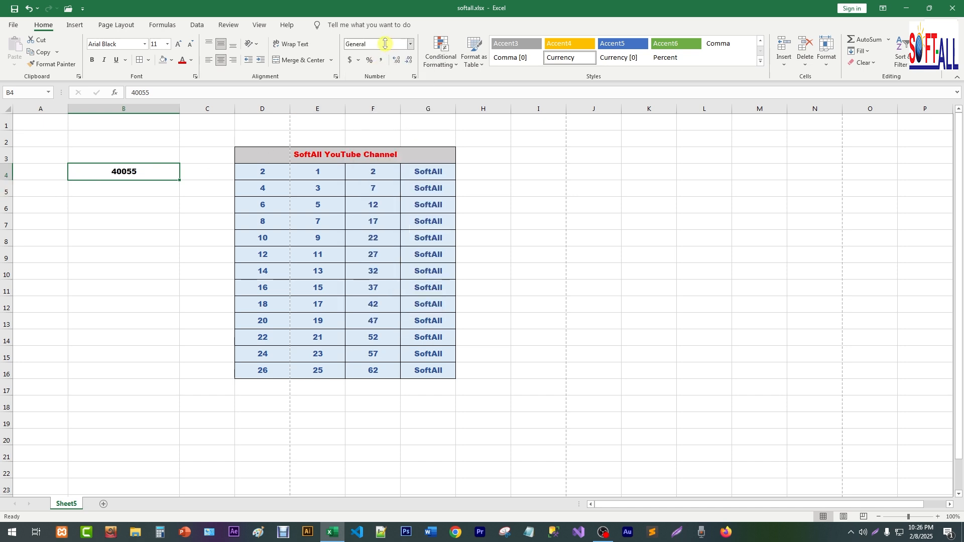
click(411, 44)
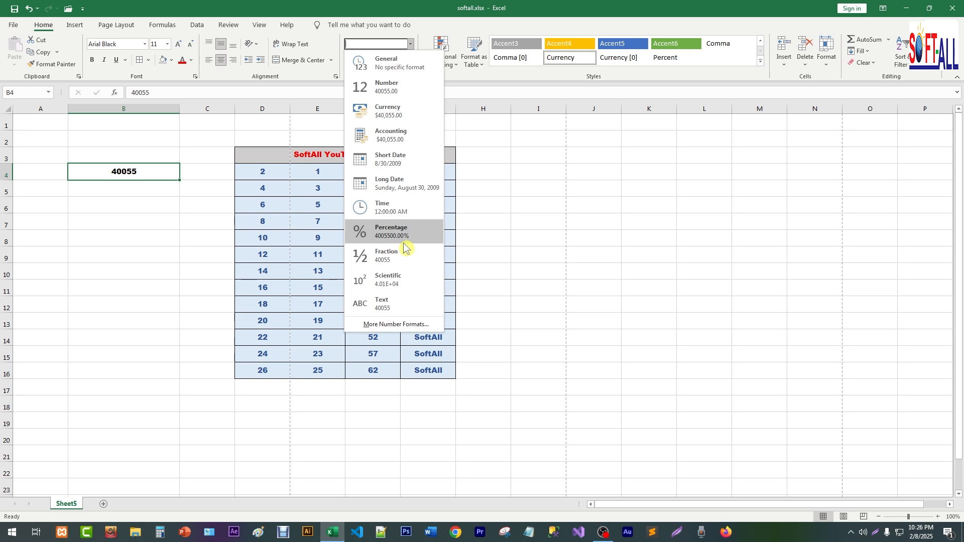
key(Escape)
scroll(273, 305, down, 5)
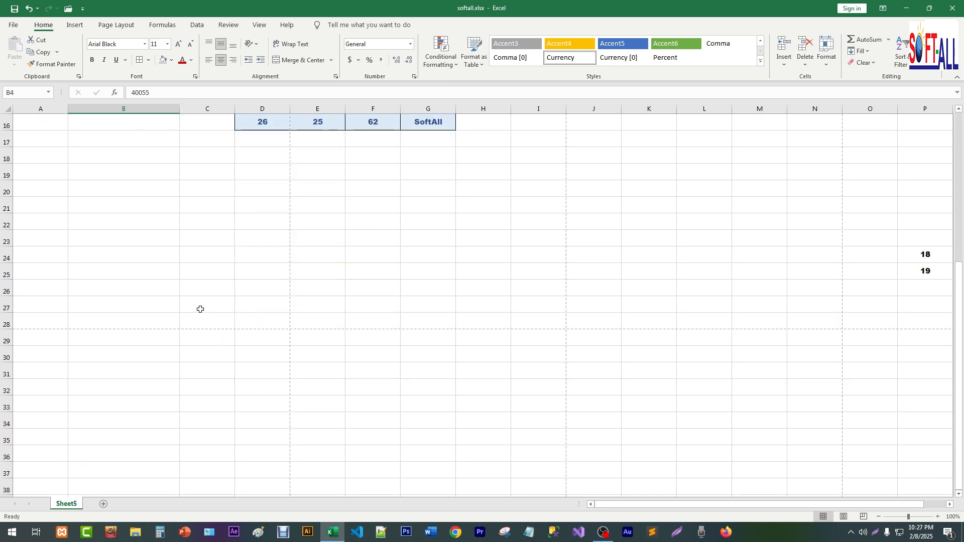
scroll(190, 286, down, 2)
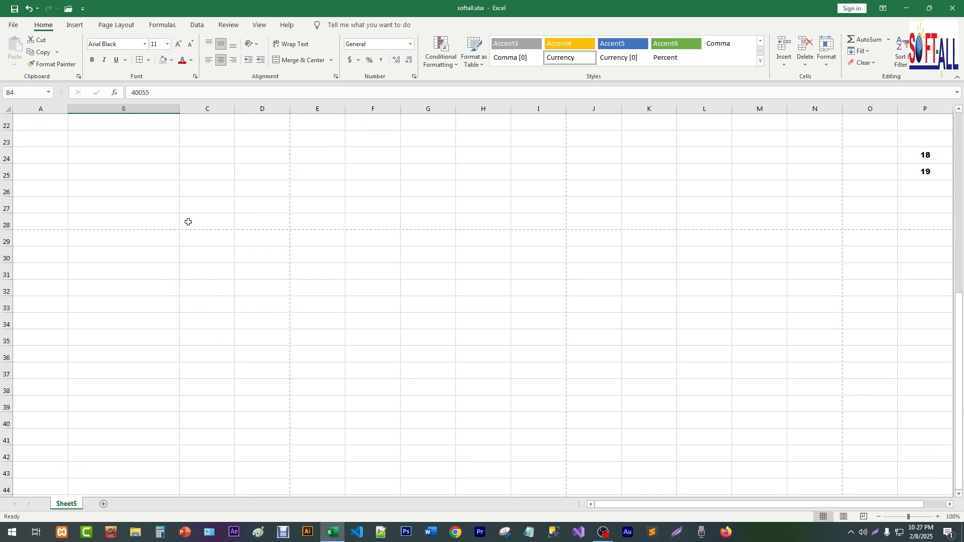
scroll(190, 221, up, 3)
click(198, 258)
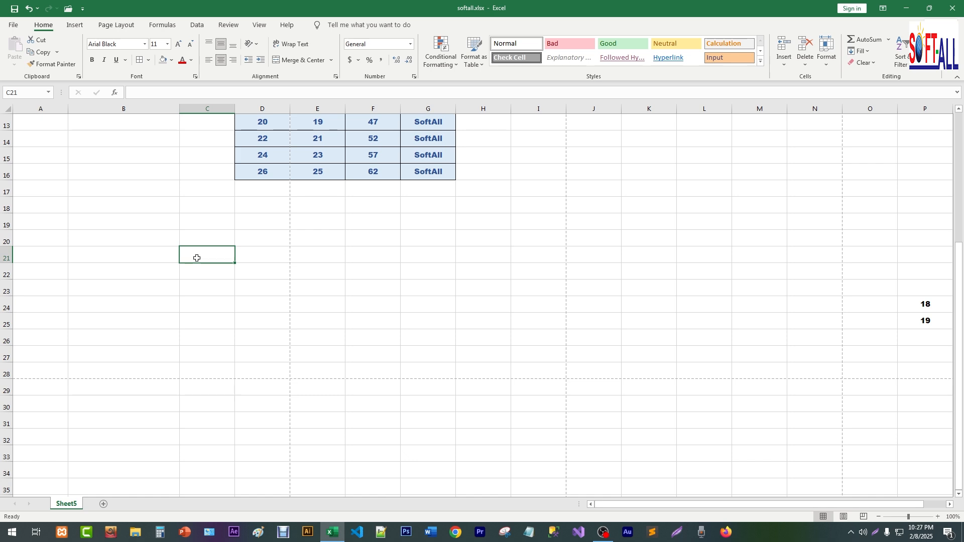
scroll(353, 284, up, 4)
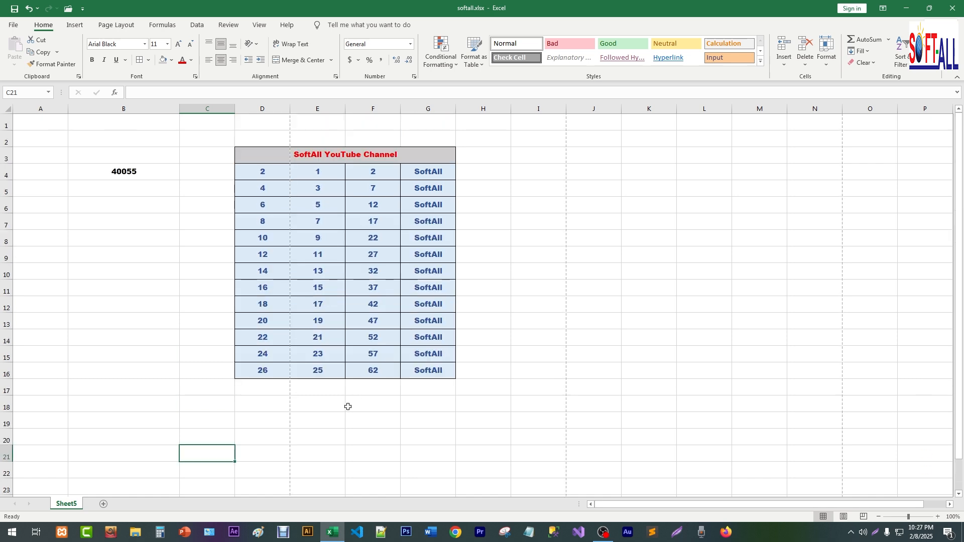
Enter the text "Softall Youtube Channel" in cell J2
click(605, 138)
text(Softall)
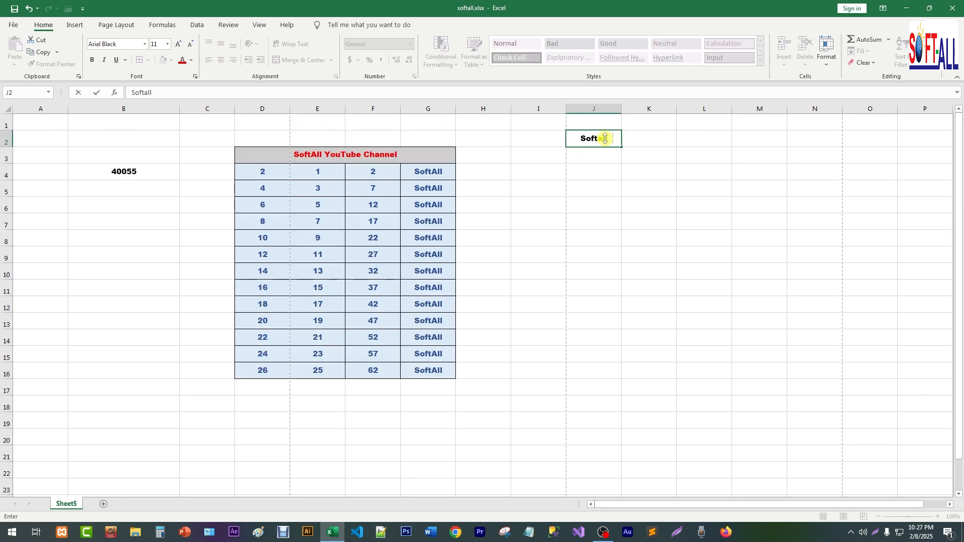
text(  Youtube Channl)
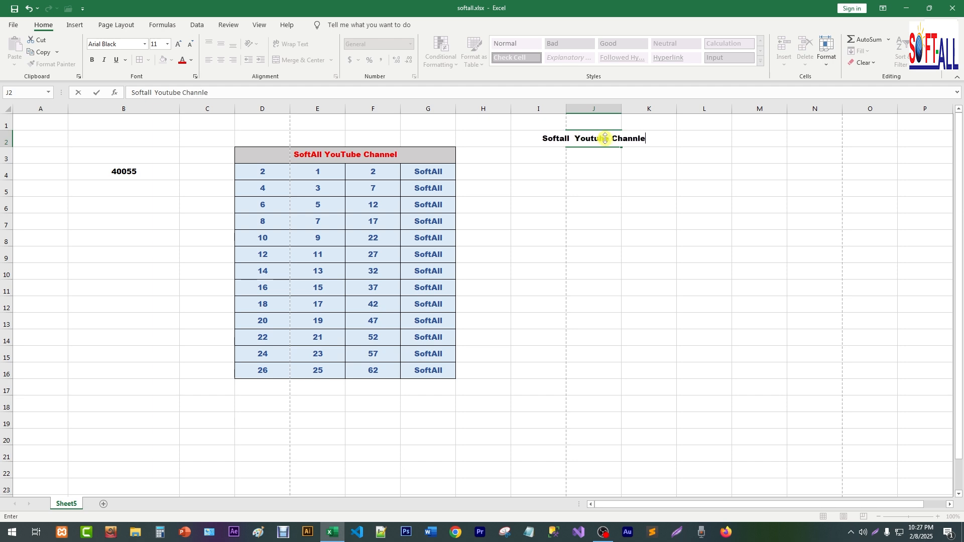
key(BackSpace)
text(el)
click(591, 192)
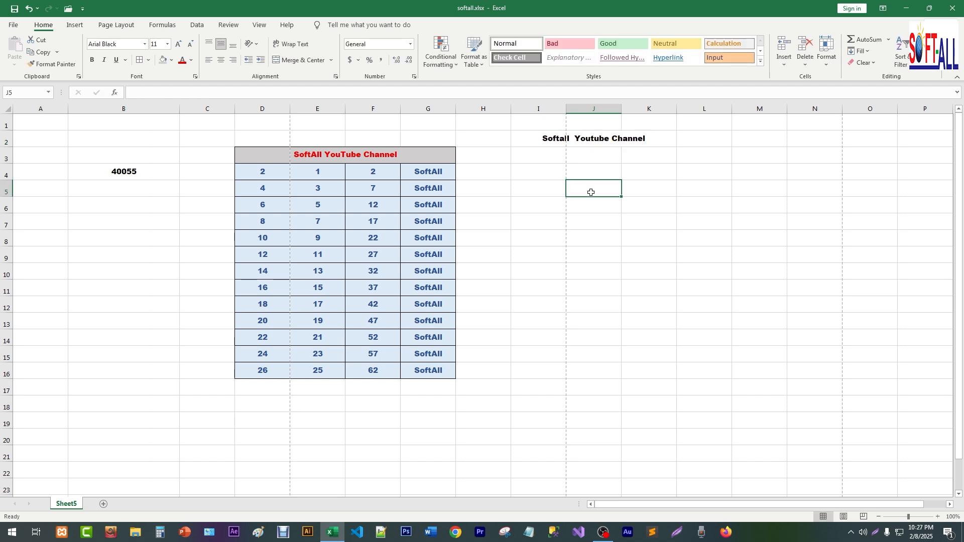
Enter "Excel Sheet" in cell I2 and "Excel Tutorial" in cell K2
click(537, 141)
text(Excel Sheet)
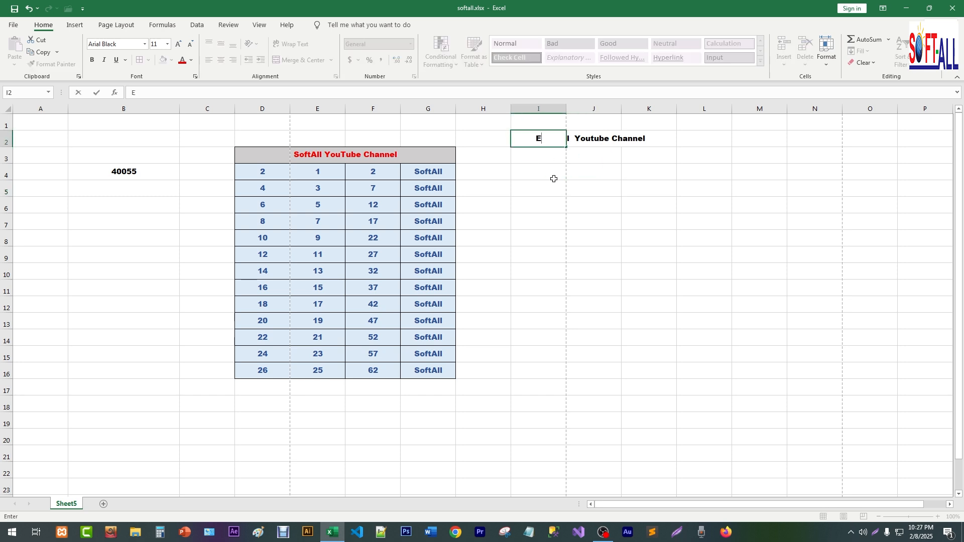
click(695, 138)
click(653, 139)
text(Excel T)
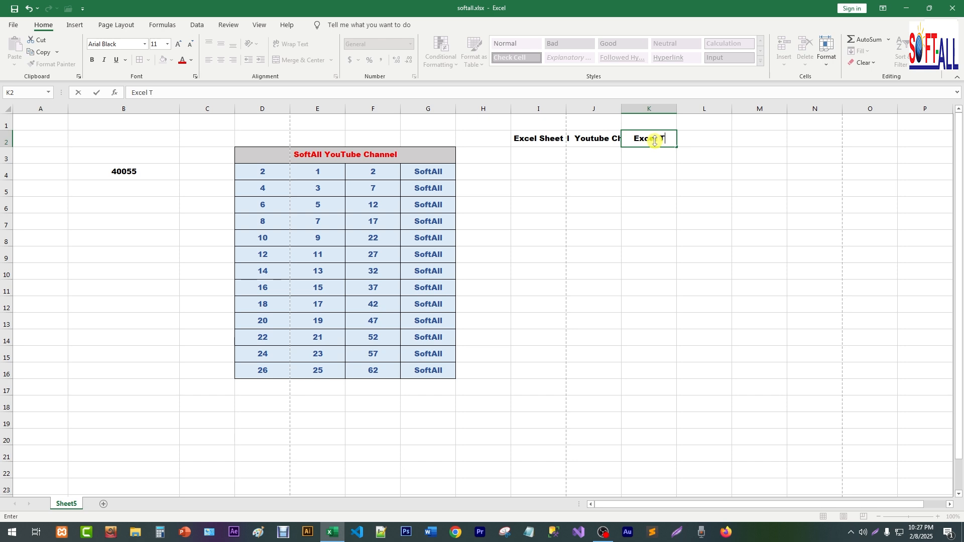
text(utorial)
click(647, 204)
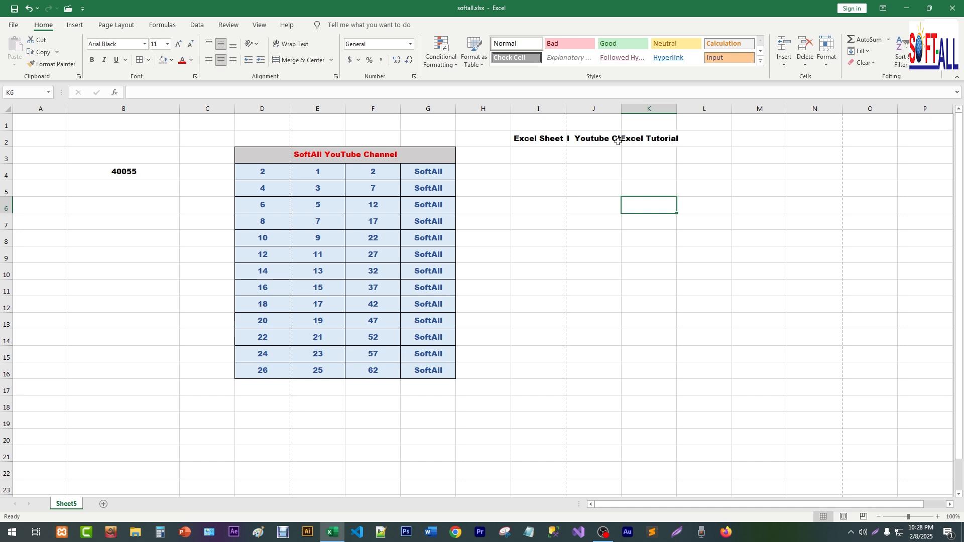
Examine the full contents of cells I2, J2 and K2 one by one and as a range
click(590, 141)
click(579, 208)
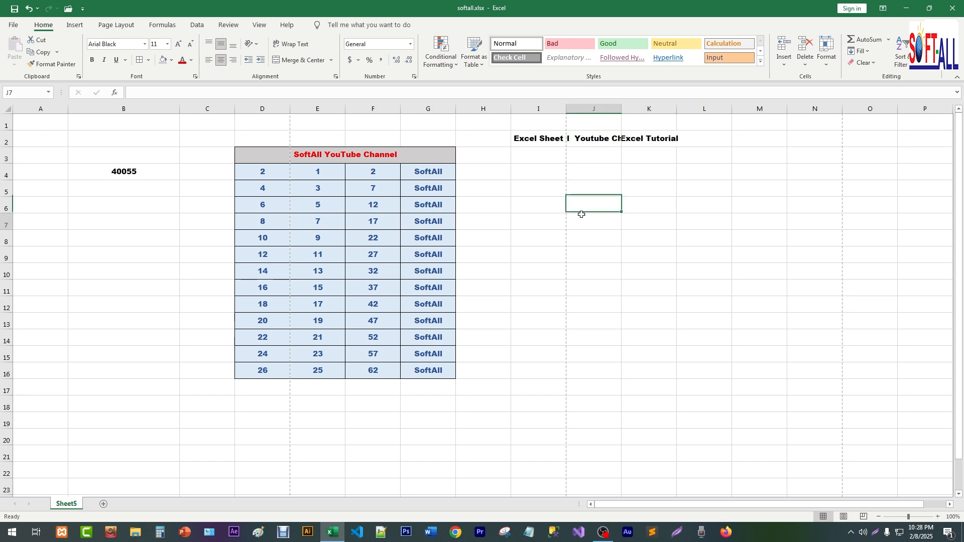
click(549, 140)
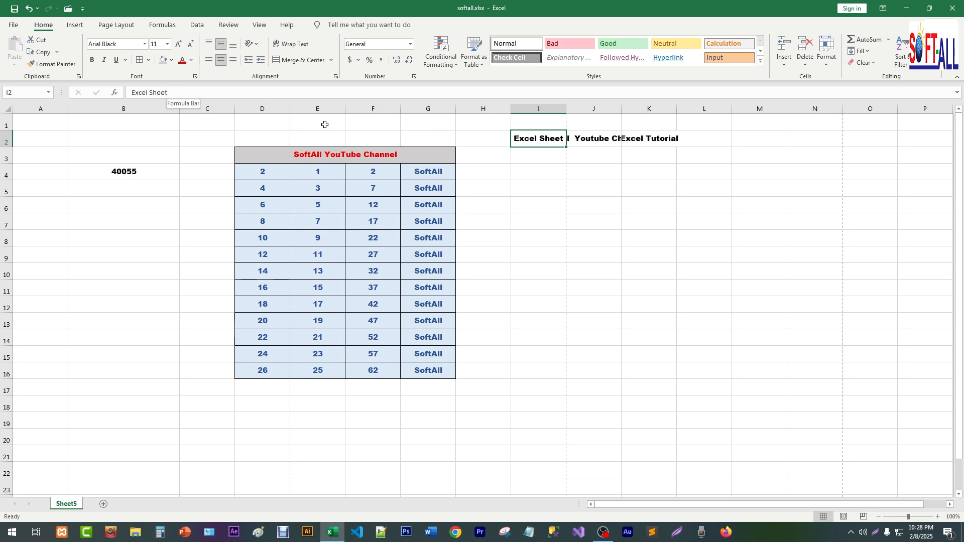
click(591, 139)
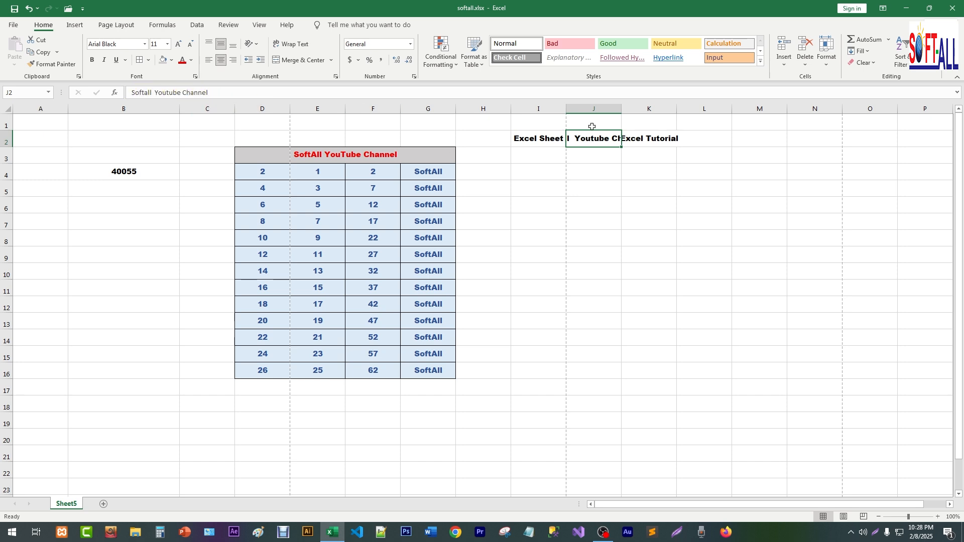
click(635, 136)
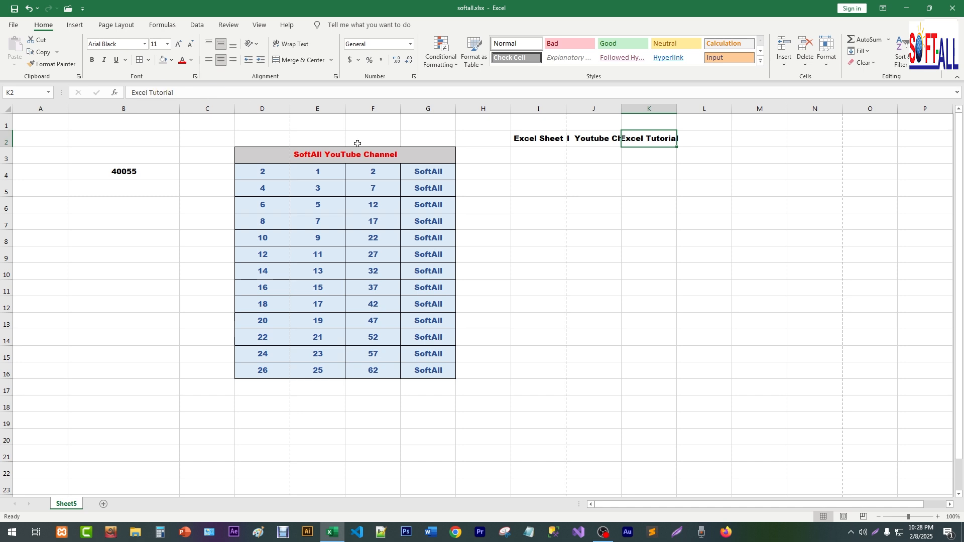
click(591, 158)
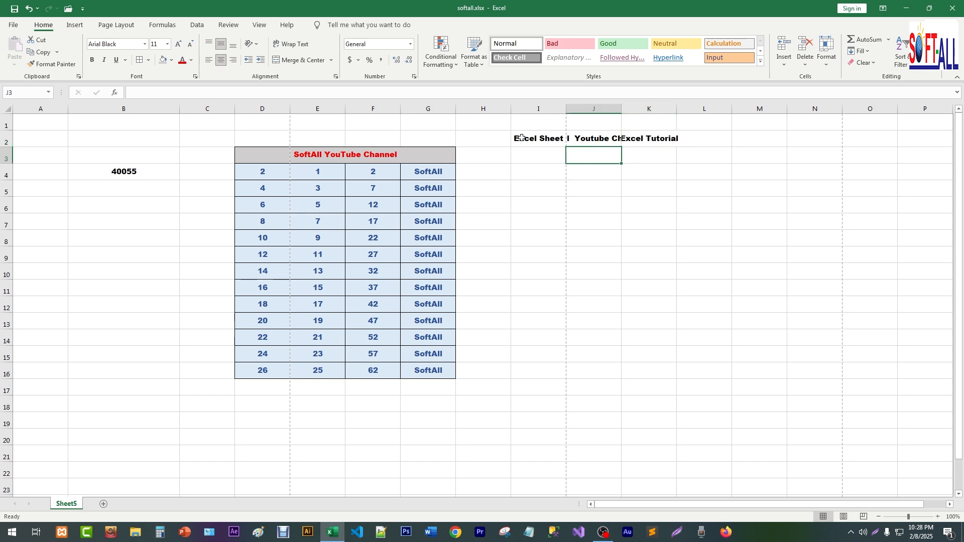
drag(517, 139, 653, 141)
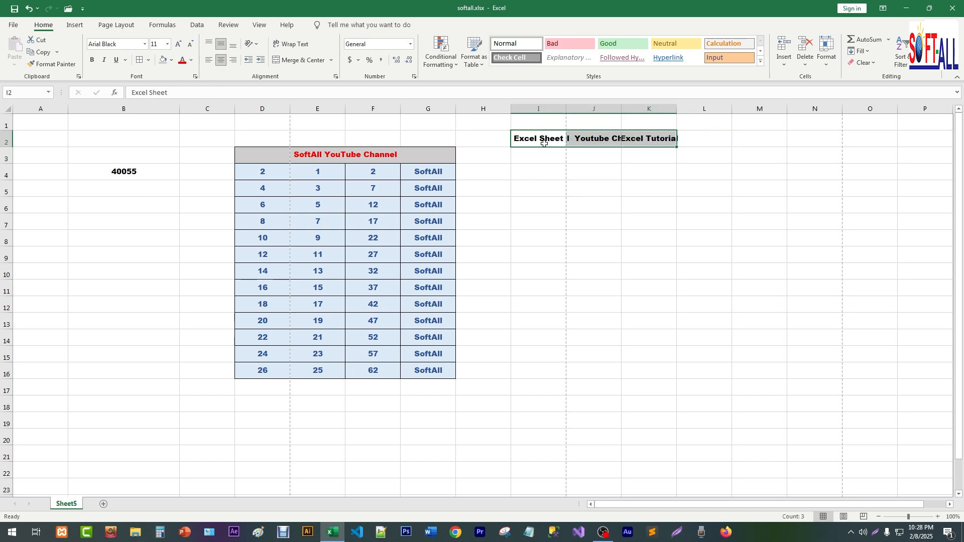
click(582, 149)
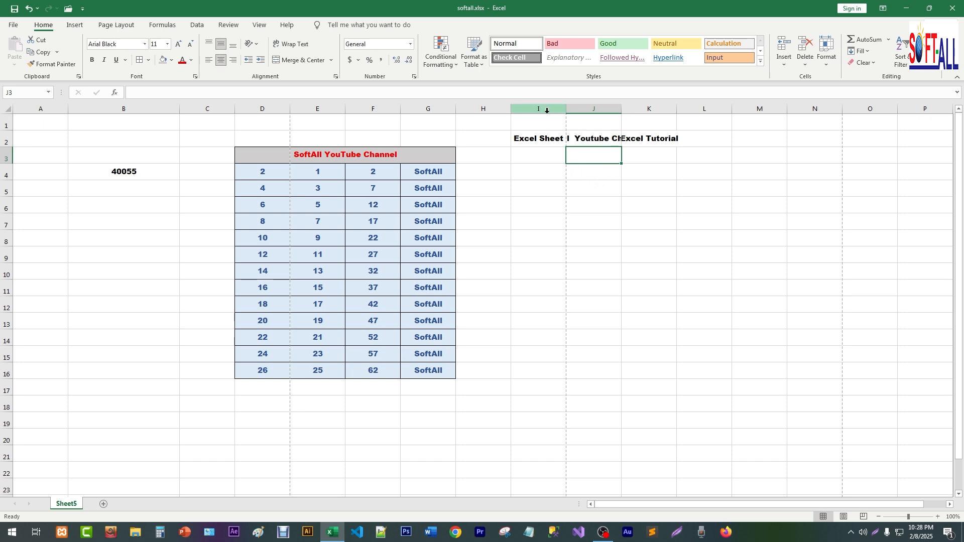
Try auto-fitting column J and column K individually to their contents, undoing each width change
double_click(622, 109)
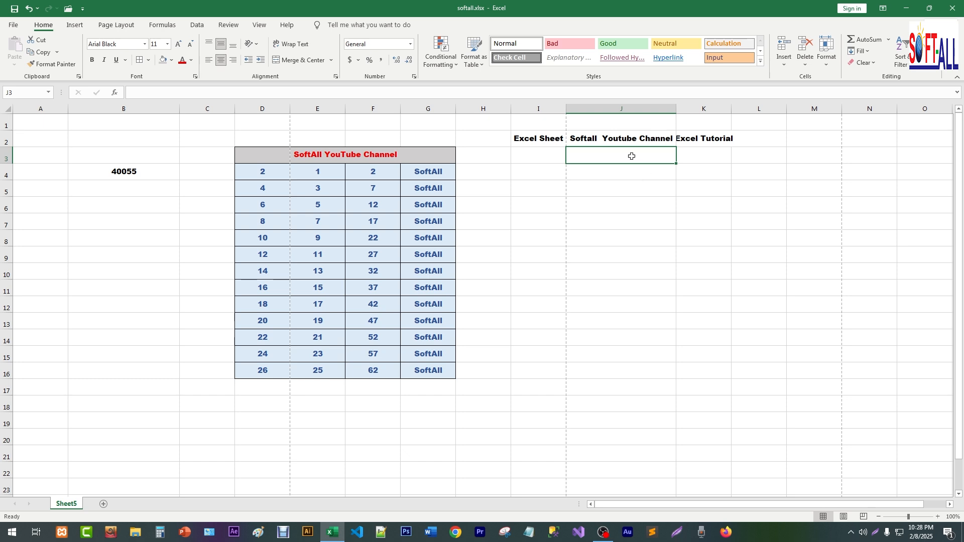
key(ctrl+z)
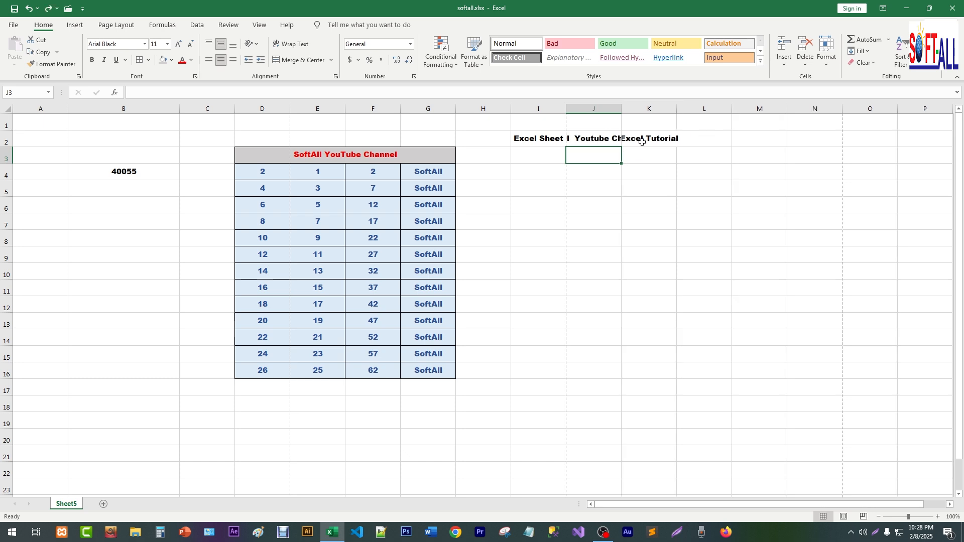
click(670, 140)
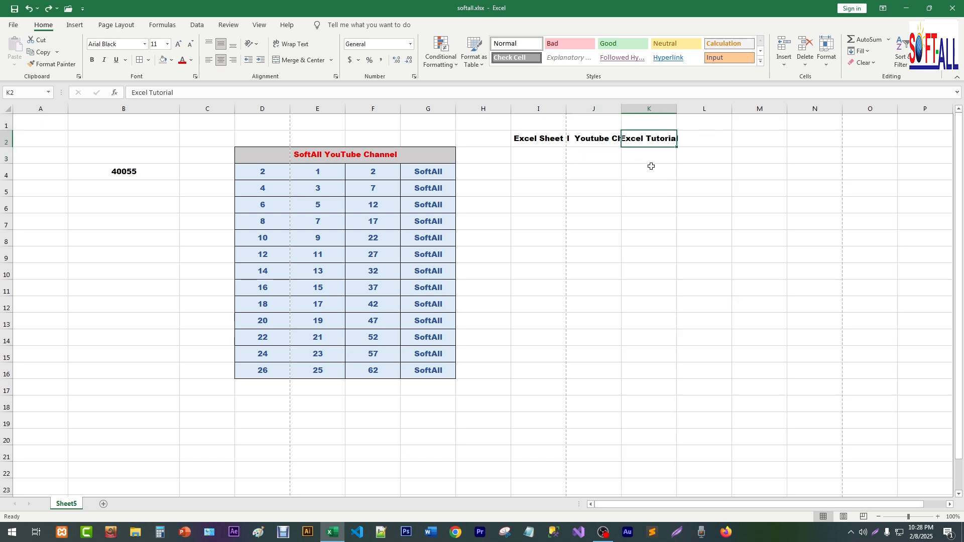
double_click(679, 110)
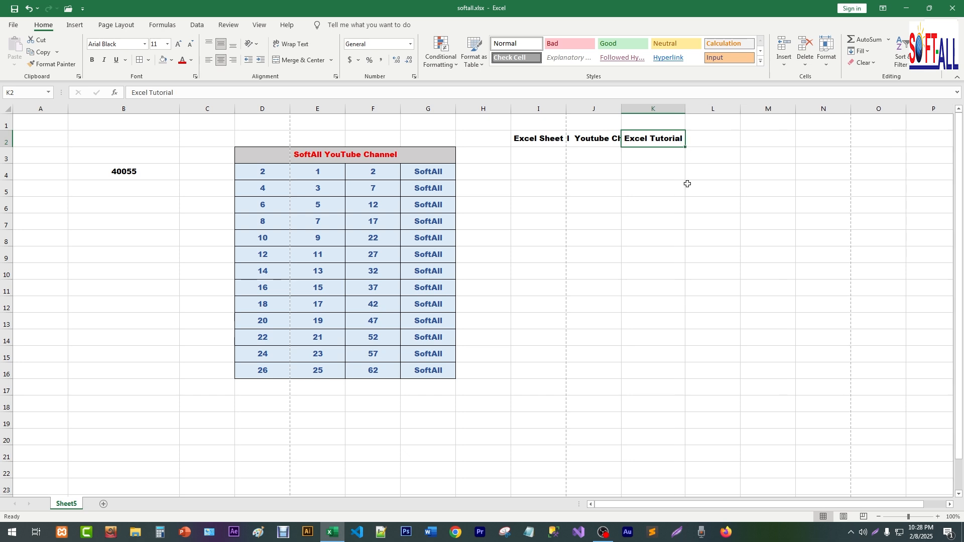
key(ctrl+z)
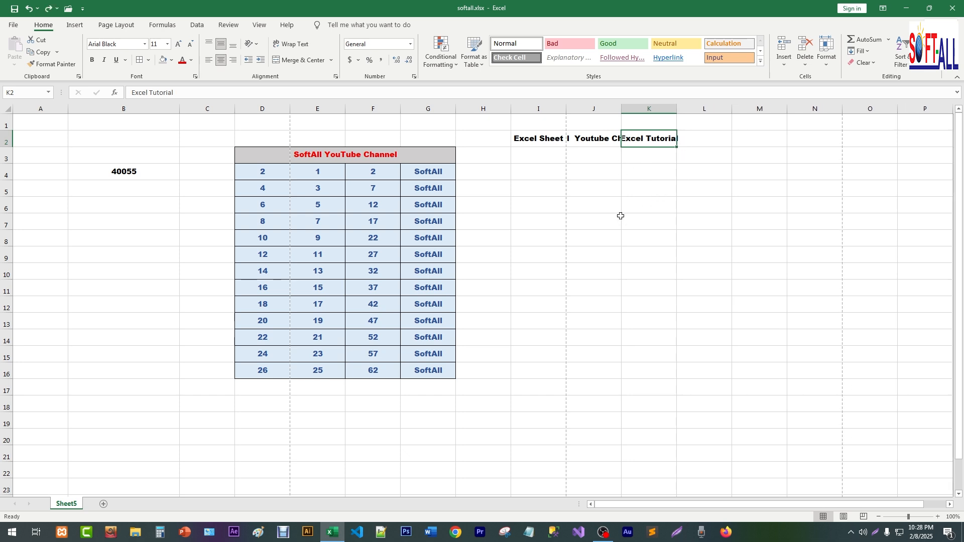
click(618, 220)
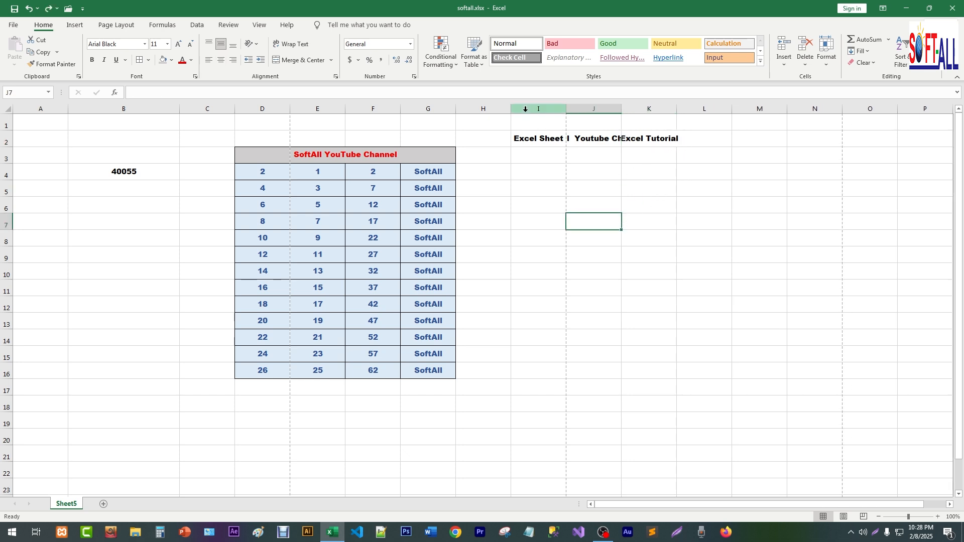
Try auto-fitting columns I through K together to their contents, and undo the width change
drag(526, 109, 652, 111)
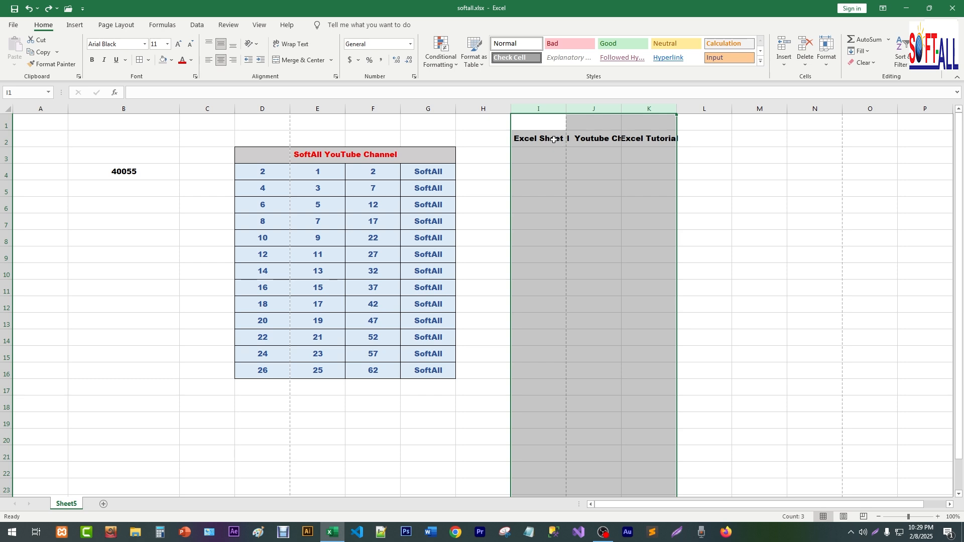
double_click(566, 109)
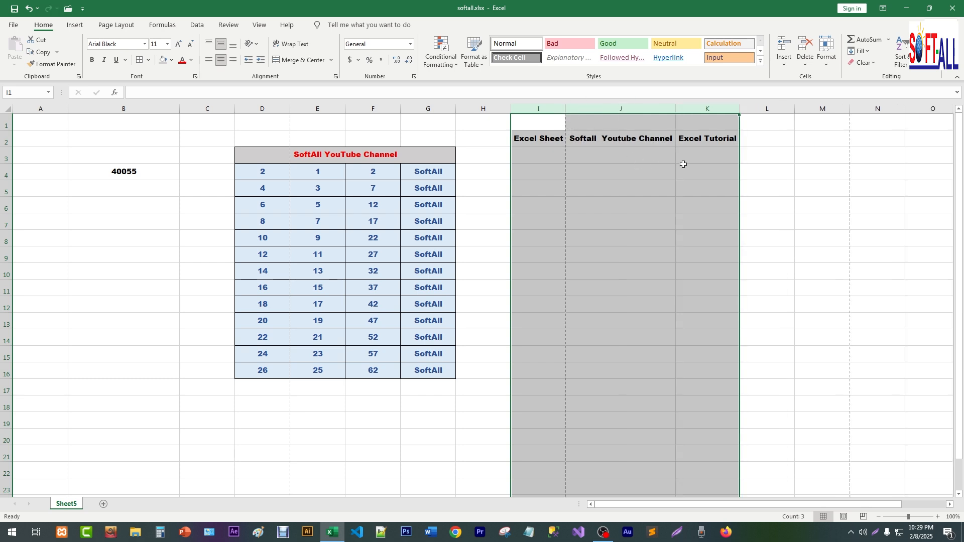
click(617, 167)
click(701, 143)
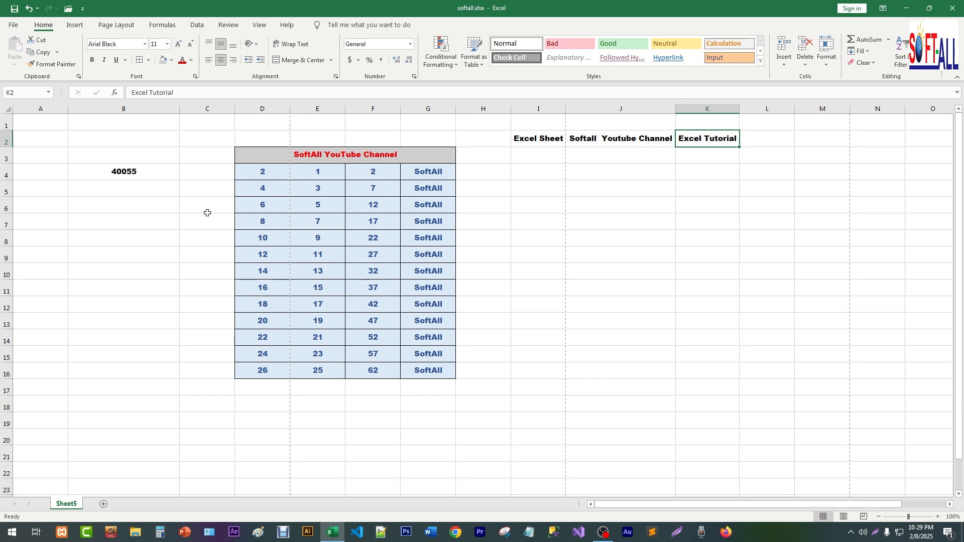
key(ctrl+z)
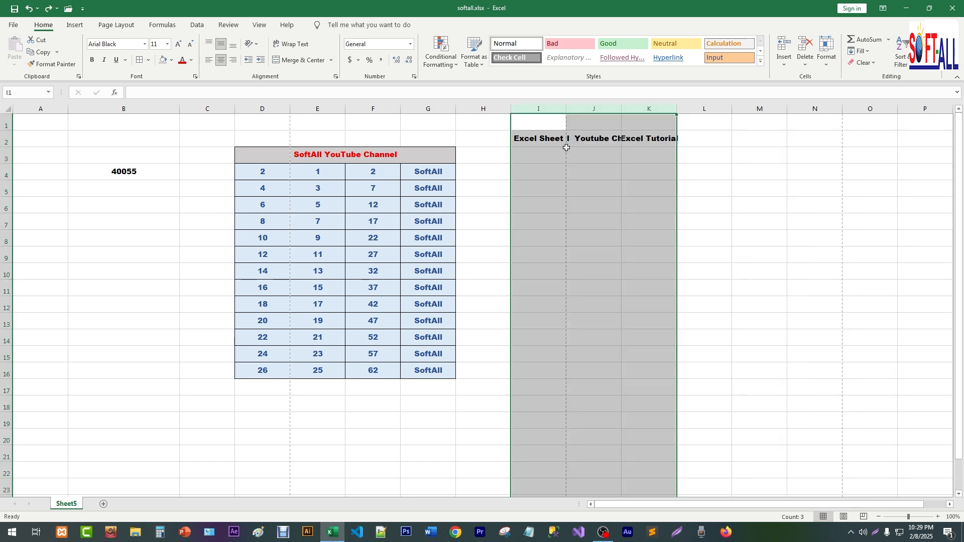
Auto-fit the widths of columns I, J and K together to the texts in row 2
click(531, 142)
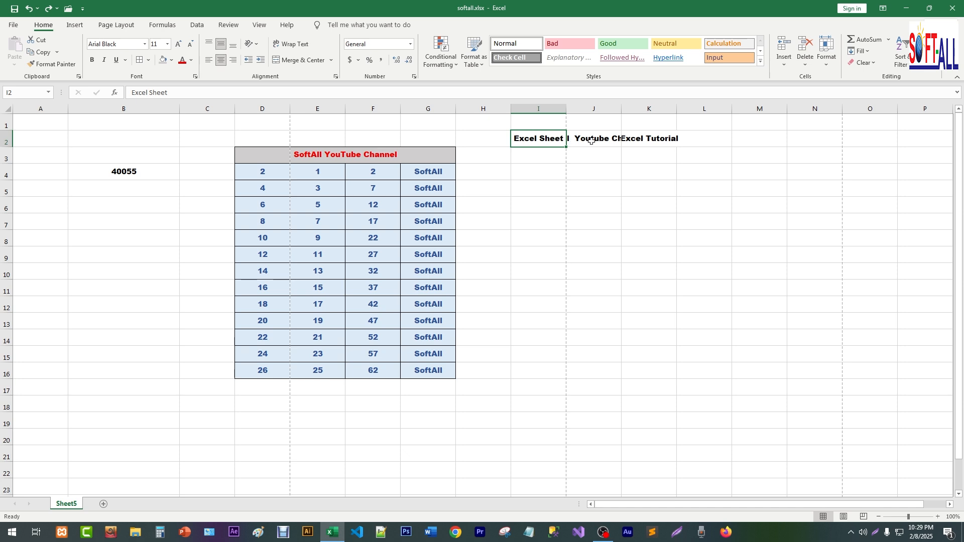
click(591, 141)
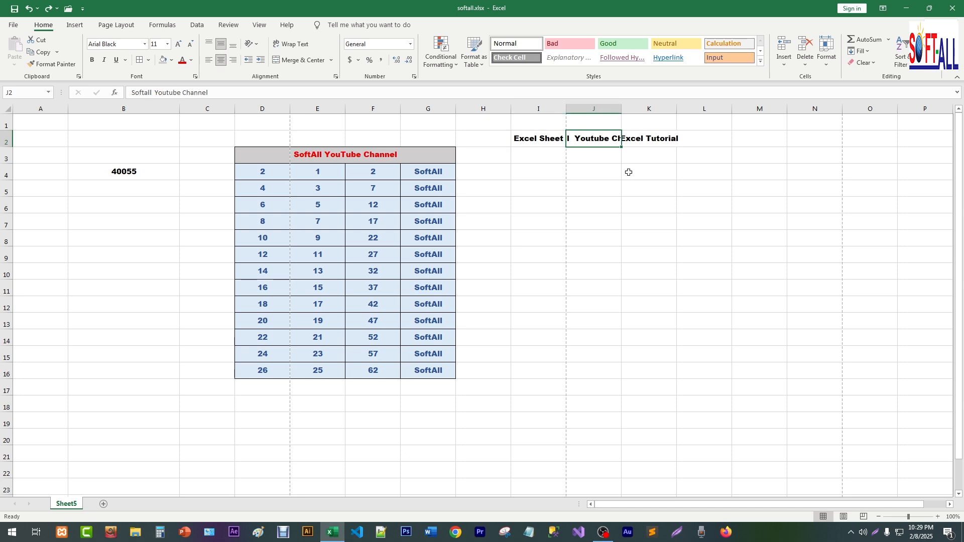
click(642, 141)
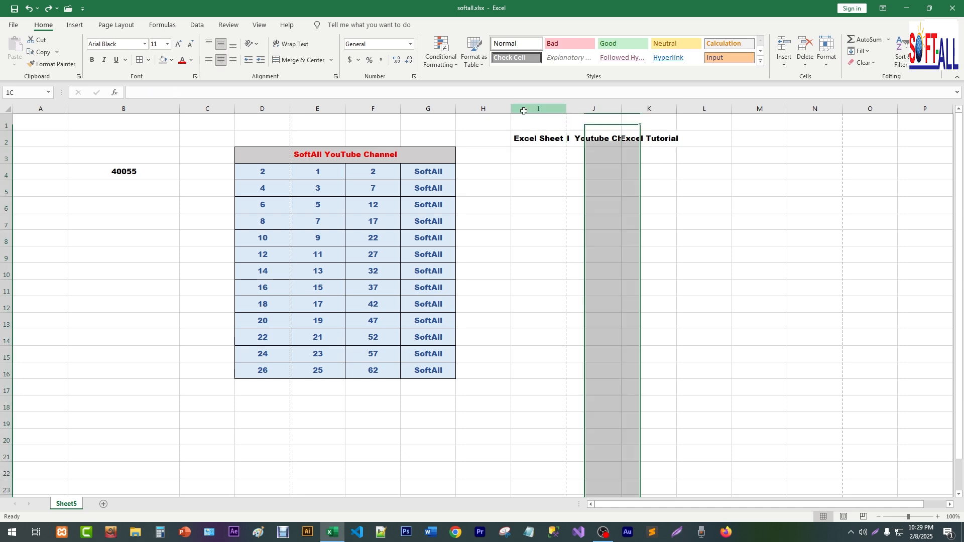
drag(519, 108, 650, 108)
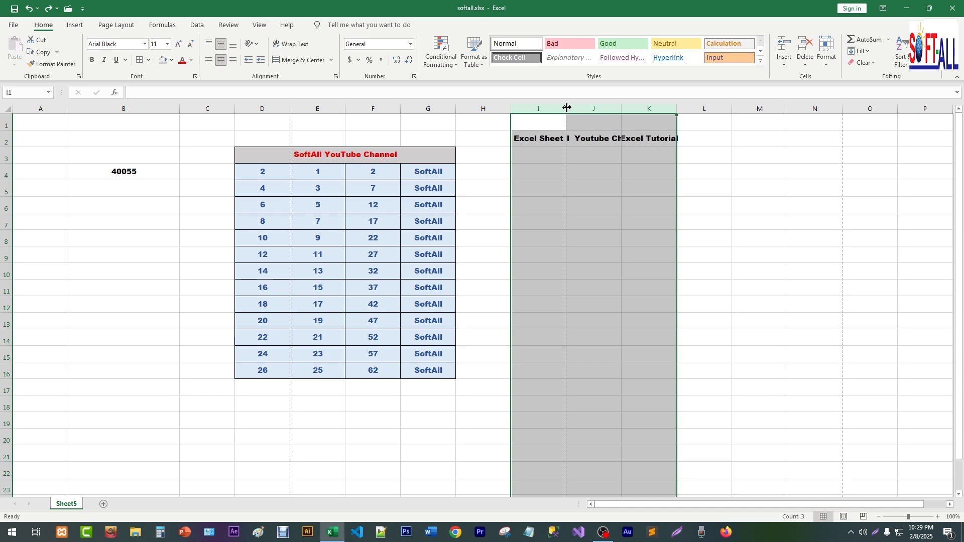
double_click(567, 108)
click(658, 235)
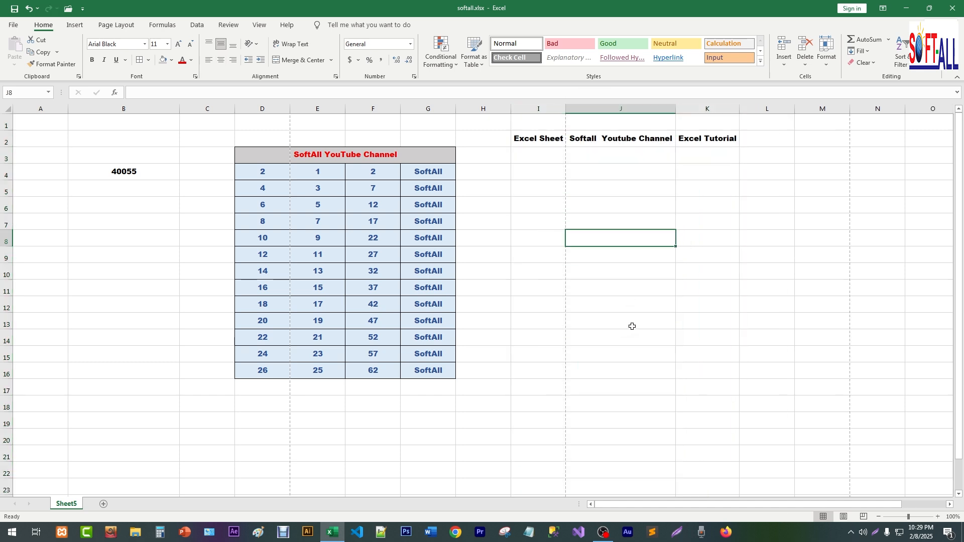
Resize columns I, J and K together to one equal width, just wide enough for the longest text in row 2
drag(532, 108, 799, 108)
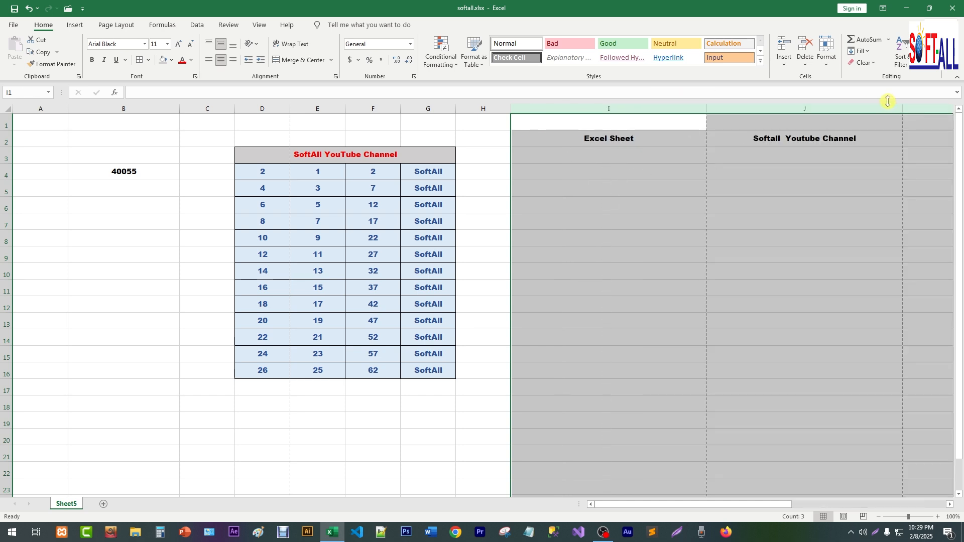
drag(905, 107, 635, 108)
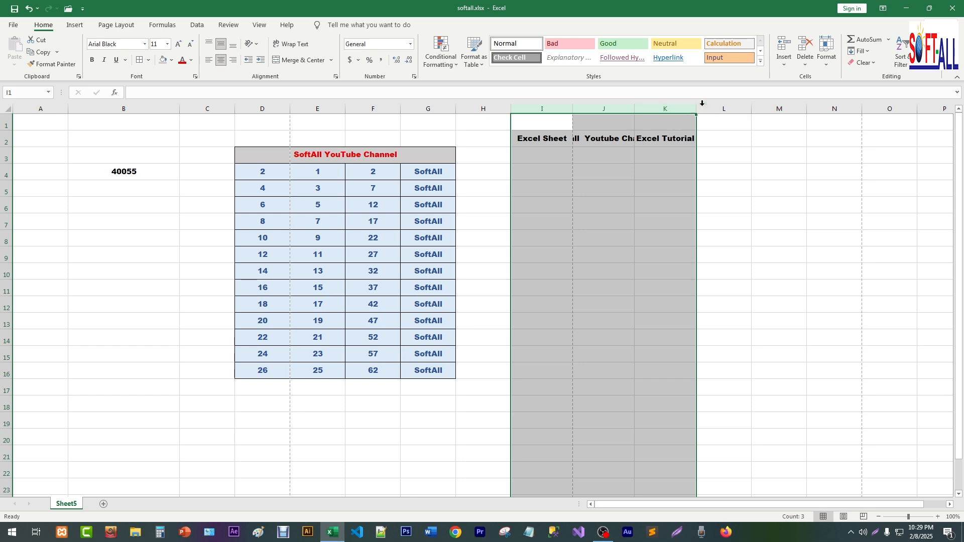
mouse_move(695, 110)
mouse_down()
mouse_move(745, 115)
mouse_move(654, 107)
mouse_move(677, 108)
mouse_up()
drag(606, 109, 617, 109)
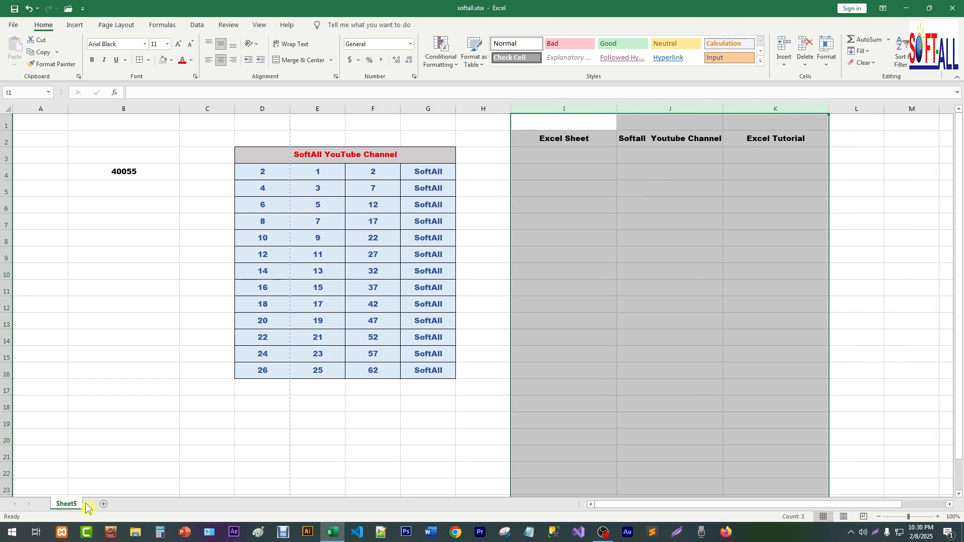
Add two new worksheets and rename Sheet5 as data
click(104, 504)
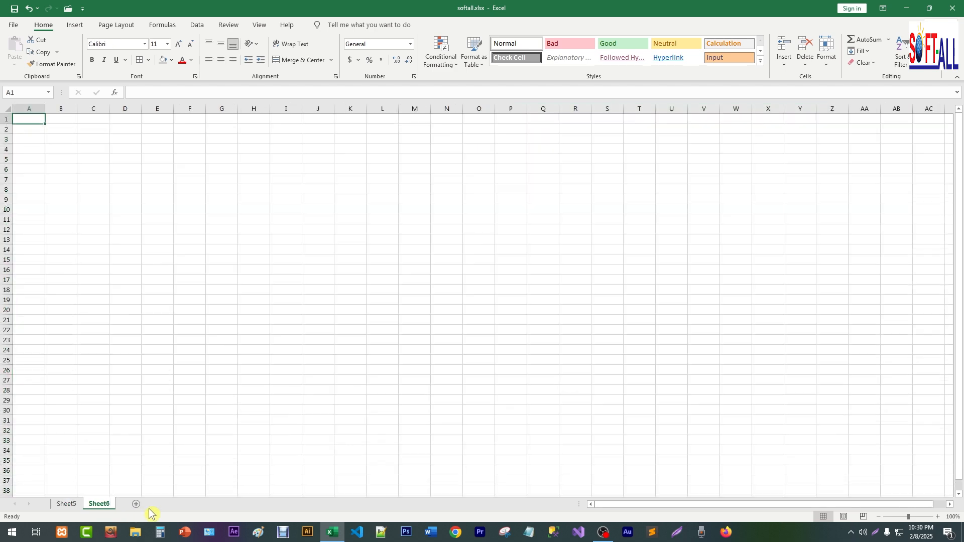
click(136, 504)
click(68, 505)
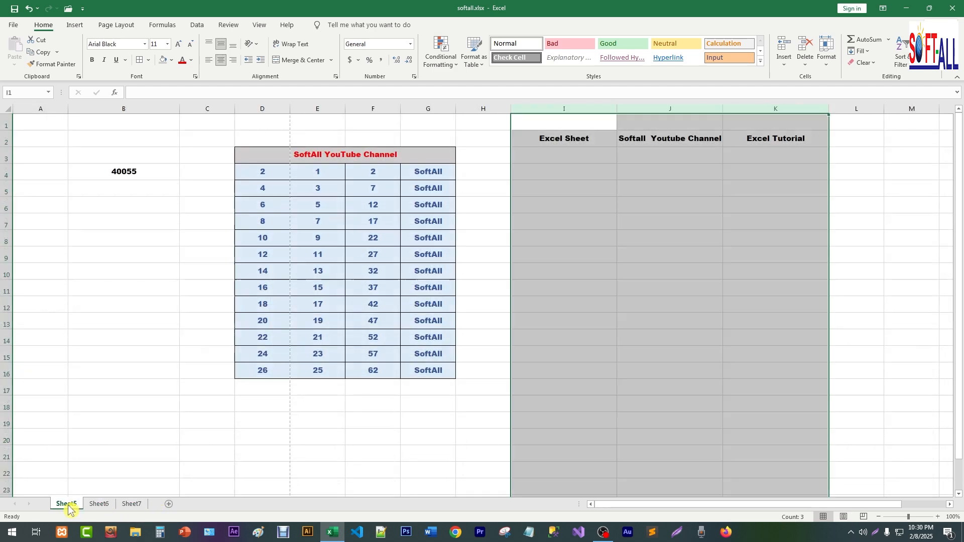
right_click(68, 505)
click(95, 397)
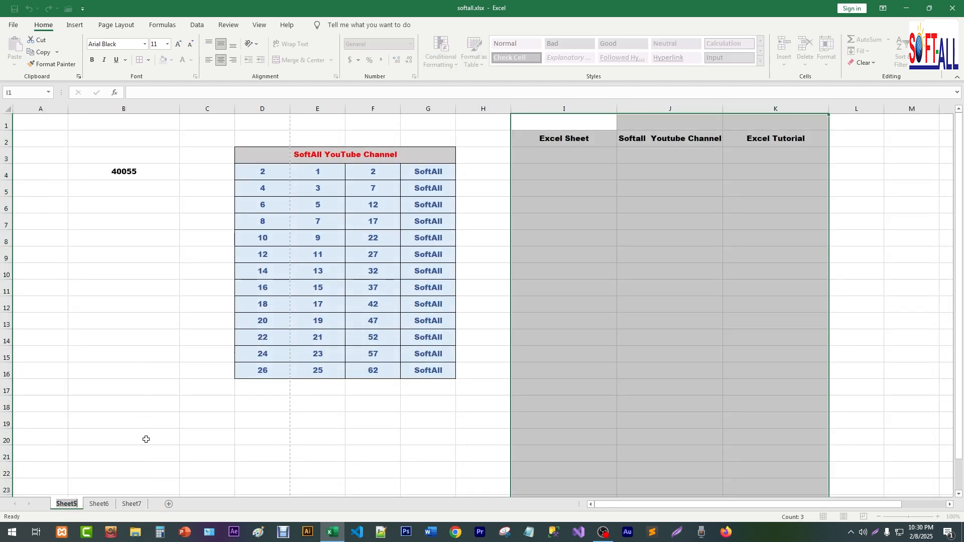
text(data)
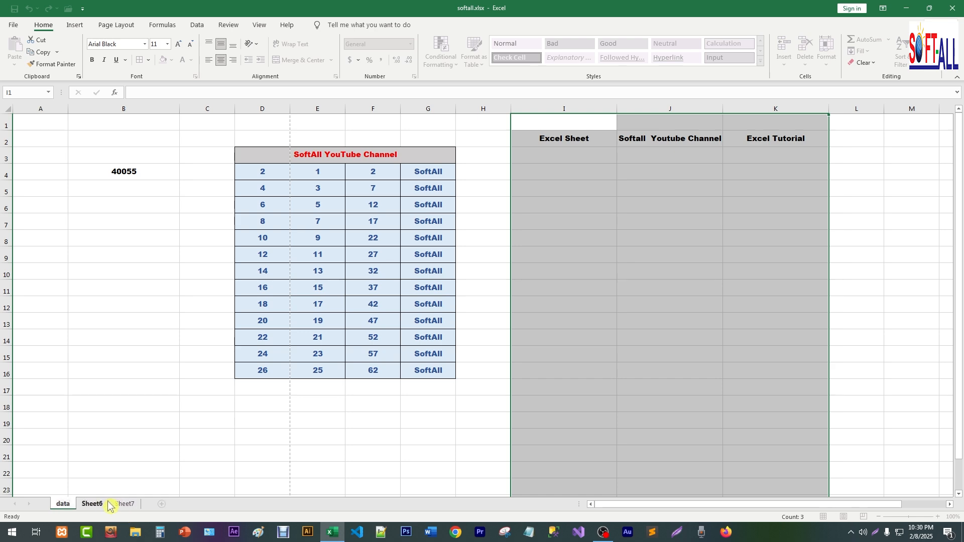
click(96, 504)
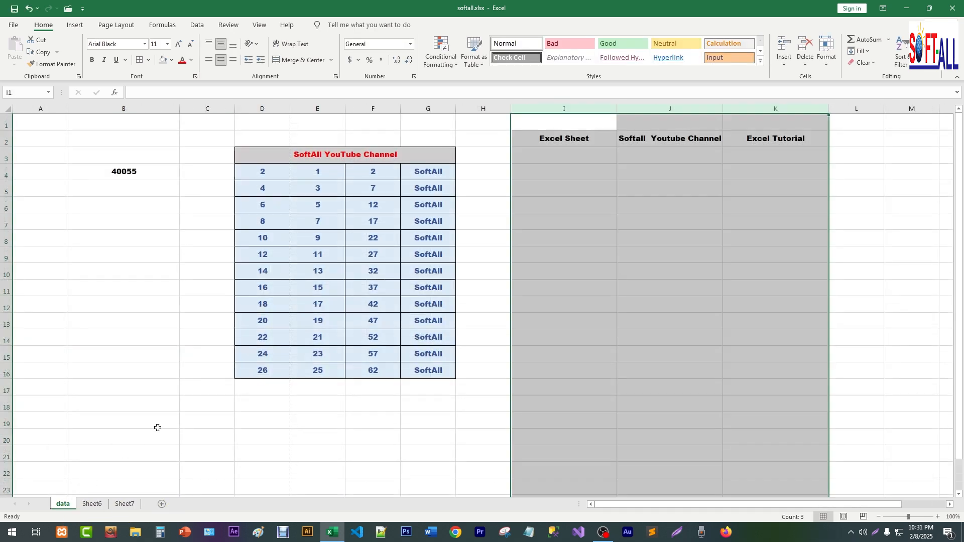
Set the tab color of the data sheet to red
click(63, 504)
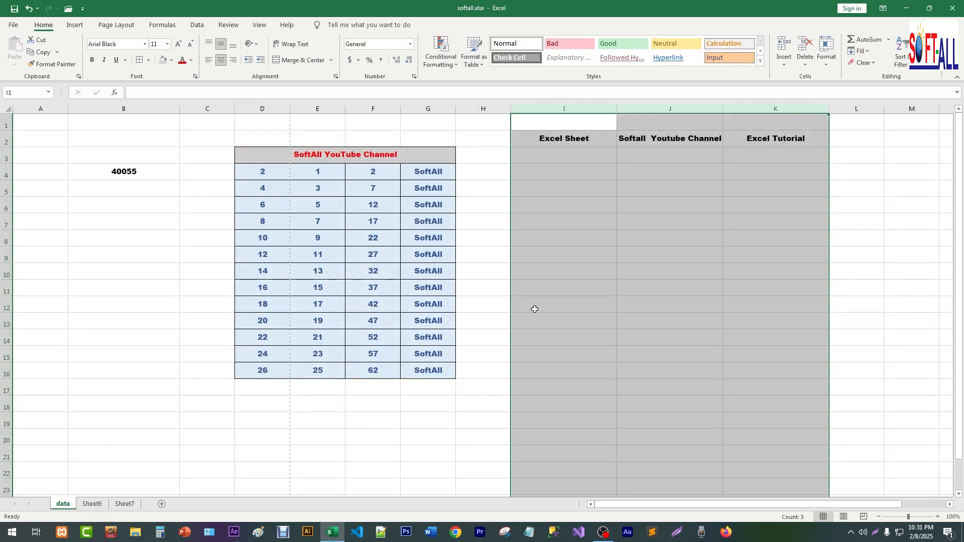
click(93, 504)
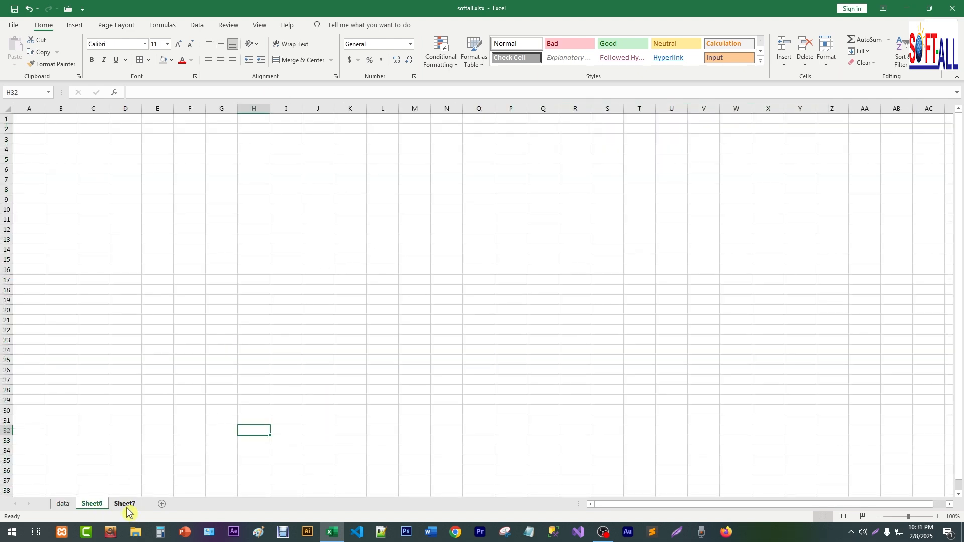
click(62, 505)
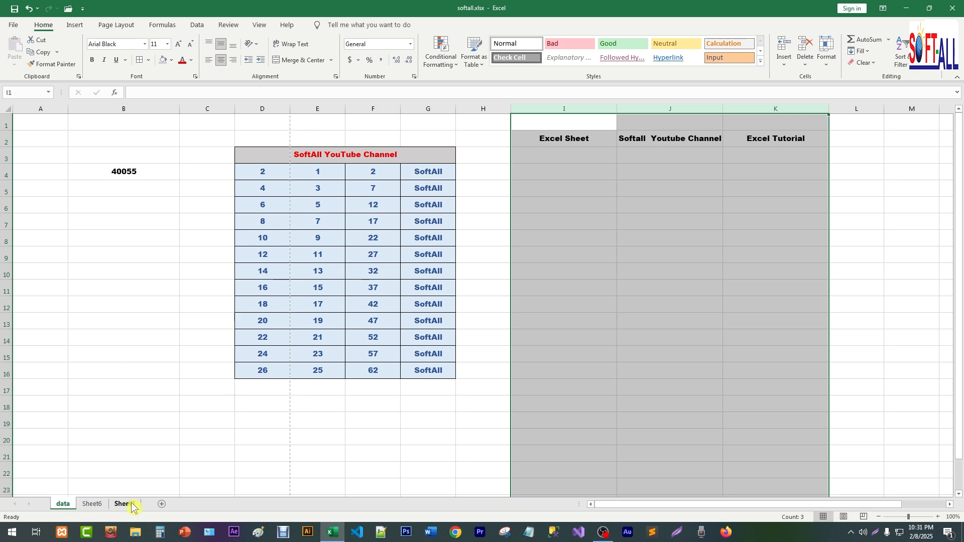
right_click(68, 508)
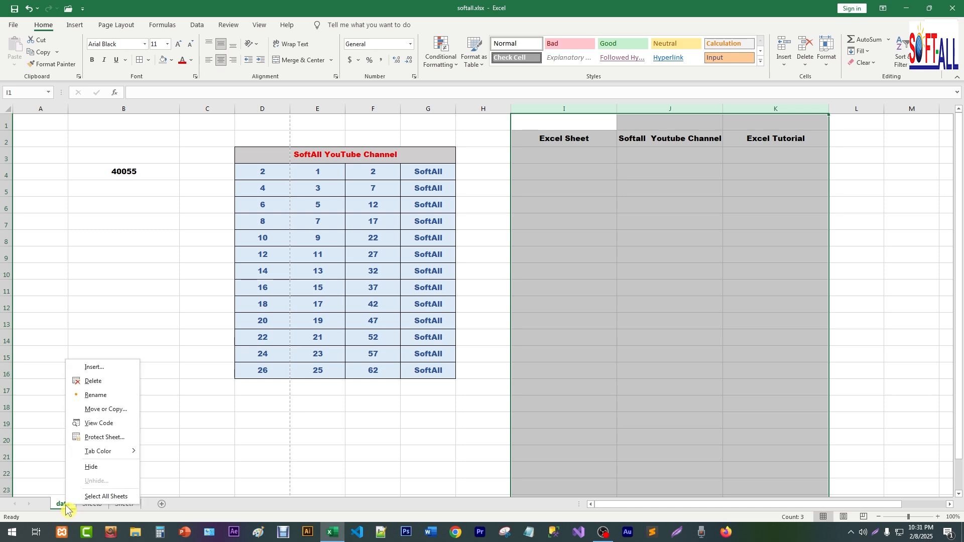
mouse_move(103, 452)
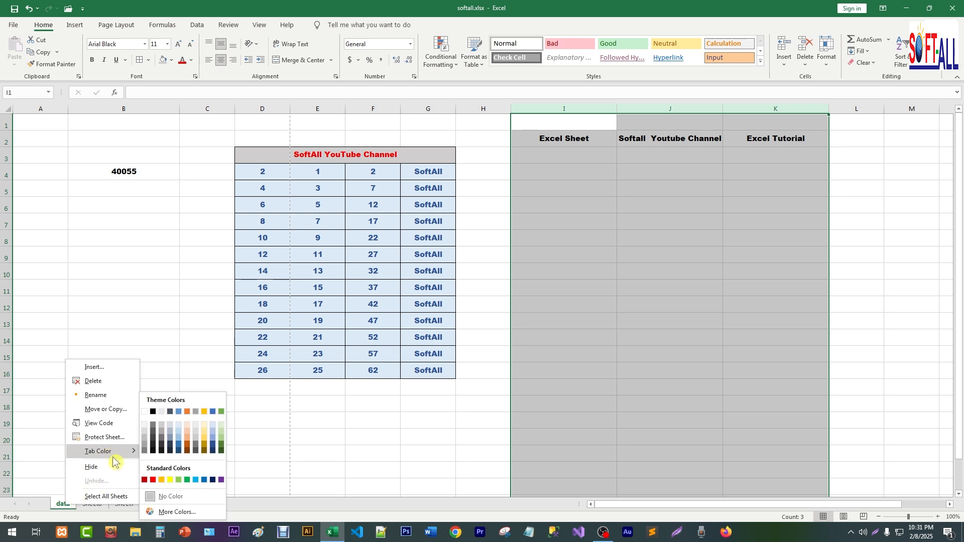
click(153, 480)
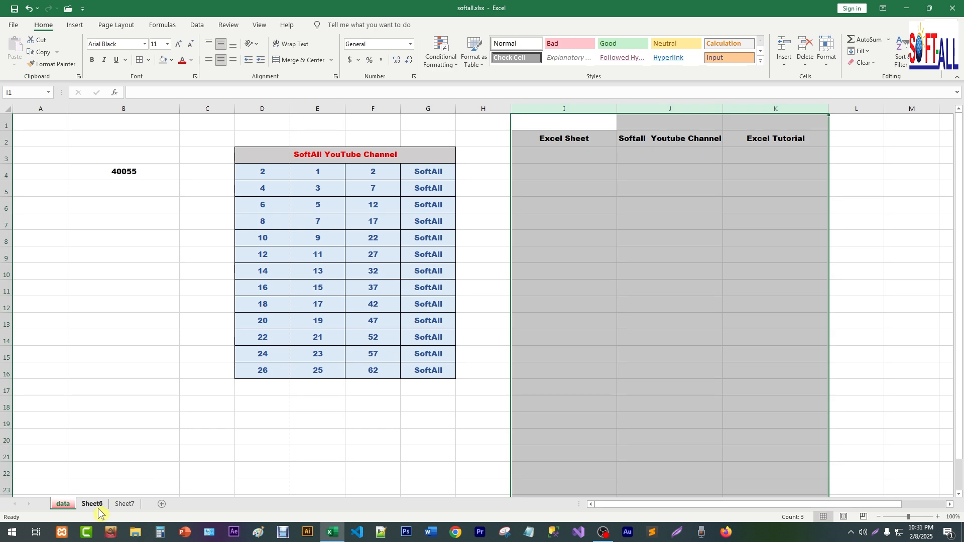
Set the tab color of Sheet6 to a darker blue and that of Sheet7 to green
right_click(95, 509)
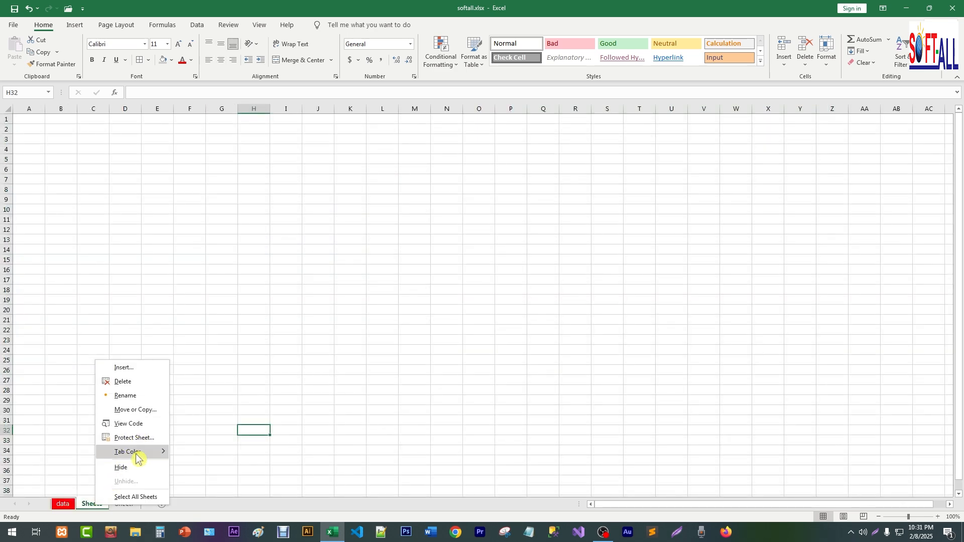
mouse_move(138, 452)
click(210, 447)
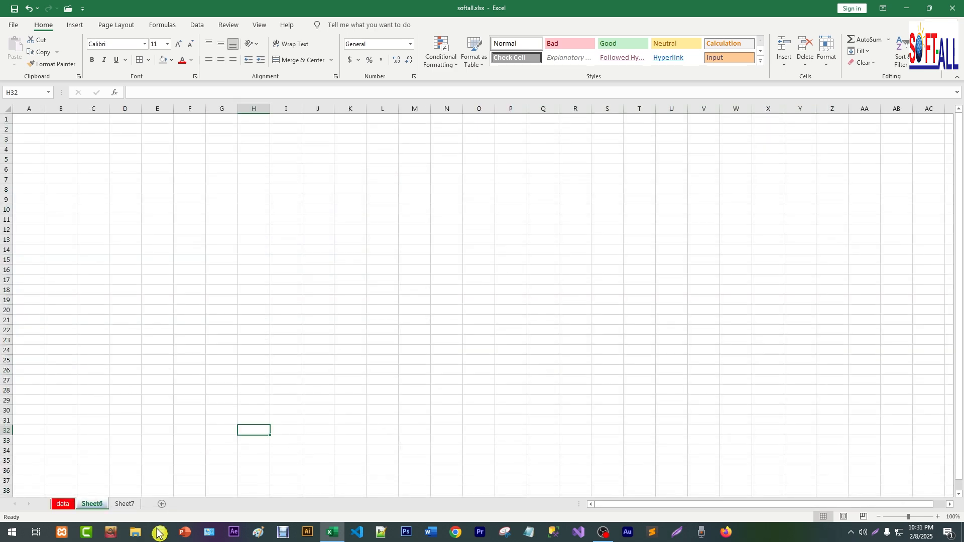
right_click(130, 507)
mouse_move(163, 452)
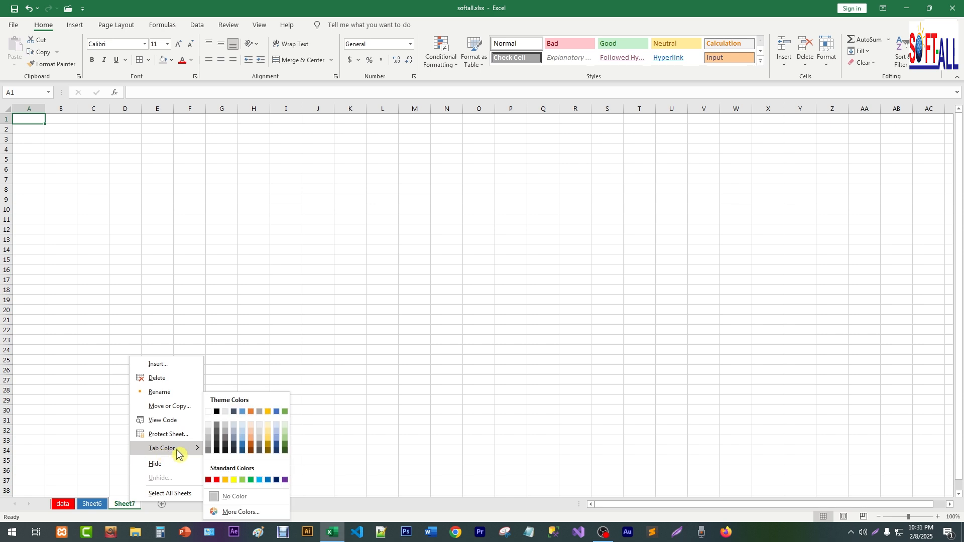
click(285, 413)
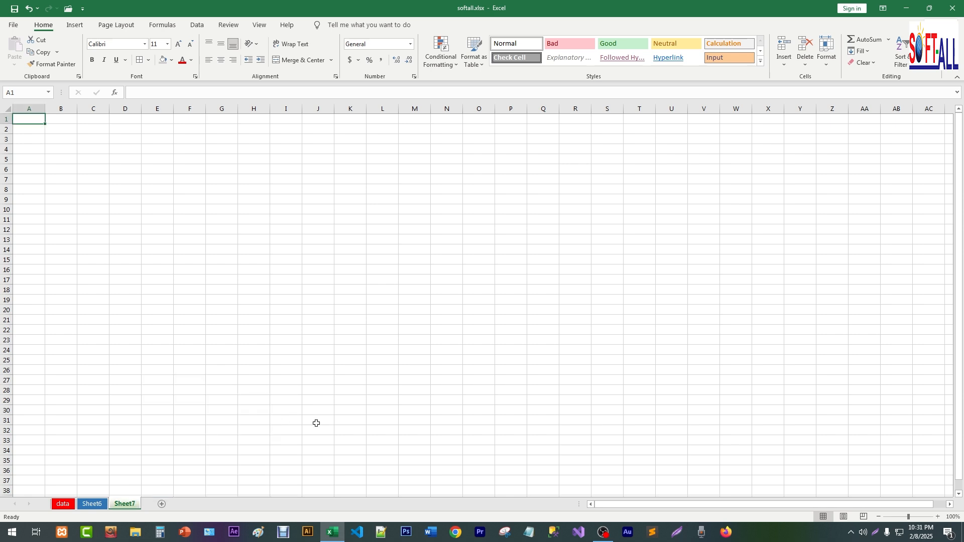
click(407, 339)
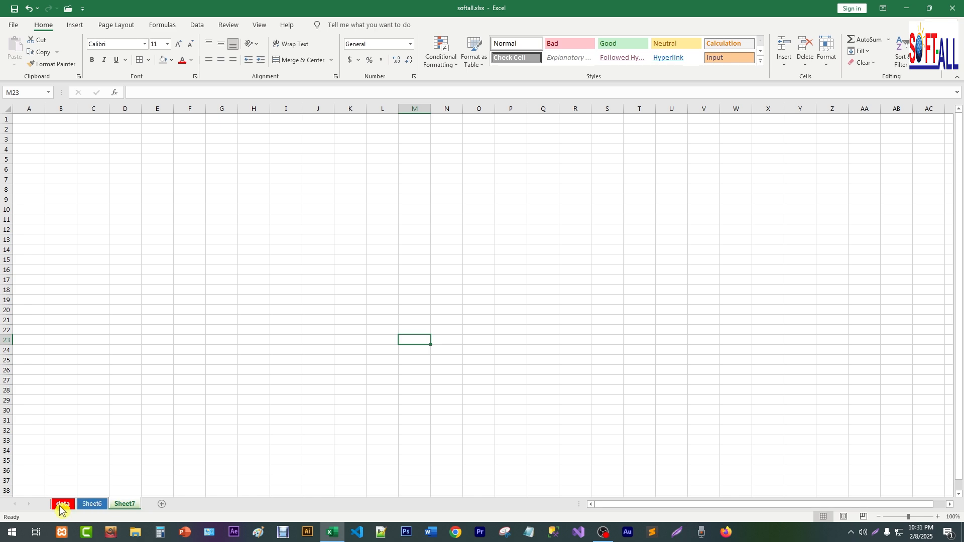
Enter the text sdfsdf in cell L21 of Sheet7 and in cell G19 of Sheet6
click(391, 322)
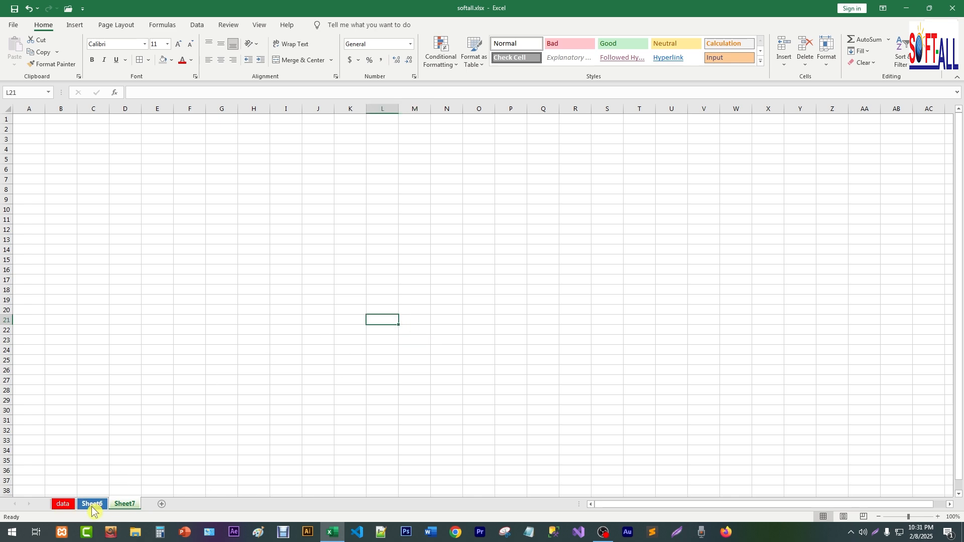
click(61, 504)
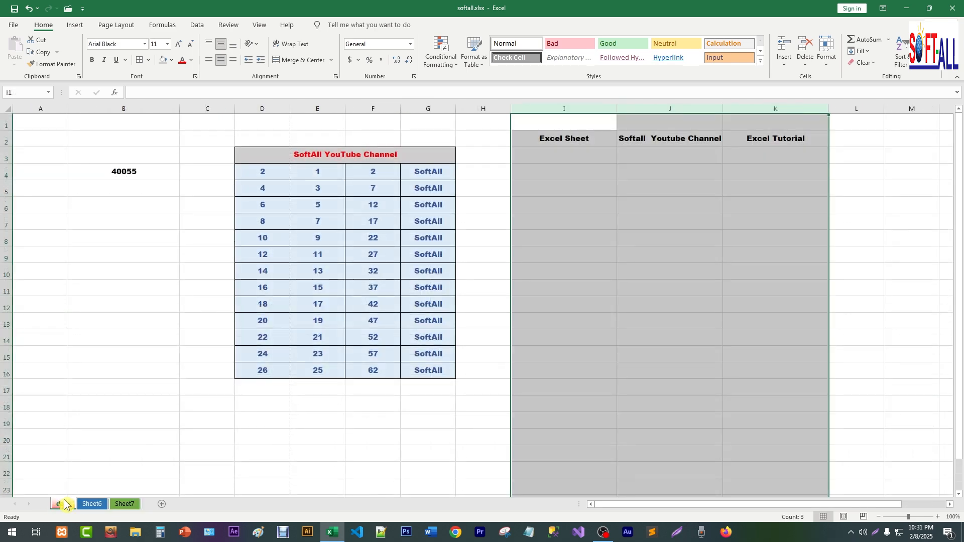
click(95, 505)
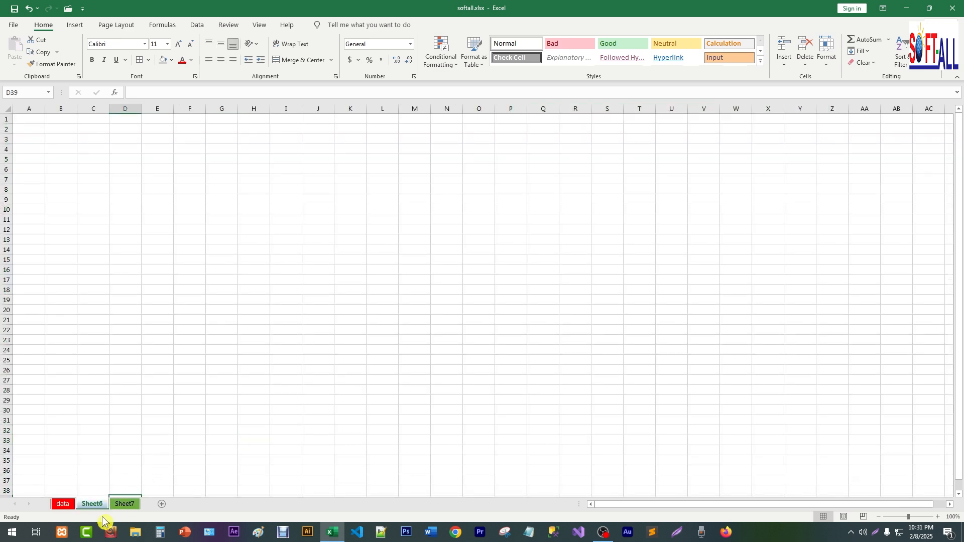
click(126, 505)
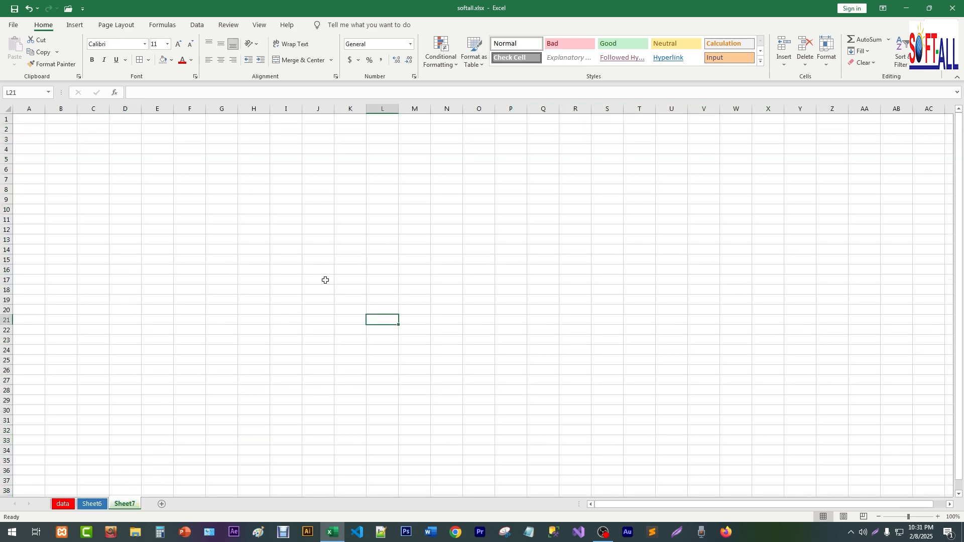
text(sdfsdf)
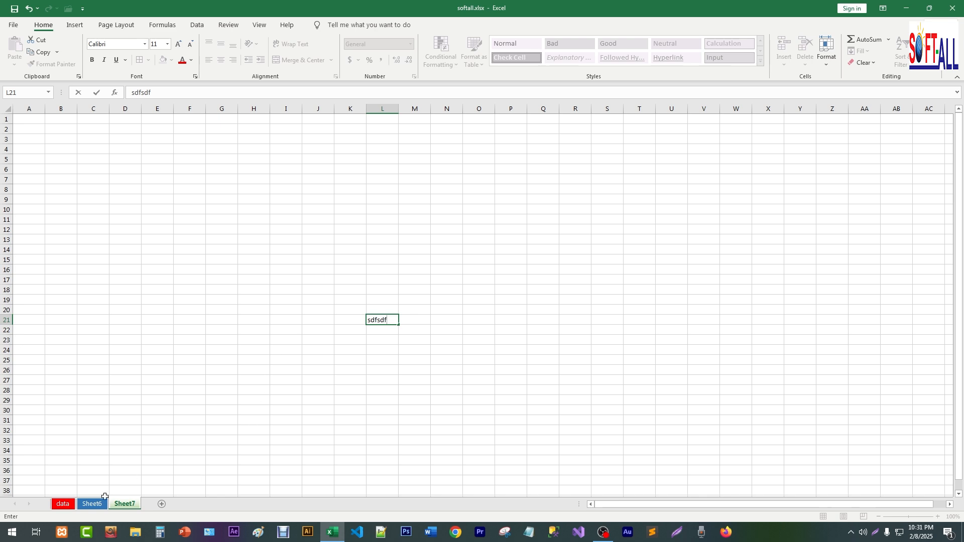
click(103, 503)
click(216, 299)
text(sdfsdf)
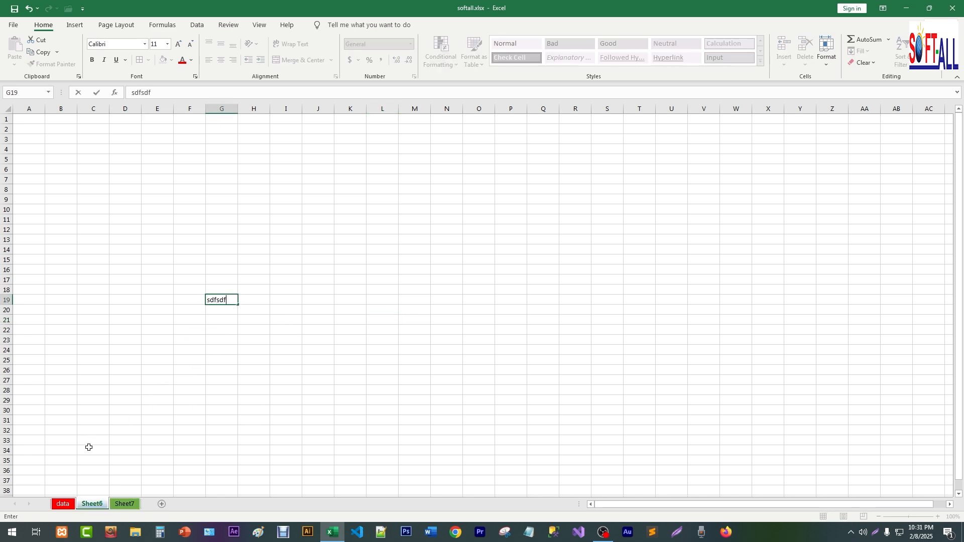
click(63, 503)
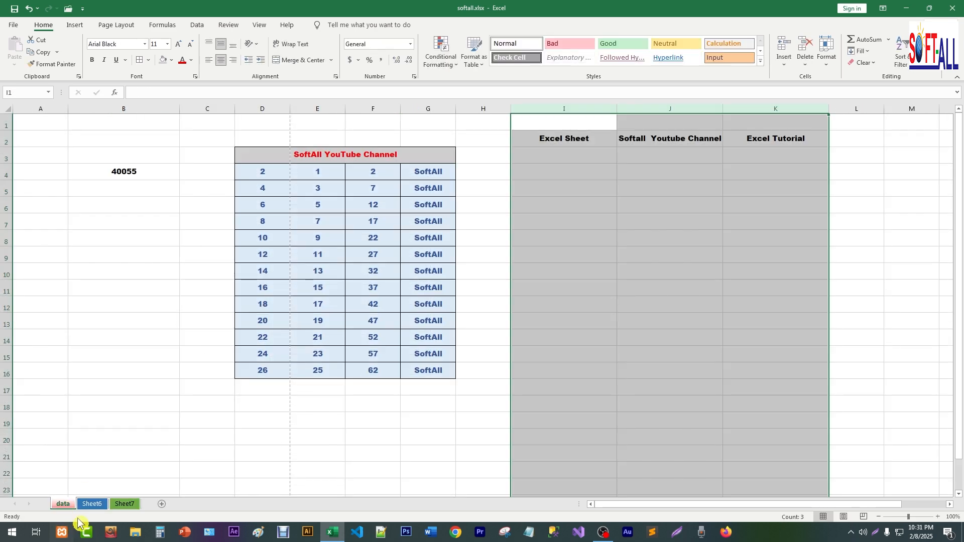
click(92, 504)
click(124, 503)
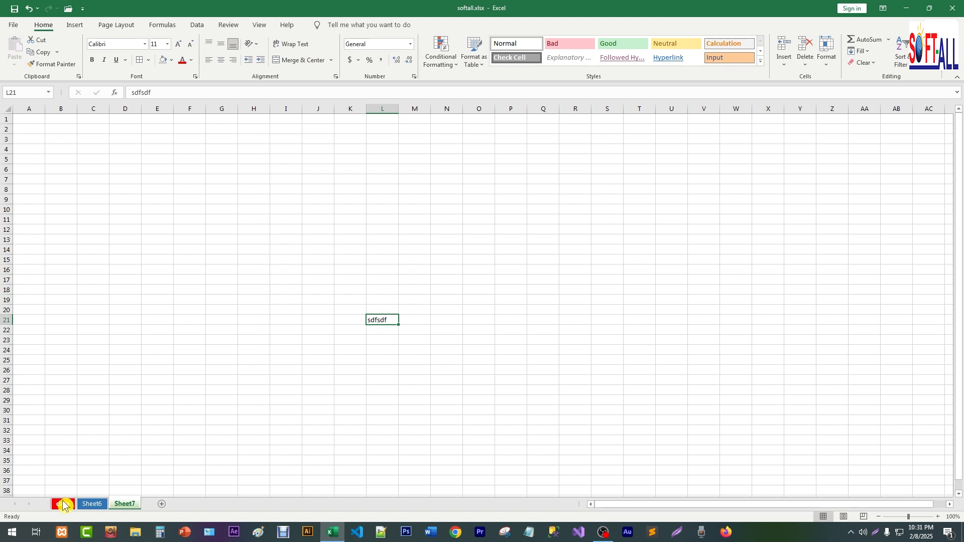
Insert a new worksheet directly after the data sheet and set its tab color to orange
click(63, 504)
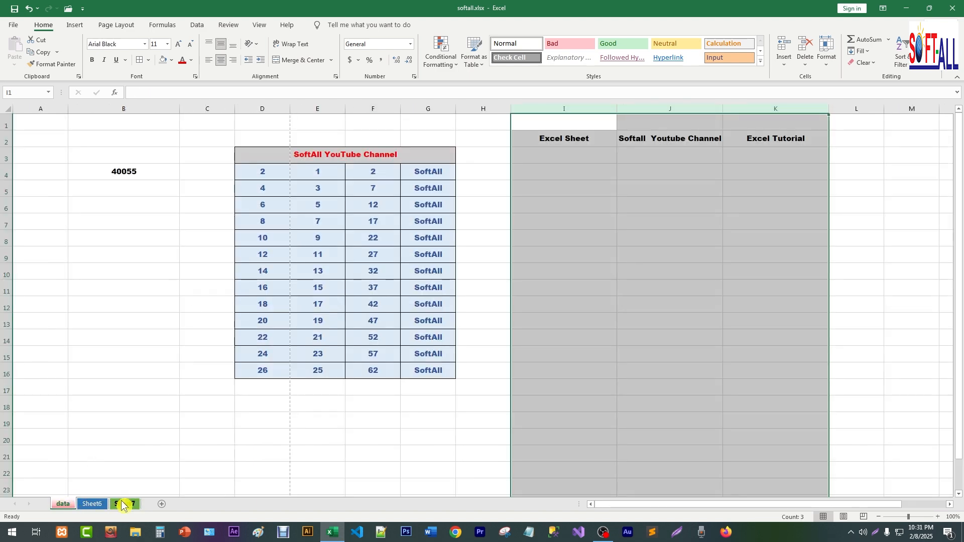
click(162, 505)
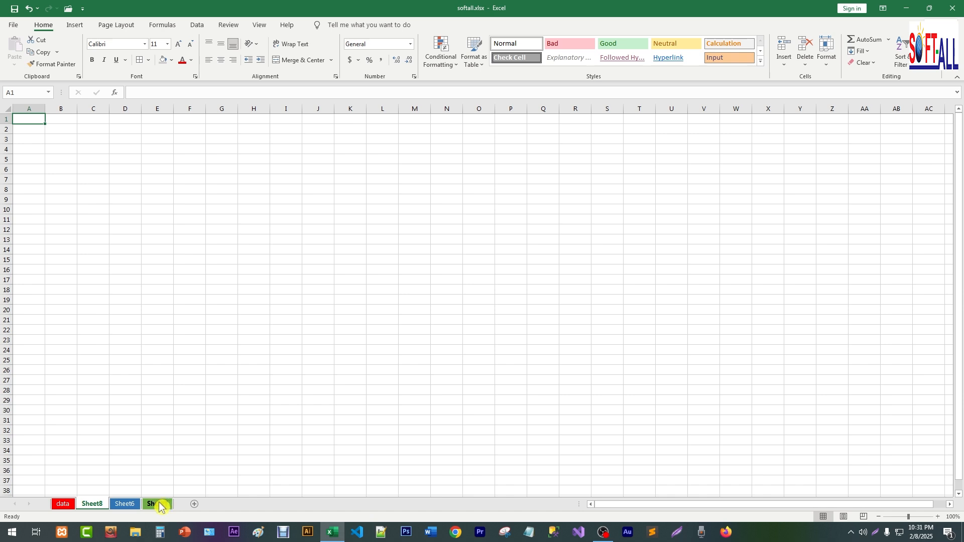
click(295, 404)
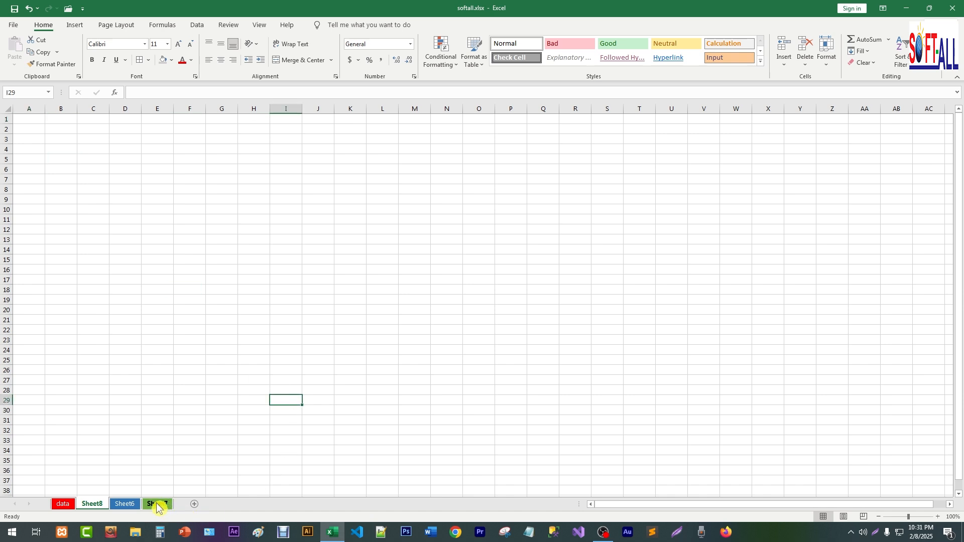
right_click(95, 505)
mouse_move(136, 452)
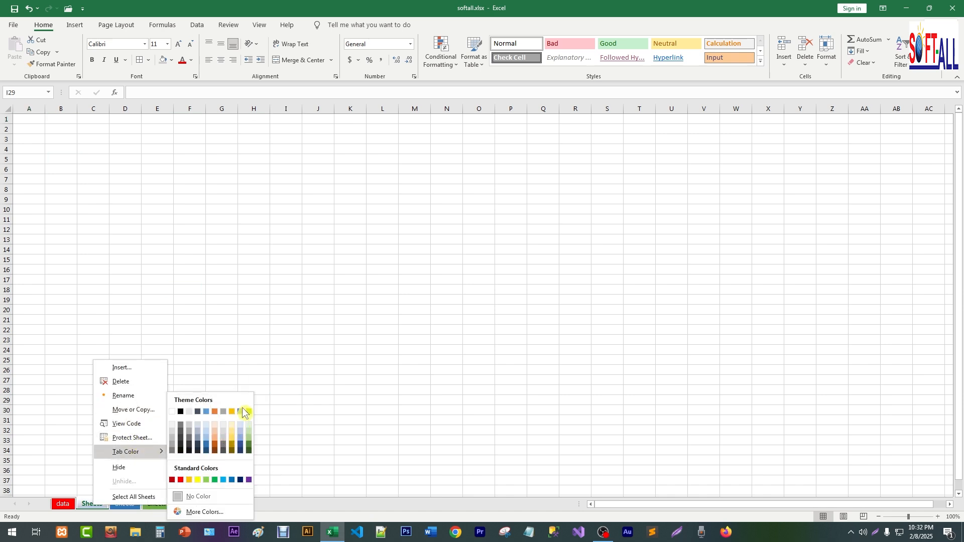
click(189, 481)
click(353, 324)
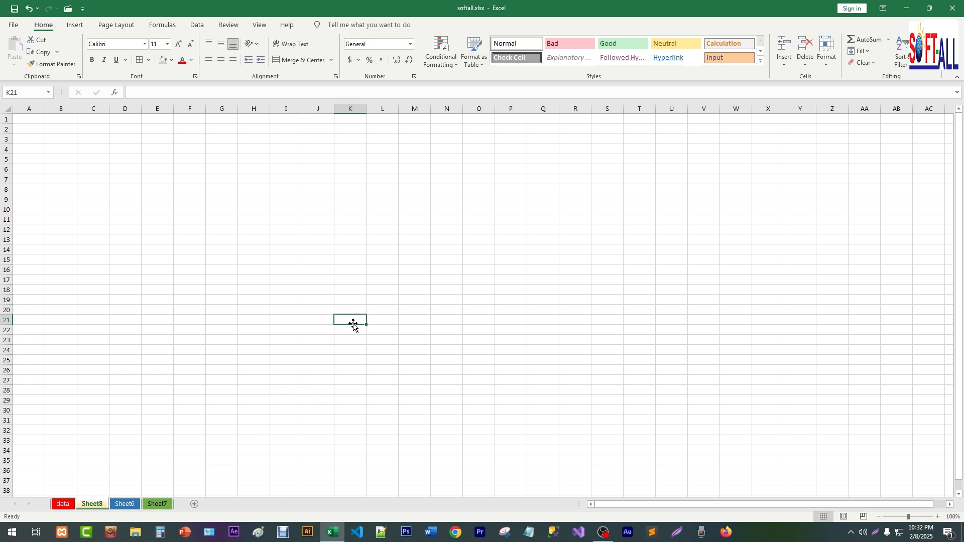
click(420, 306)
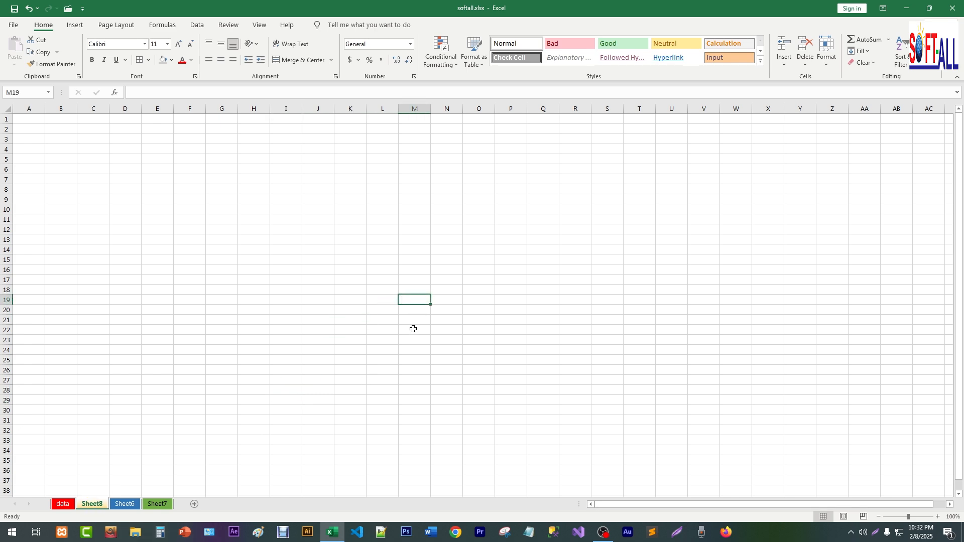
click(64, 498)
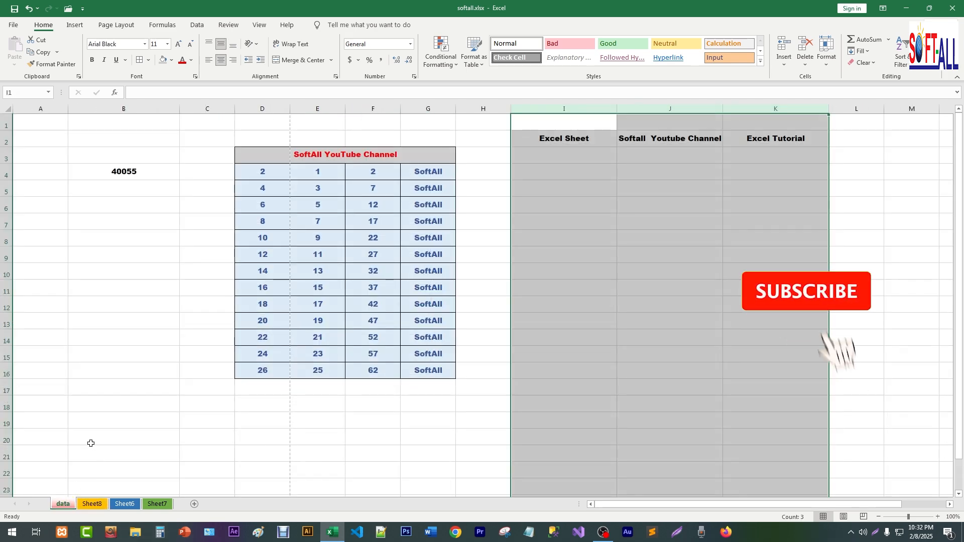